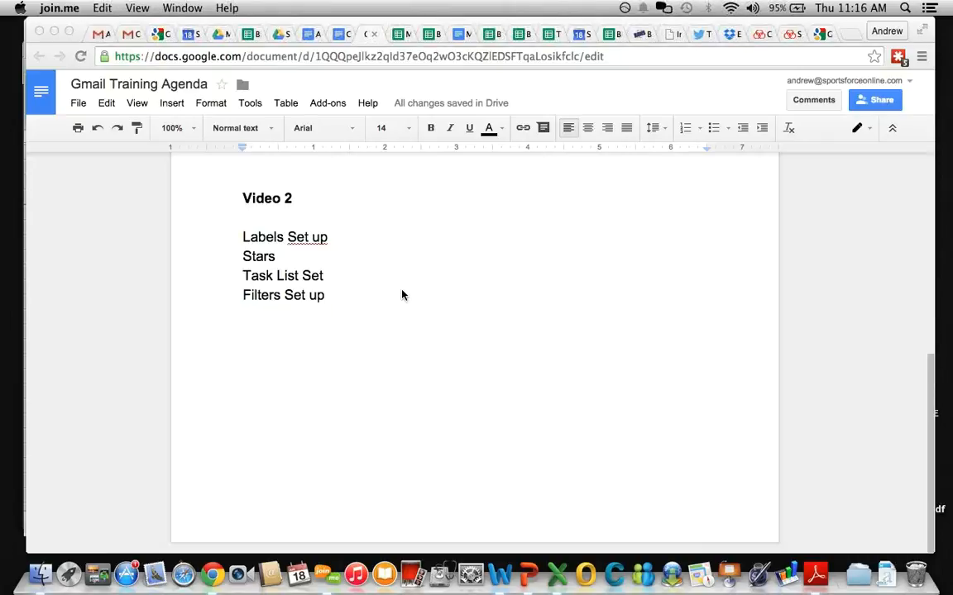
# Step: Switch to the Gmail account tab and return to the Primary inbox list
pyautogui.click(131, 34)
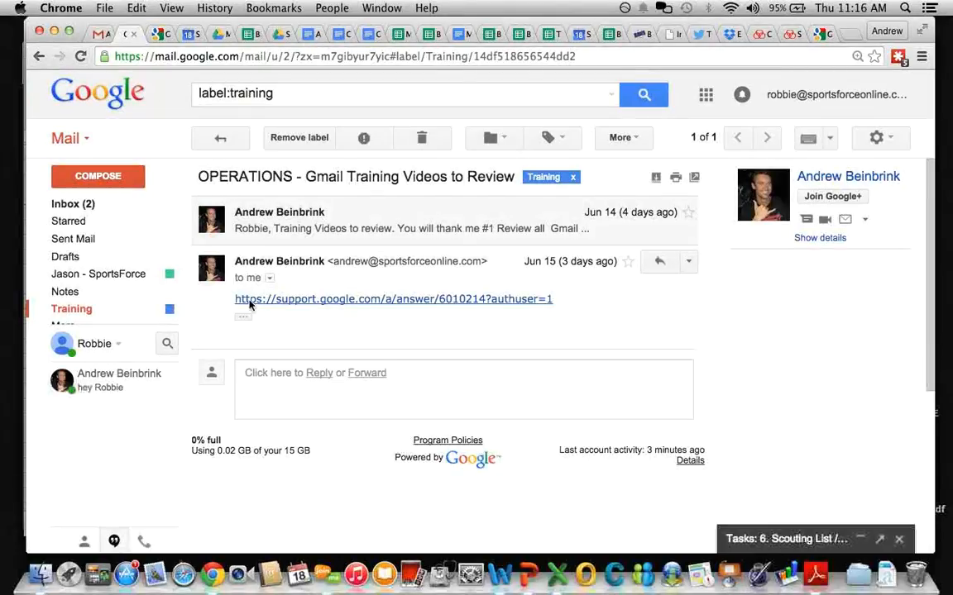
pyautogui.click(64, 206)
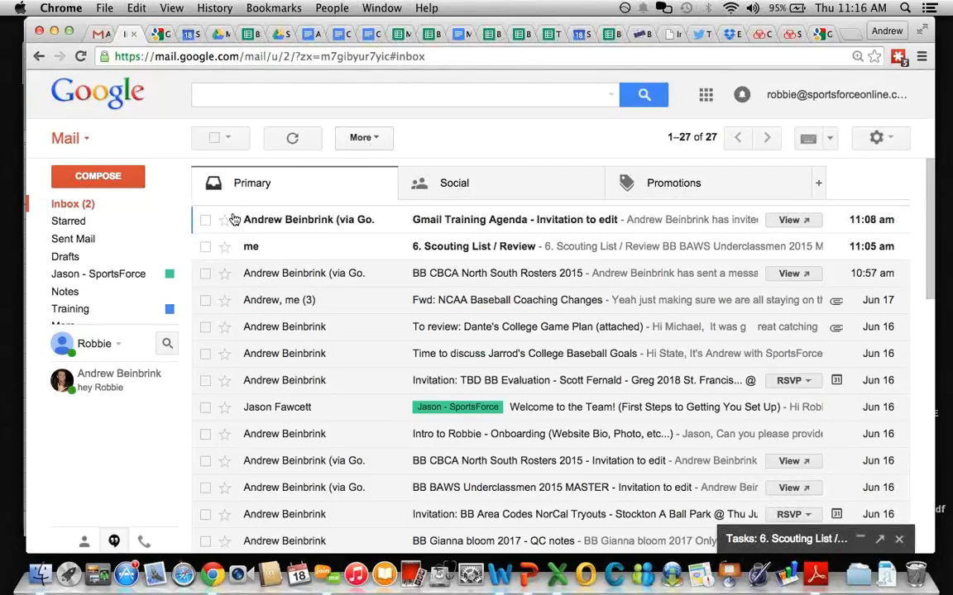
# Step: Apply the Training label to the Gmail Training Agenda invitation
pyautogui.click(205, 219)
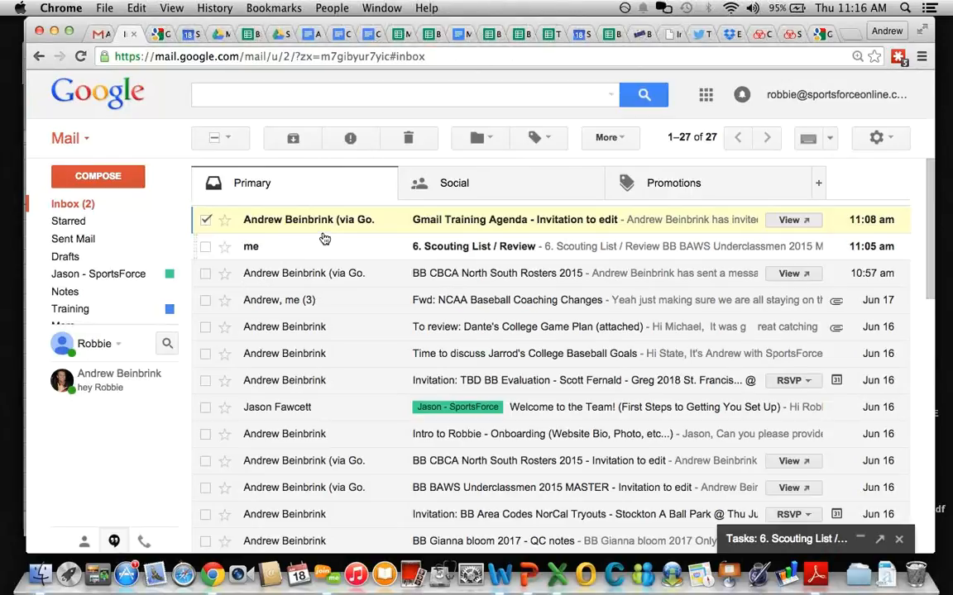
pyautogui.click(533, 138)
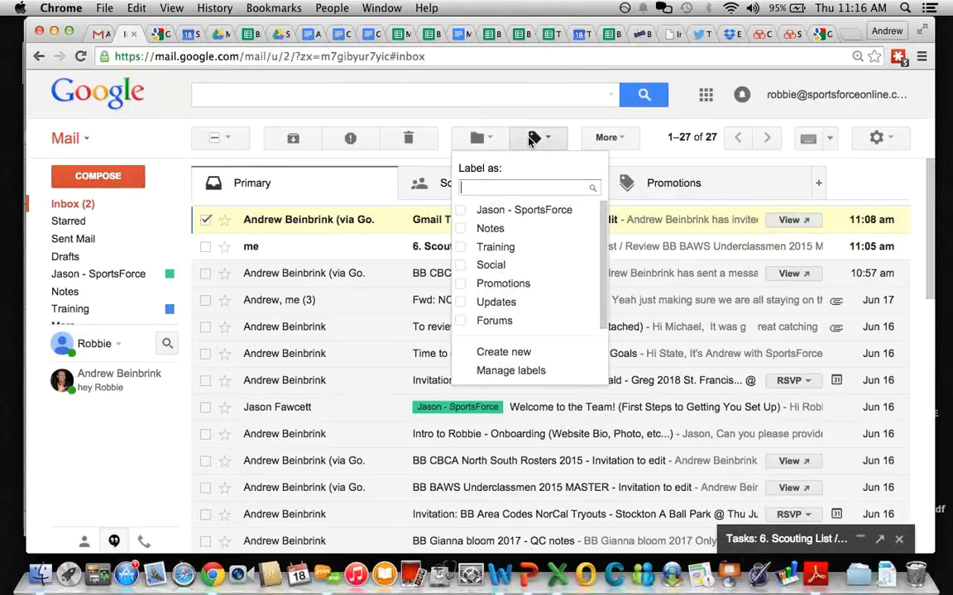
pyautogui.click(488, 252)
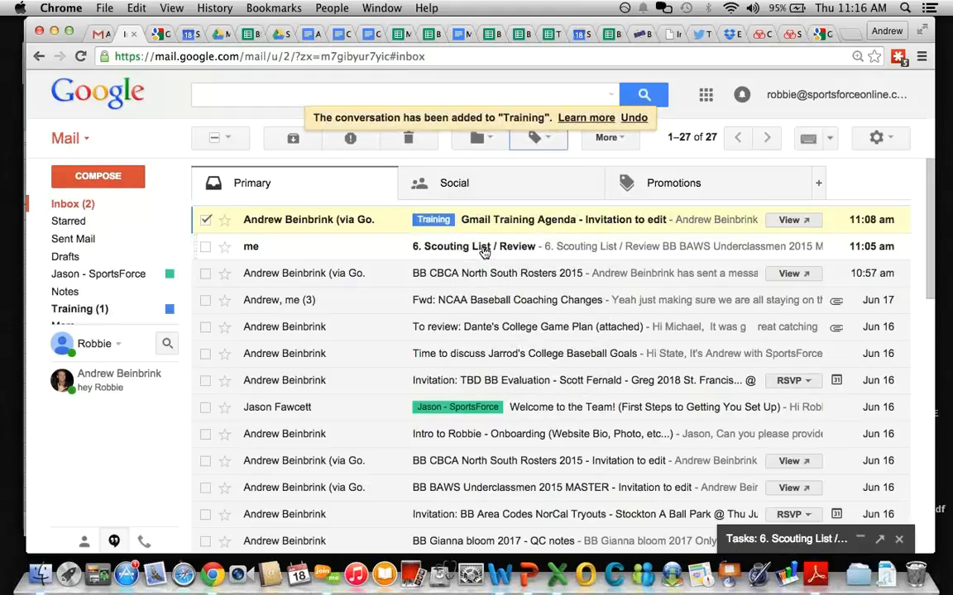
# Step: Deselect the labelled email and expand the sidebar's More mailbox list
pyautogui.click(206, 221)
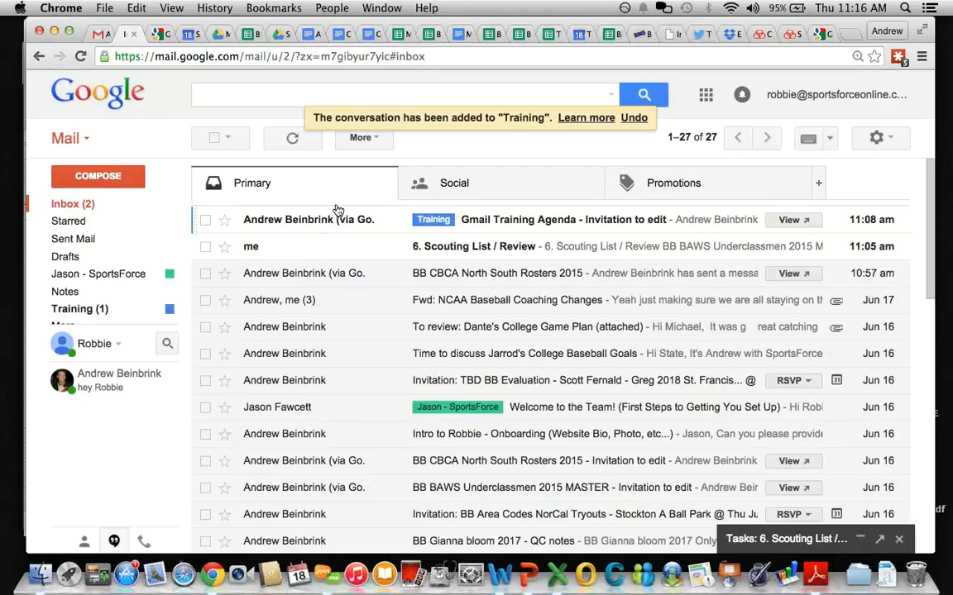
pyautogui.click(374, 138)
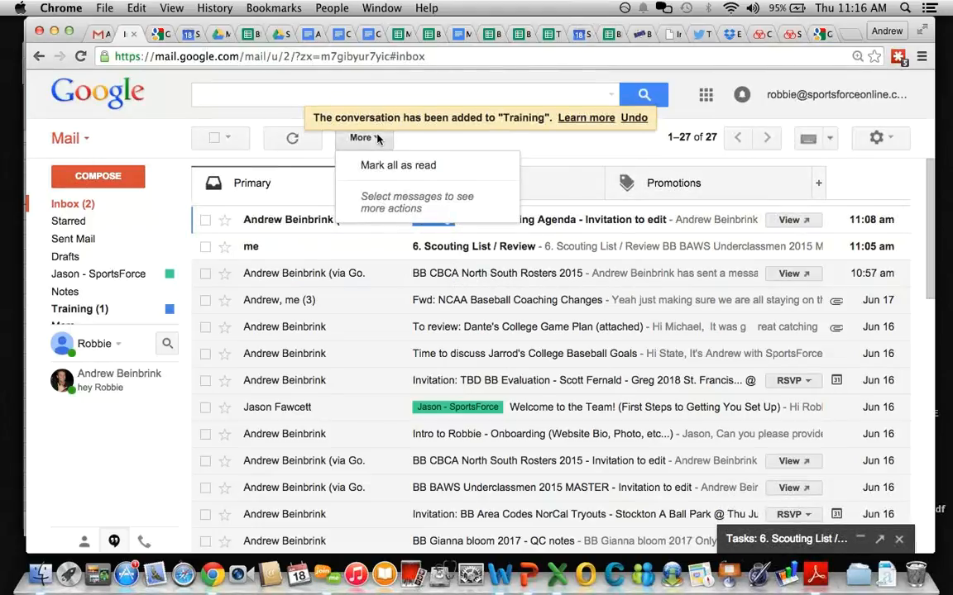
pyautogui.click(431, 145)
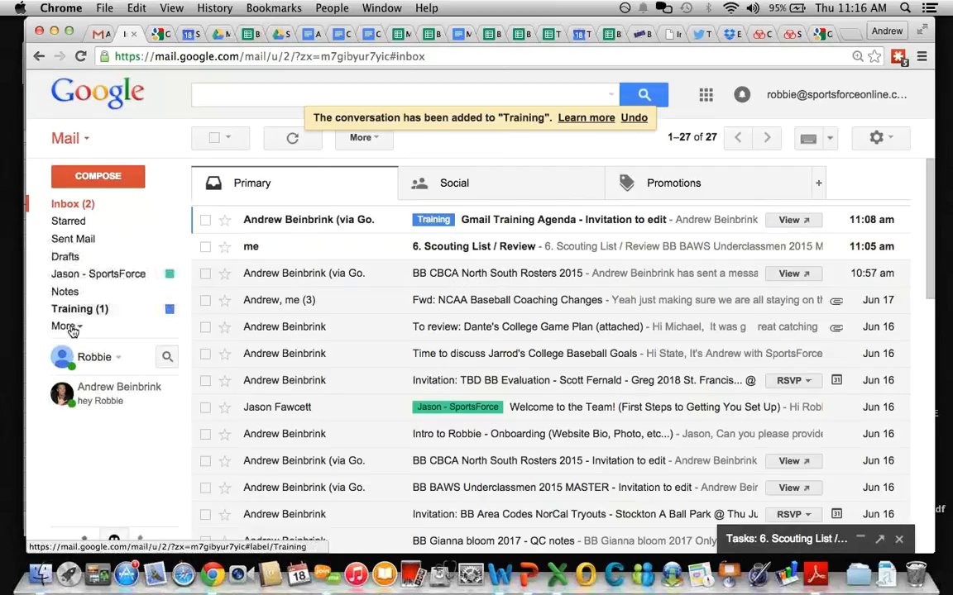
pyautogui.click(70, 327)
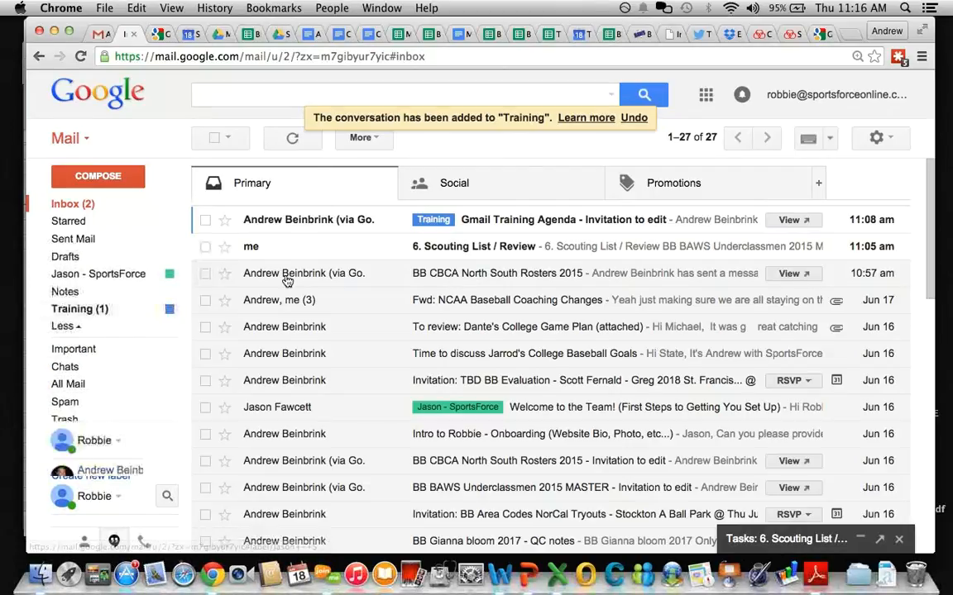
# Step: Open Gmail Settings from the gear menu and go to the Labels tab
pyautogui.click(877, 138)
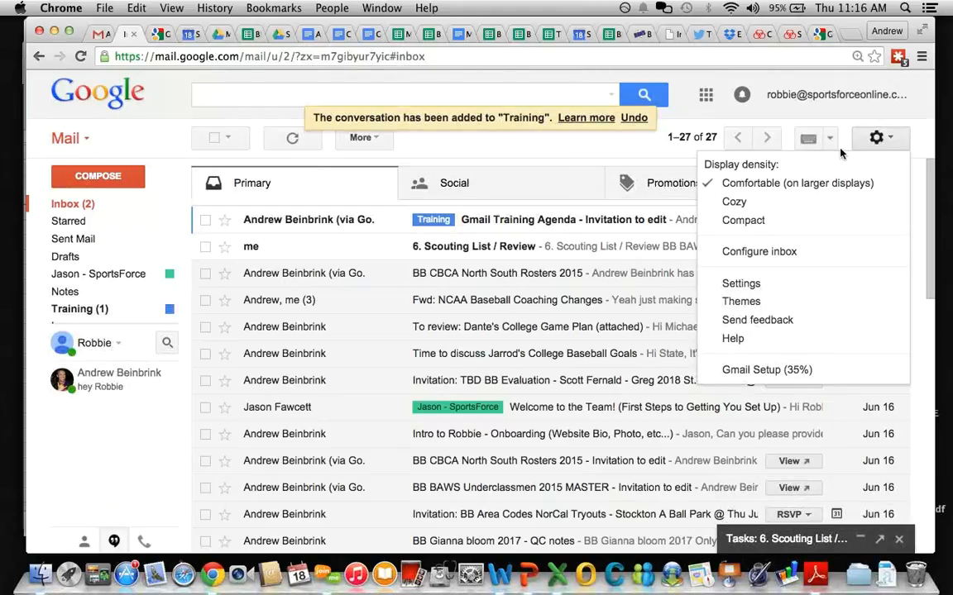
pyautogui.click(733, 286)
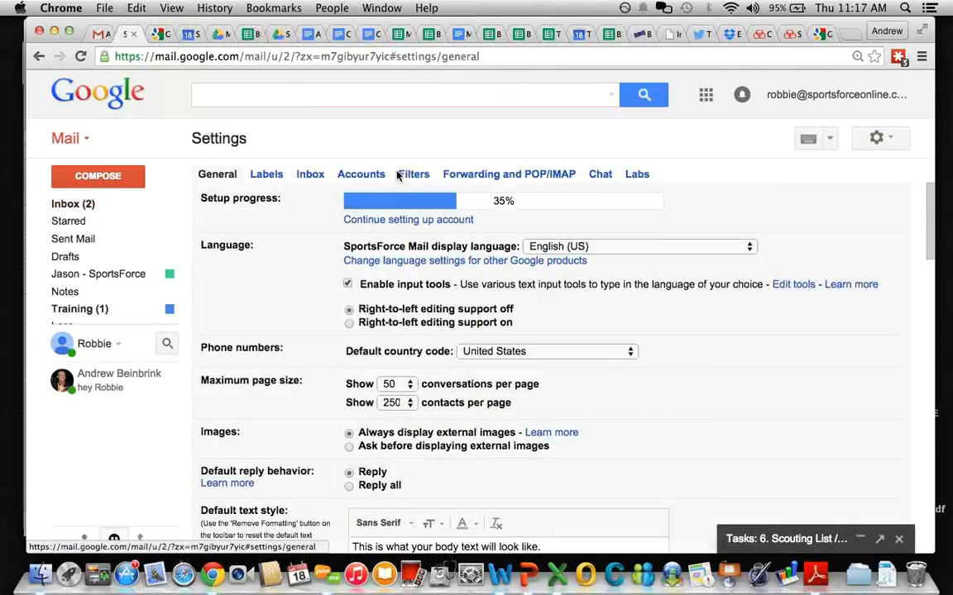
pyautogui.click(265, 175)
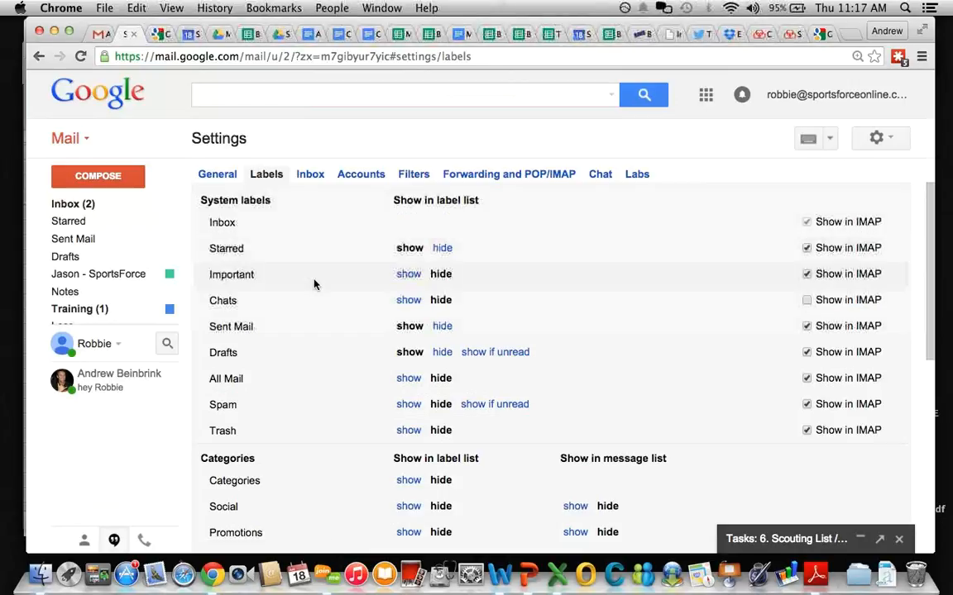
# Step: Create the new labels Marketing and Client Dev Work
pyautogui.scroll(-5, 313, 282)
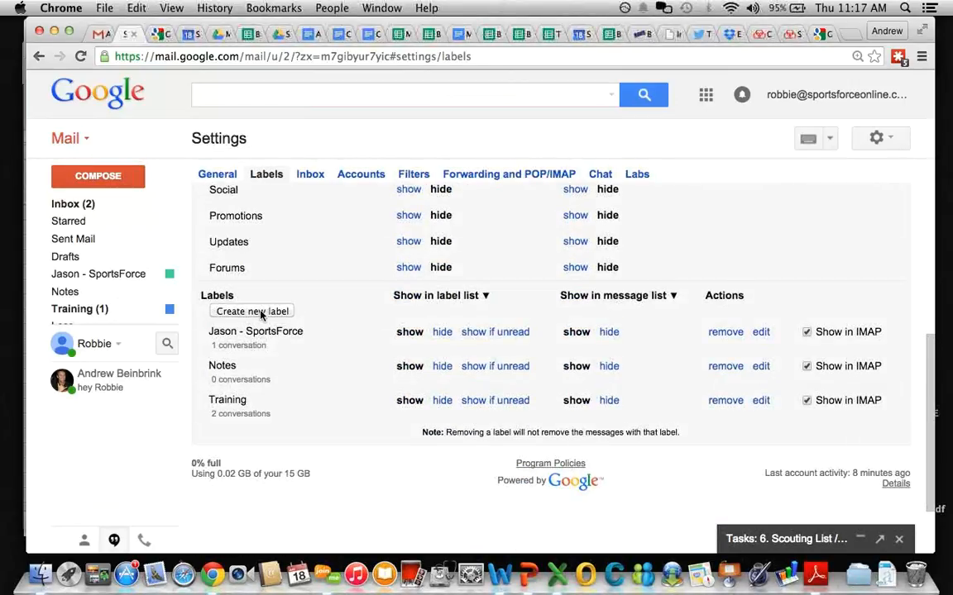
pyautogui.click(262, 313)
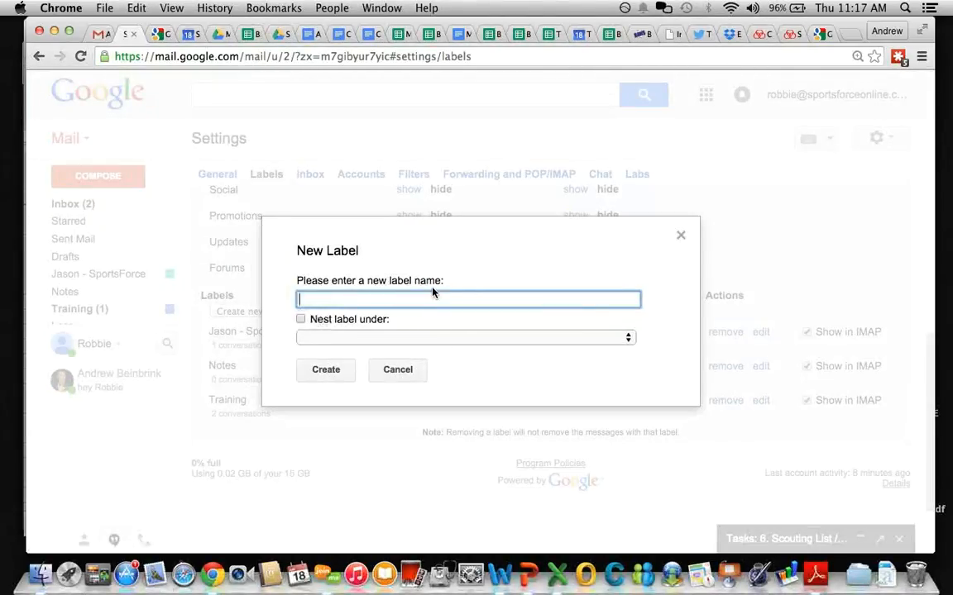
pyautogui.write('Marketing')
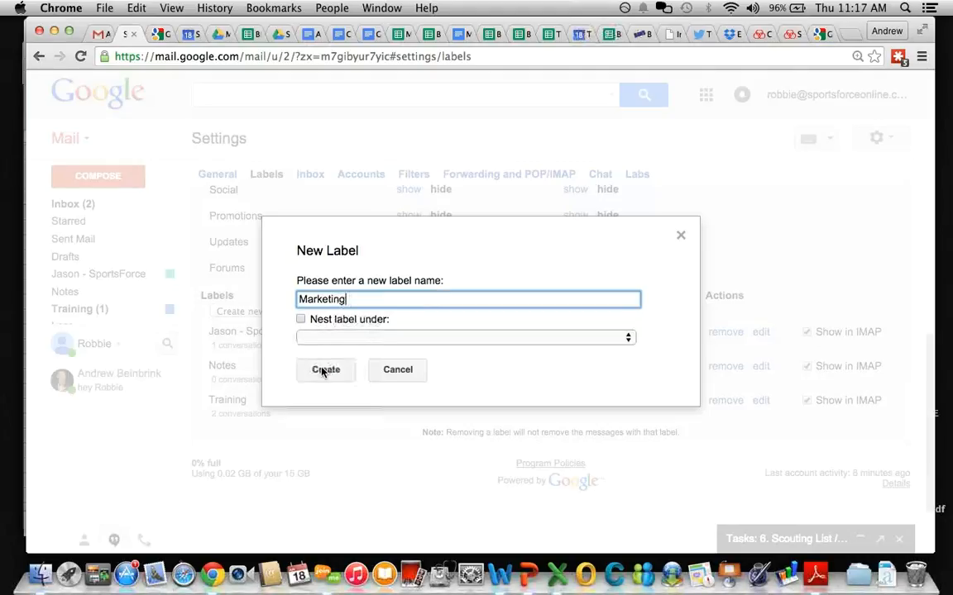
pyautogui.click(322, 370)
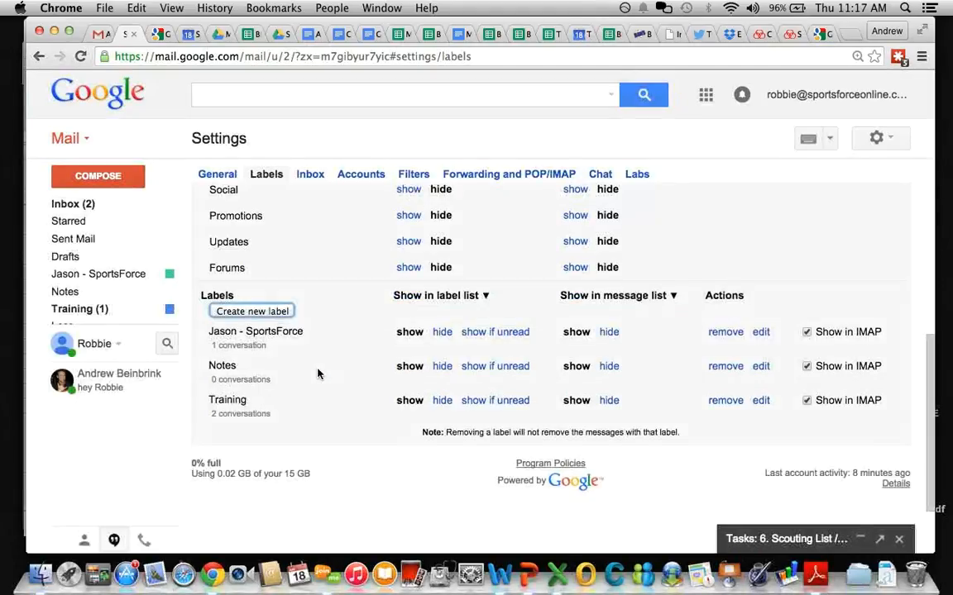
pyautogui.click(256, 315)
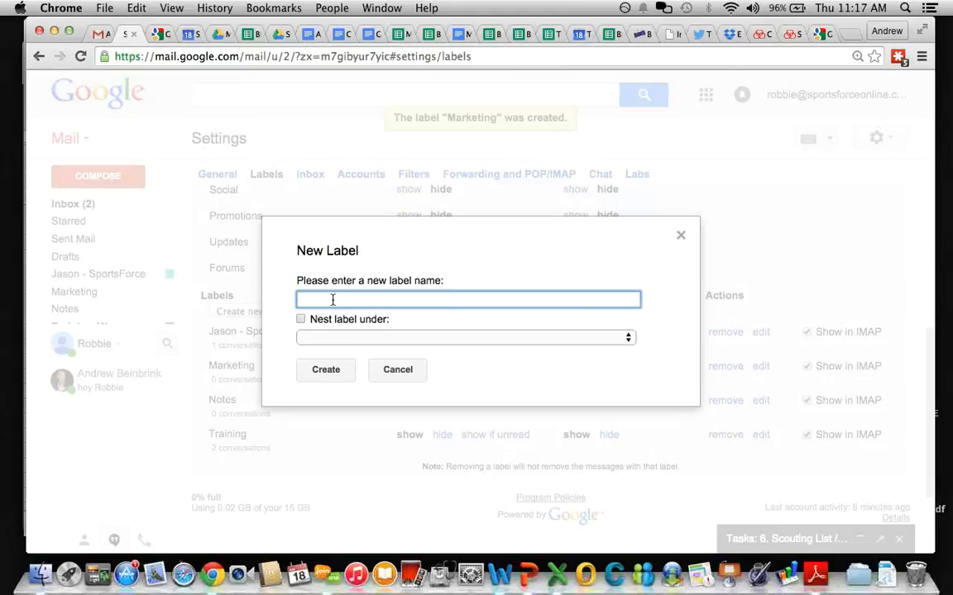
pyautogui.write('Cie')
pyautogui.write('lient Dev')
pyautogui.write('Work')
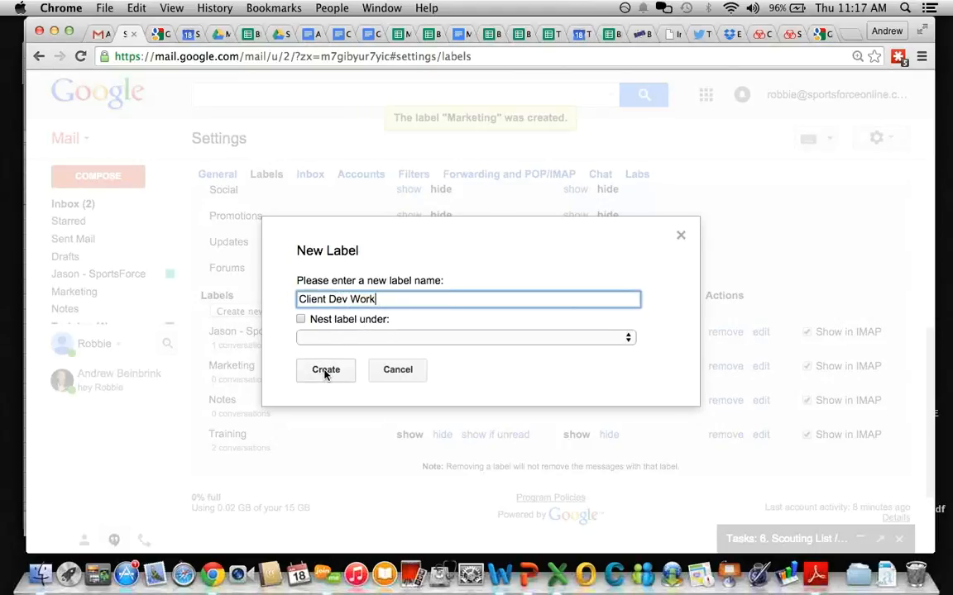
pyautogui.click(325, 371)
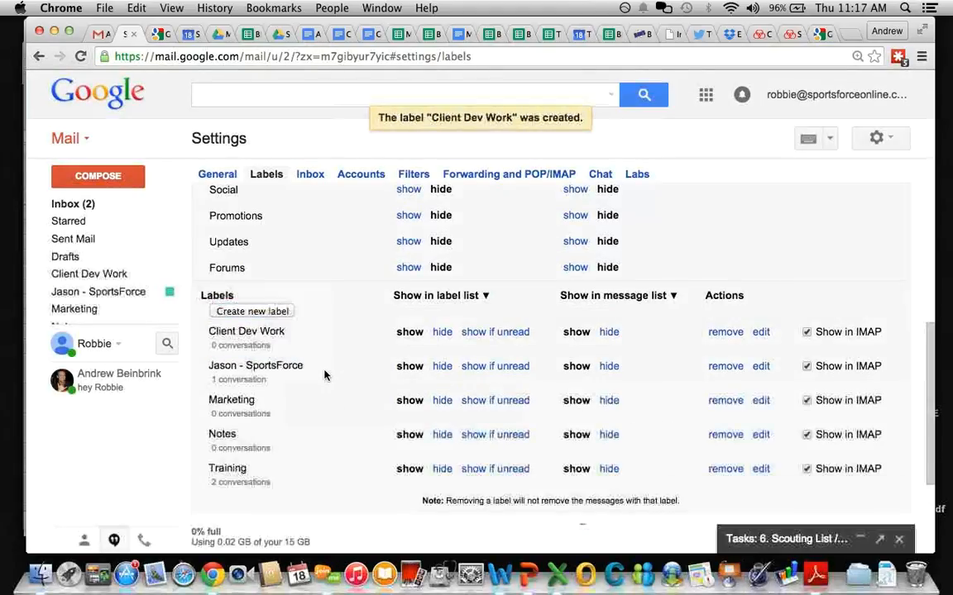
# Step: Create the new labels Resources and Partners
pyautogui.click(278, 311)
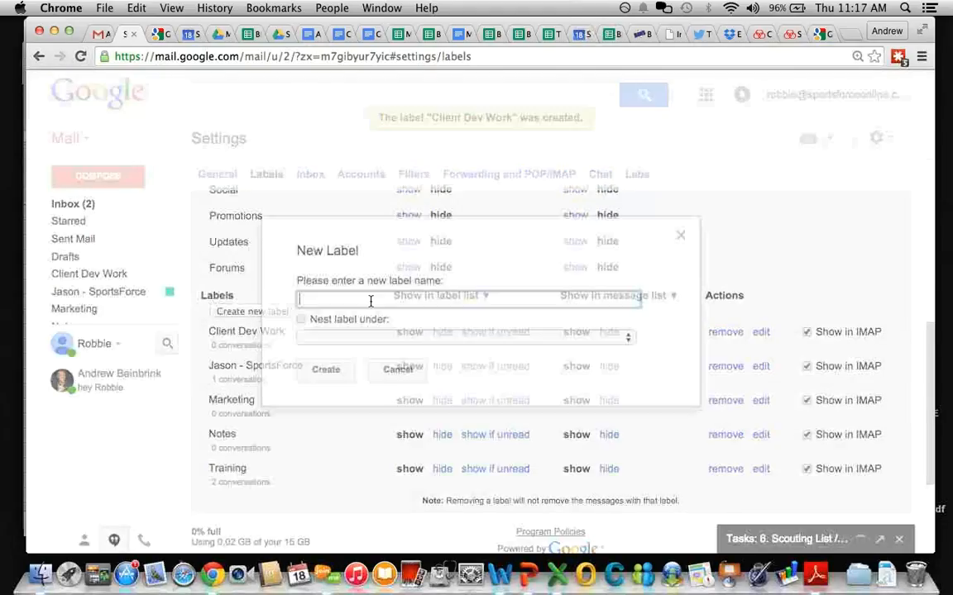
pyautogui.write('Resource')
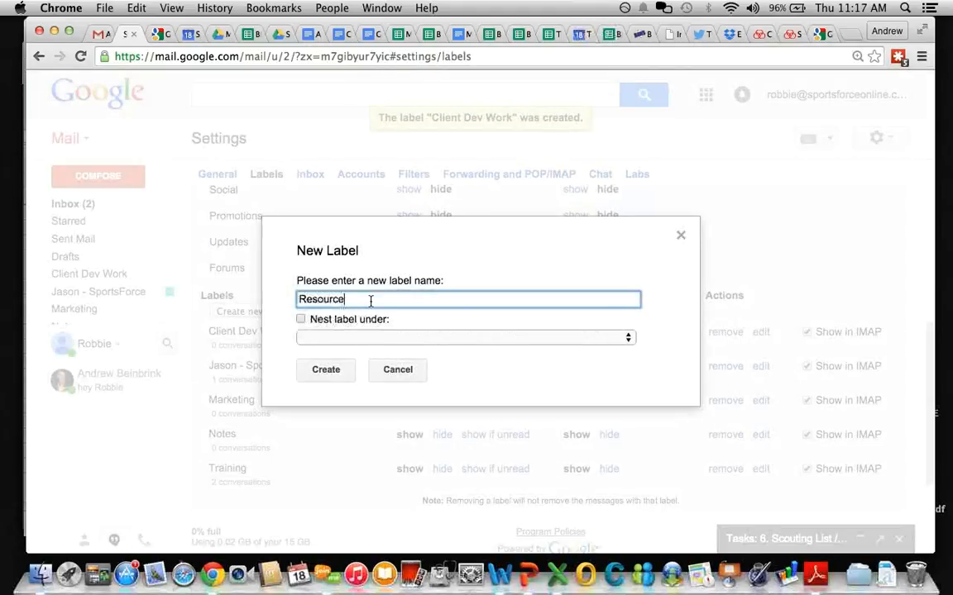
pyautogui.write('s')
pyautogui.press('Return')
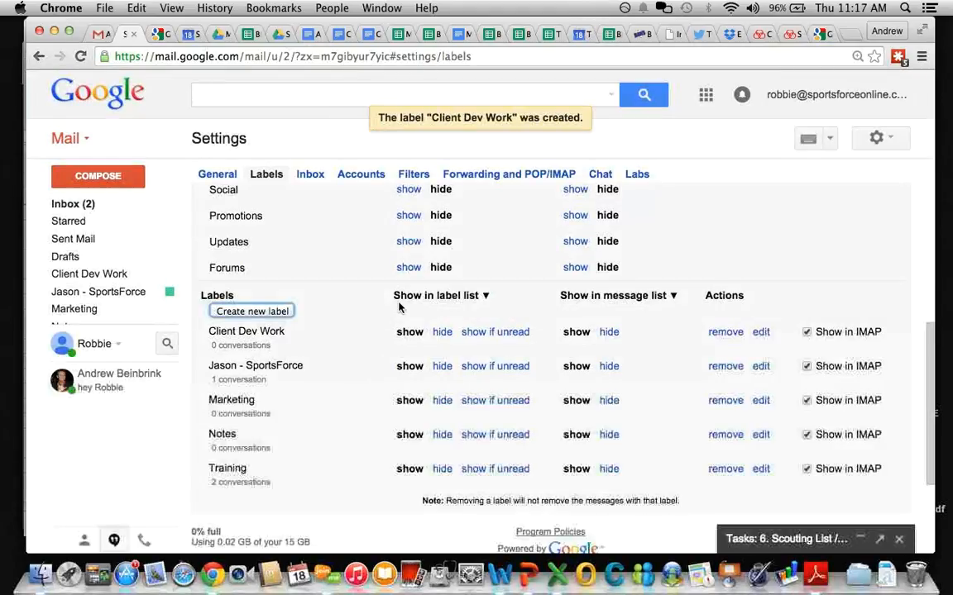
pyautogui.click(251, 312)
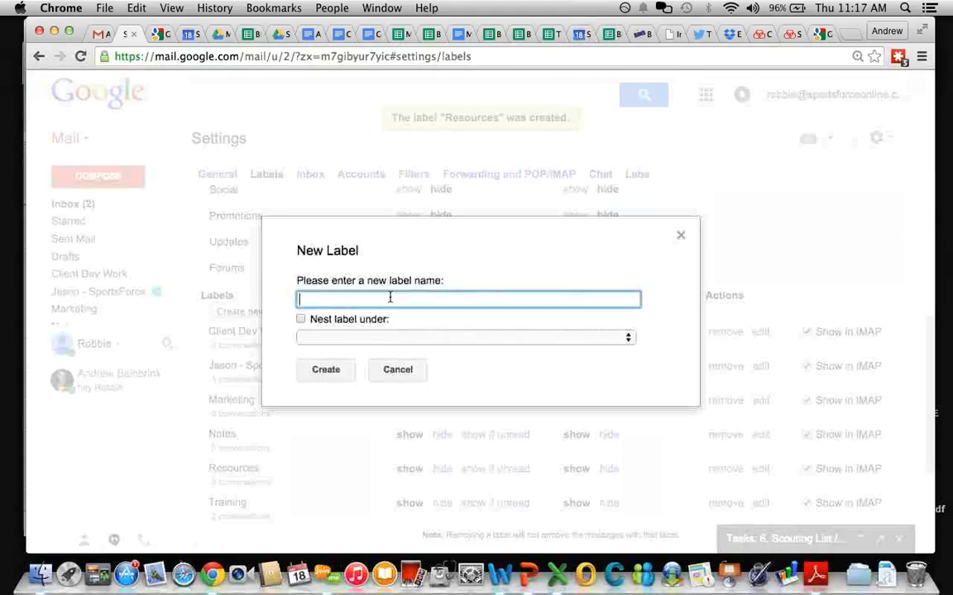
pyautogui.write('Partner')
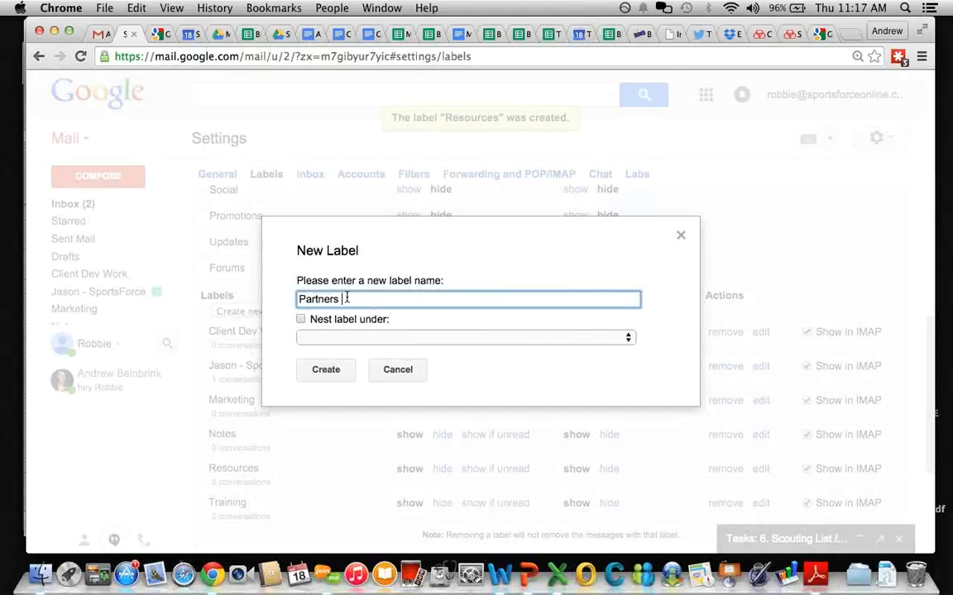
pyautogui.write('s')
pyautogui.click(326, 370)
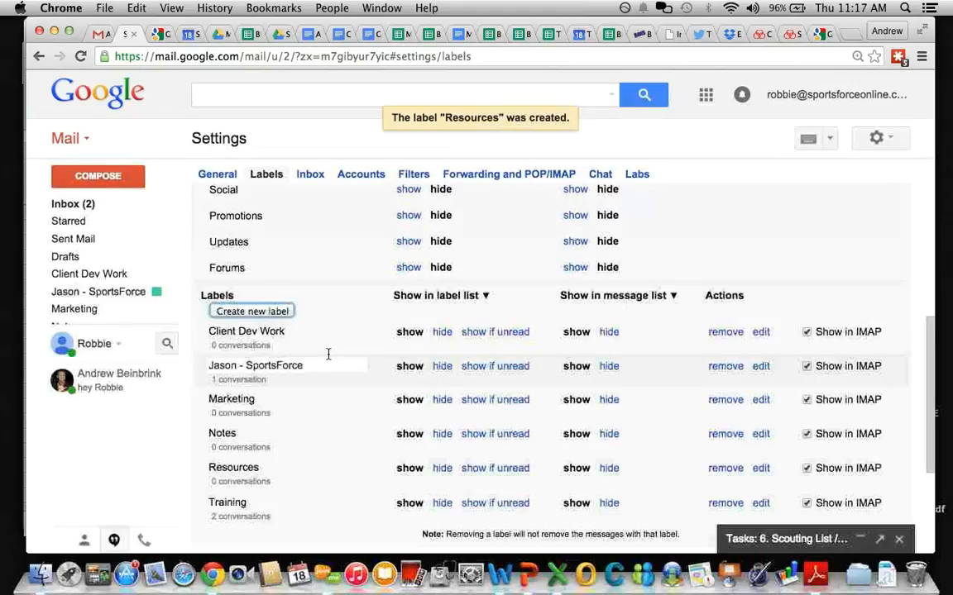
pyautogui.click(253, 312)
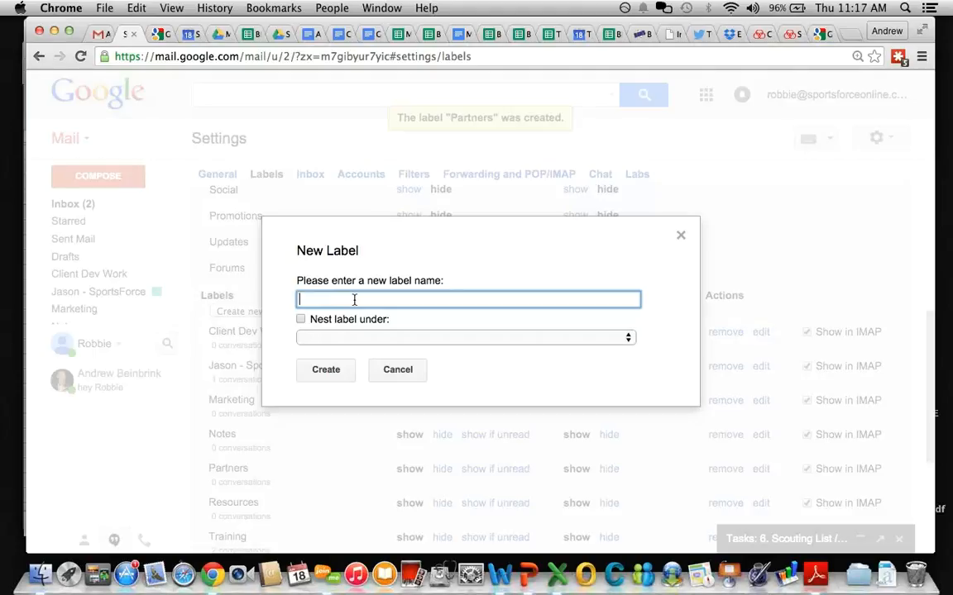
# Step: Create the labels Pending deal and Schedule It
pyautogui.write('Pending item')
pyautogui.press('BackSpace')
pyautogui.press('BackSpace')
pyautogui.press('BackSpace')
pyautogui.write('deal')
pyautogui.click(318, 378)
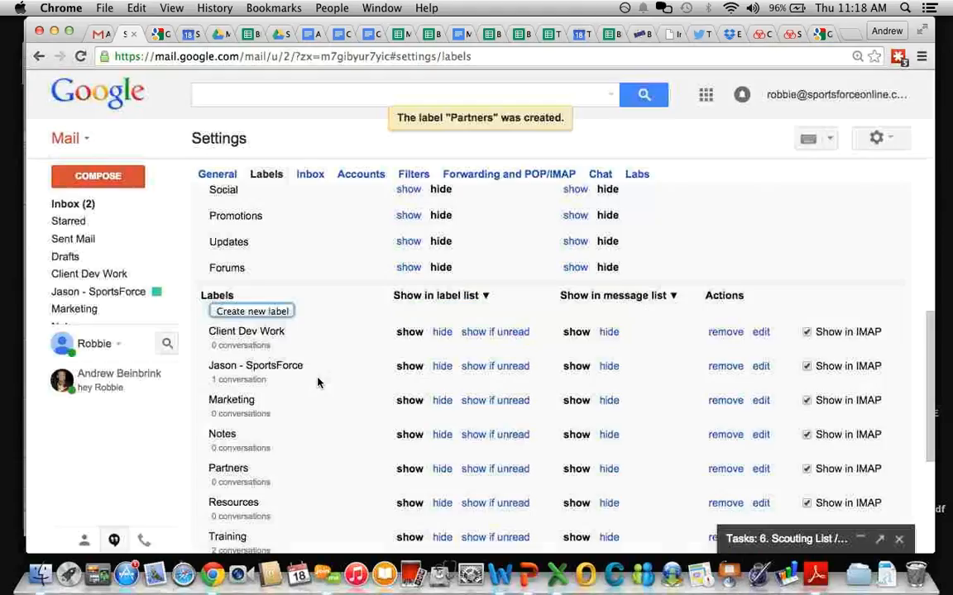
pyautogui.click(253, 312)
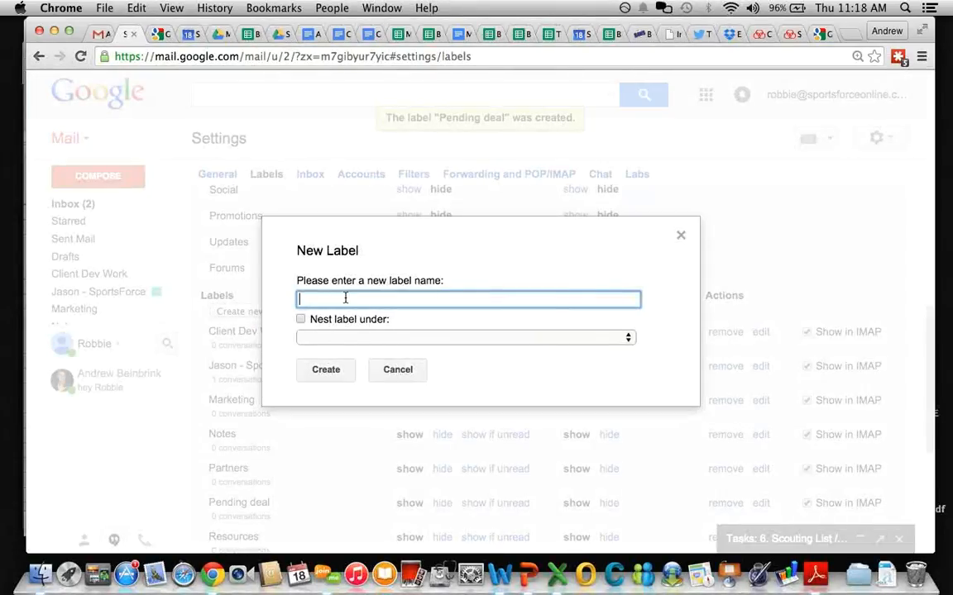
pyautogui.write('Schedule It')
pyautogui.click(326, 372)
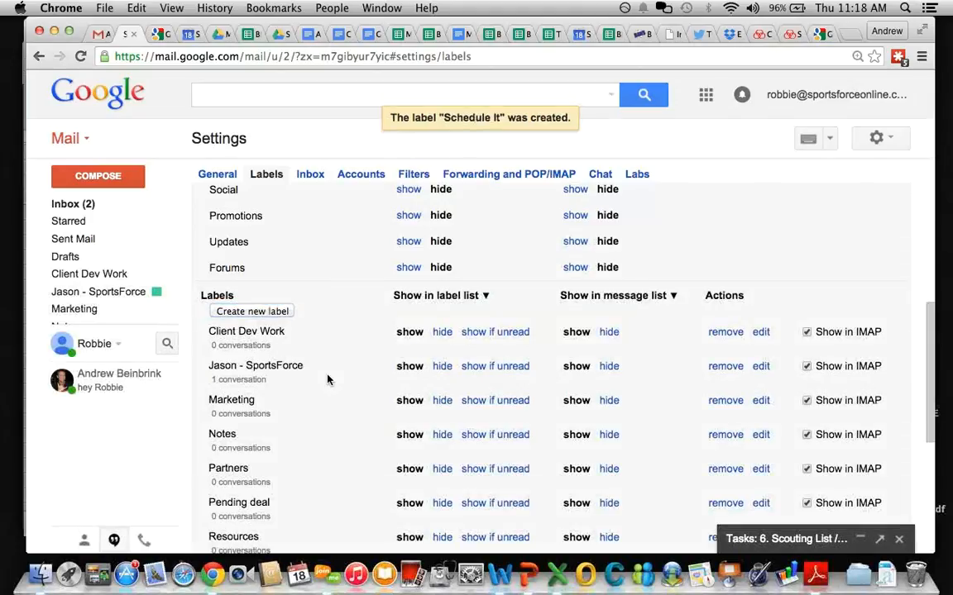
# Step: Create the labels Hot Prospect and Target List
pyautogui.click(259, 312)
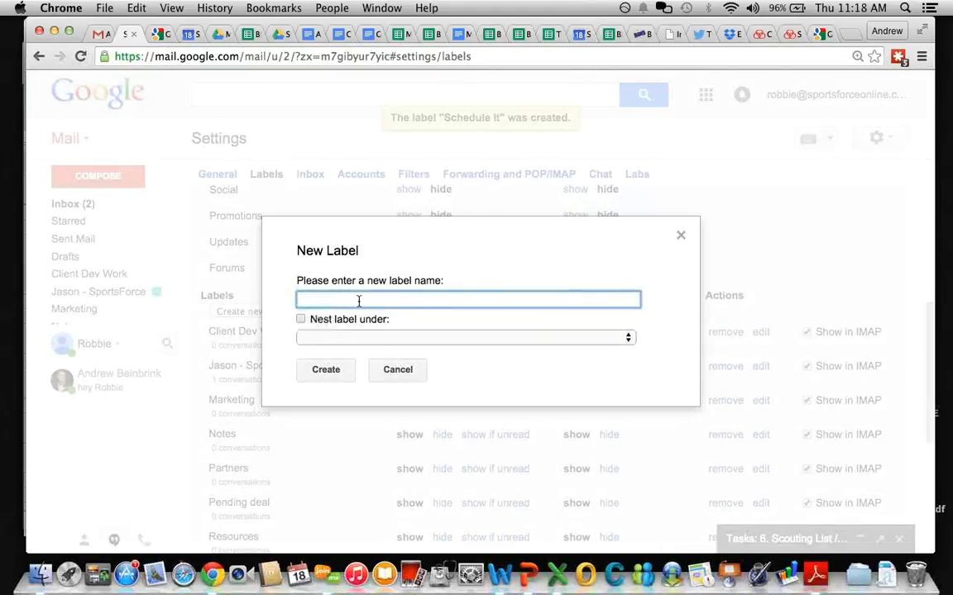
pyautogui.write('Hot Prospects')
pyautogui.press('BackSpace')
pyautogui.click(323, 372)
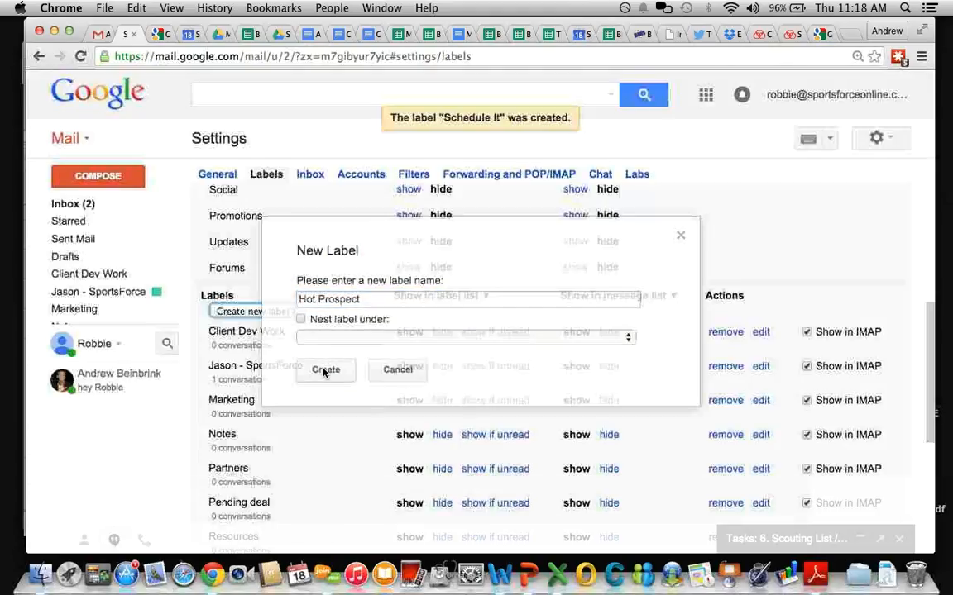
pyautogui.scroll(-1, 248, 351)
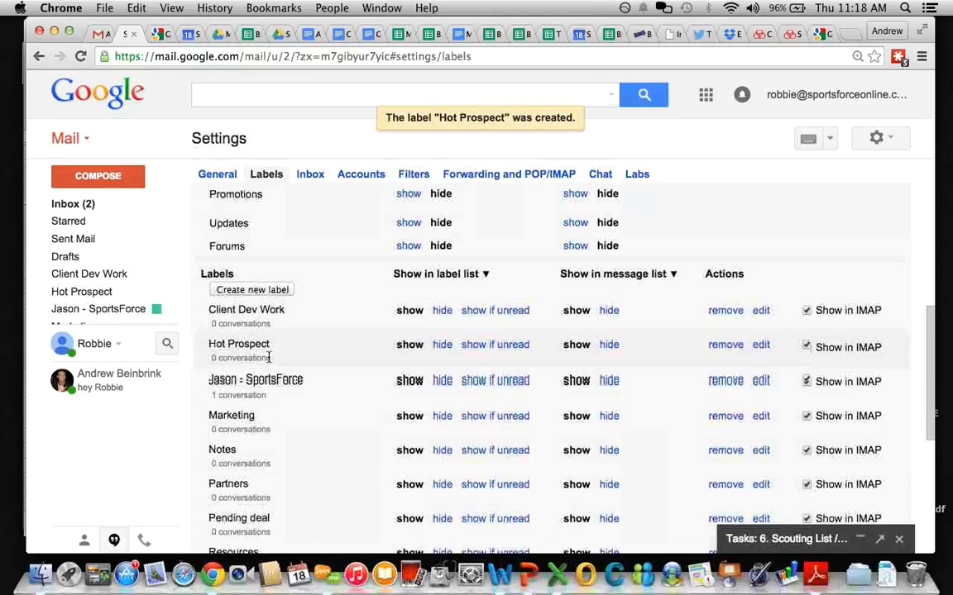
pyautogui.click(248, 288)
pyautogui.write('Target List')
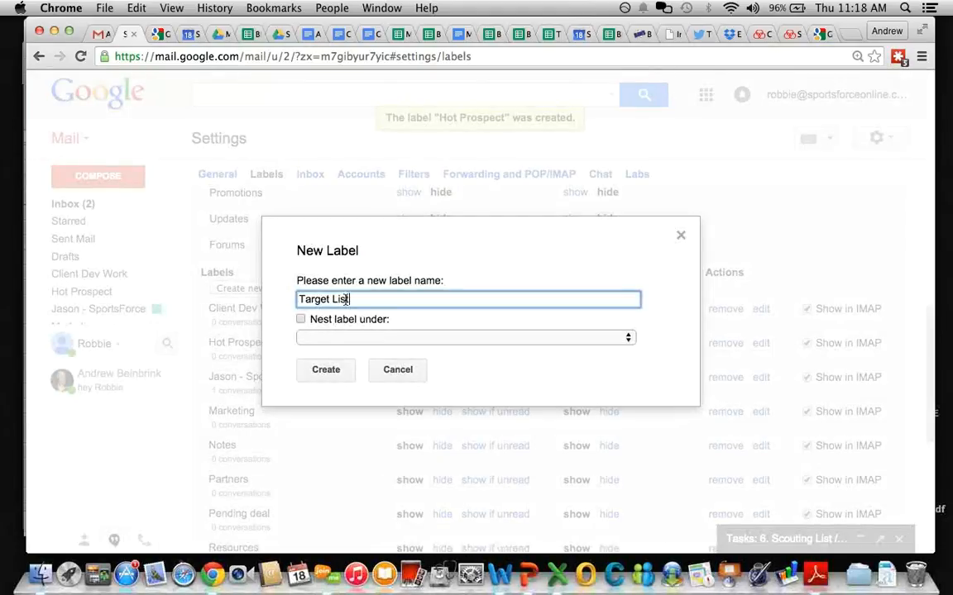
pyautogui.click(326, 370)
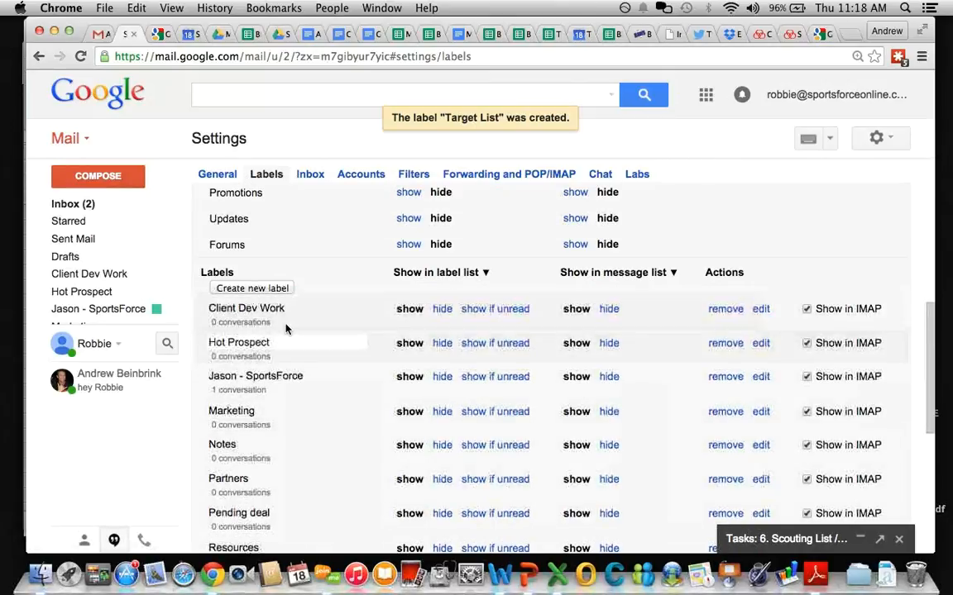
pyautogui.scroll(-4, 287, 327)
pyautogui.scroll(6, 287, 327)
pyautogui.scroll(2, 286, 329)
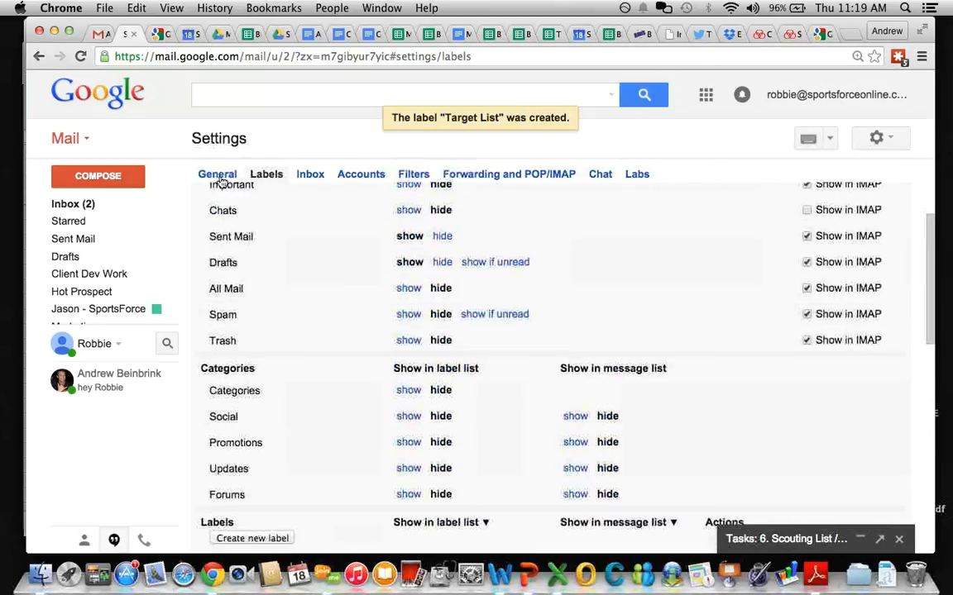
# Step: Leave Settings via the General page, return to the inbox and browse the message list
pyautogui.click(218, 175)
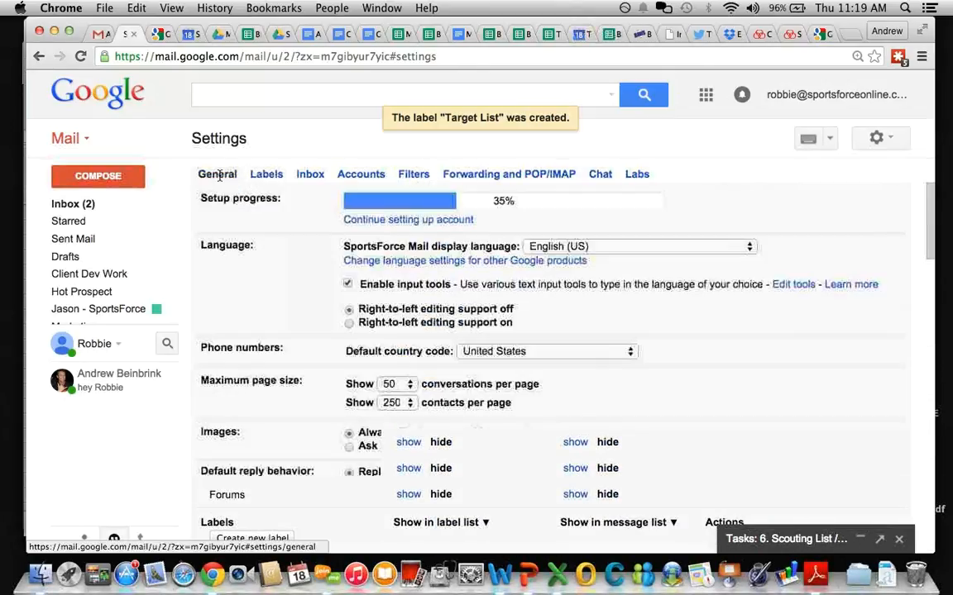
pyautogui.click(75, 207)
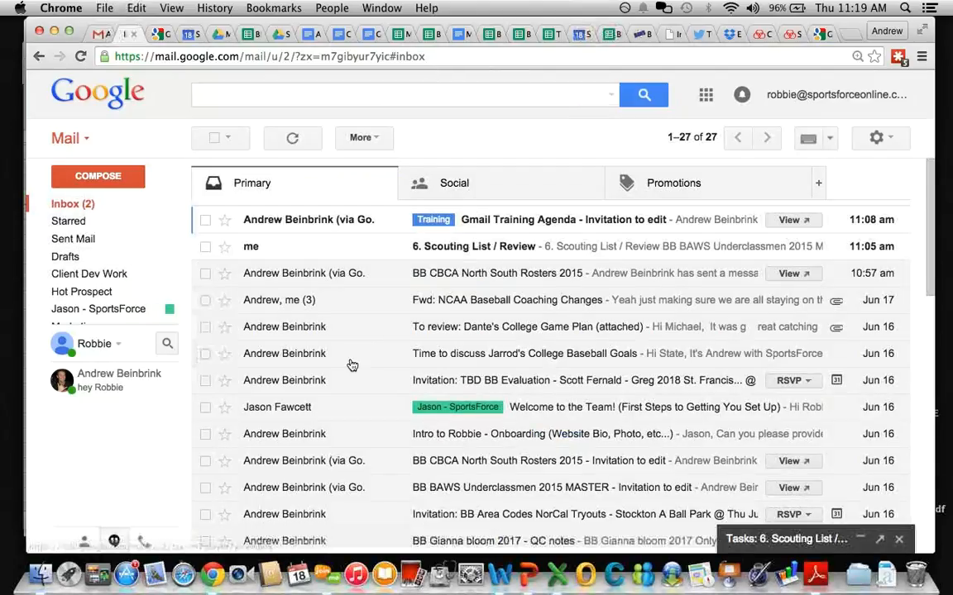
pyautogui.scroll(-3, 351, 365)
pyautogui.scroll(-3, 351, 366)
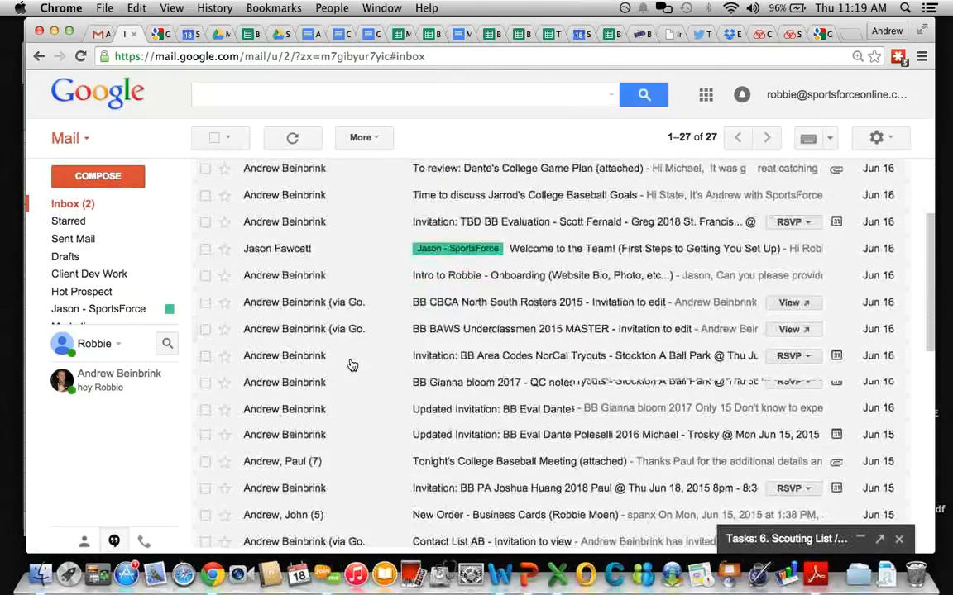
pyautogui.scroll(-1, 351, 366)
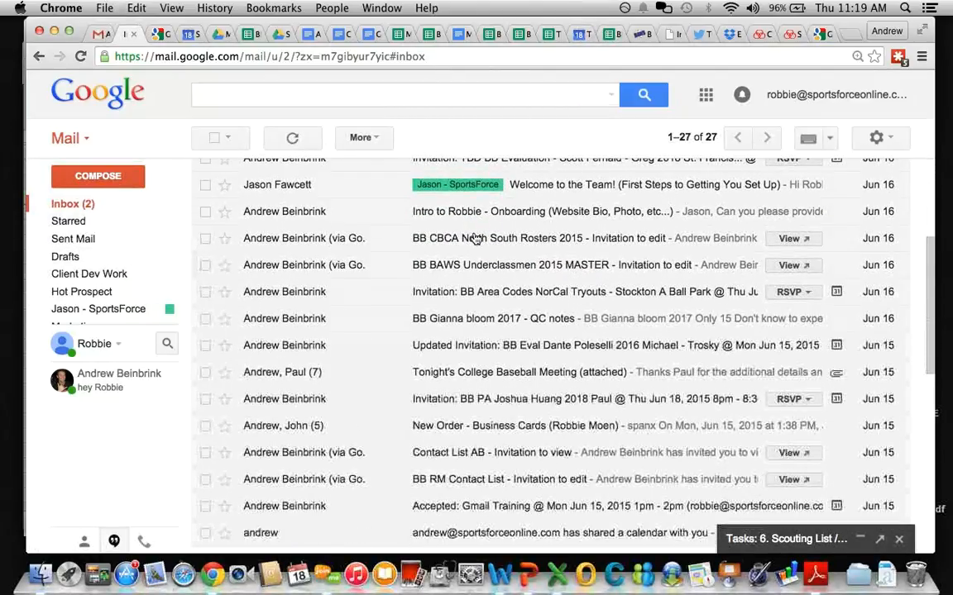
pyautogui.scroll(-4, 330, 334)
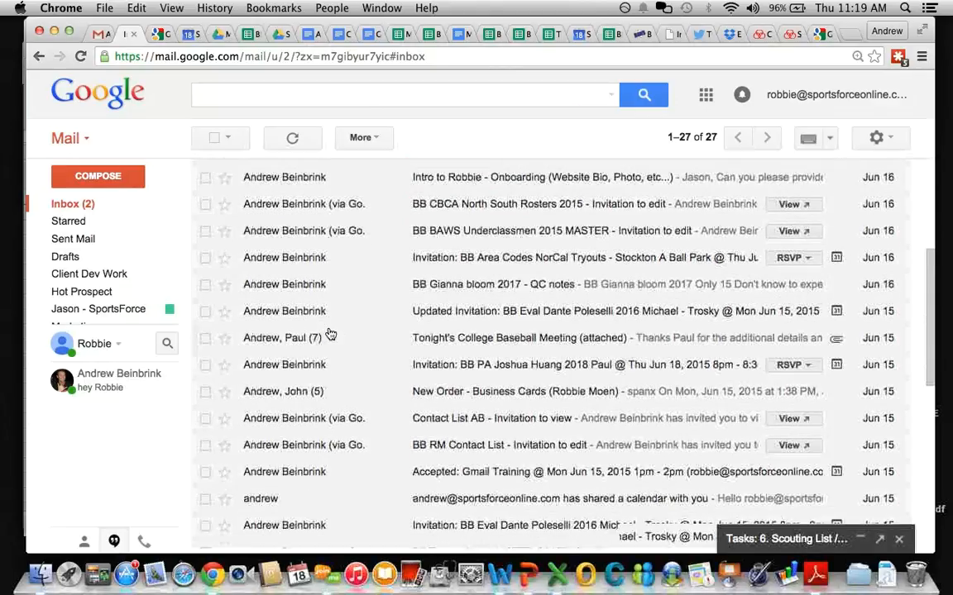
pyautogui.scroll(-2, 329, 333)
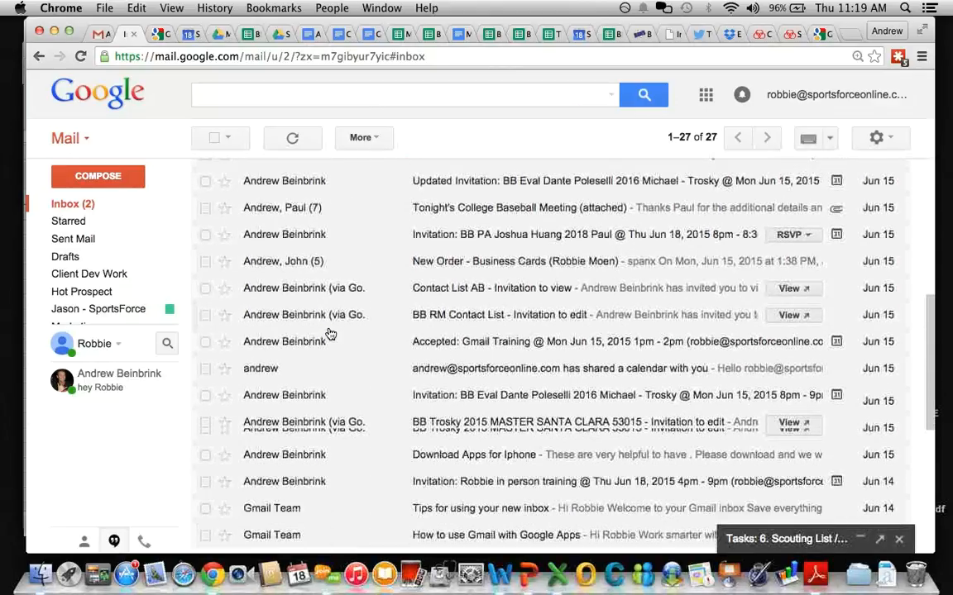
pyautogui.scroll(-3, 330, 334)
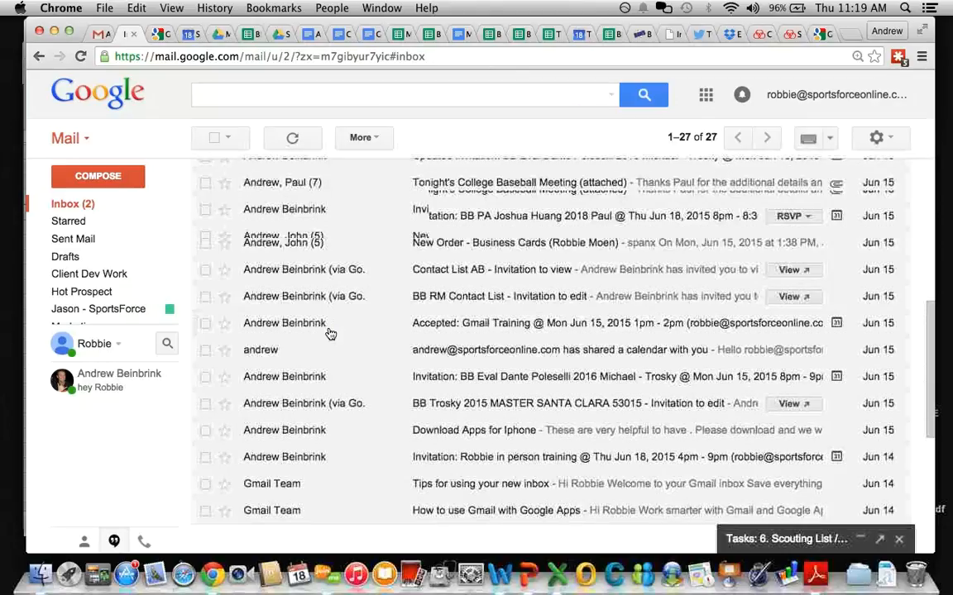
pyautogui.scroll(-2, 329, 333)
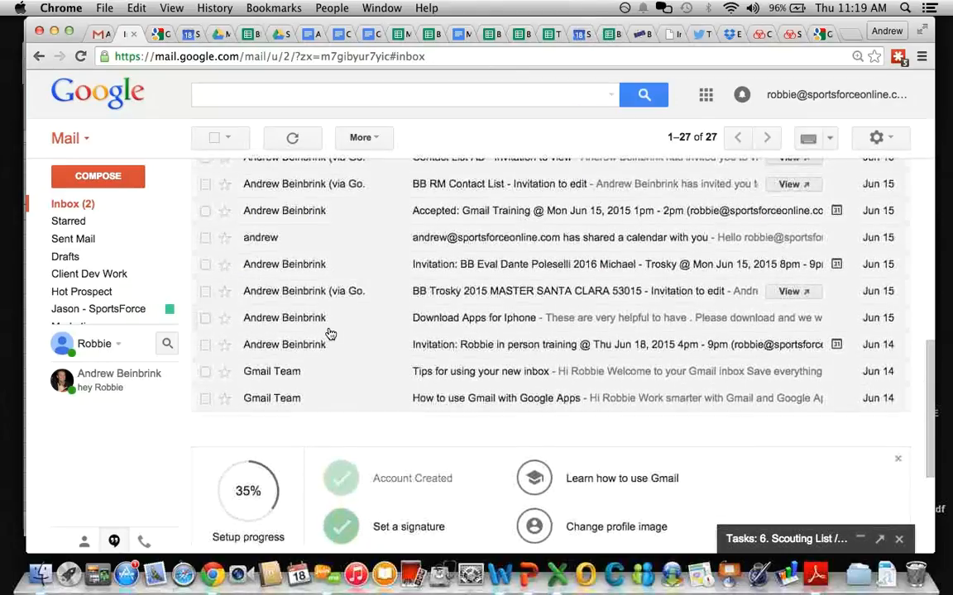
pyautogui.scroll(1, 329, 334)
pyautogui.scroll(3, 329, 334)
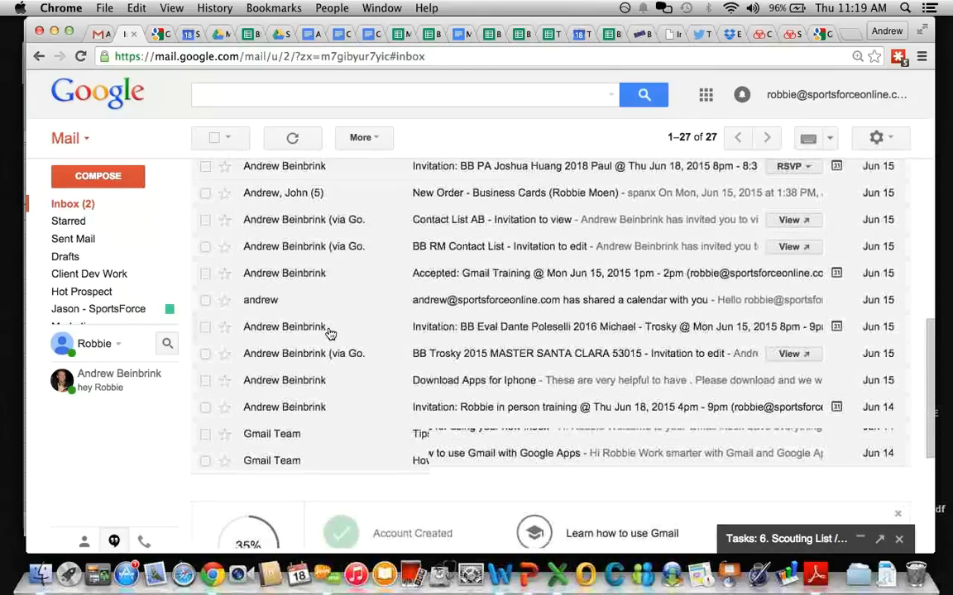
pyautogui.scroll(3, 329, 333)
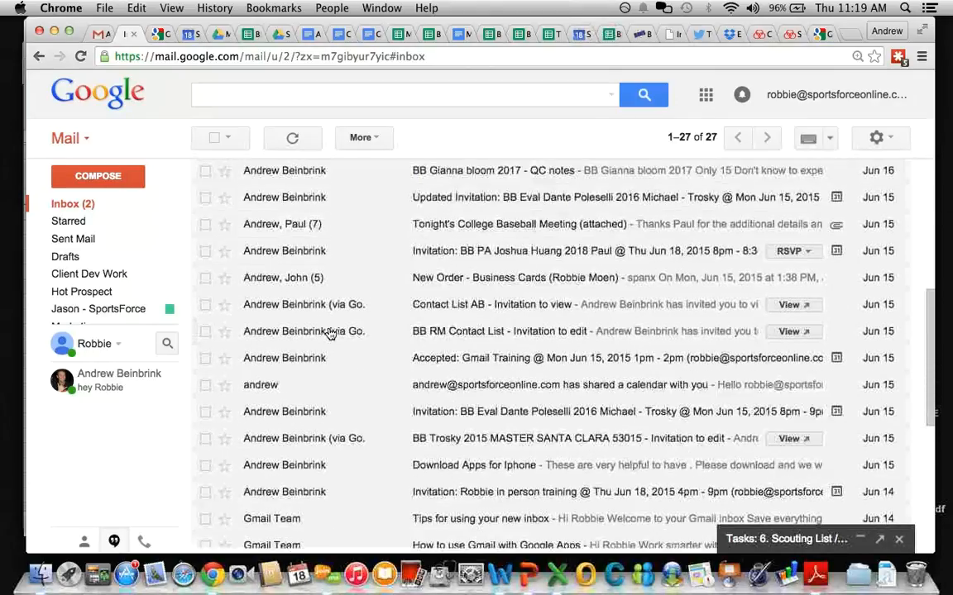
pyautogui.scroll(5, 329, 333)
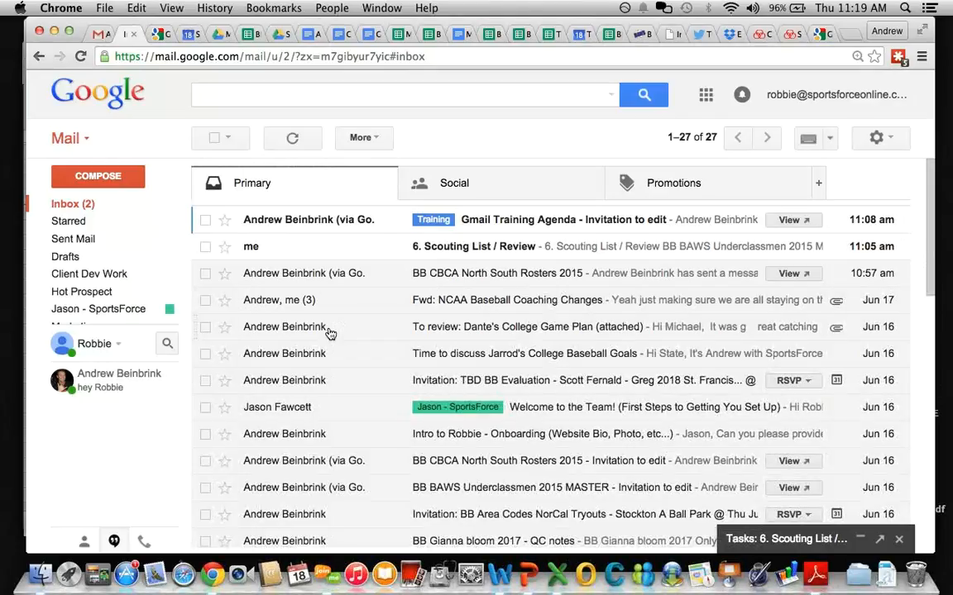
# Step: Check the Scouting List review, BB CBCA rosters, BB BAWS Underclassmen, Area Codes tryouts and one more email
pyautogui.click(206, 247)
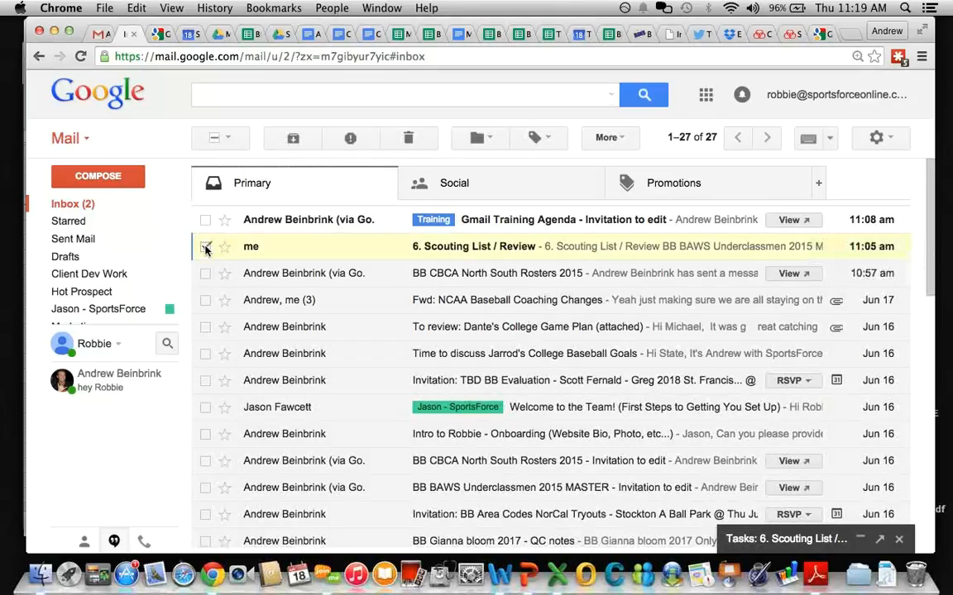
pyautogui.click(206, 273)
pyautogui.scroll(-3, 257, 340)
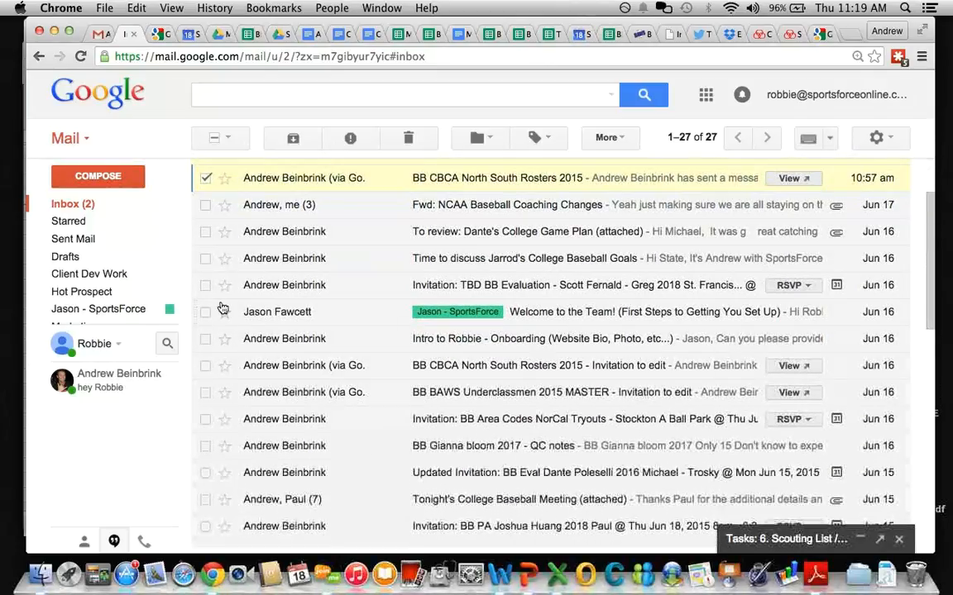
pyautogui.click(205, 368)
pyautogui.click(206, 394)
pyautogui.scroll(-3, 224, 376)
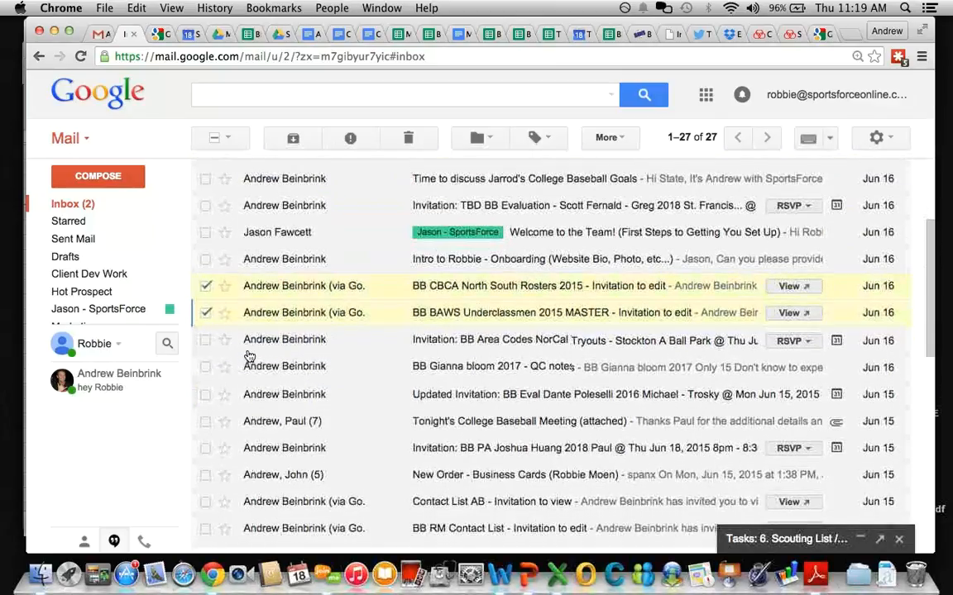
pyautogui.click(204, 340)
pyautogui.scroll(-1, 260, 390)
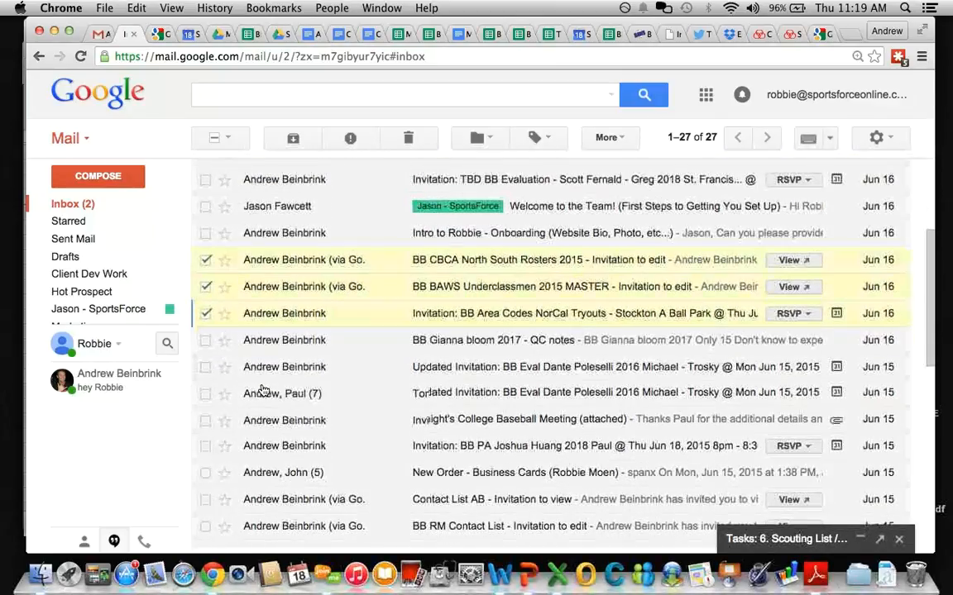
pyautogui.scroll(-3, 263, 390)
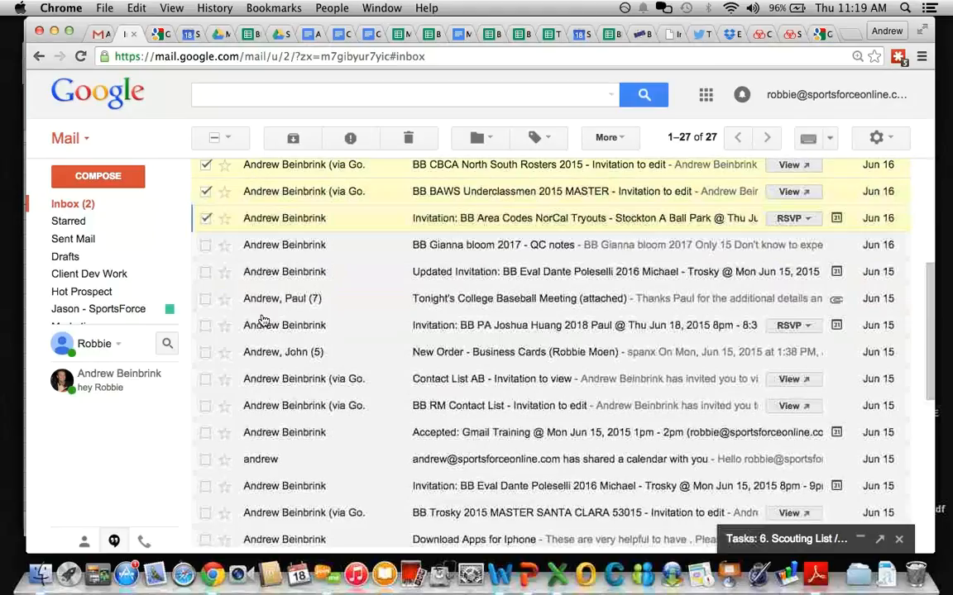
pyautogui.scroll(-4, 263, 351)
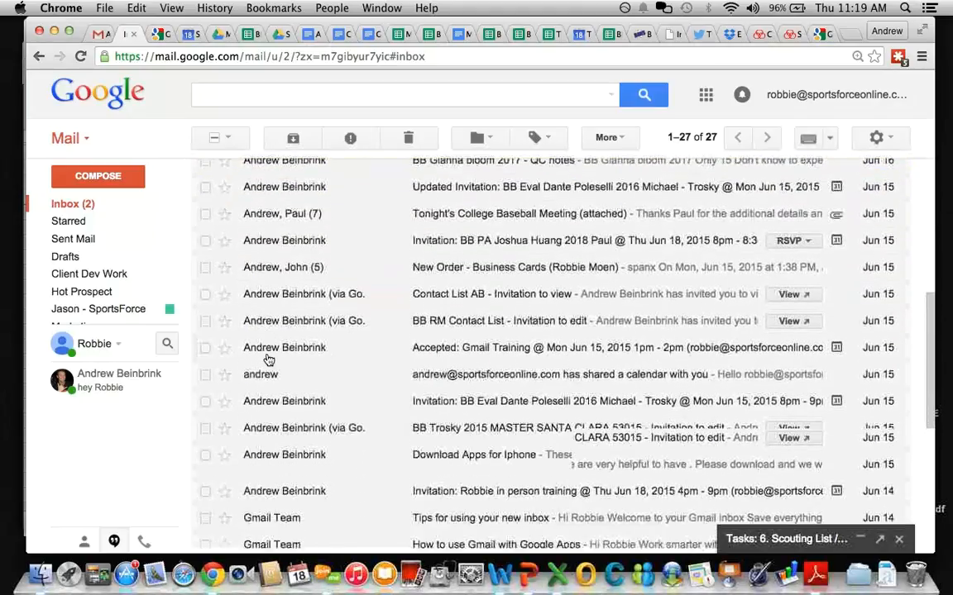
pyautogui.scroll(-1, 269, 314)
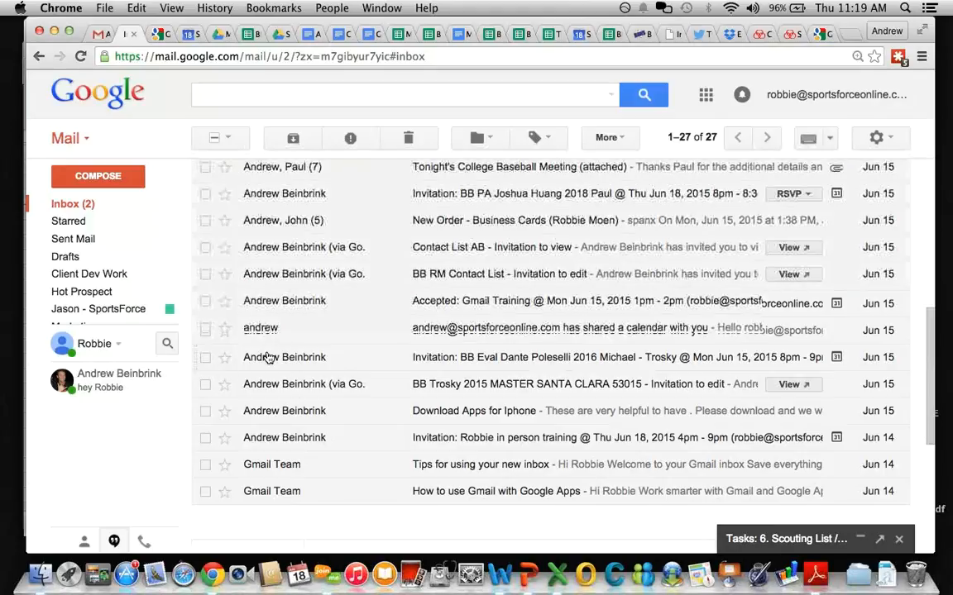
pyautogui.scroll(-2, 271, 359)
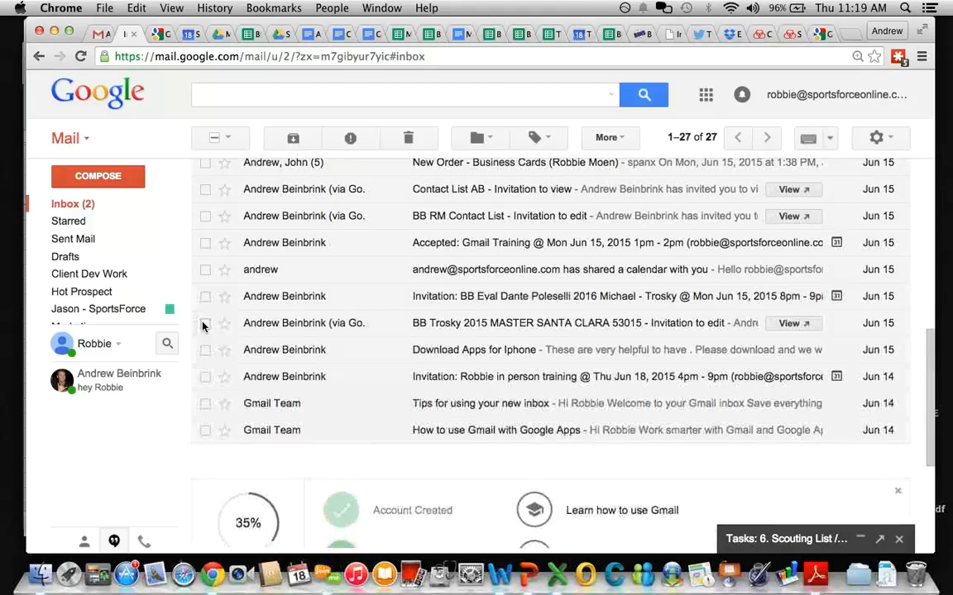
pyautogui.click(205, 325)
pyautogui.scroll(10, 277, 362)
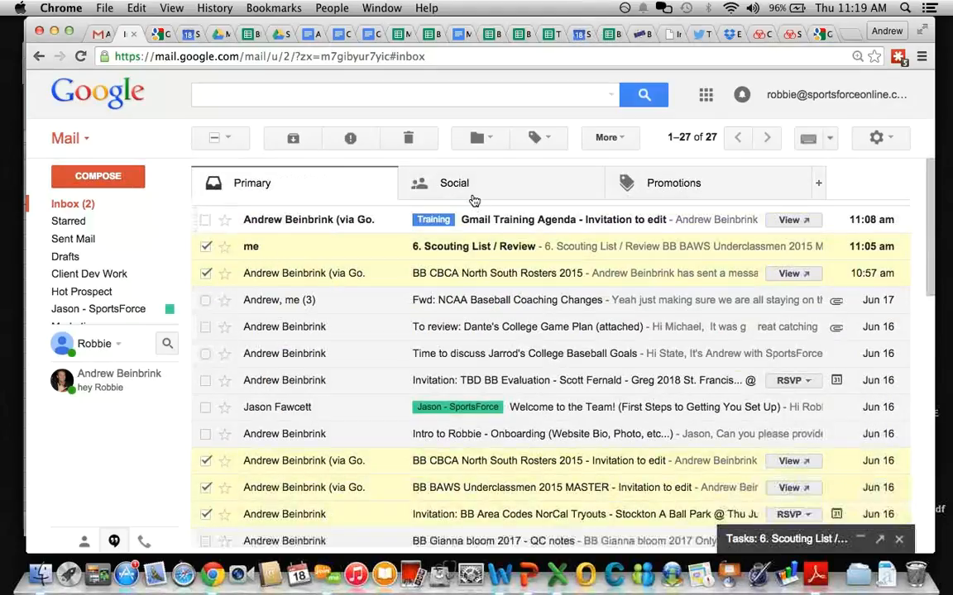
# Step: Create a Scouting Lists label and apply it to the six checked conversations
pyautogui.click(482, 138)
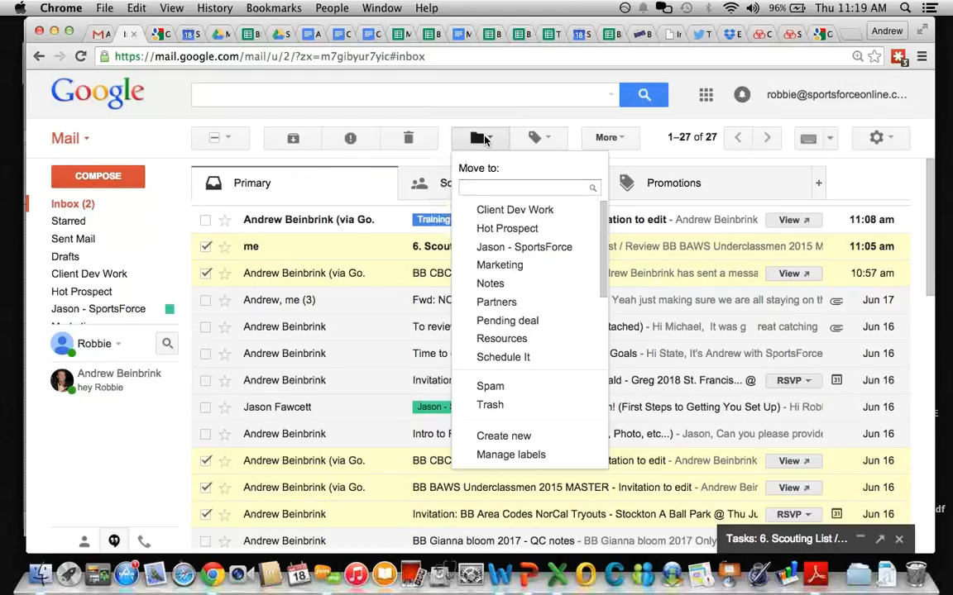
pyautogui.click(535, 139)
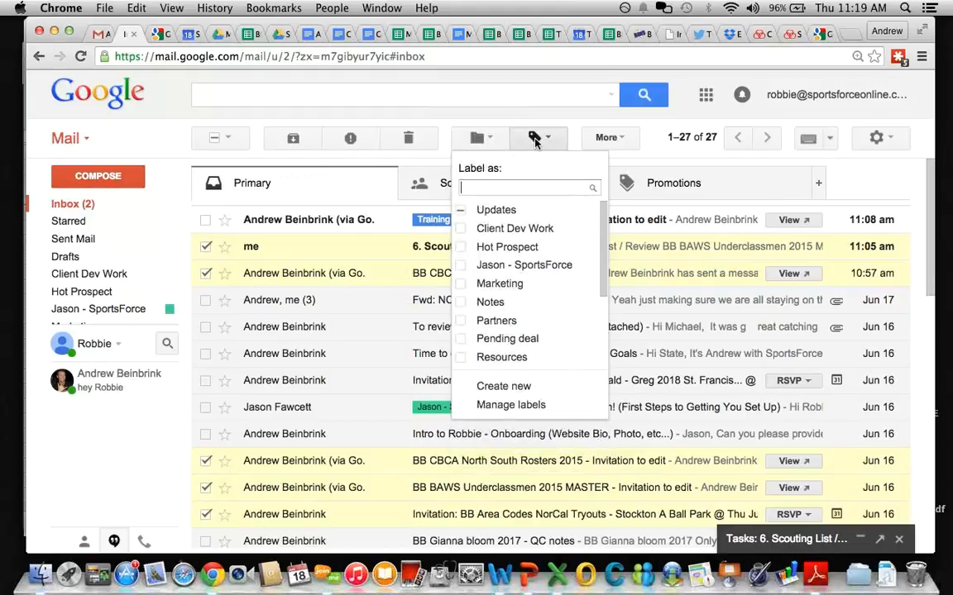
pyautogui.write('Scouting')
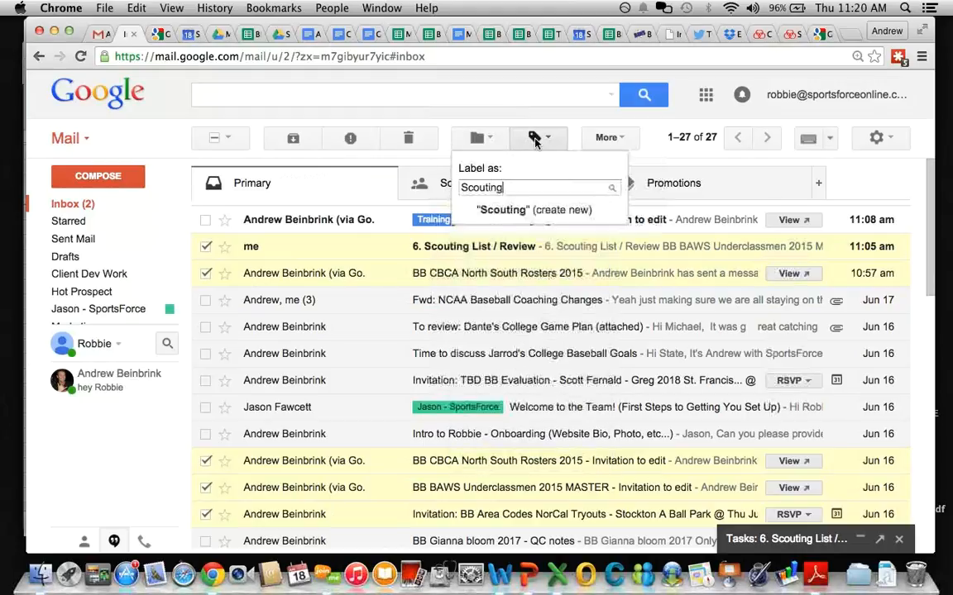
pyautogui.write(' Lists')
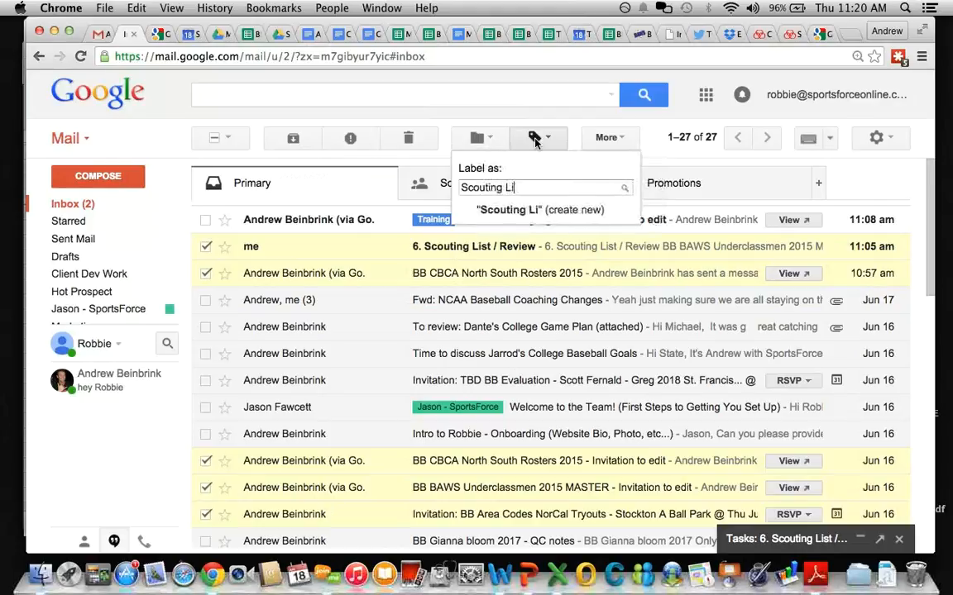
pyautogui.click(516, 214)
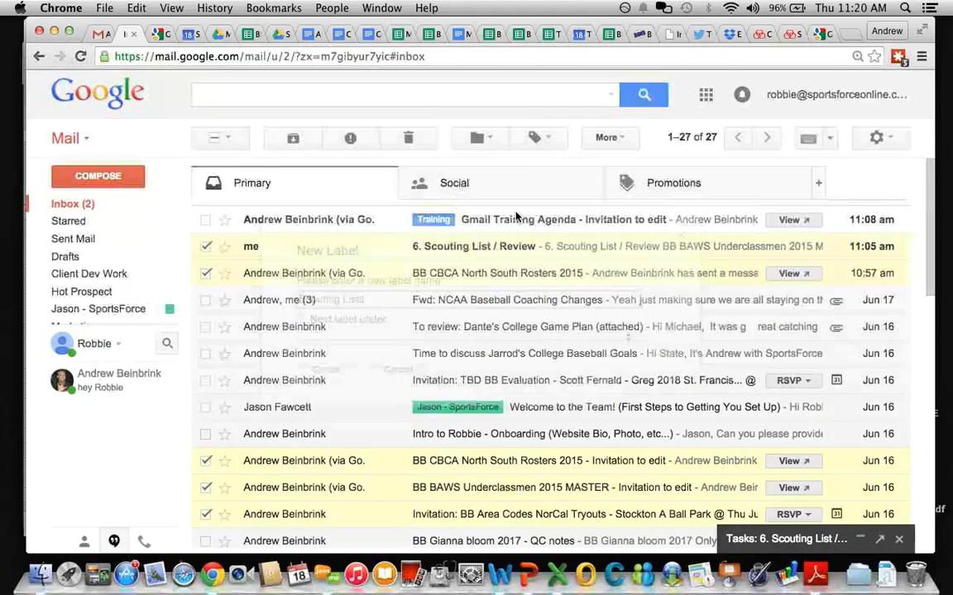
pyautogui.click(326, 374)
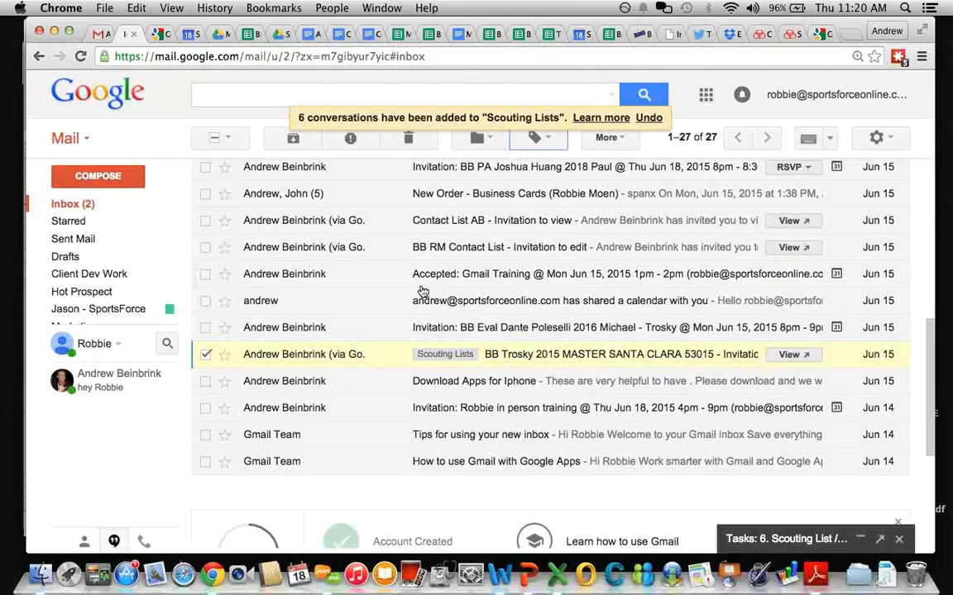
# Step: Search the mailbox for 'scouting', then clear the search box
pyautogui.scroll(5, 419, 290)
pyautogui.scroll(5, 422, 290)
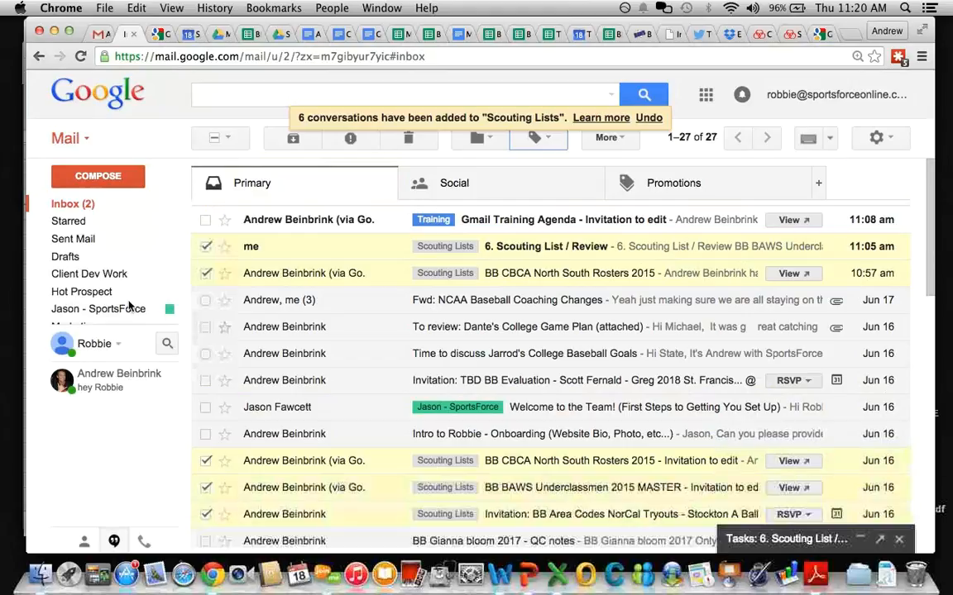
pyautogui.moveTo(120, 306)
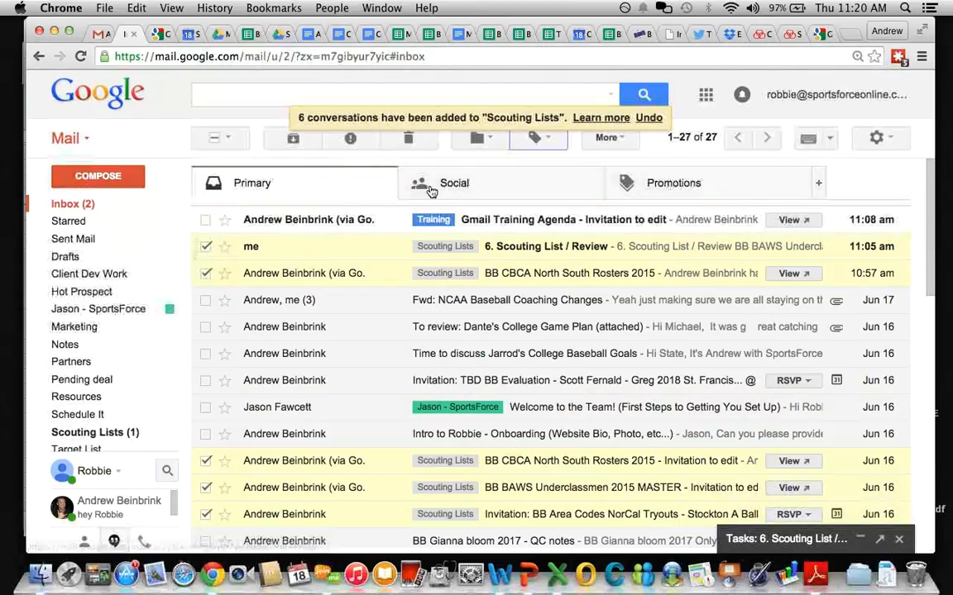
pyautogui.click(246, 98)
pyautogui.write('s')
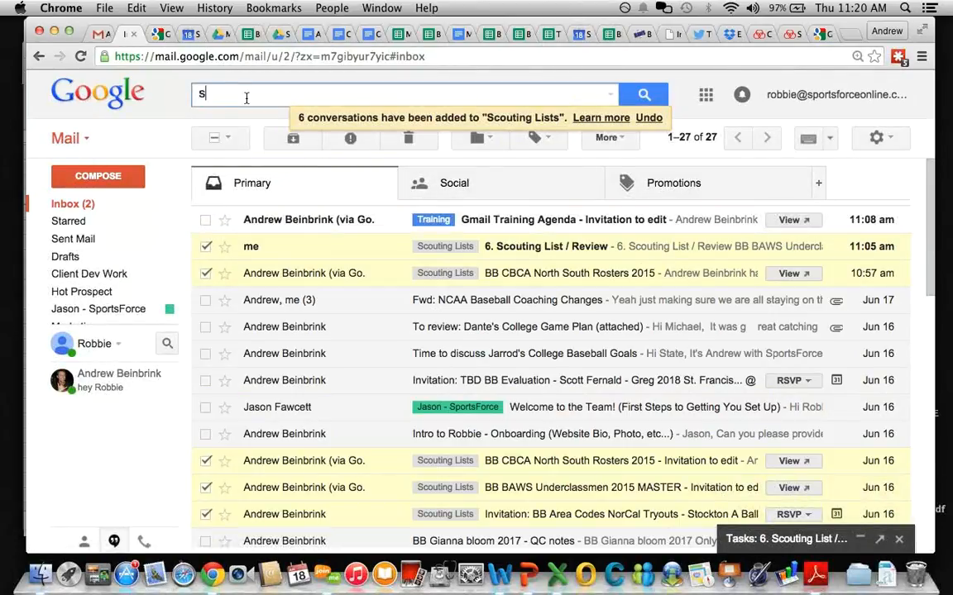
pyautogui.write('couting')
pyautogui.doubleClick(246, 96)
pyautogui.press('BackSpace')
pyautogui.scroll(-1, 612, 372)
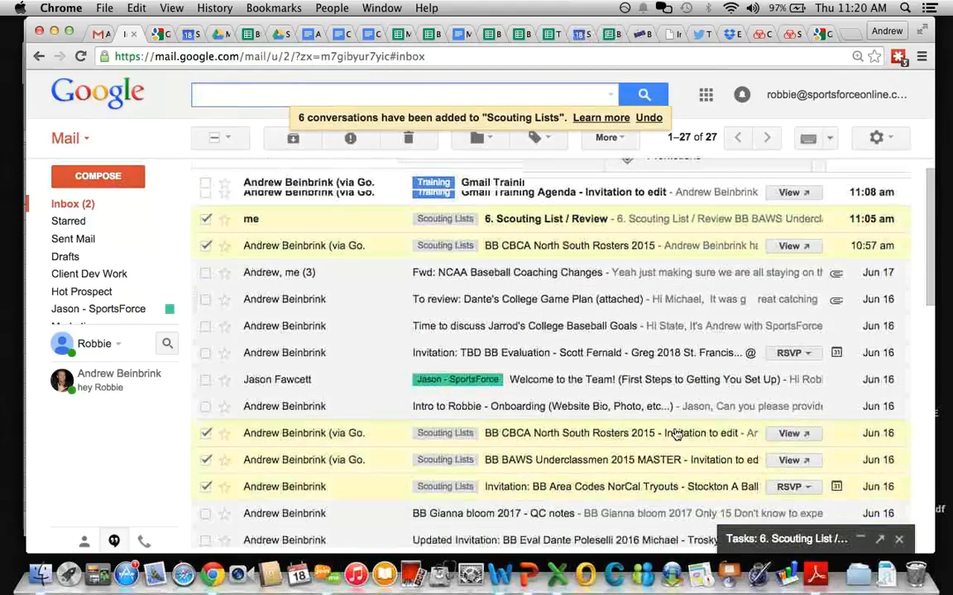
# Step: Complete and delete the old BB CBCA North South Rosters and BB BAWS Underclassmen tasks
pyautogui.click(785, 539)
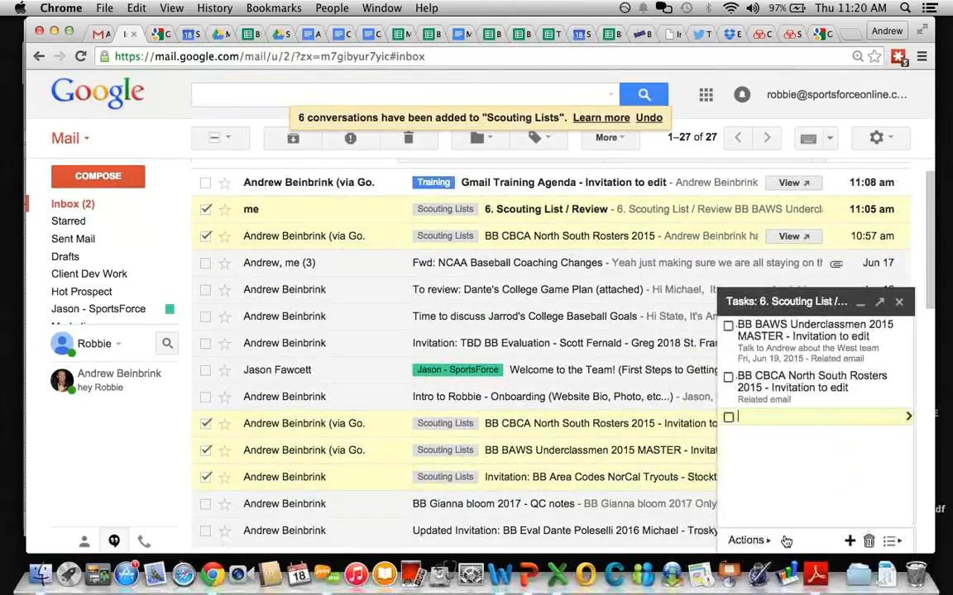
pyautogui.click(729, 379)
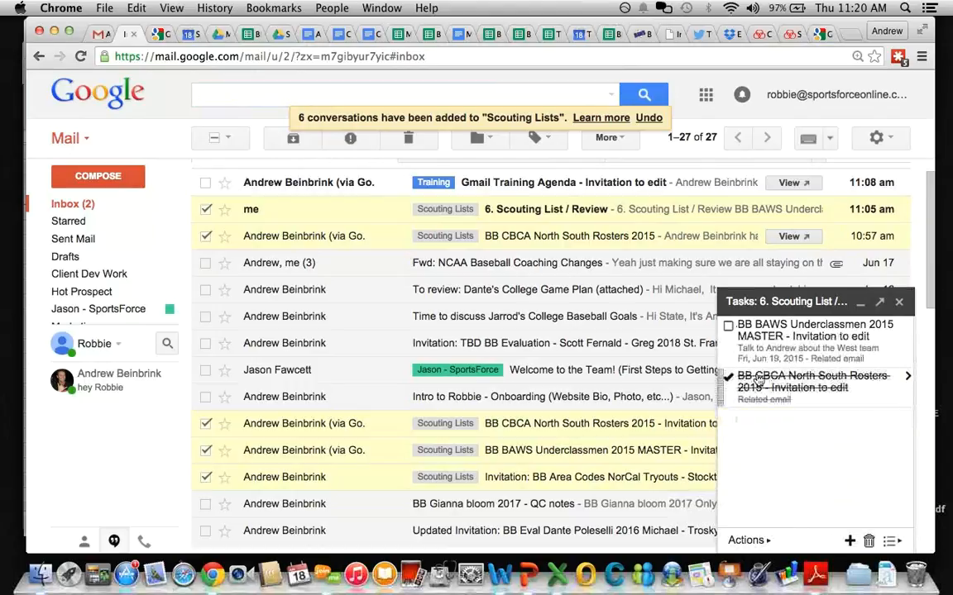
pyautogui.click(868, 541)
pyautogui.click(728, 325)
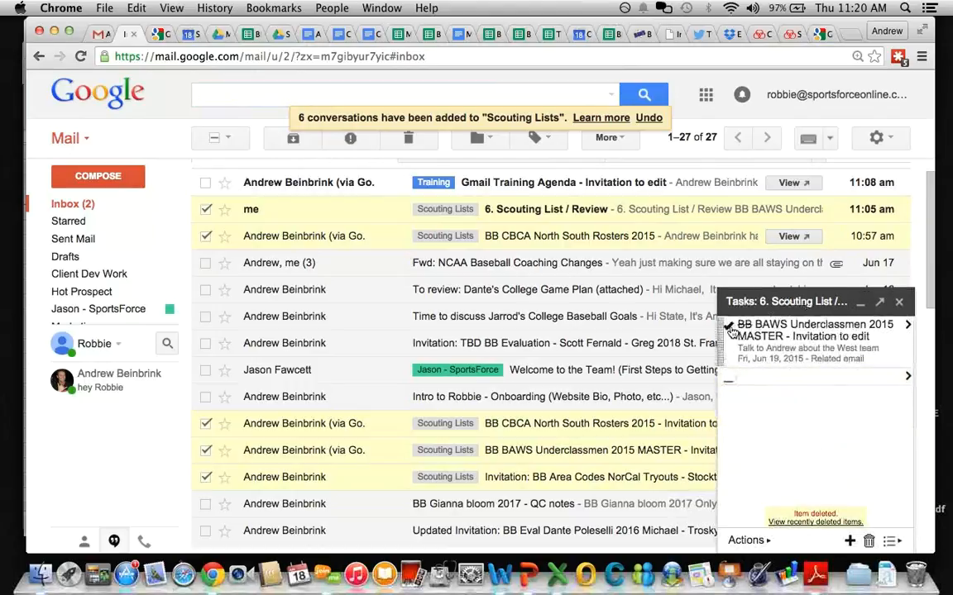
pyautogui.click(774, 323)
pyautogui.click(869, 541)
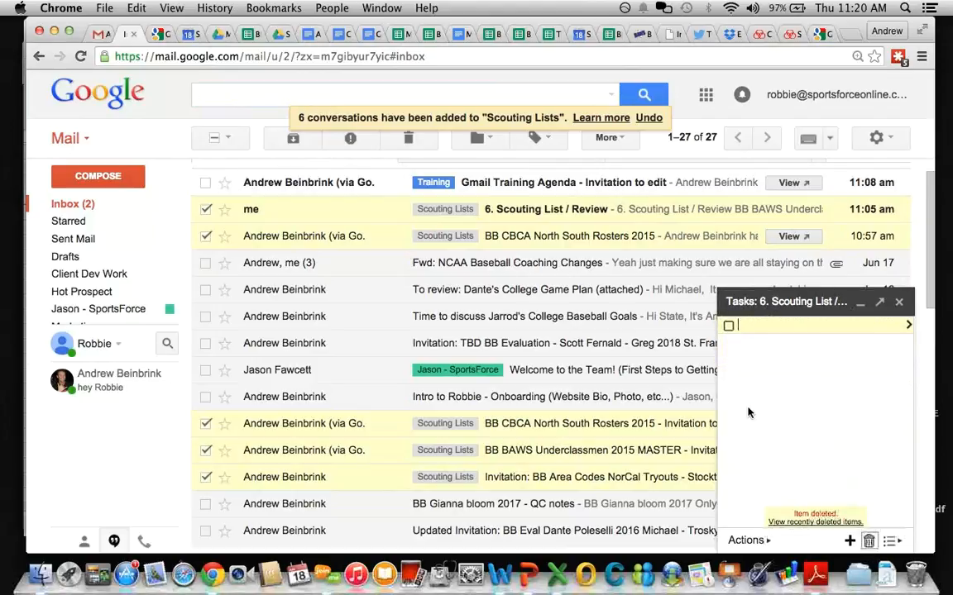
pyautogui.click(765, 305)
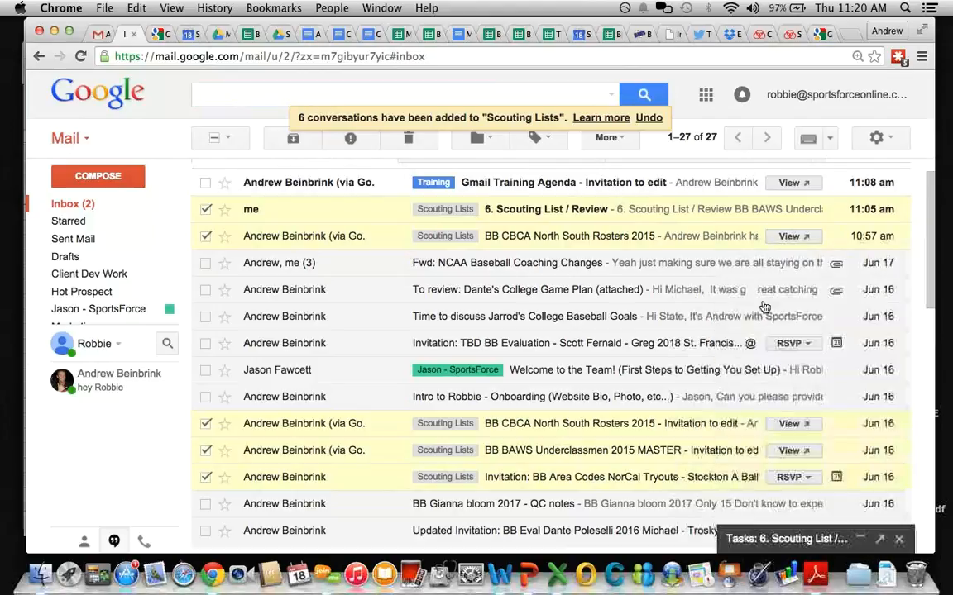
# Step: Add the six Scouting Lists conversations to the task list
pyautogui.click(612, 141)
pyautogui.click(639, 237)
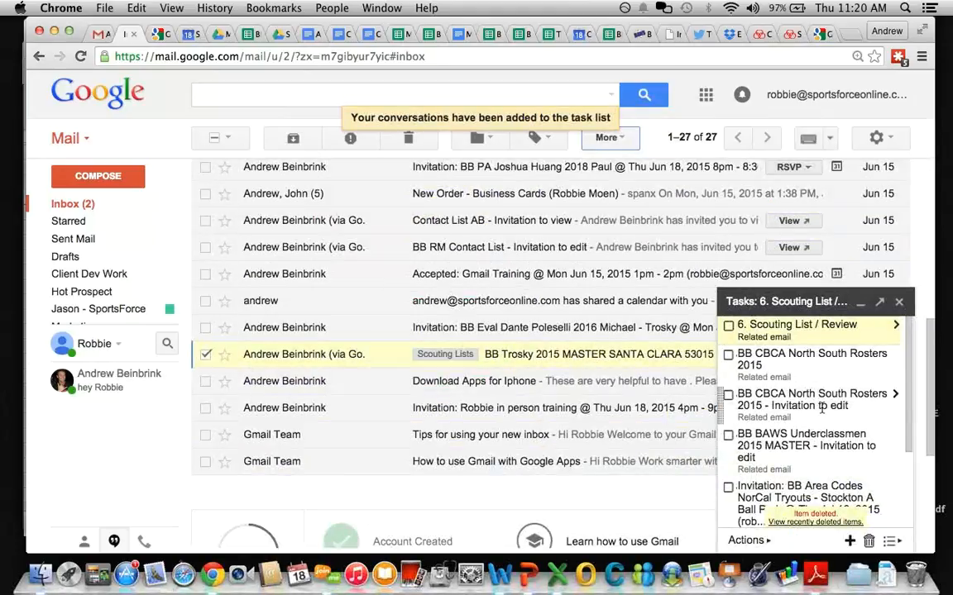
pyautogui.scroll(-5, 821, 405)
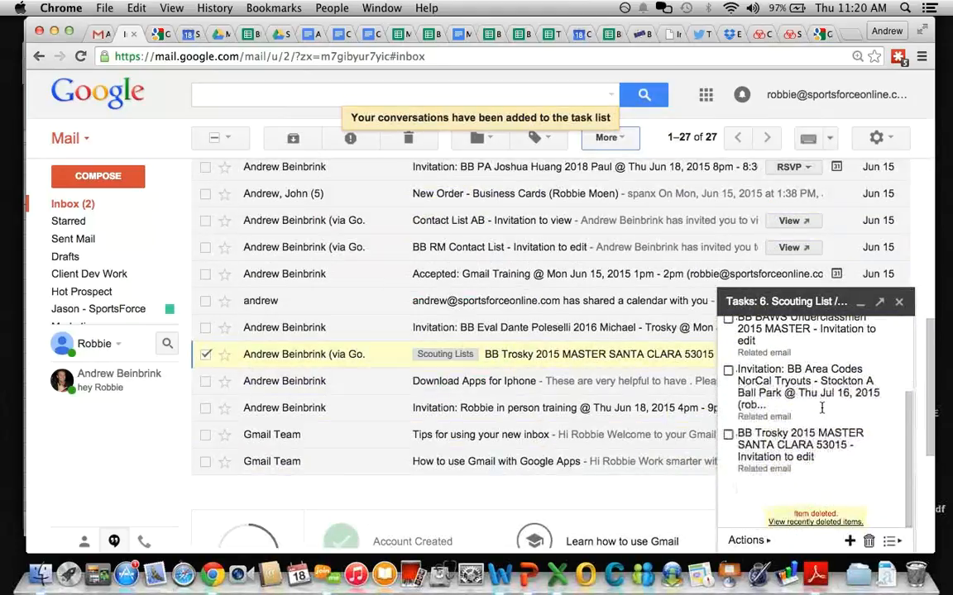
pyautogui.scroll(5, 821, 405)
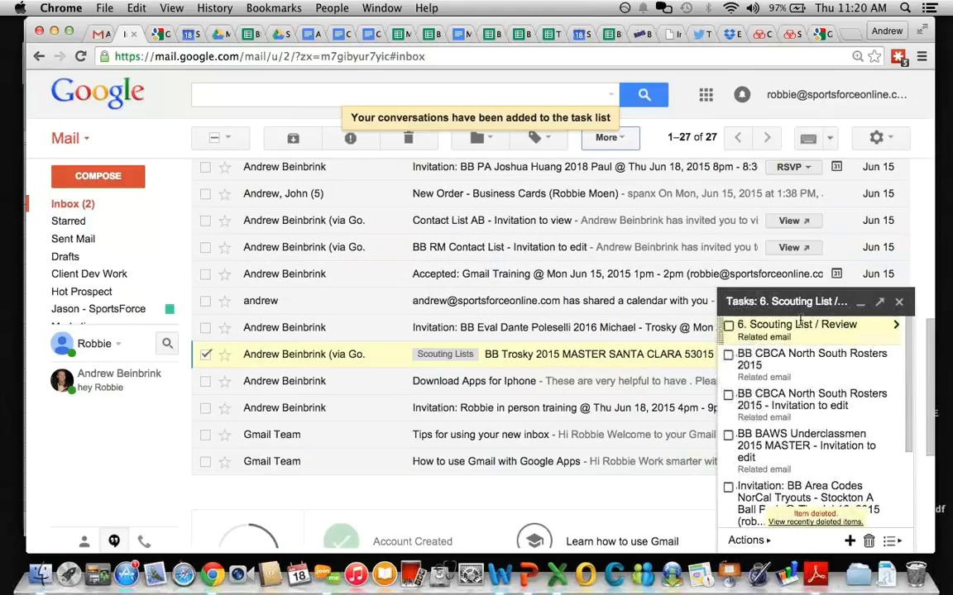
pyautogui.click(786, 303)
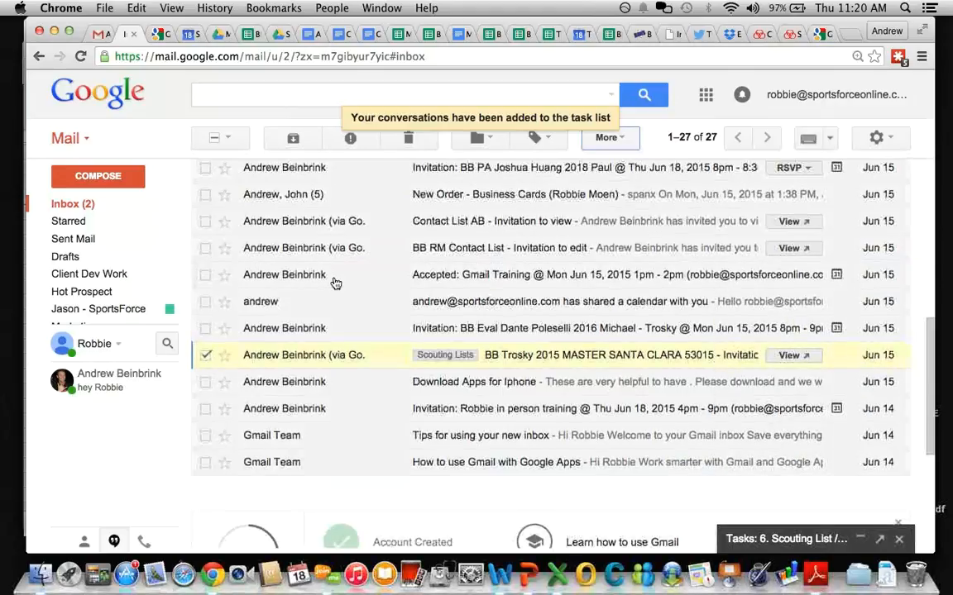
pyautogui.scroll(5, 334, 279)
pyautogui.scroll(3, 508, 348)
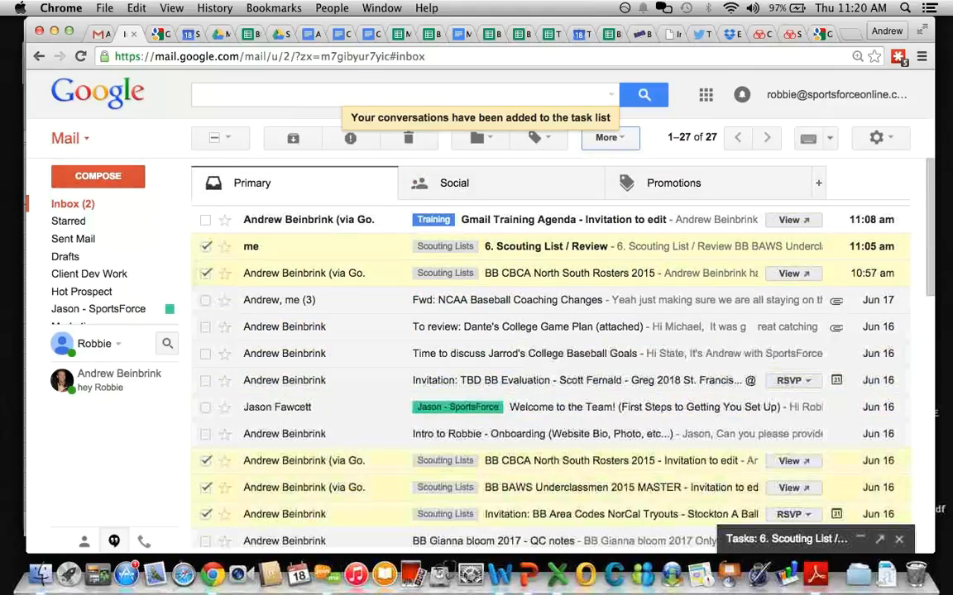
# Step: Archive the six checked Scouting Lists conversations, leaving 21 in the inbox
pyautogui.click(292, 140)
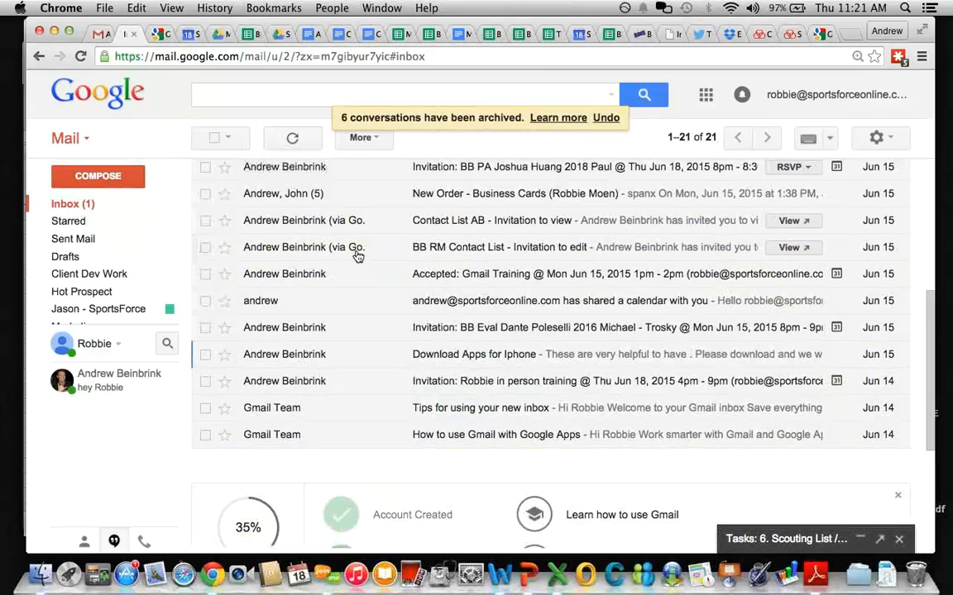
pyautogui.scroll(2, 358, 256)
pyautogui.scroll(5, 358, 256)
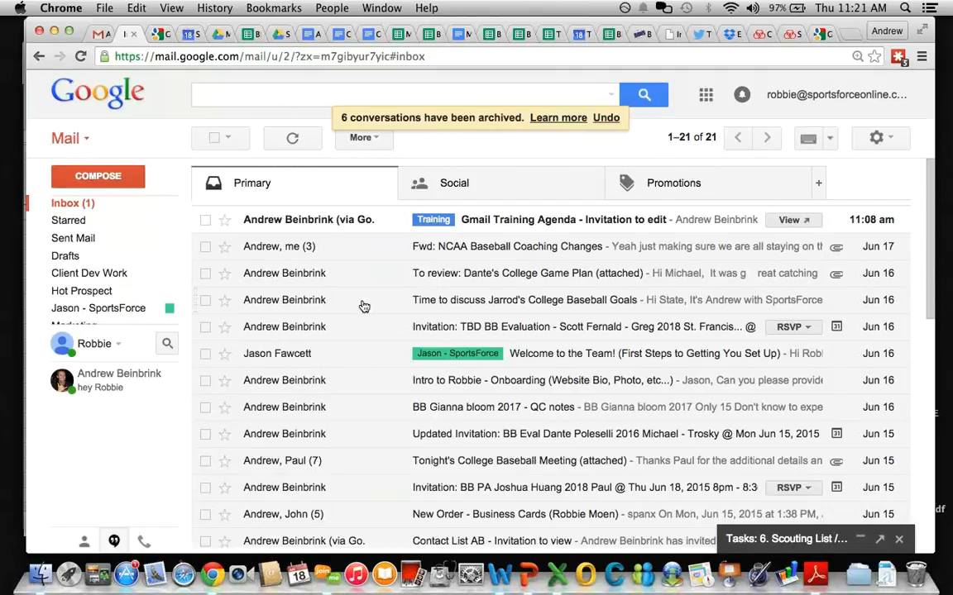
pyautogui.scroll(-2, 364, 308)
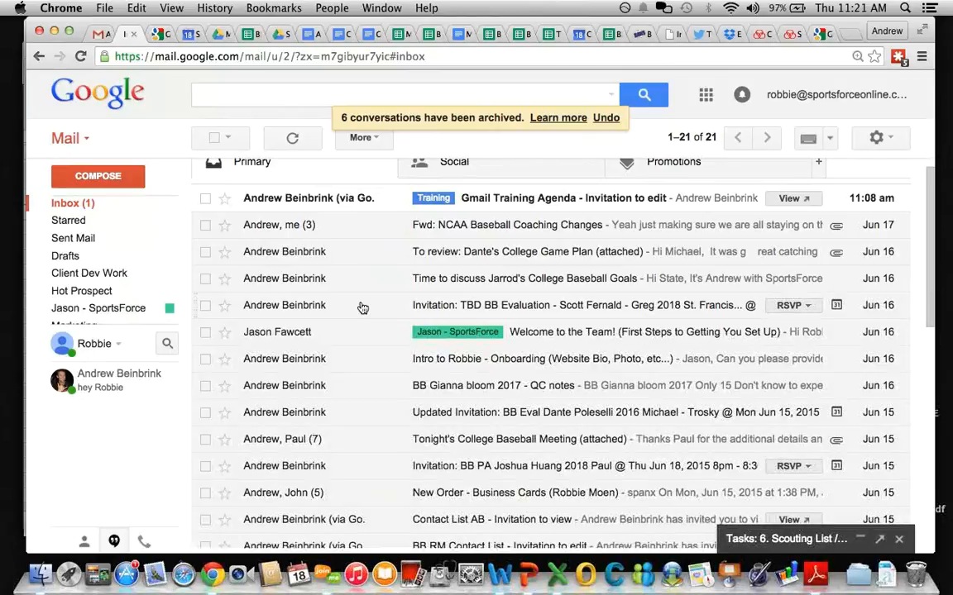
pyautogui.scroll(2, 351, 298)
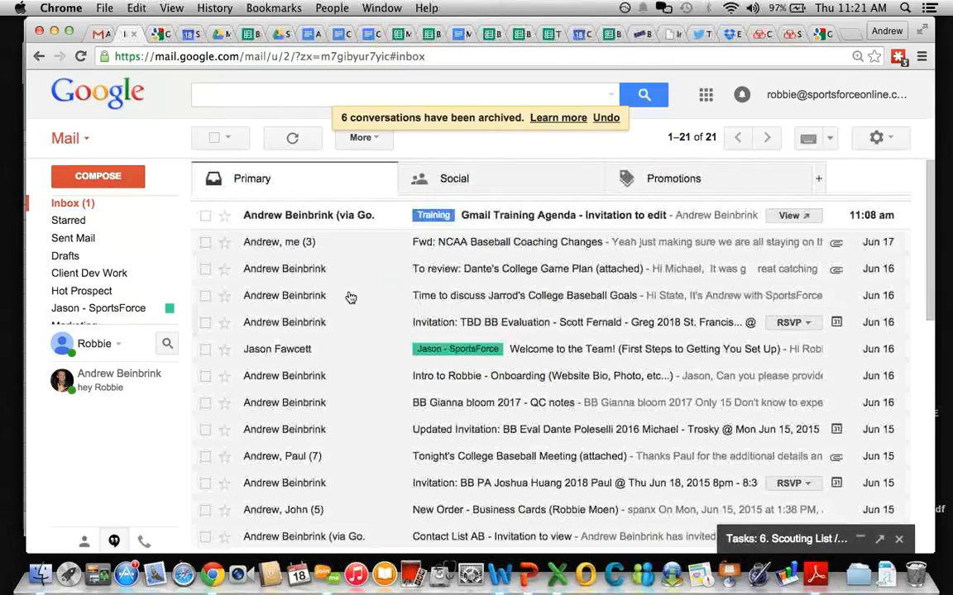
# Step: Move the NCAA Baseball Coaching Changes conversation into the Resources label
pyautogui.click(207, 252)
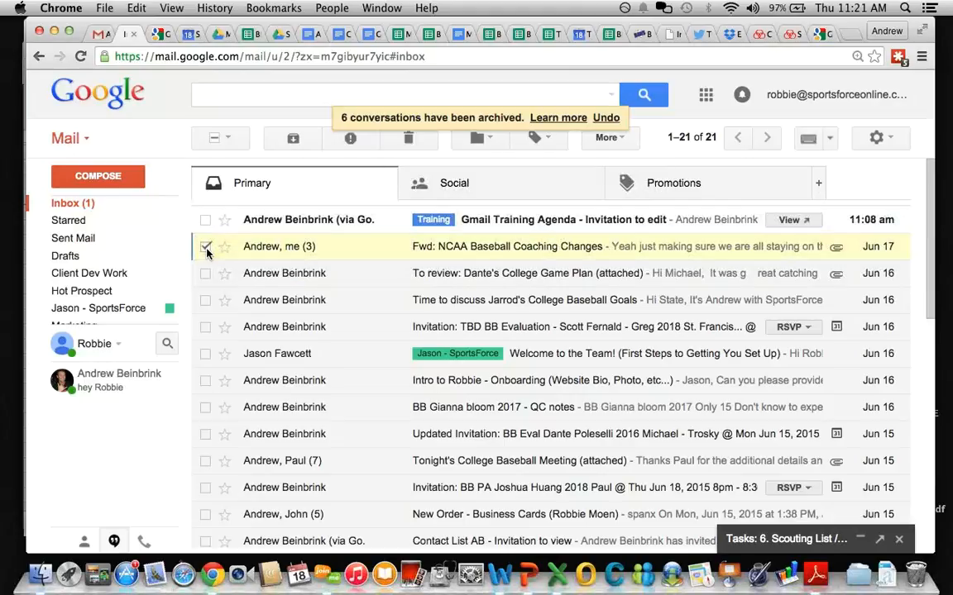
pyautogui.click(207, 253)
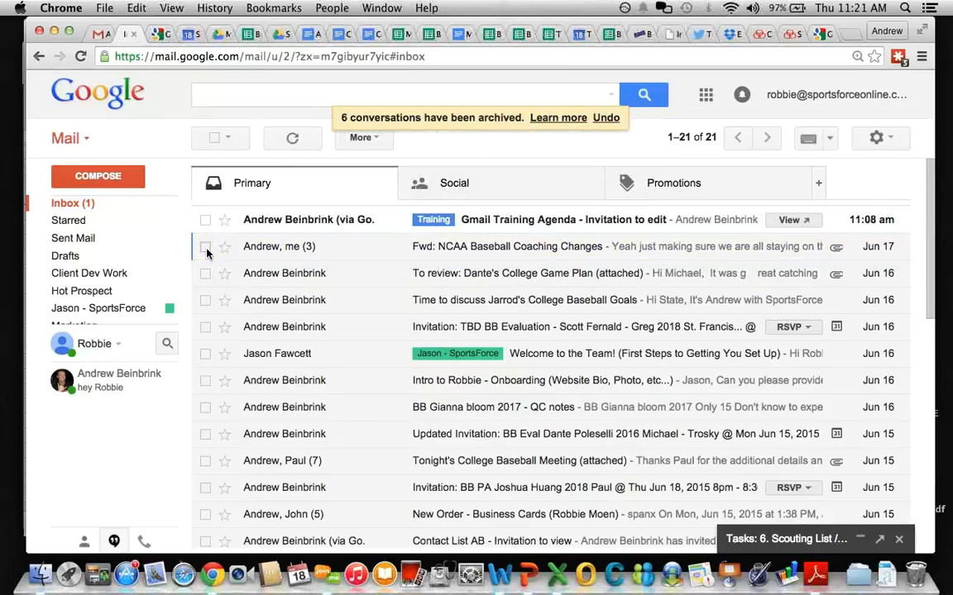
pyautogui.click(207, 252)
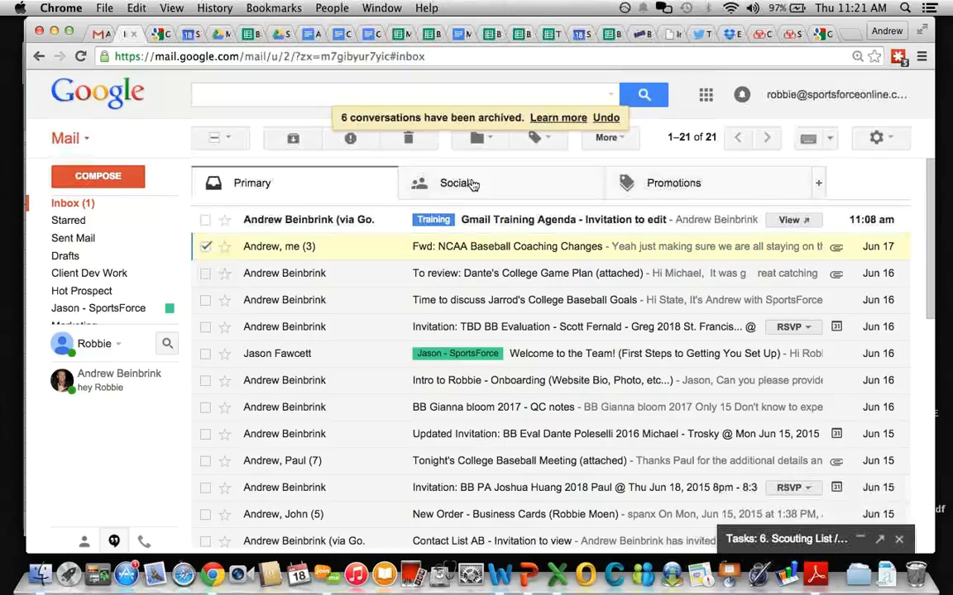
pyautogui.click(483, 140)
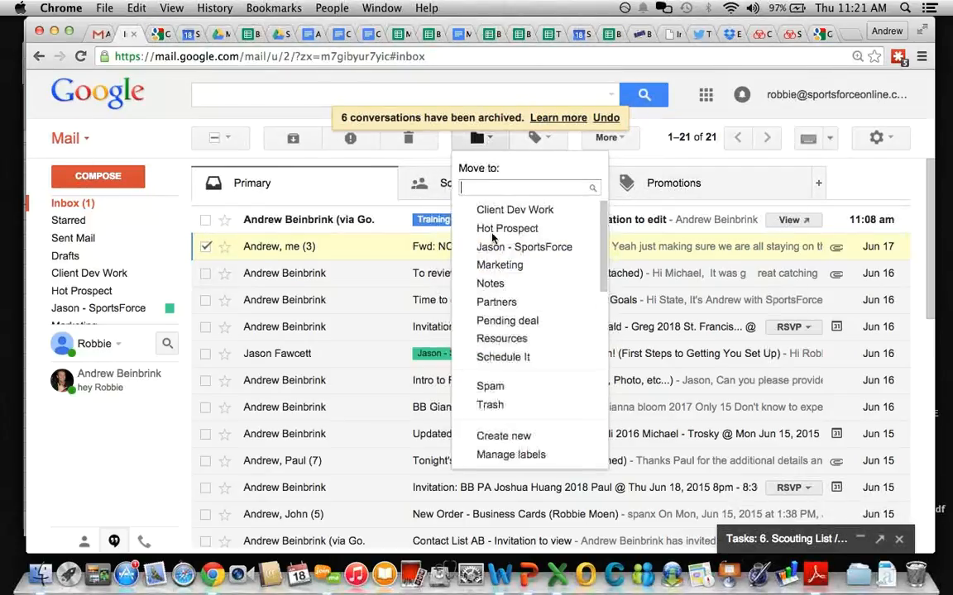
pyautogui.click(503, 339)
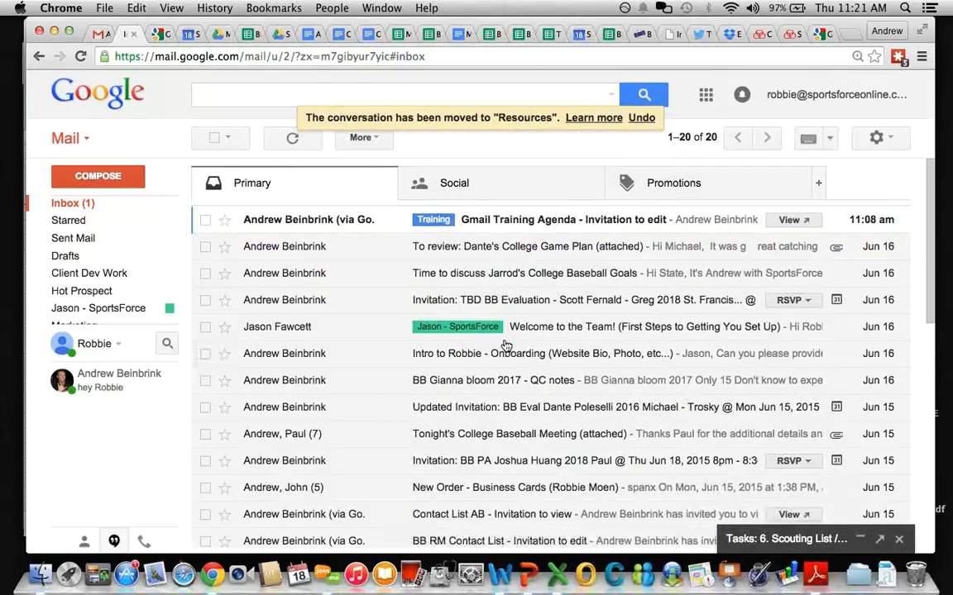
# Step: Move the Gmail Training Agenda invitation into the Training label
pyautogui.click(205, 220)
pyautogui.click(479, 139)
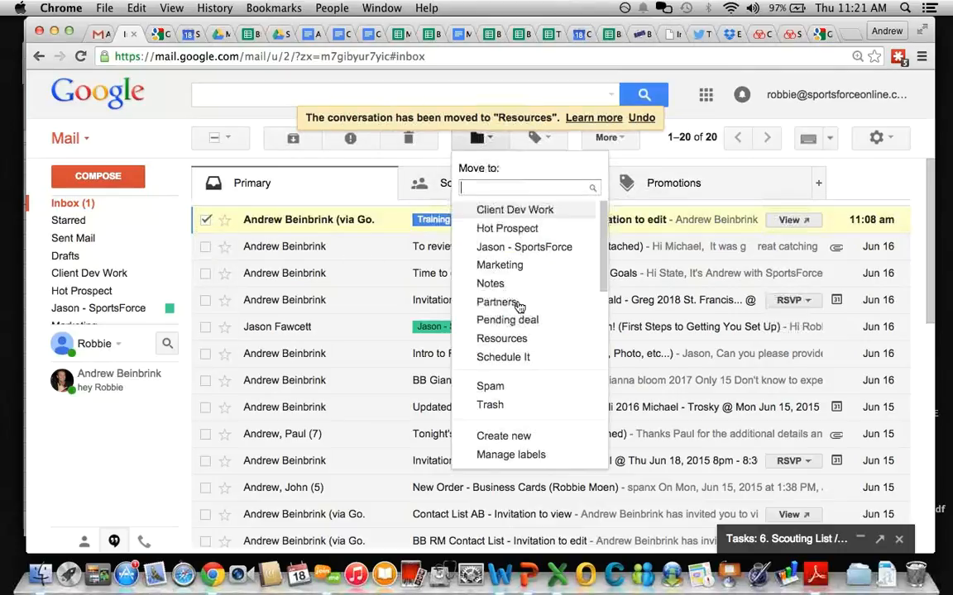
pyautogui.scroll(-3, 519, 314)
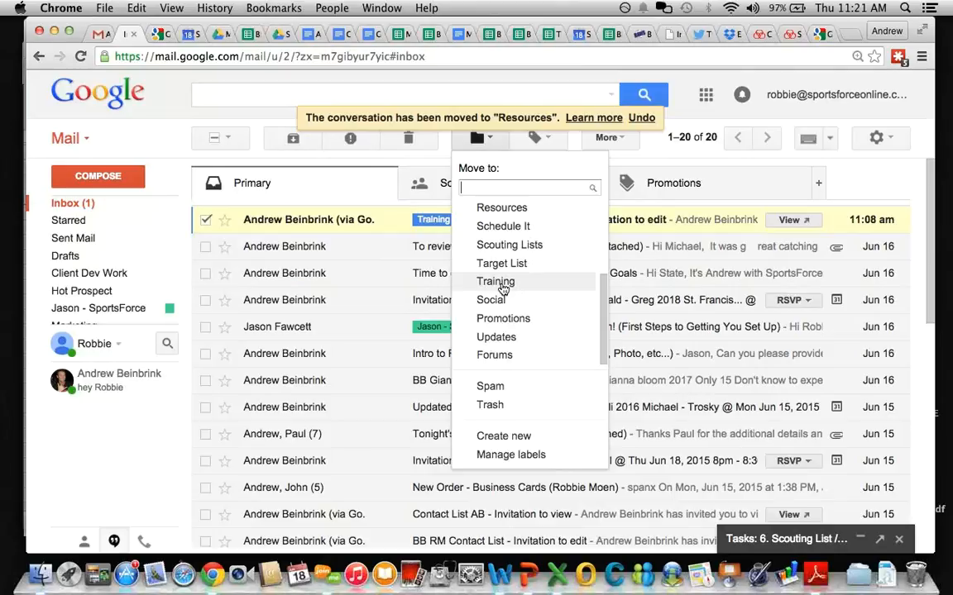
pyautogui.click(501, 282)
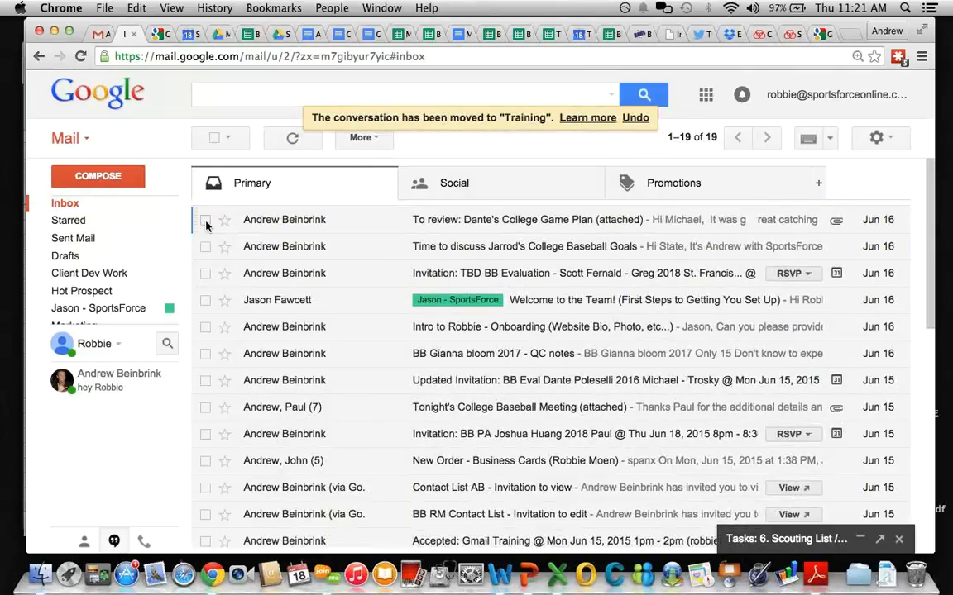
pyautogui.scroll(-1, 223, 289)
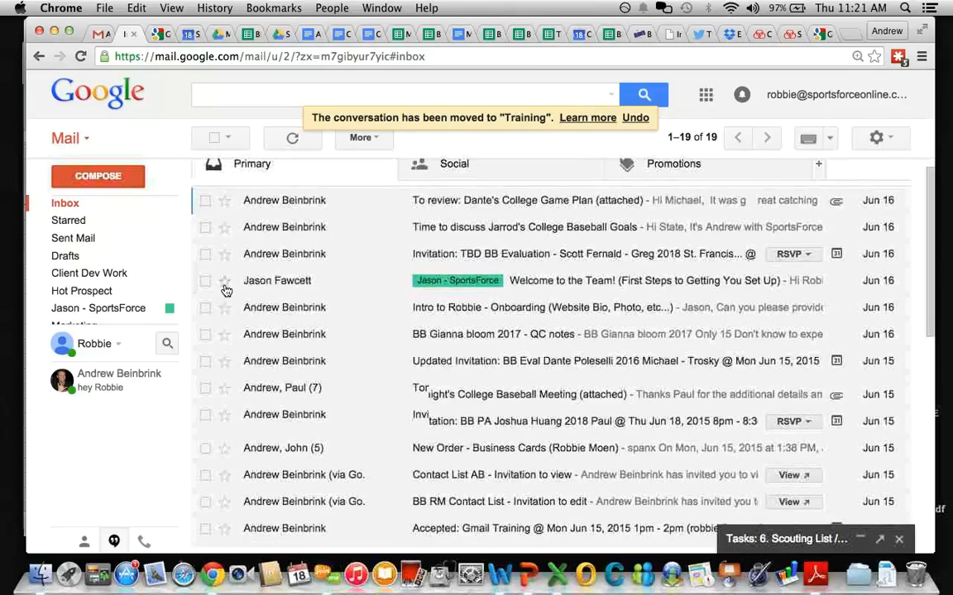
pyautogui.scroll(1, 226, 290)
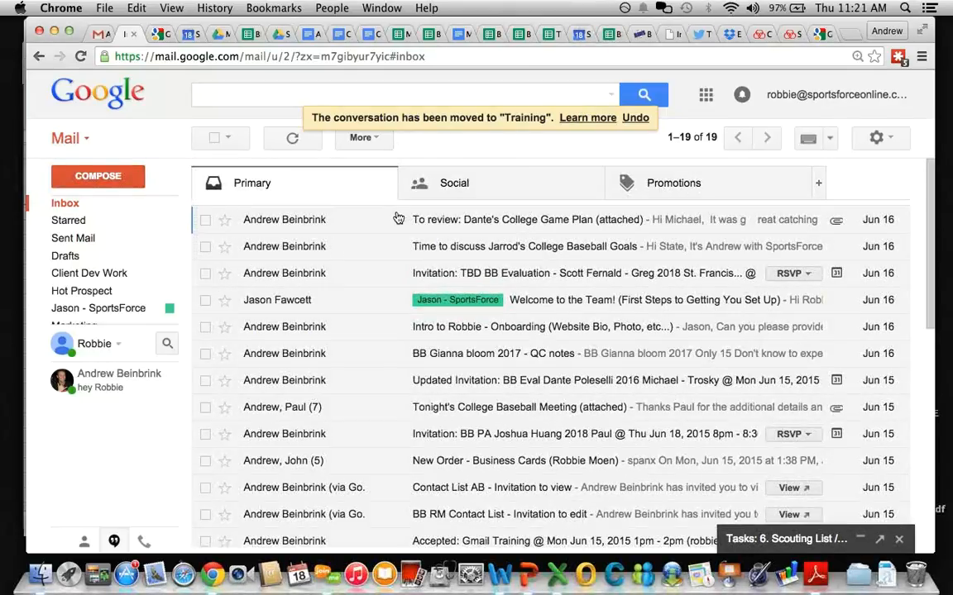
# Step: Create a new 'Target Prospects' label and apply it to the college game plan and baseball goals emails
pyautogui.click(376, 142)
pyautogui.click(407, 119)
pyautogui.click(206, 220)
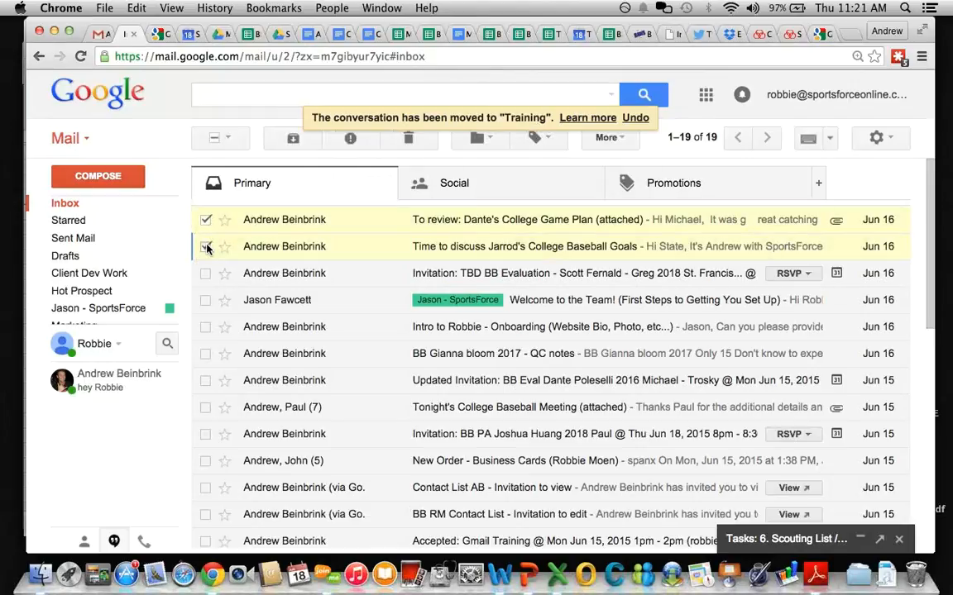
pyautogui.click(534, 139)
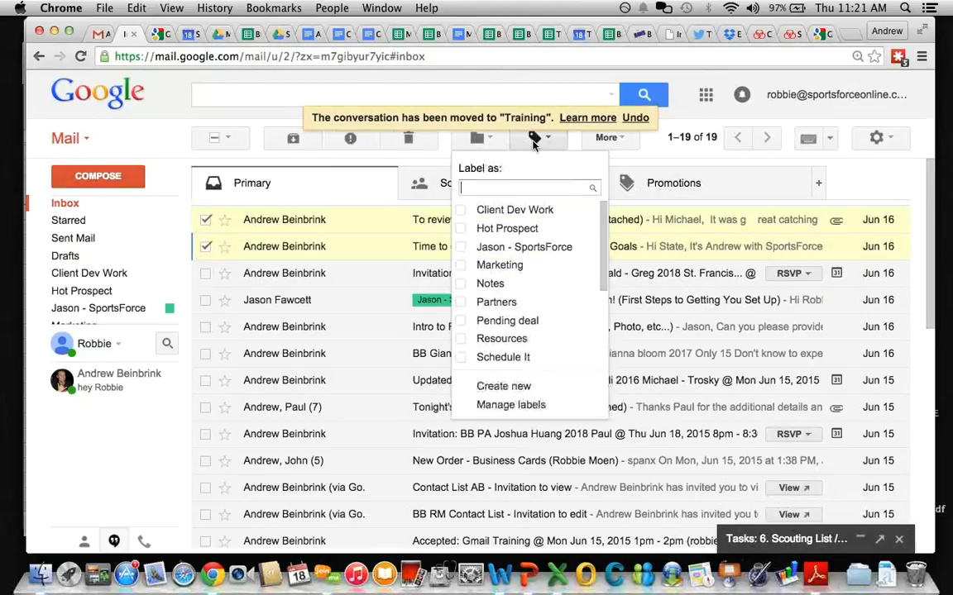
pyautogui.scroll(-4, 492, 286)
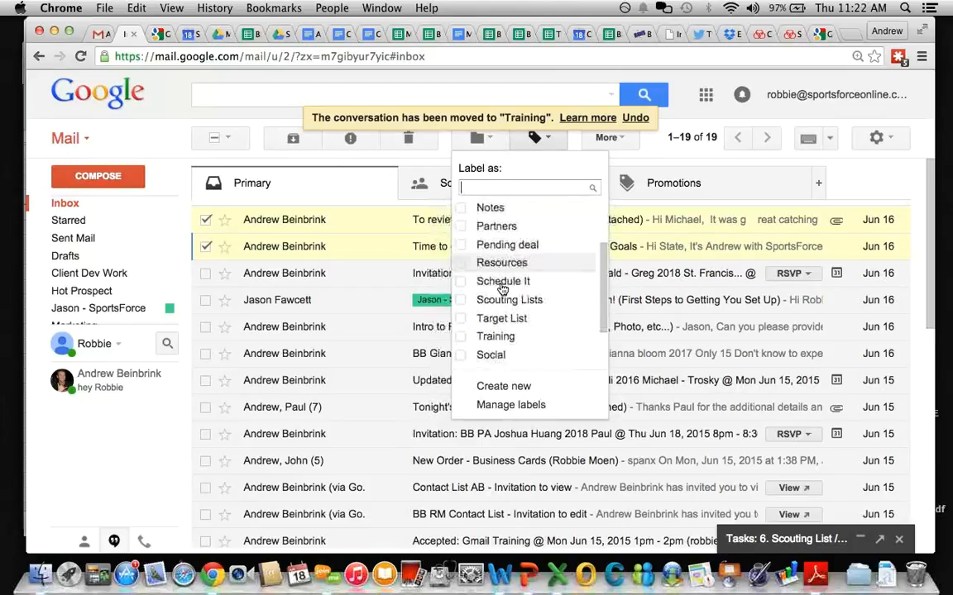
pyautogui.scroll(4, 496, 281)
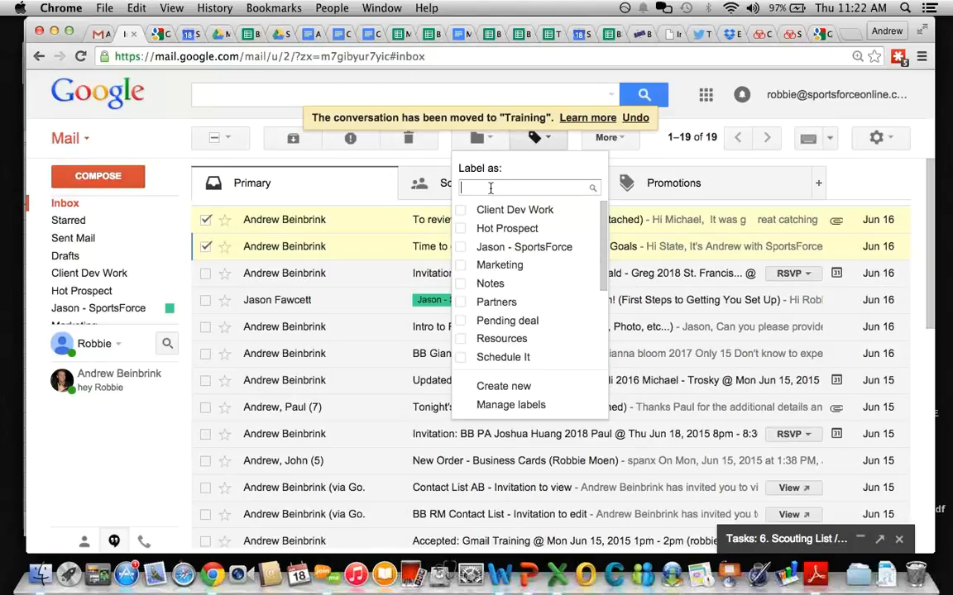
pyautogui.write('Target')
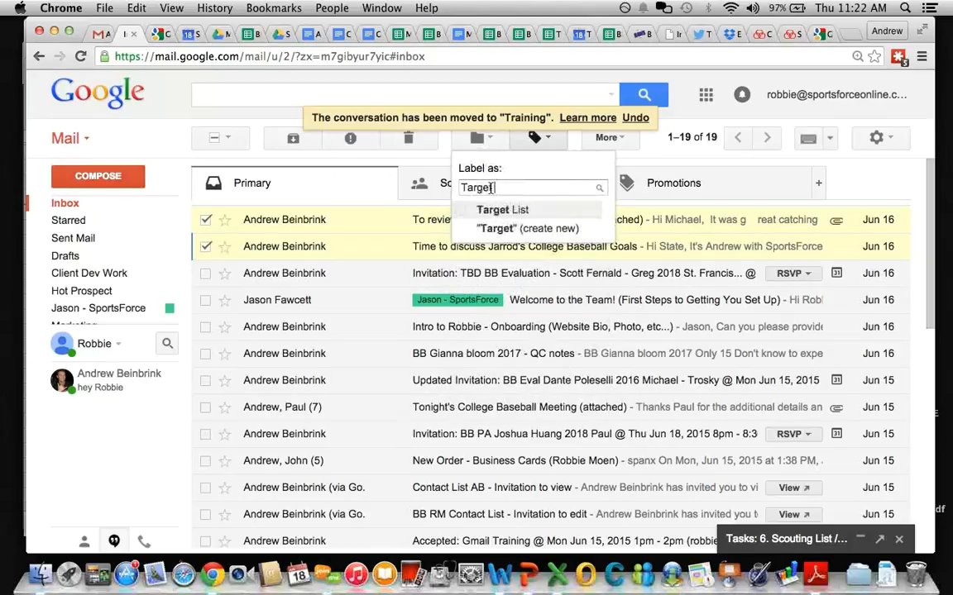
pyautogui.write(' Prospects')
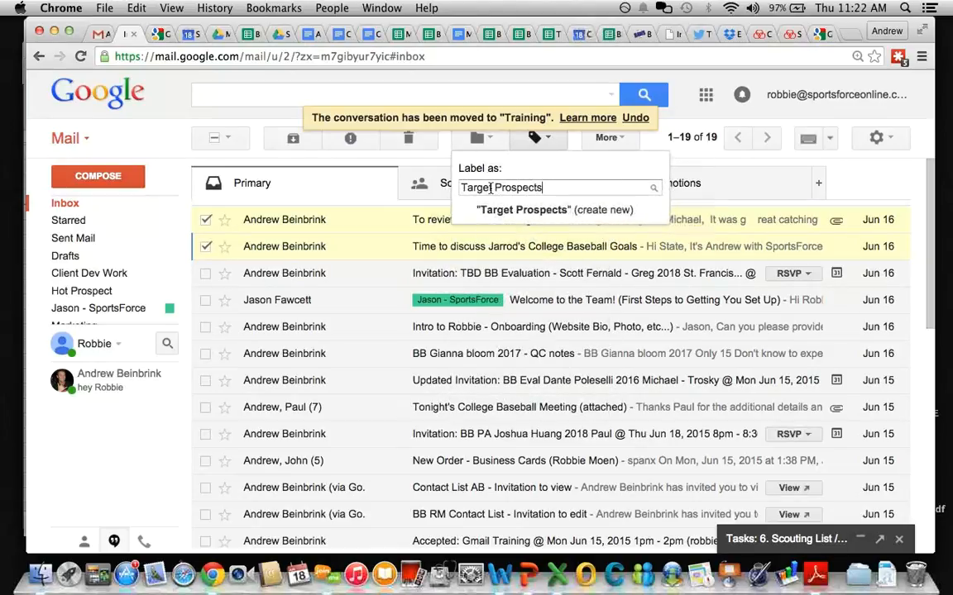
pyautogui.moveTo(494, 189); pyautogui.dragTo(463, 188)
pyautogui.press('BackSpace')
pyautogui.write('Target')
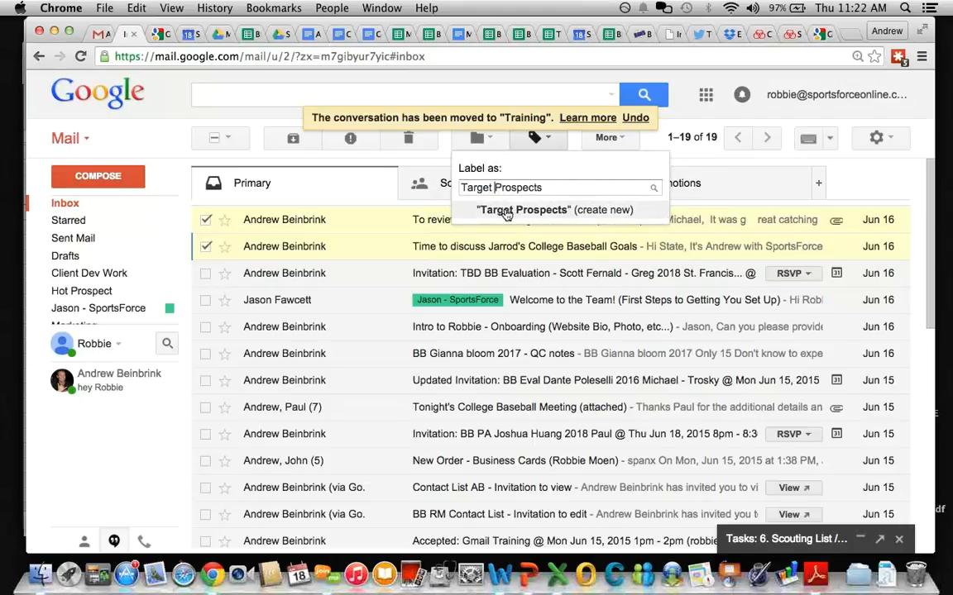
pyautogui.click(506, 212)
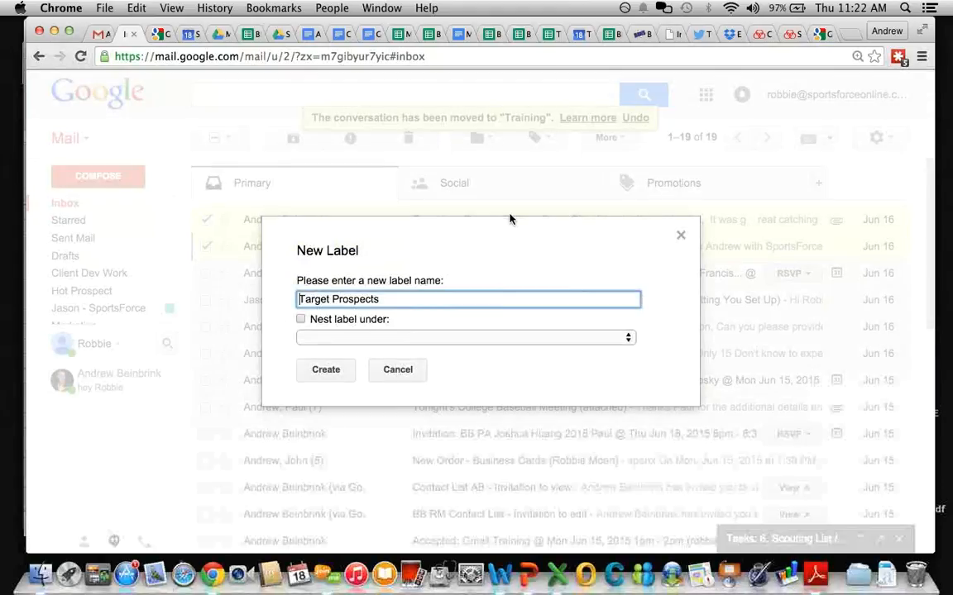
pyautogui.click(325, 369)
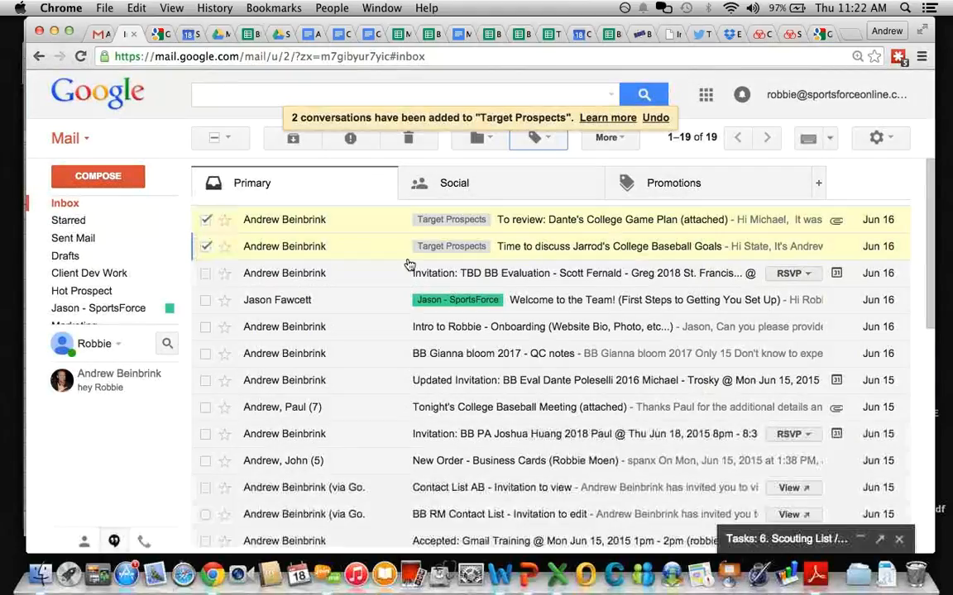
pyautogui.click(205, 220)
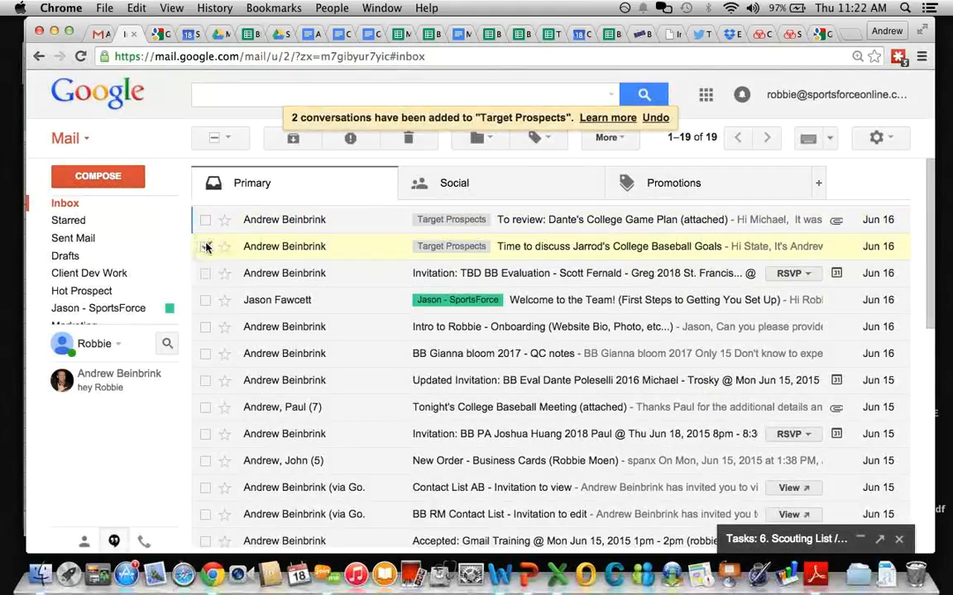
# Step: Check the BB 2017 QC notes, BB evaluation invitation and Tonight's College Baseball Meeting emails
pyautogui.click(205, 247)
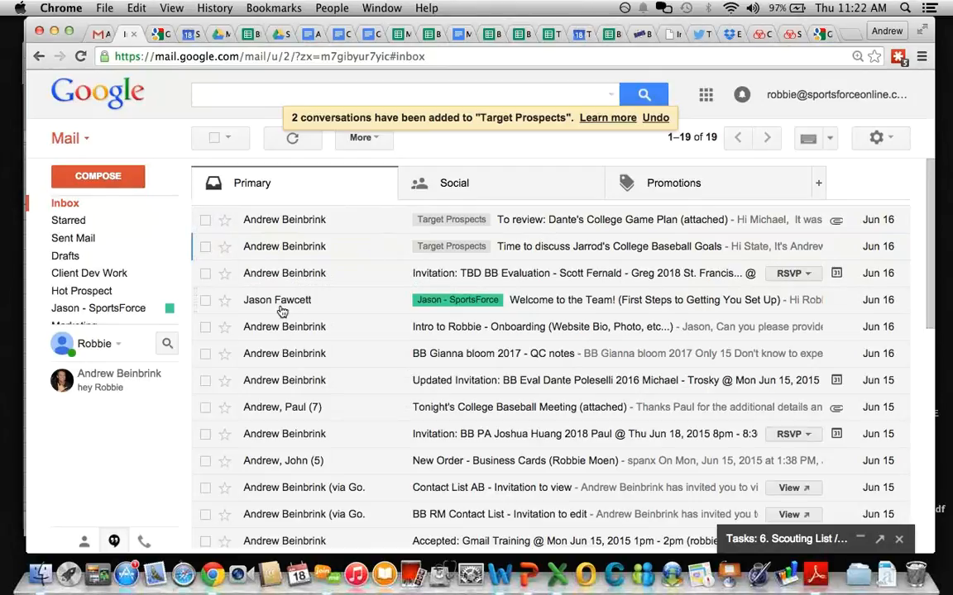
pyautogui.click(206, 354)
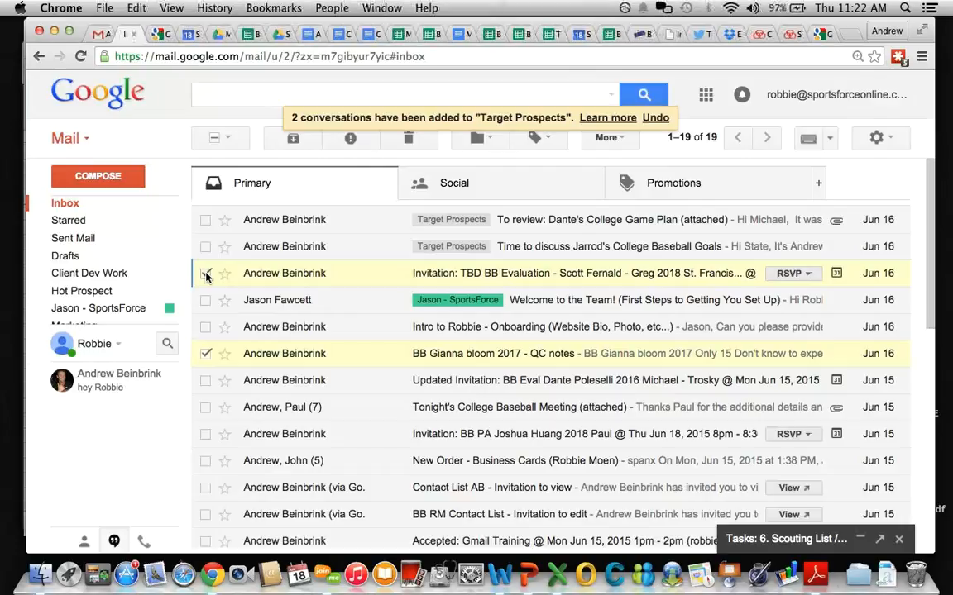
pyautogui.scroll(-3, 312, 379)
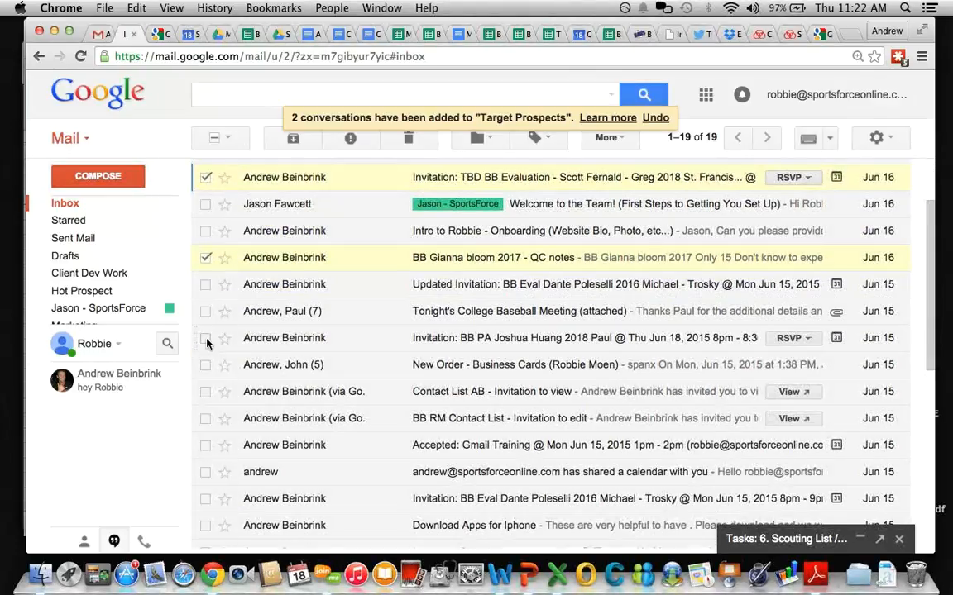
pyautogui.click(206, 339)
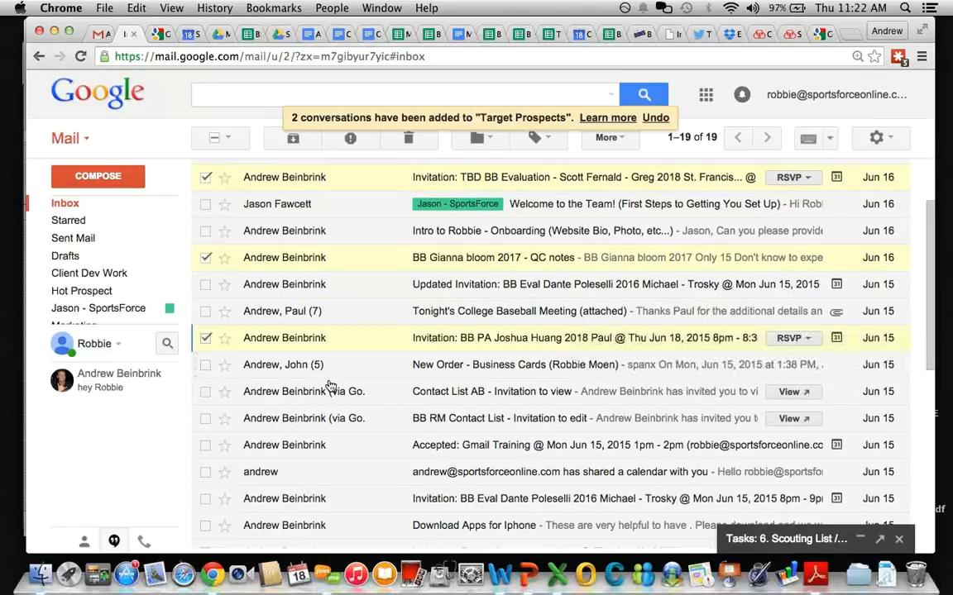
pyautogui.scroll(-1, 330, 383)
pyautogui.scroll(-2, 329, 386)
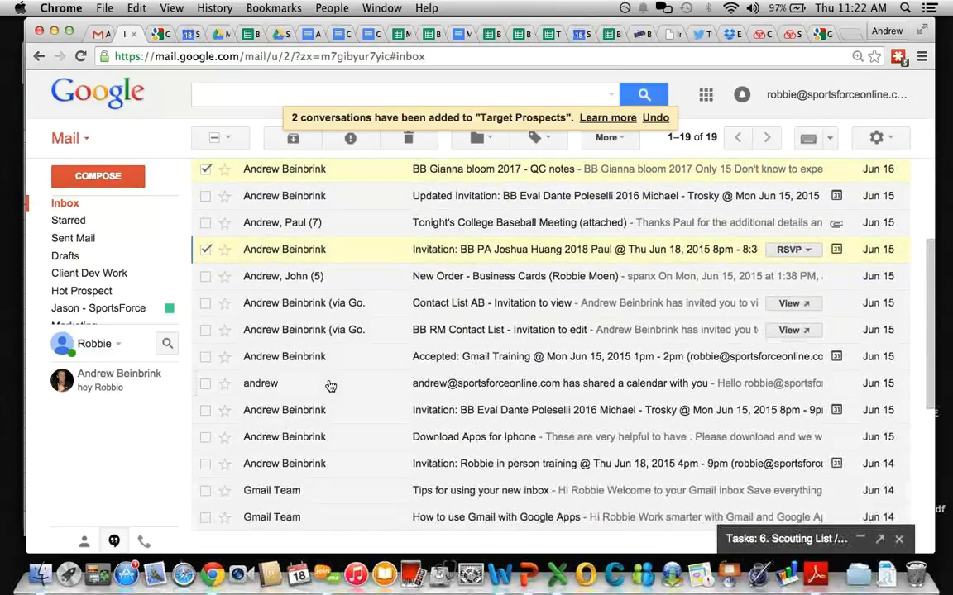
pyautogui.scroll(-2, 329, 387)
pyautogui.scroll(2, 329, 387)
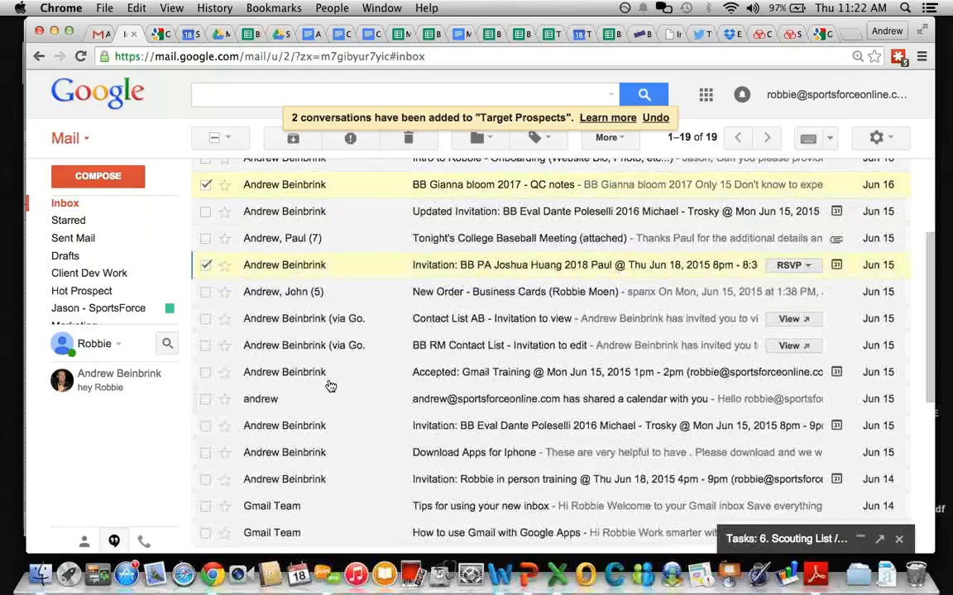
pyautogui.scroll(4, 330, 387)
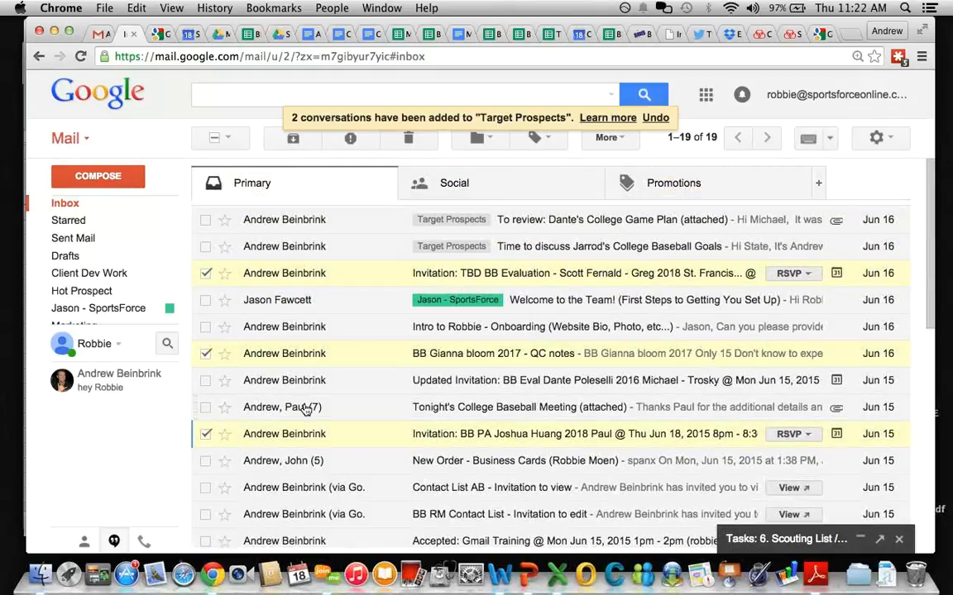
pyautogui.click(205, 409)
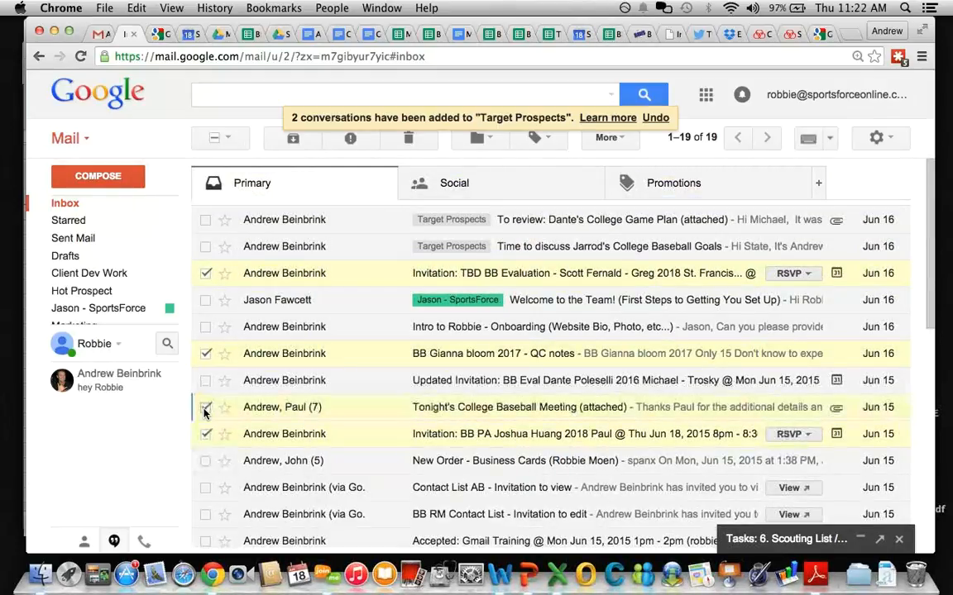
pyautogui.click(205, 434)
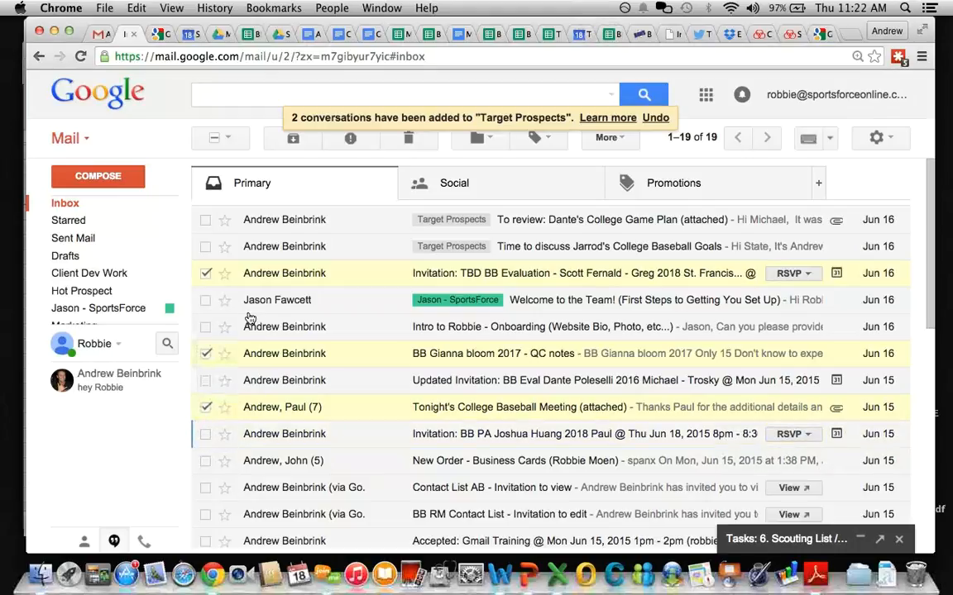
# Step: Apply Target Prospects to the three checked emails and reselect the college baseball goals email
pyautogui.click(536, 141)
pyautogui.write('tar')
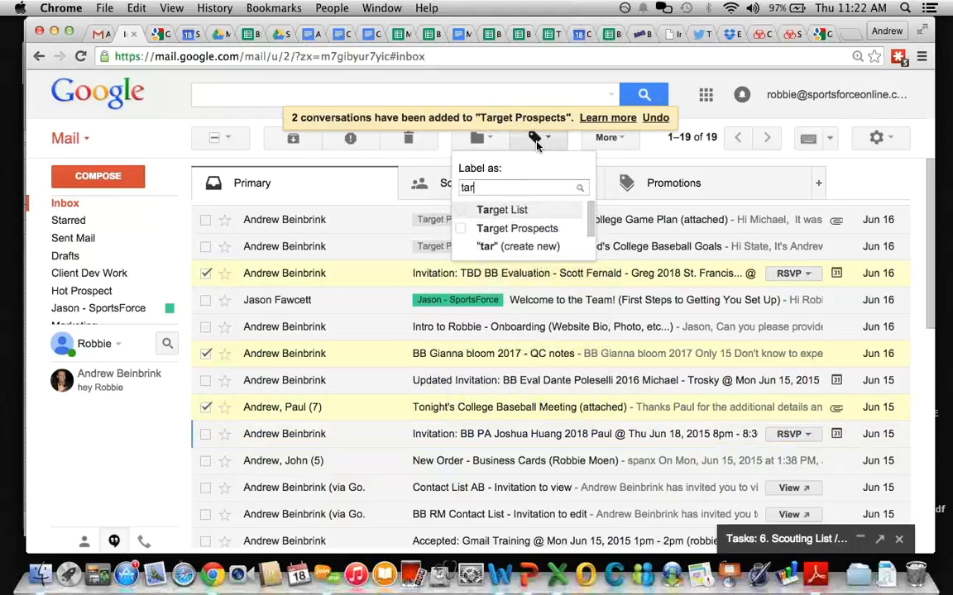
pyautogui.click(516, 228)
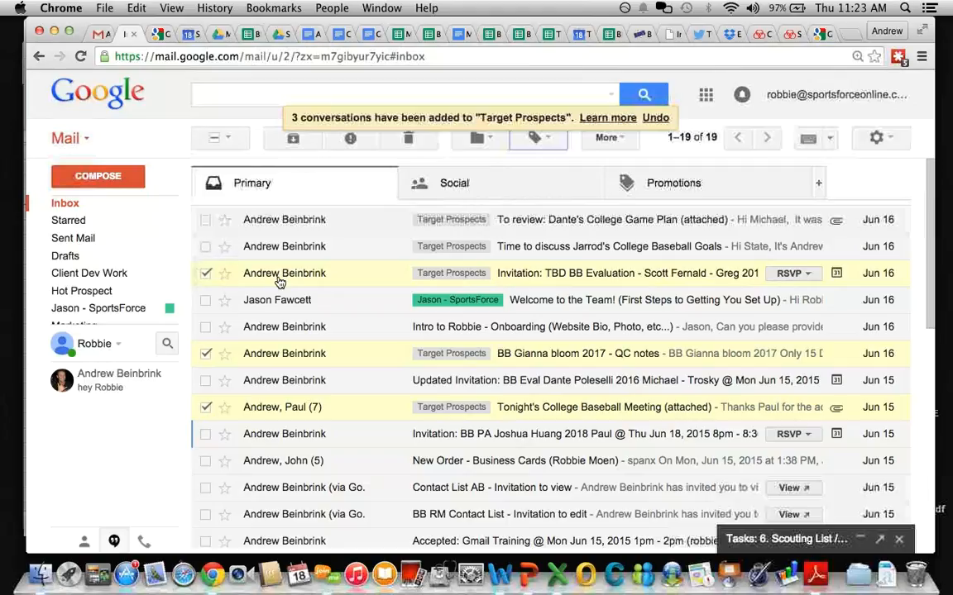
pyautogui.click(205, 247)
# Step: Make a '7. Target Prospects' task list and add the five selected emails to it as tasks
pyautogui.click(205, 220)
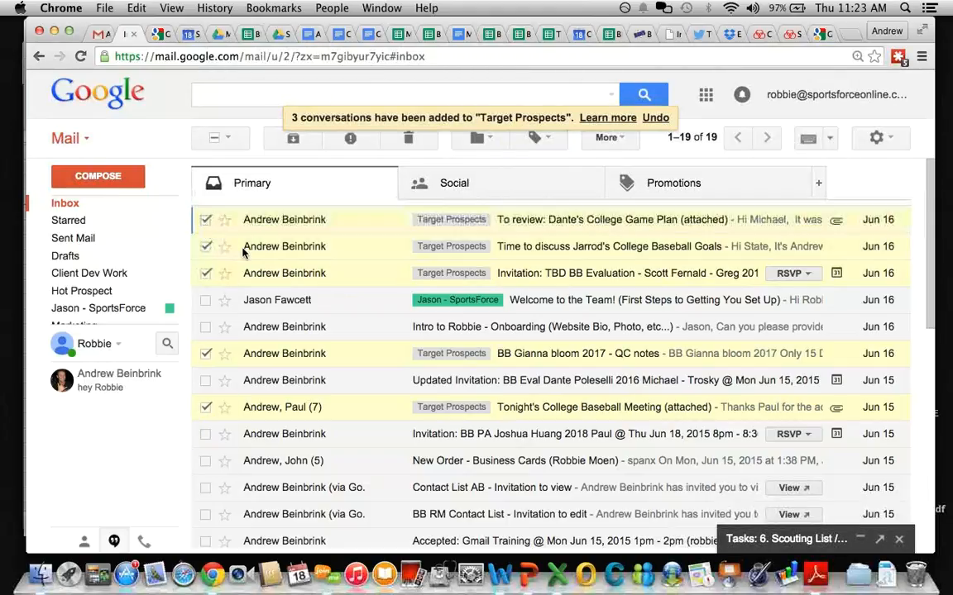
pyautogui.click(777, 539)
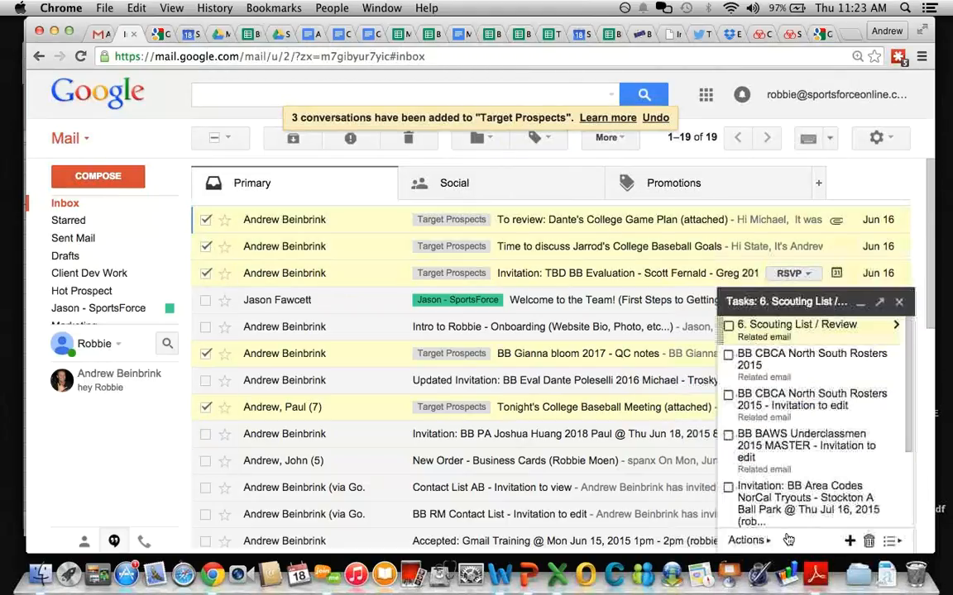
pyautogui.click(890, 540)
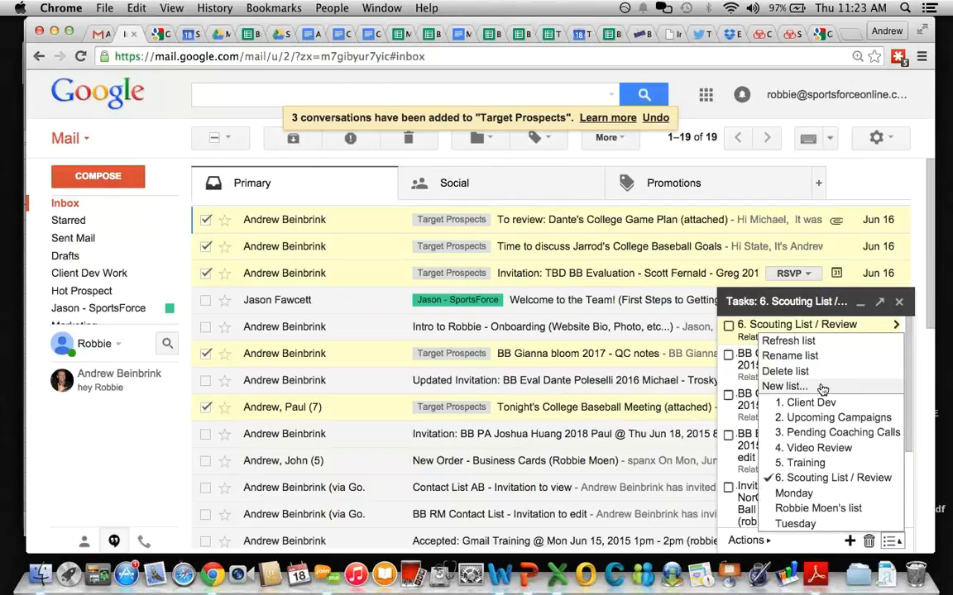
pyautogui.click(822, 388)
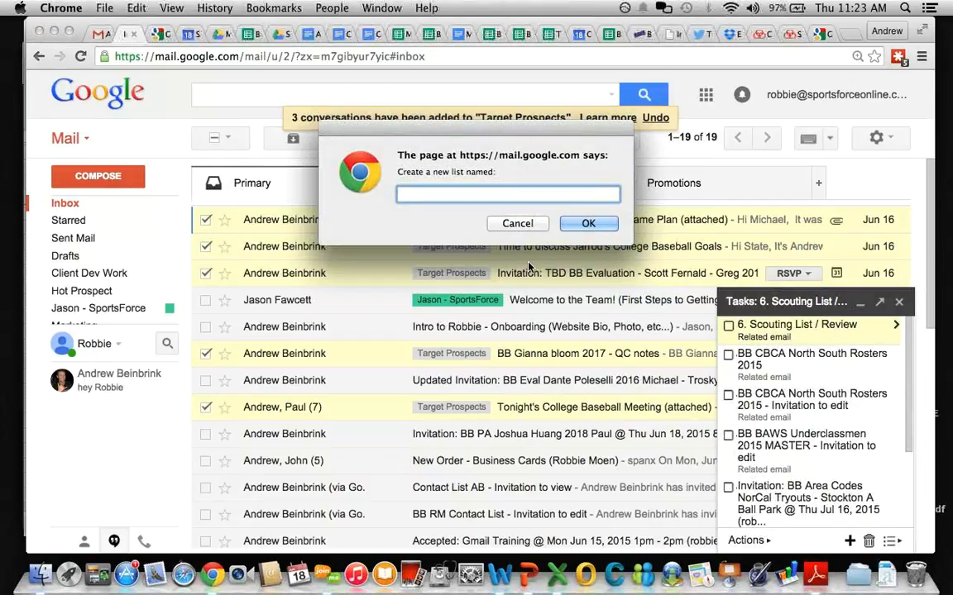
pyautogui.write('7. G')
pyautogui.press('BackSpace')
pyautogui.write('Target Prospects')
pyautogui.click(583, 224)
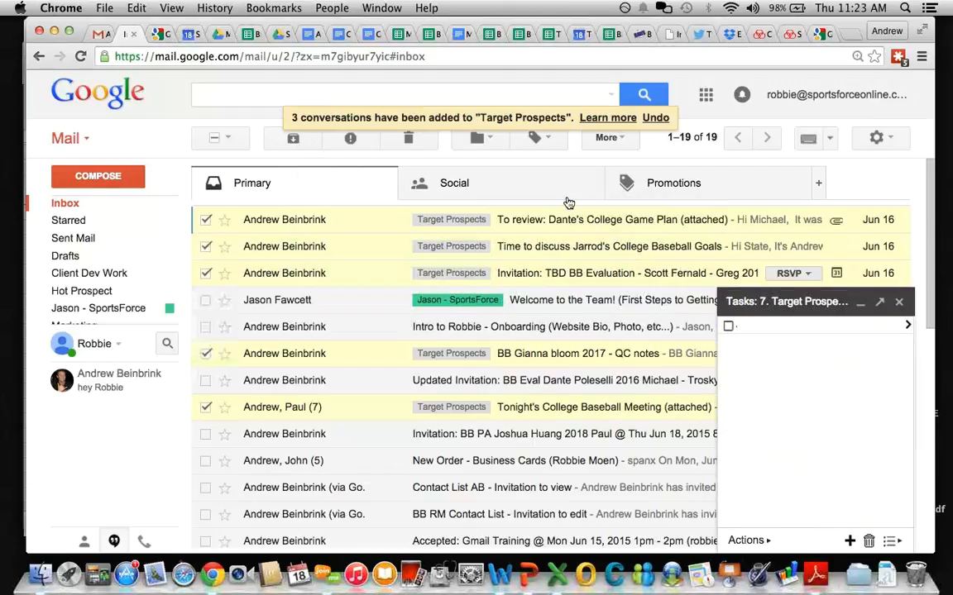
pyautogui.click(610, 138)
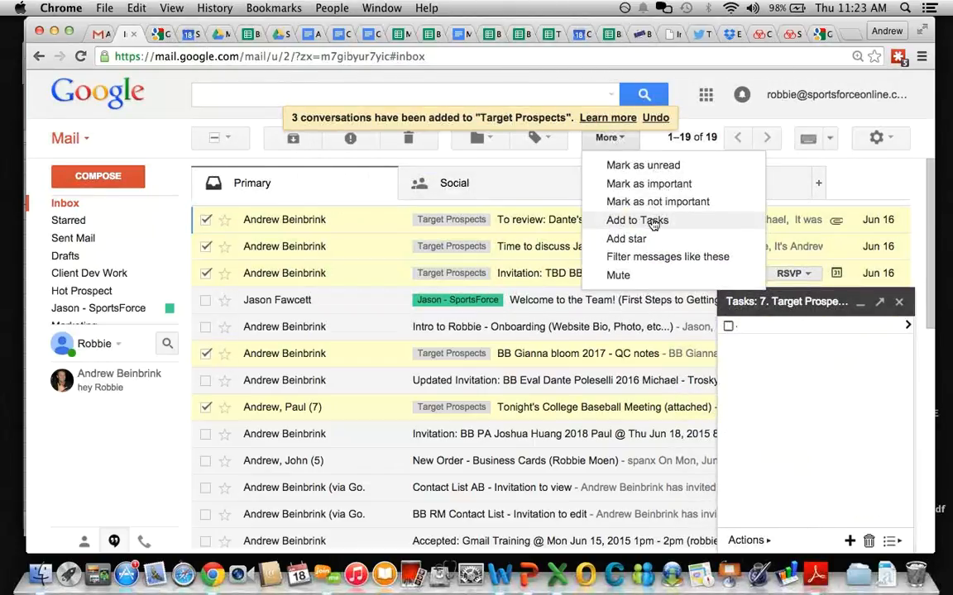
pyautogui.click(654, 221)
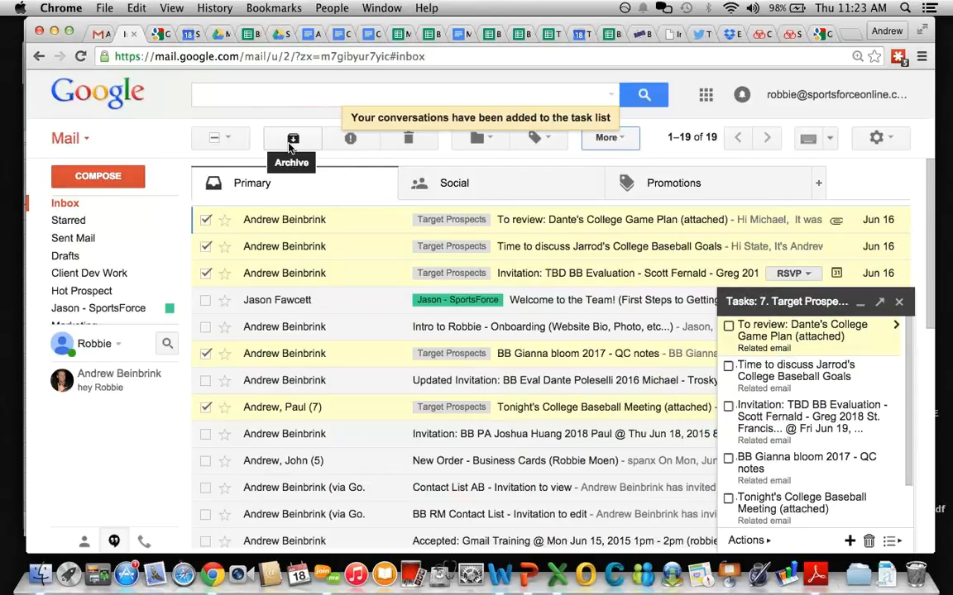
# Step: Archive the five Target Prospects emails, collapse Tasks, and view the Target Prospects label
pyautogui.click(292, 146)
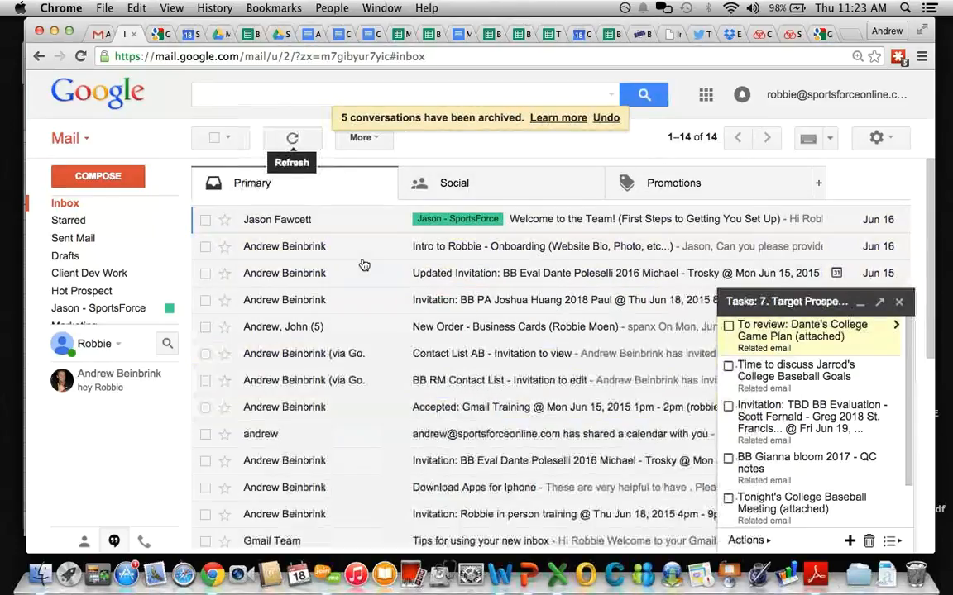
pyautogui.click(731, 301)
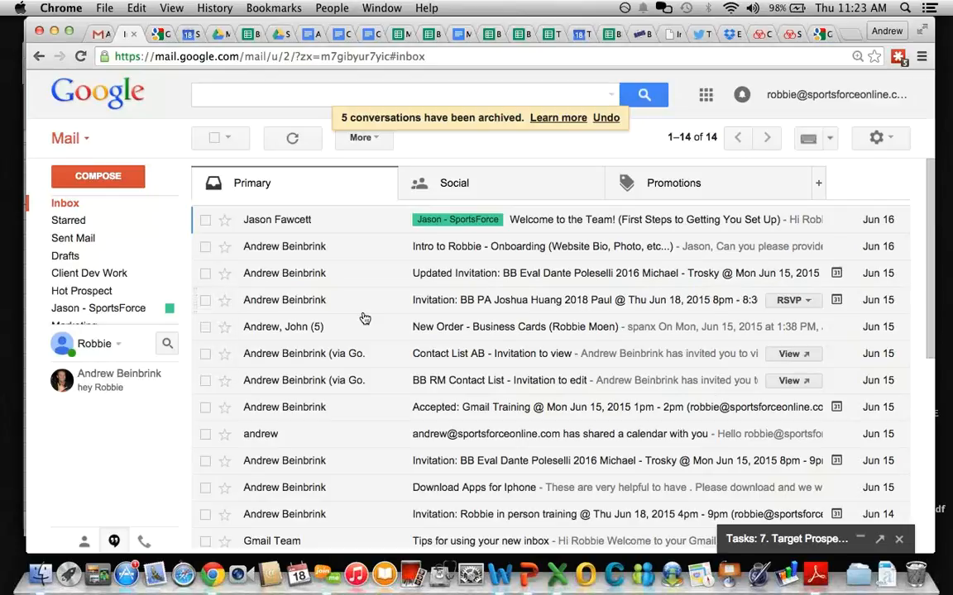
pyautogui.moveTo(132, 275)
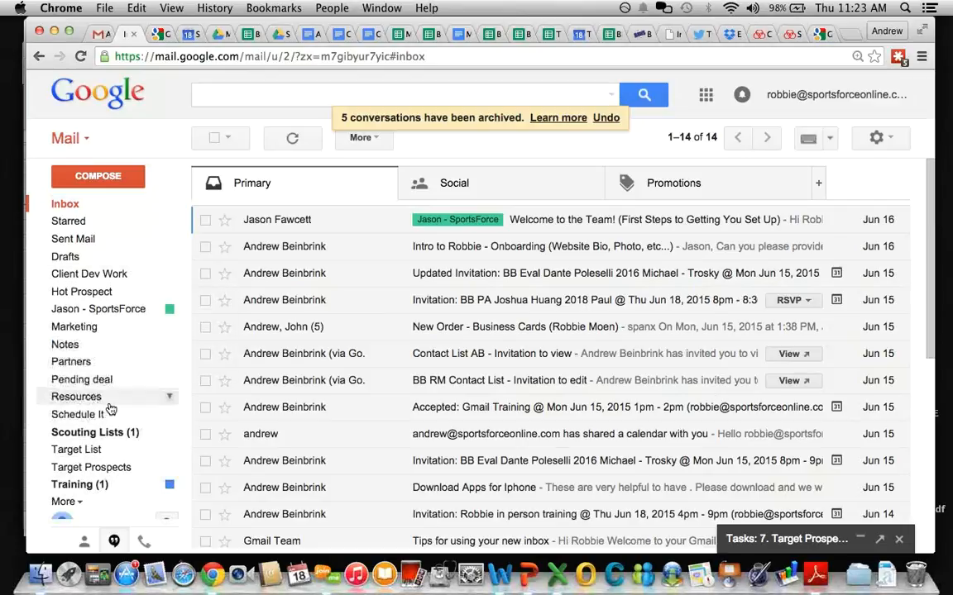
pyautogui.click(117, 468)
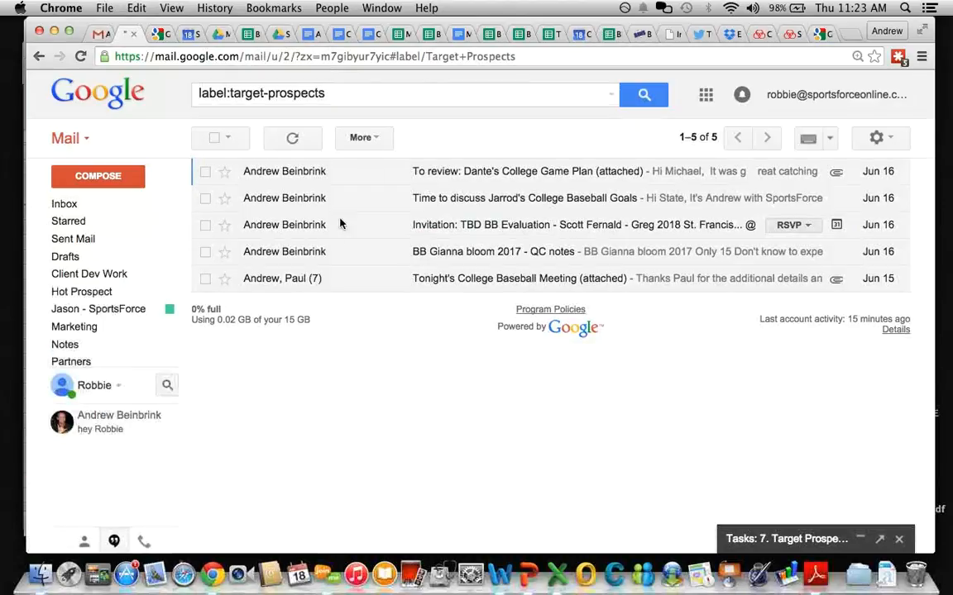
# Step: Create a 'Template - Enrollment' label, apply it to Dante's College Game Plan email, and open it
pyautogui.click(205, 171)
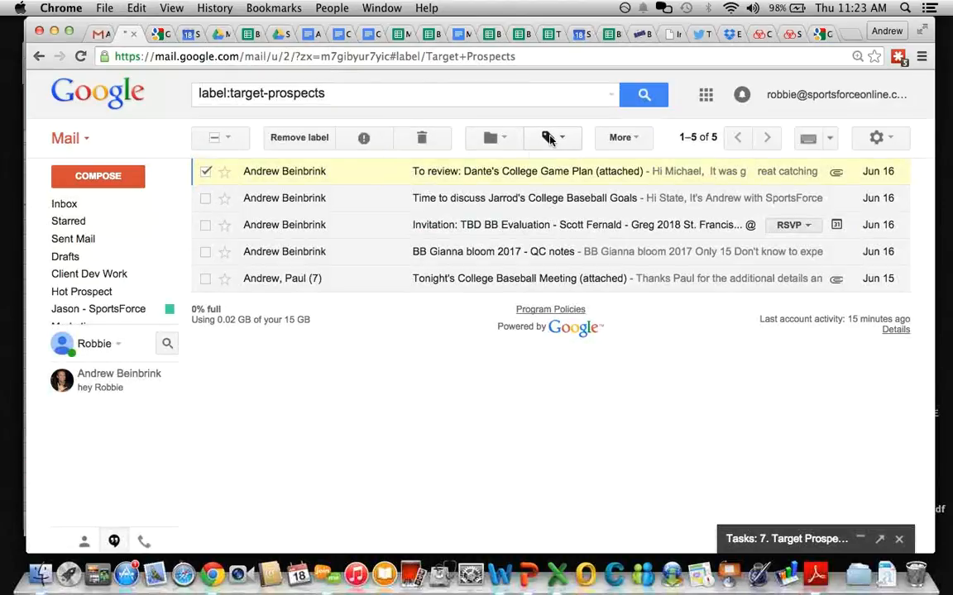
pyautogui.click(550, 139)
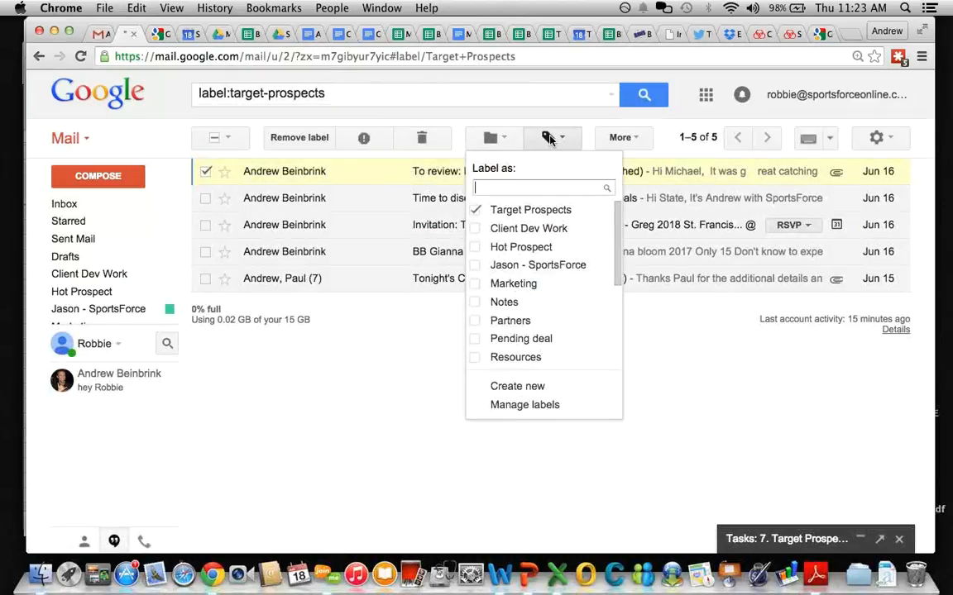
pyautogui.write('T')
pyautogui.press('BackSpace')
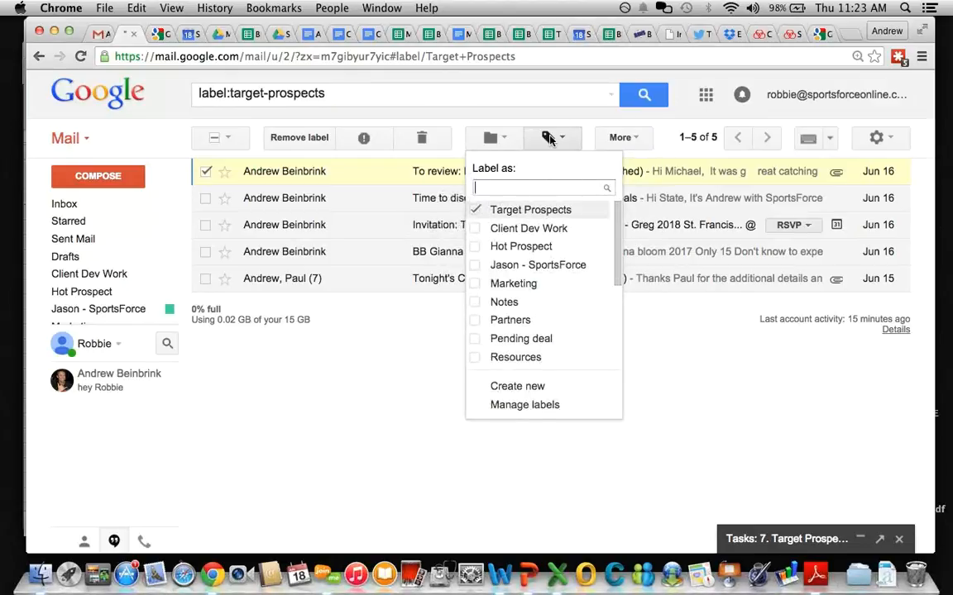
pyautogui.write('Template -')
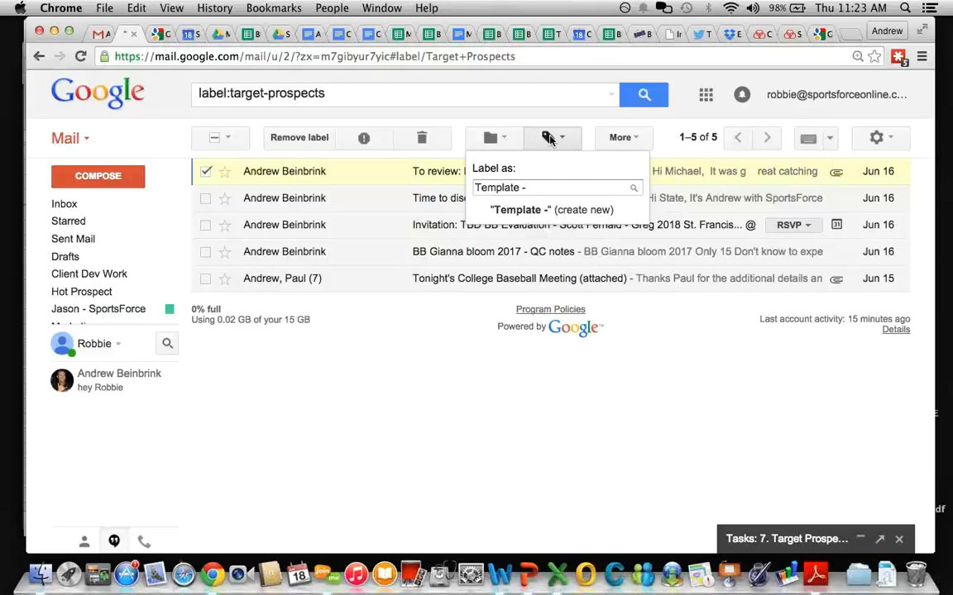
pyautogui.write(' AP')
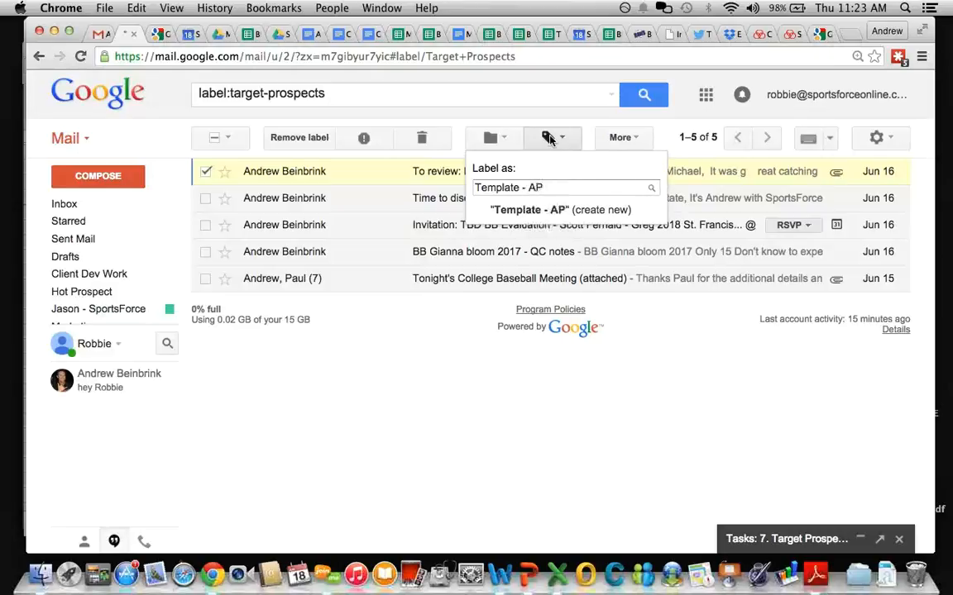
pyautogui.press('BackSpace')
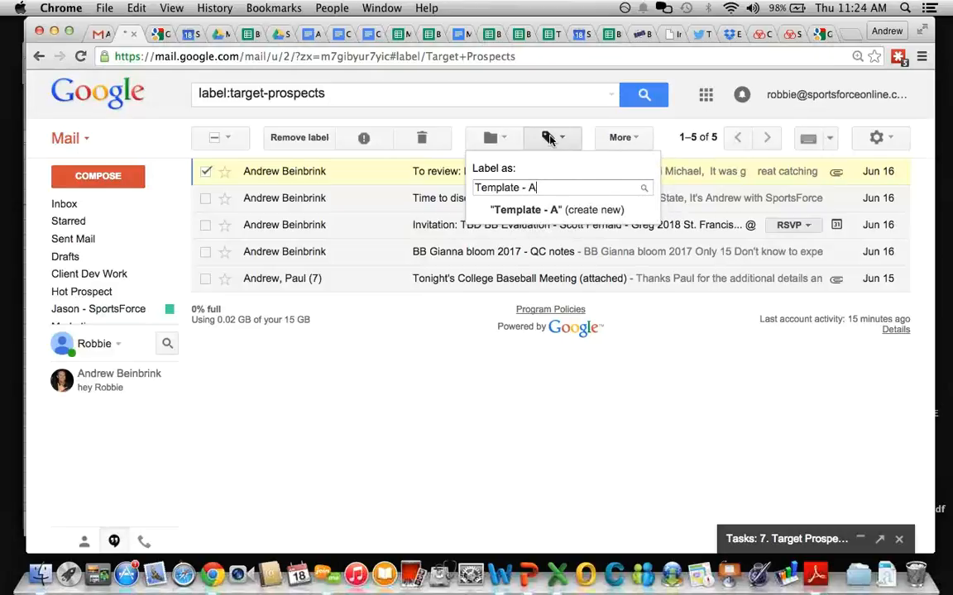
pyautogui.press('BackSpace')
pyautogui.write('Enrollment')
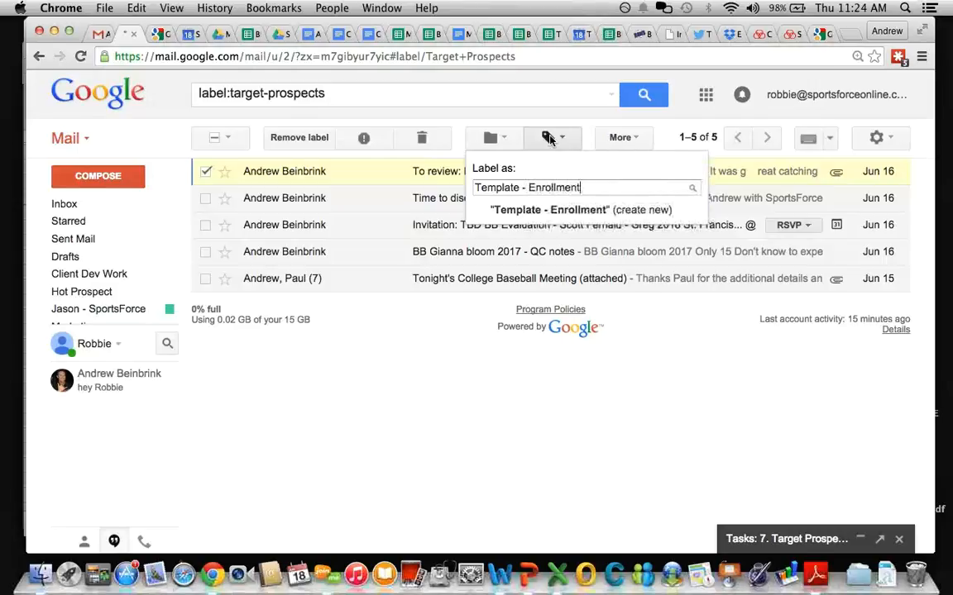
pyautogui.click(532, 209)
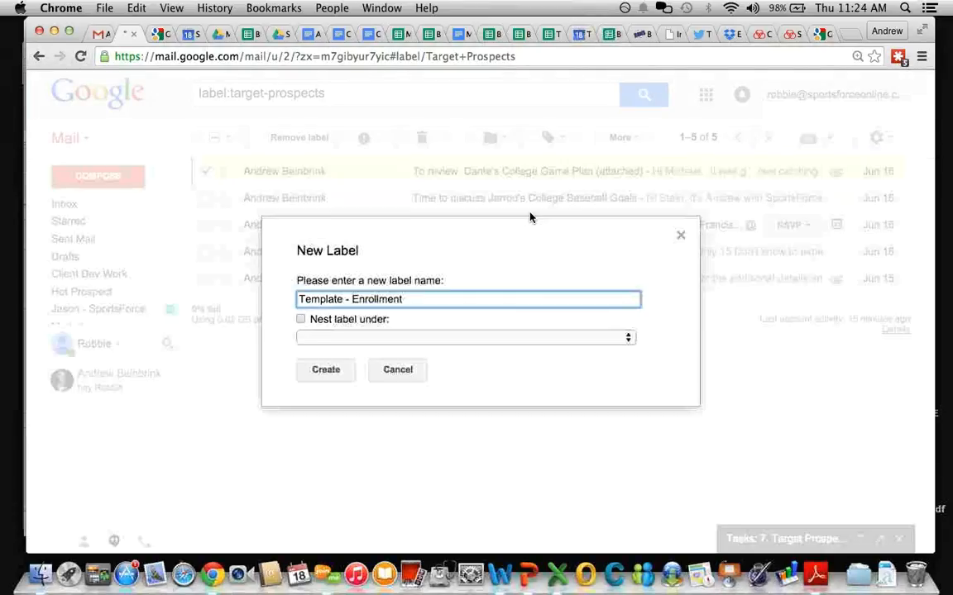
pyautogui.click(323, 368)
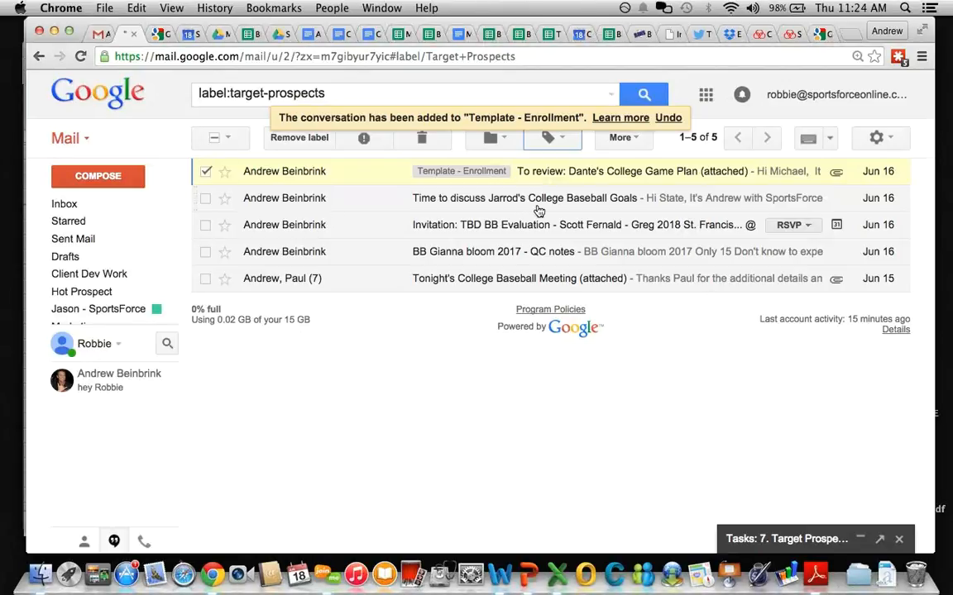
pyautogui.click(567, 175)
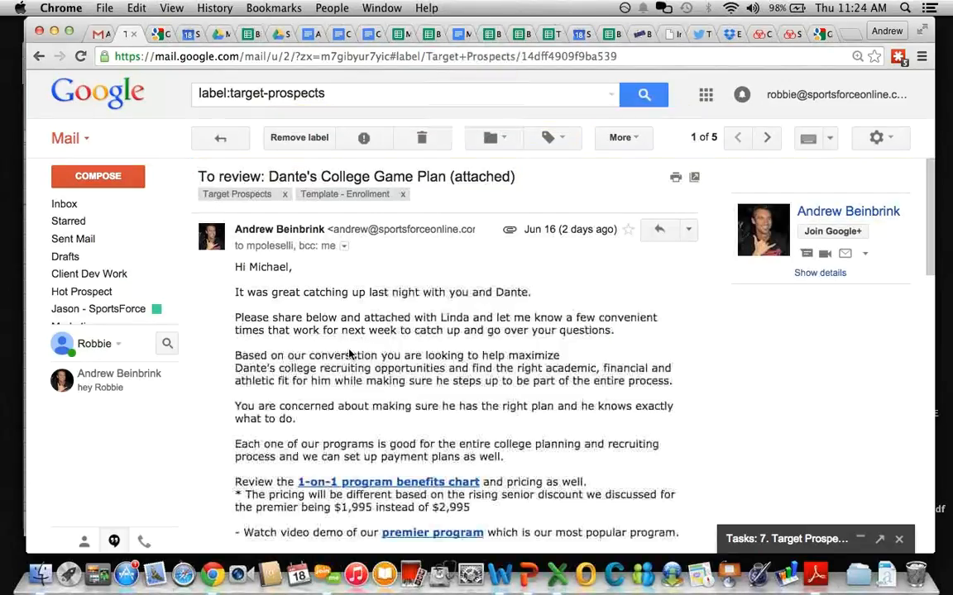
# Step: Scroll through the College Game Plan email, back out to Target Prospects, then return to Inbox
pyautogui.scroll(-3, 342, 330)
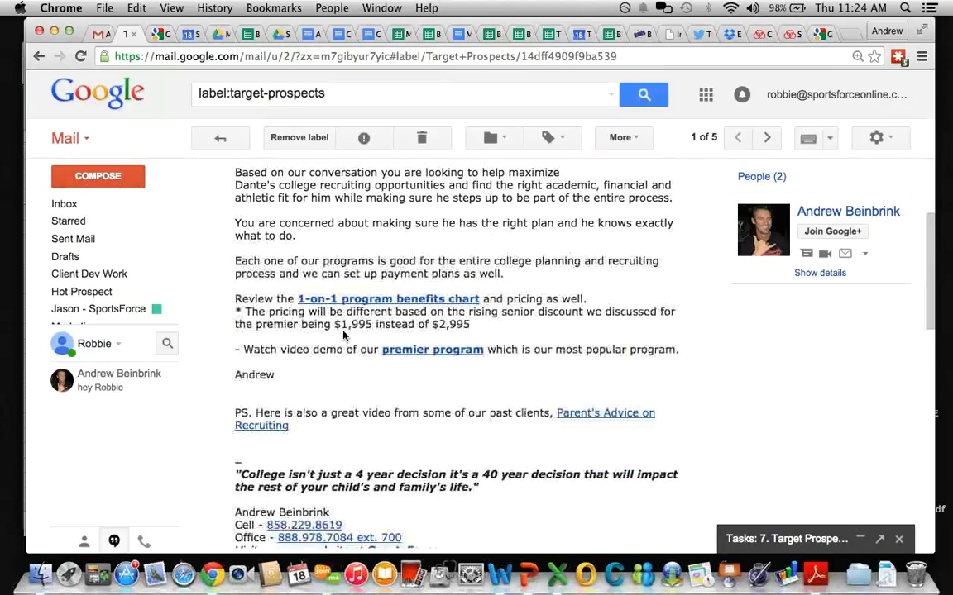
pyautogui.scroll(-1, 344, 334)
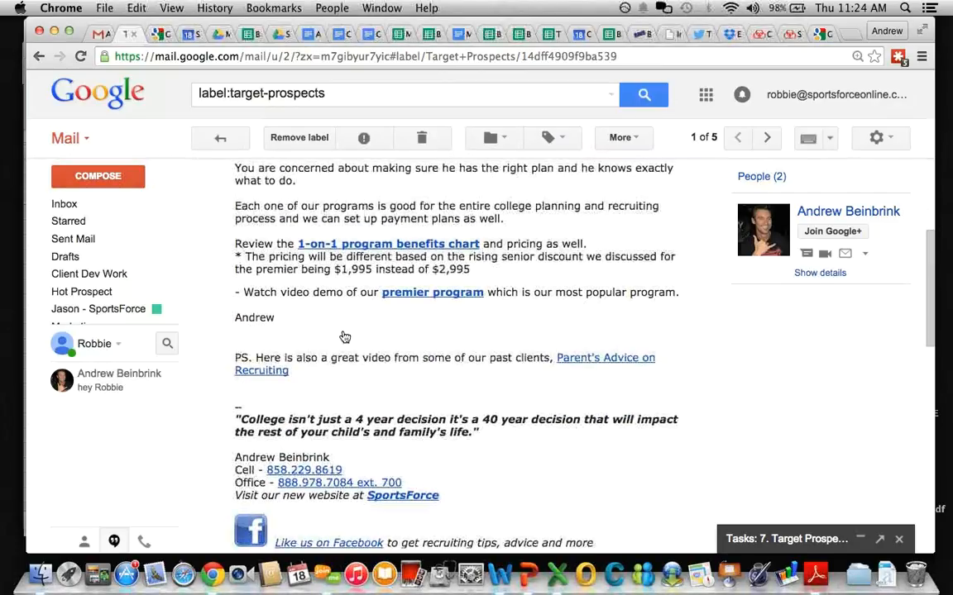
pyautogui.scroll(4, 342, 330)
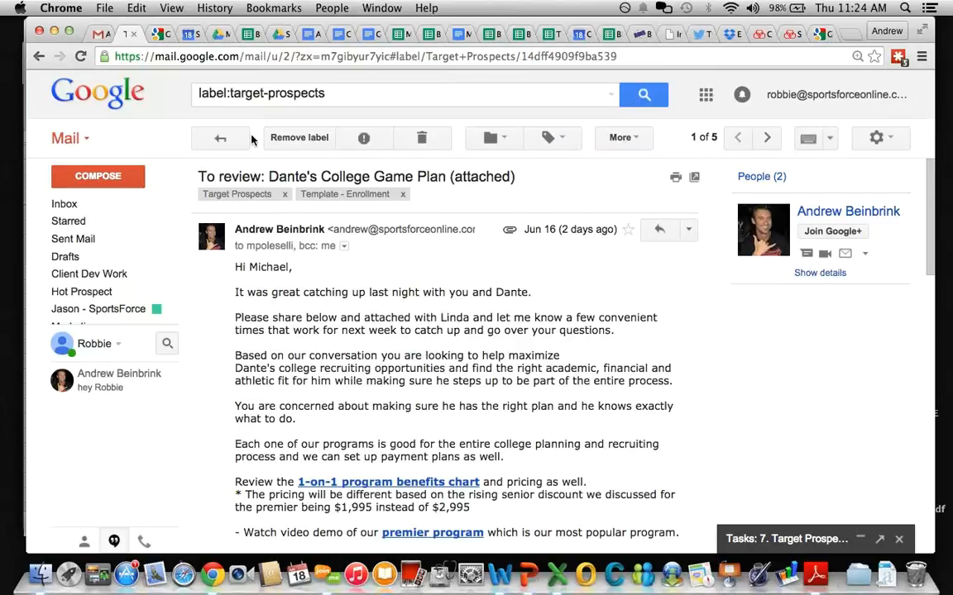
pyautogui.click(222, 140)
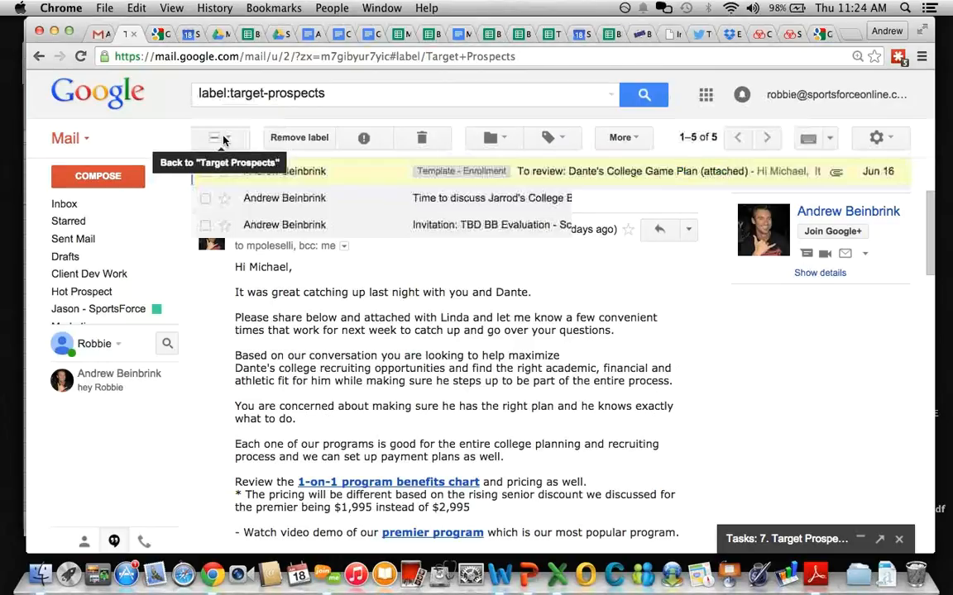
pyautogui.click(538, 177)
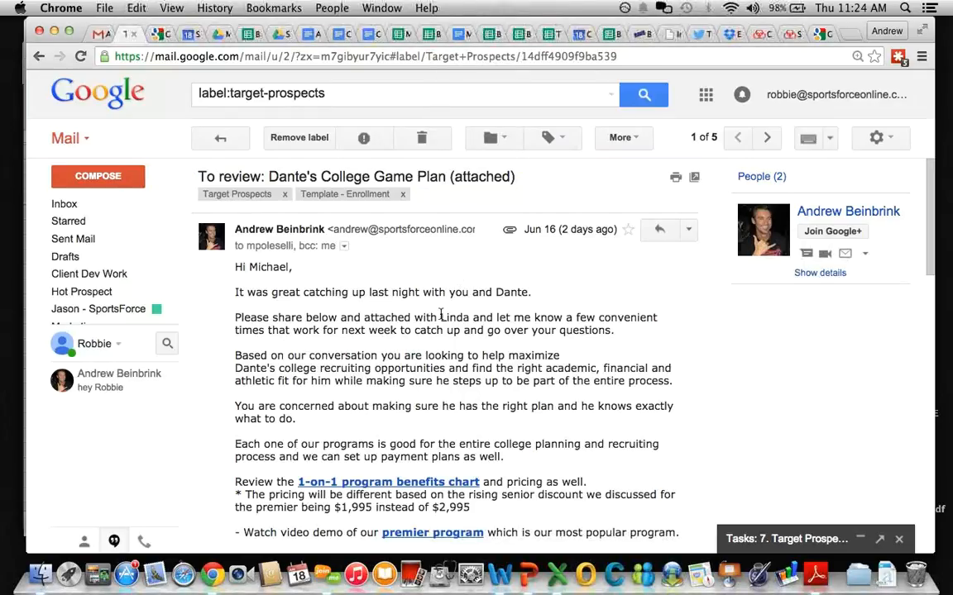
pyautogui.click(215, 145)
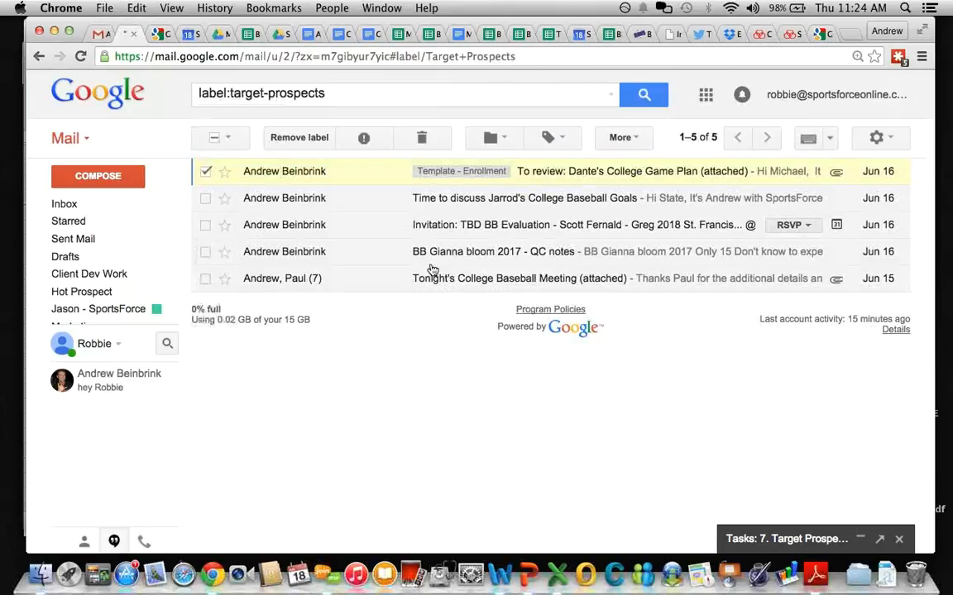
pyautogui.click(74, 211)
# Step: Glance at the task lists in the Tasks panel, collapse it, and select the Welcome to the Team! email
pyautogui.scroll(-1, 347, 290)
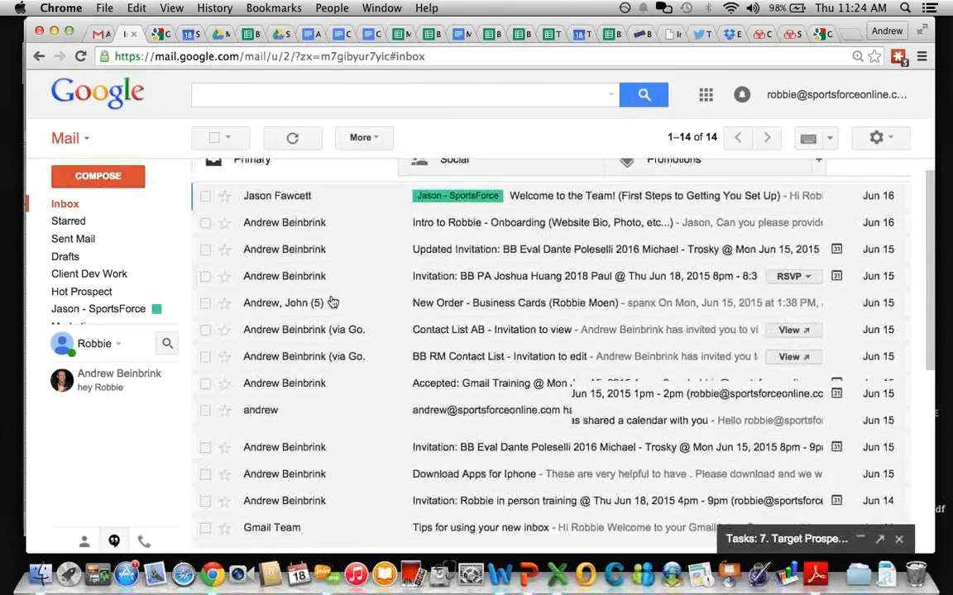
pyautogui.scroll(-1, 332, 303)
pyautogui.scroll(1, 333, 302)
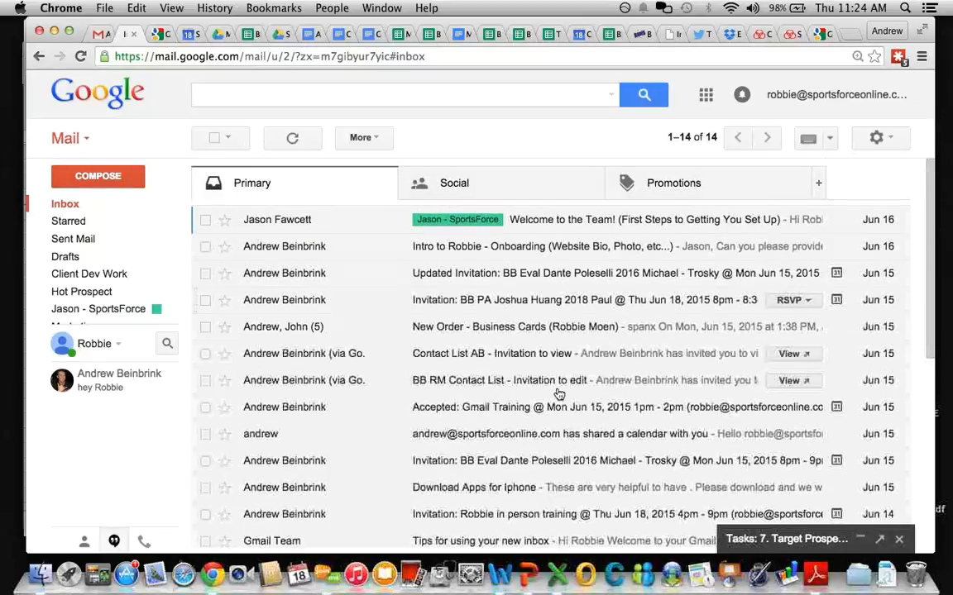
pyautogui.click(789, 538)
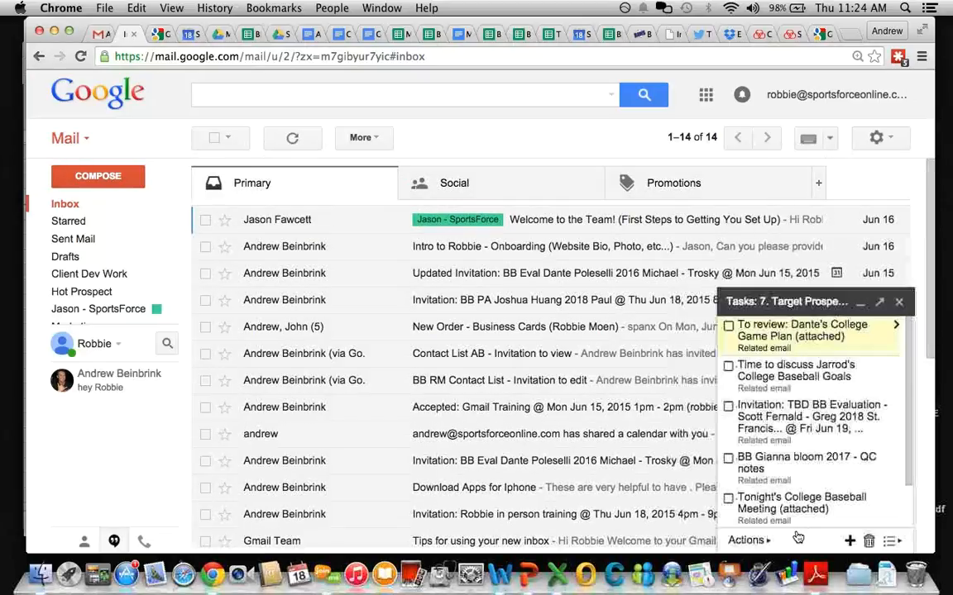
pyautogui.click(891, 540)
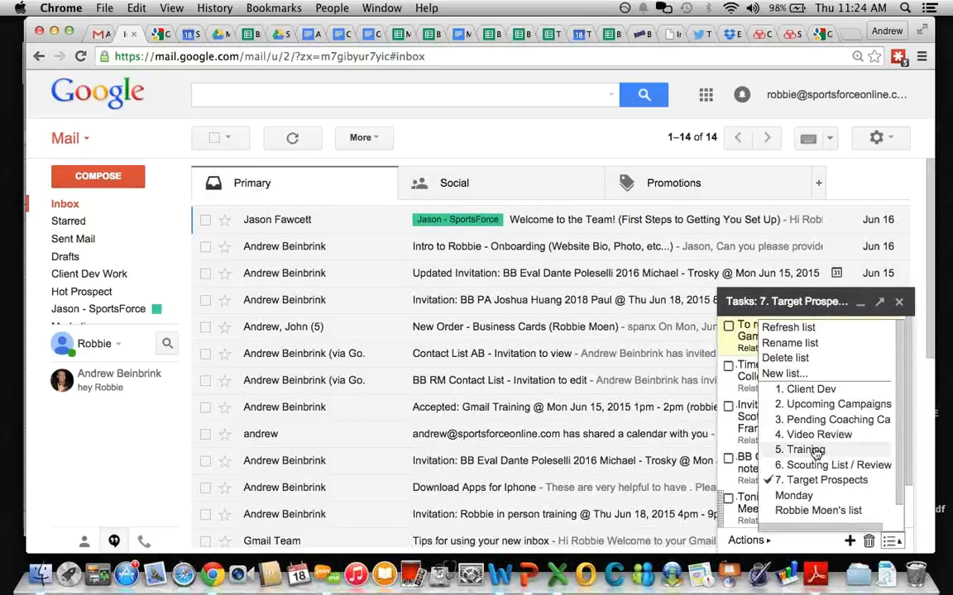
pyautogui.scroll(-1, 816, 453)
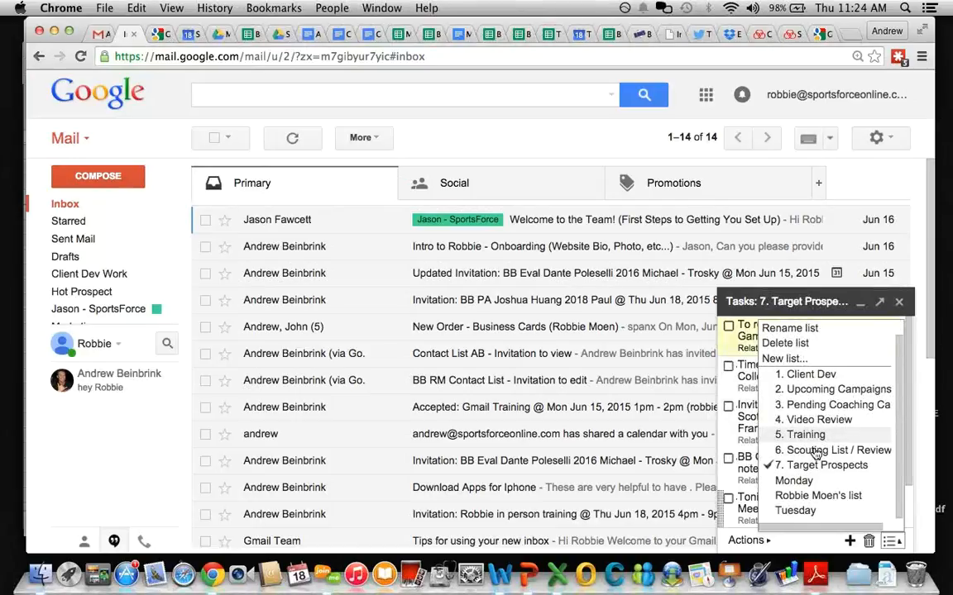
pyautogui.click(815, 302)
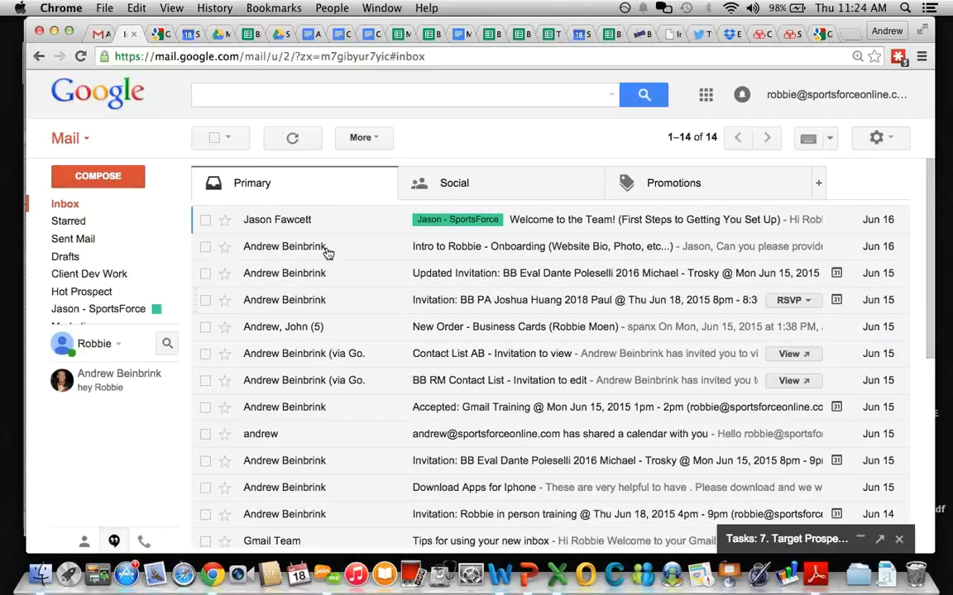
pyautogui.click(205, 221)
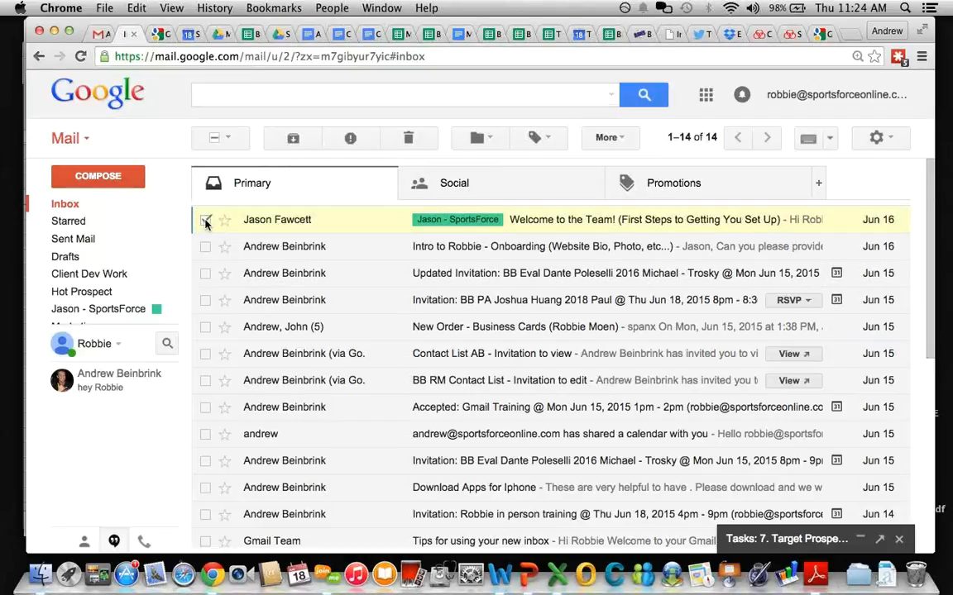
pyautogui.click(541, 220)
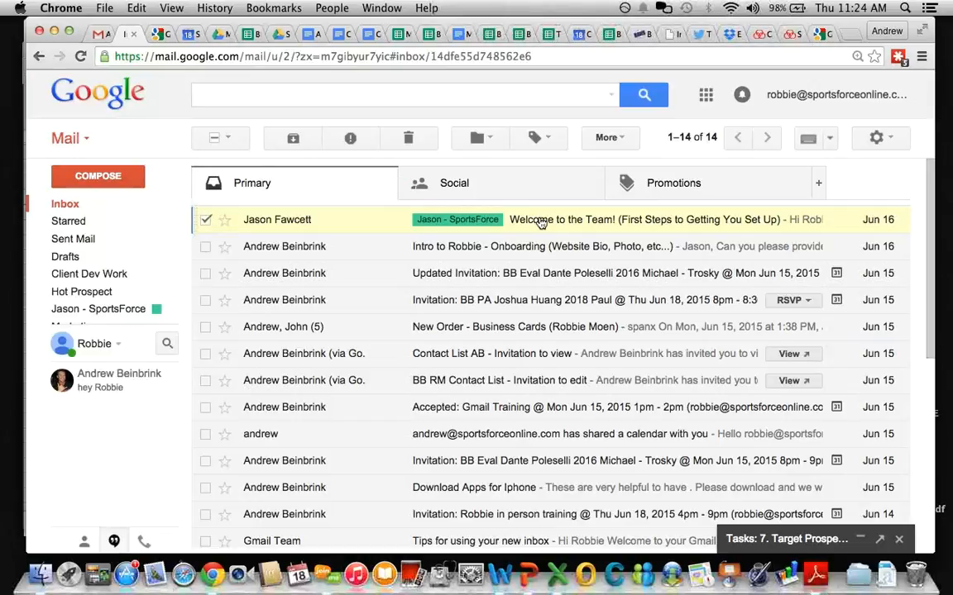
pyautogui.scroll(-1, 364, 374)
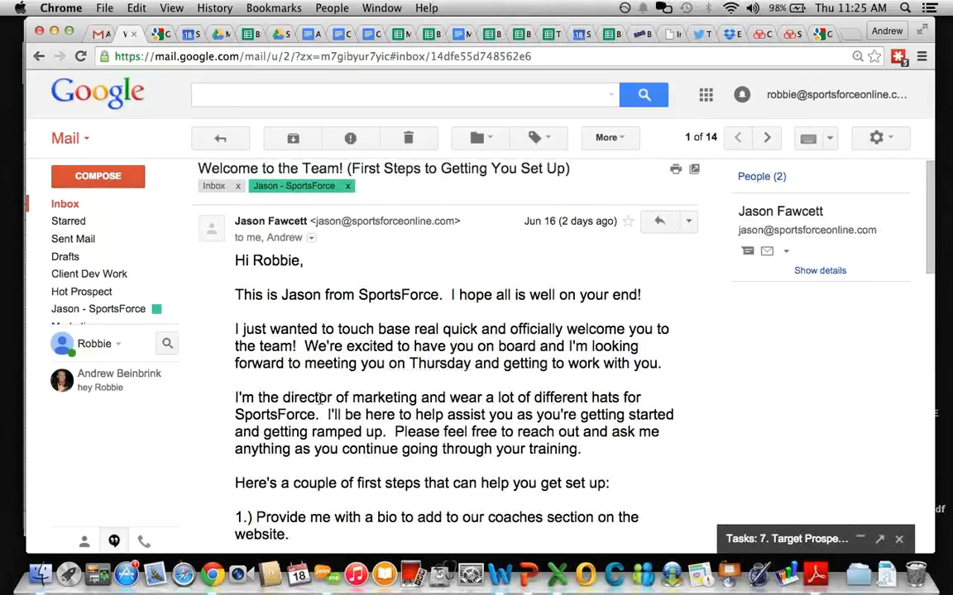
pyautogui.scroll(-5, 320, 410)
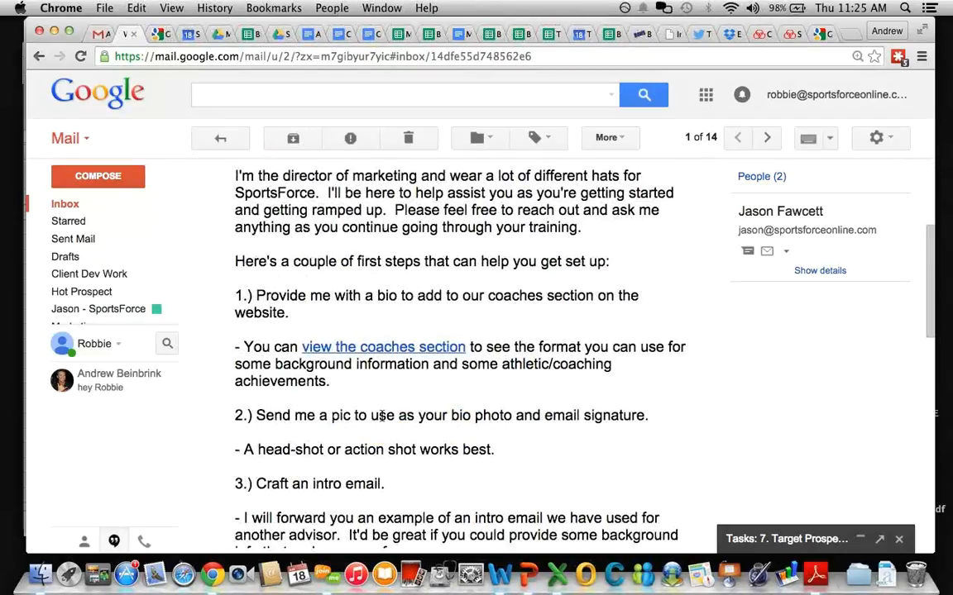
pyautogui.scroll(-5, 383, 416)
pyautogui.scroll(-1, 423, 407)
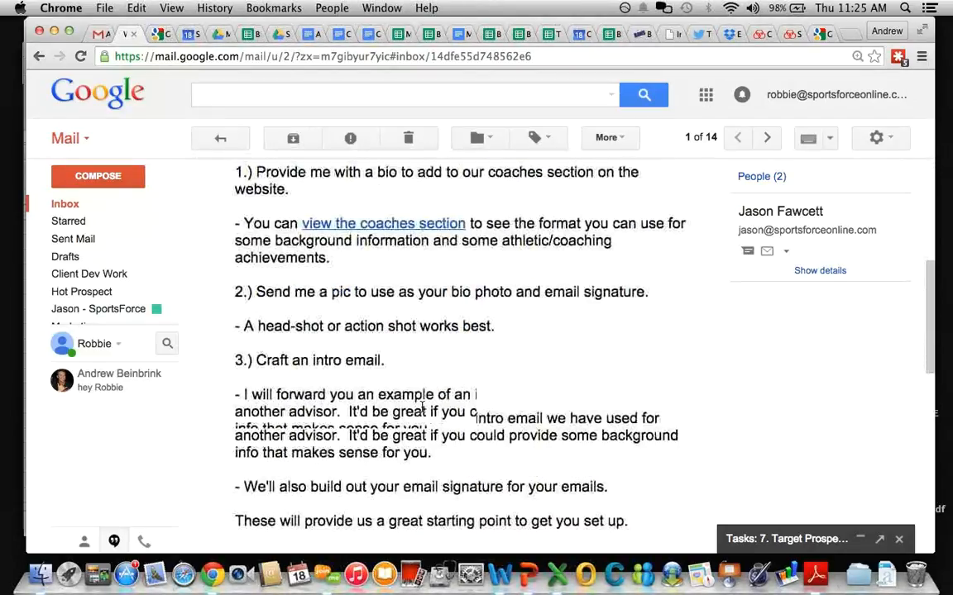
pyautogui.scroll(-3, 422, 409)
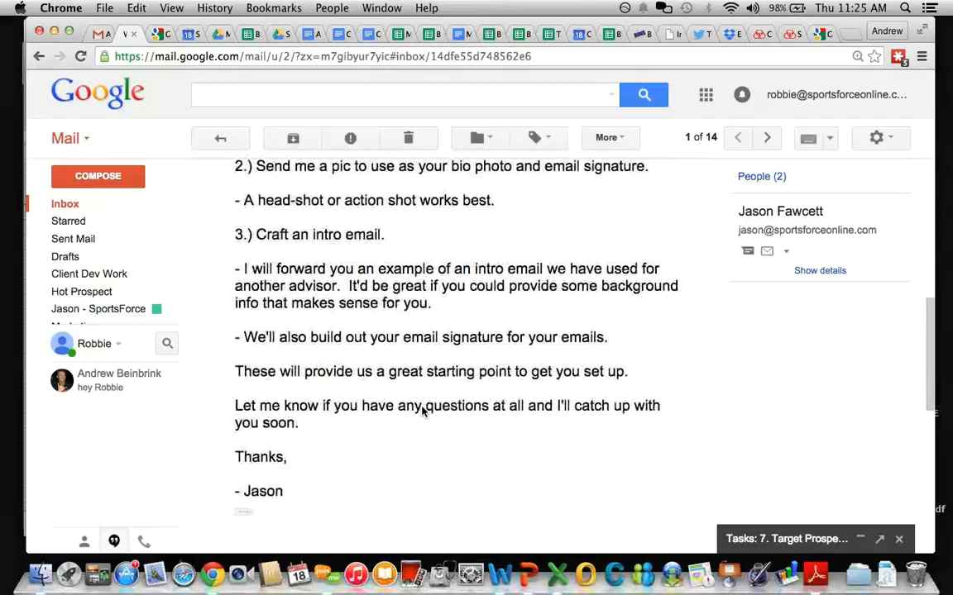
pyautogui.scroll(-3, 421, 411)
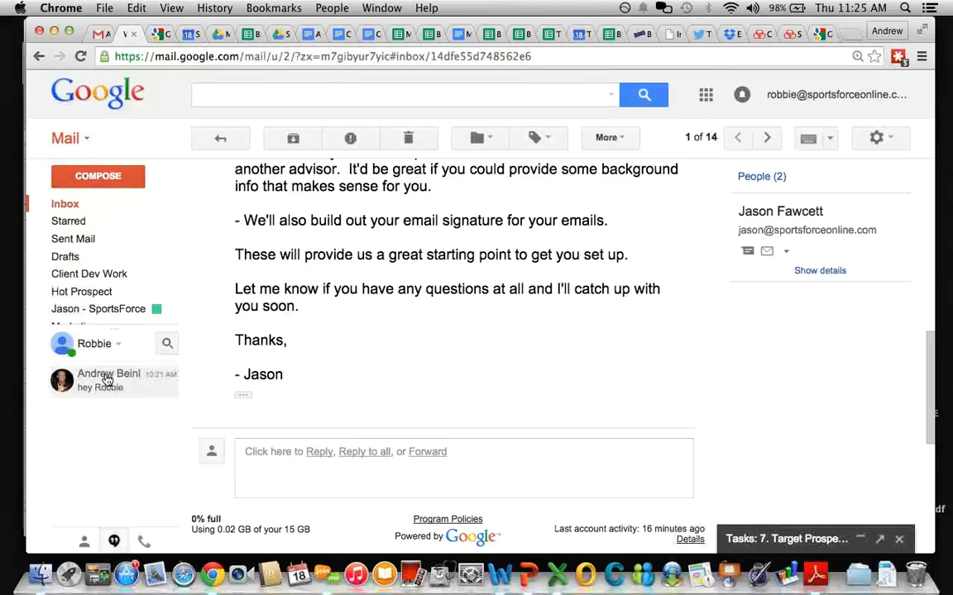
pyautogui.moveTo(108, 380)
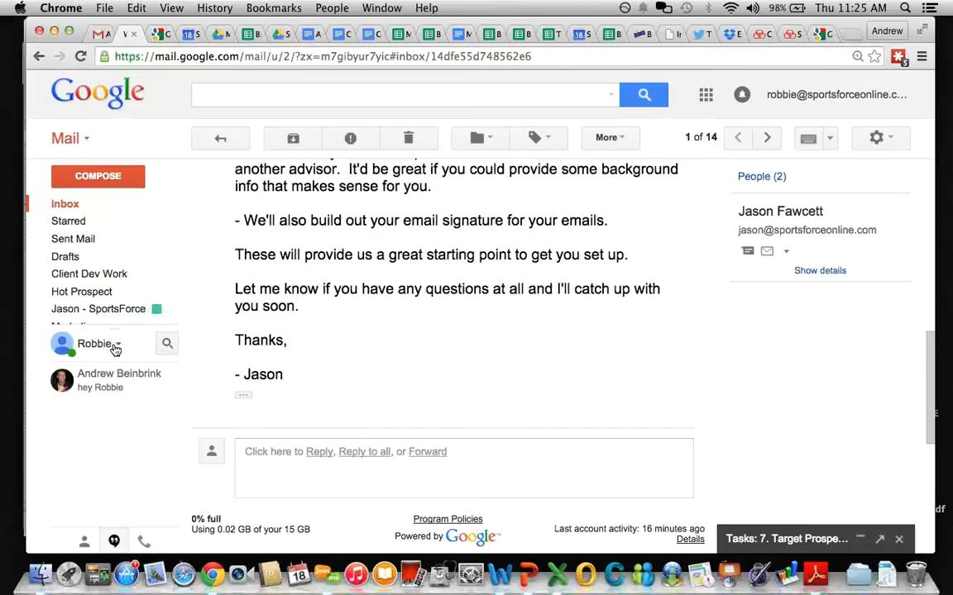
pyautogui.click(115, 349)
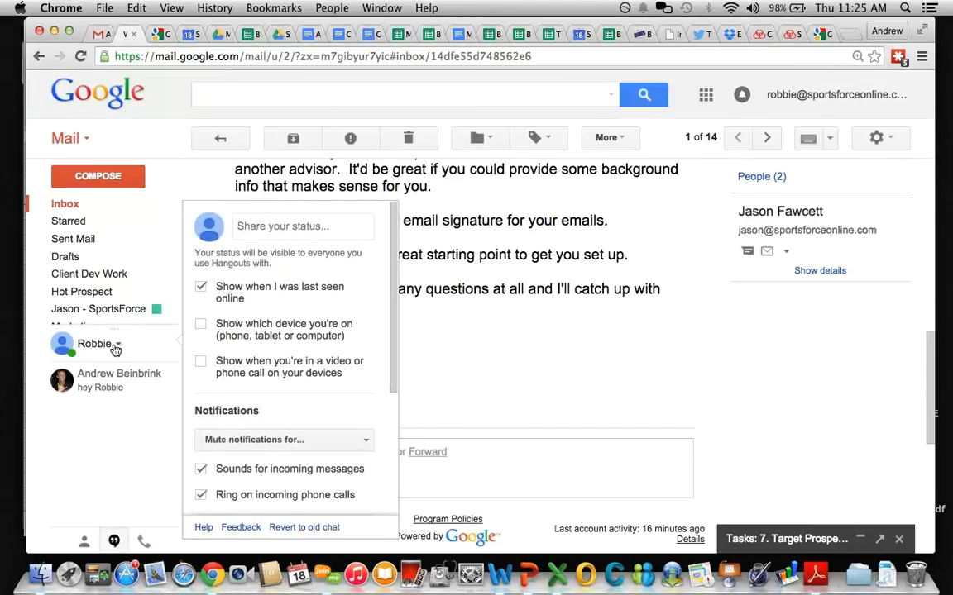
pyautogui.scroll(-3, 335, 348)
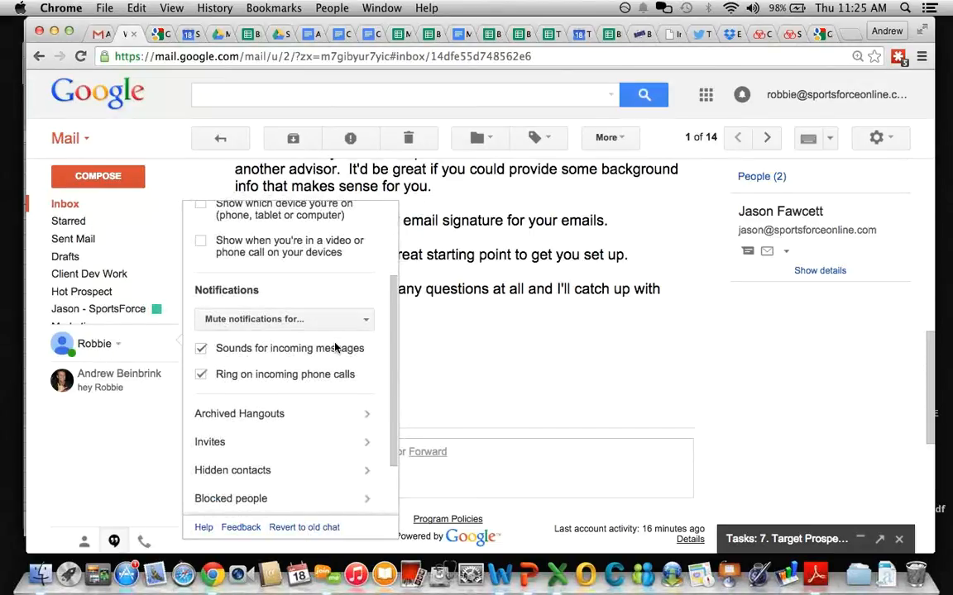
pyautogui.scroll(-2, 335, 348)
pyautogui.scroll(-2, 335, 349)
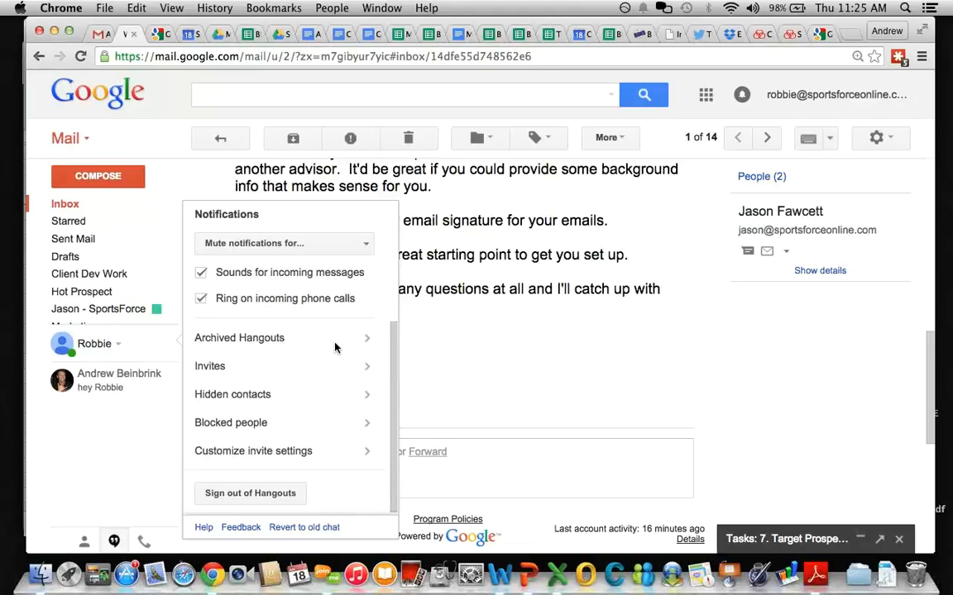
pyautogui.click(263, 369)
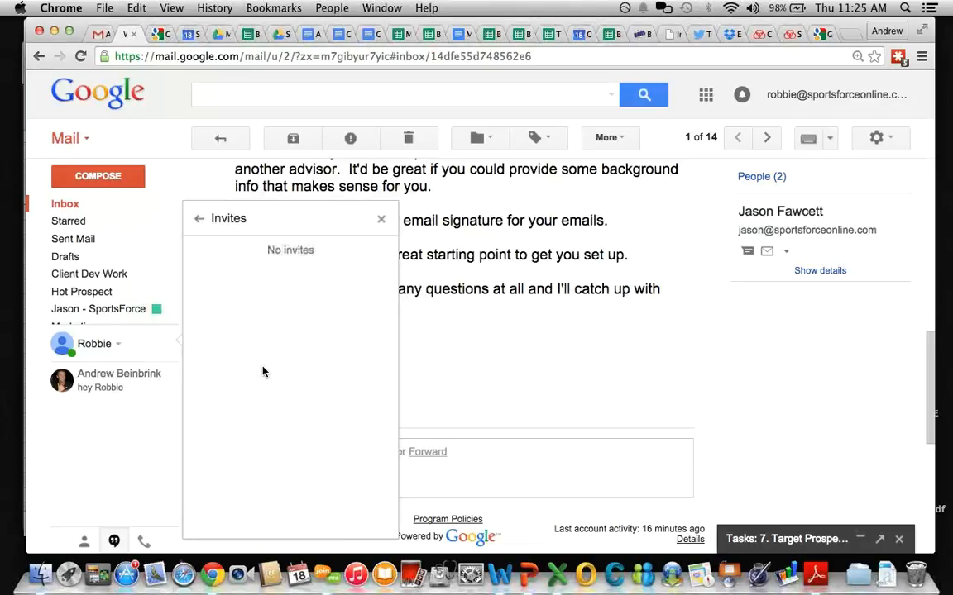
pyautogui.click(198, 218)
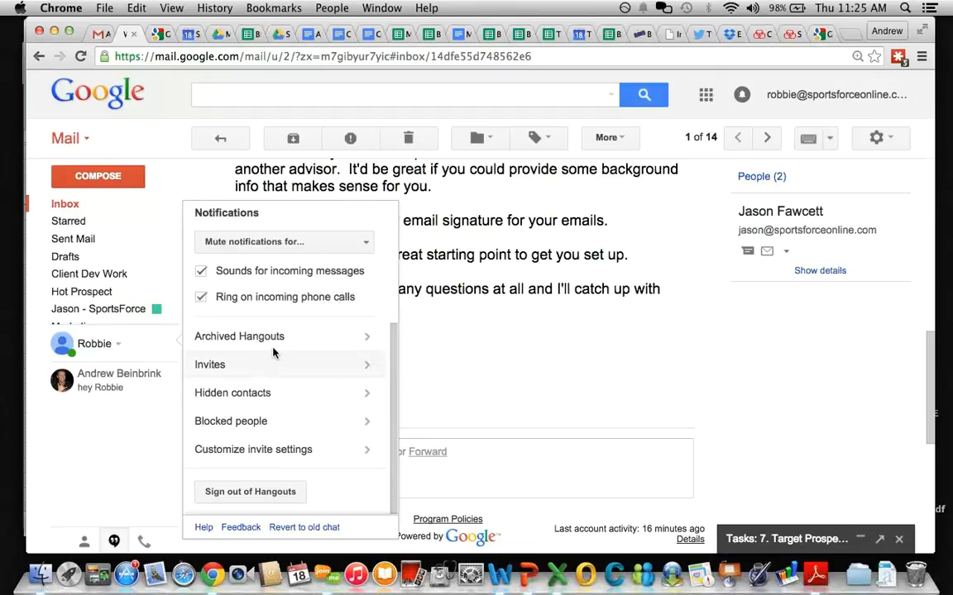
pyautogui.scroll(5, 273, 353)
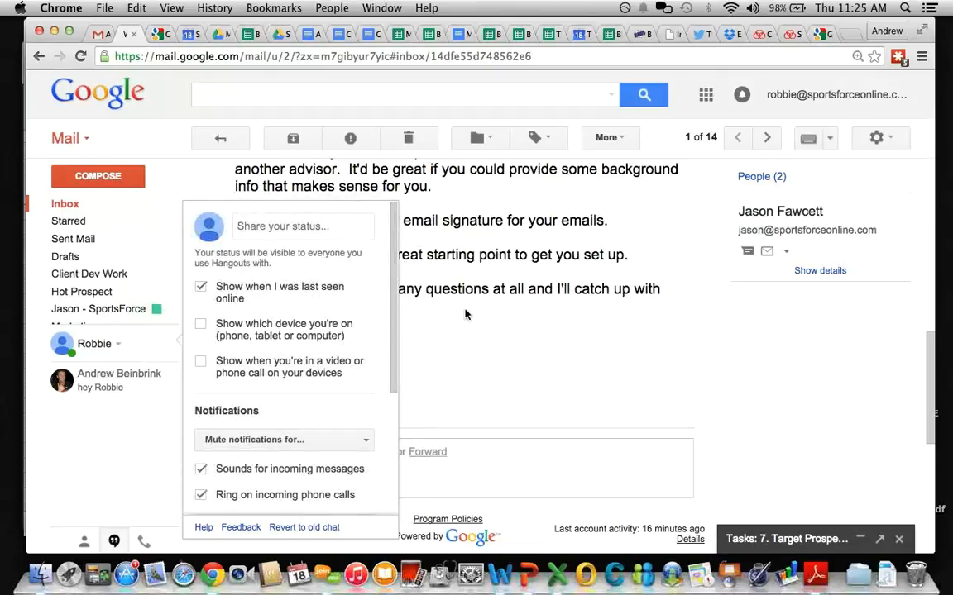
pyautogui.click(459, 346)
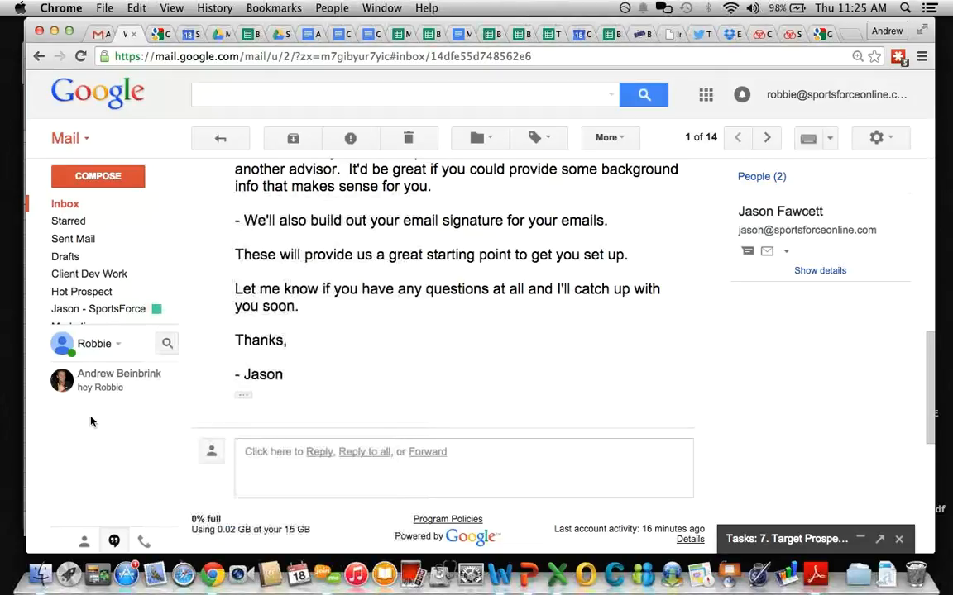
# Step: Reply all to the welcome email asking the sender to send an example intro email
pyautogui.moveTo(111, 385)
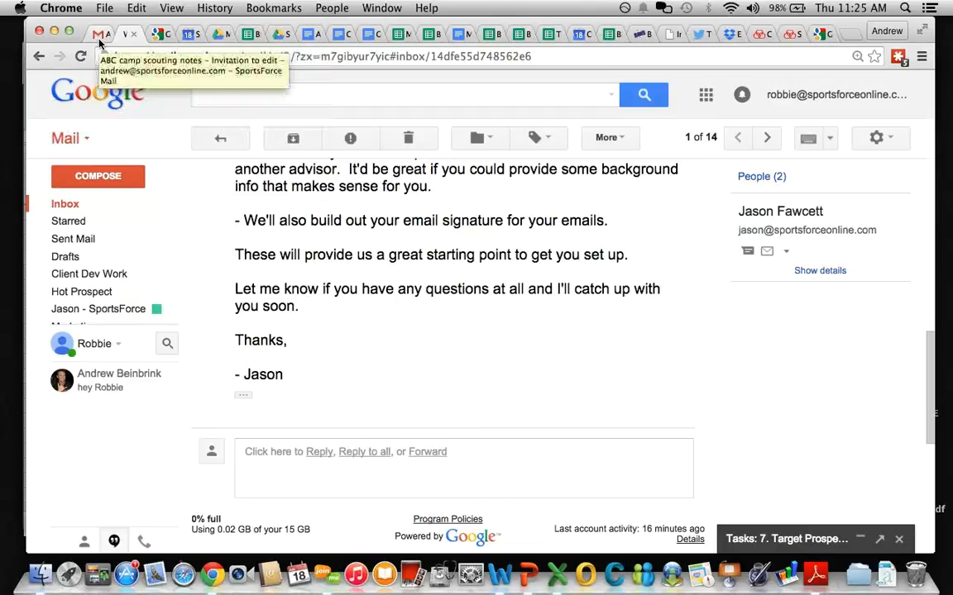
pyautogui.click(351, 453)
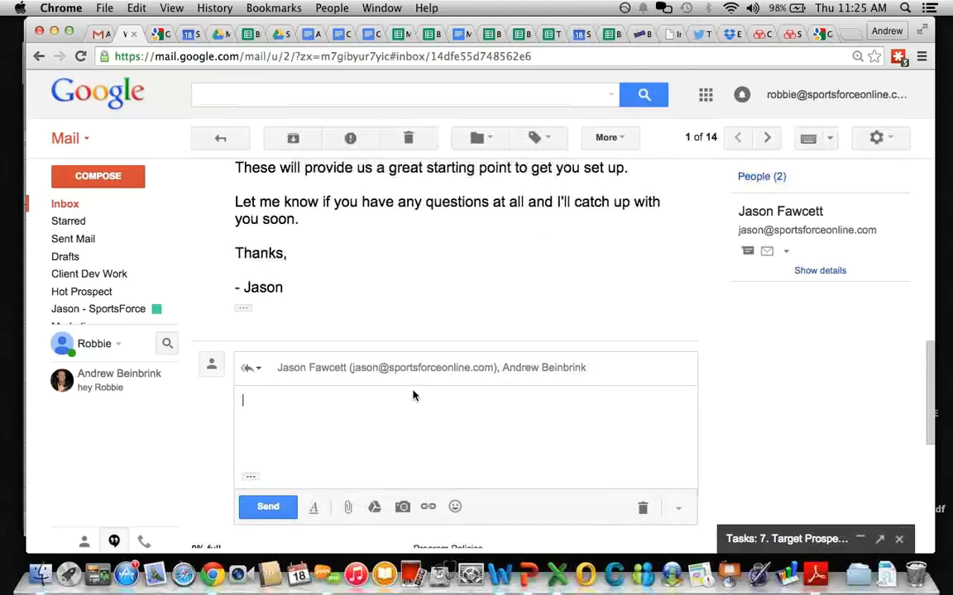
pyautogui.write('jason pls send ex of')
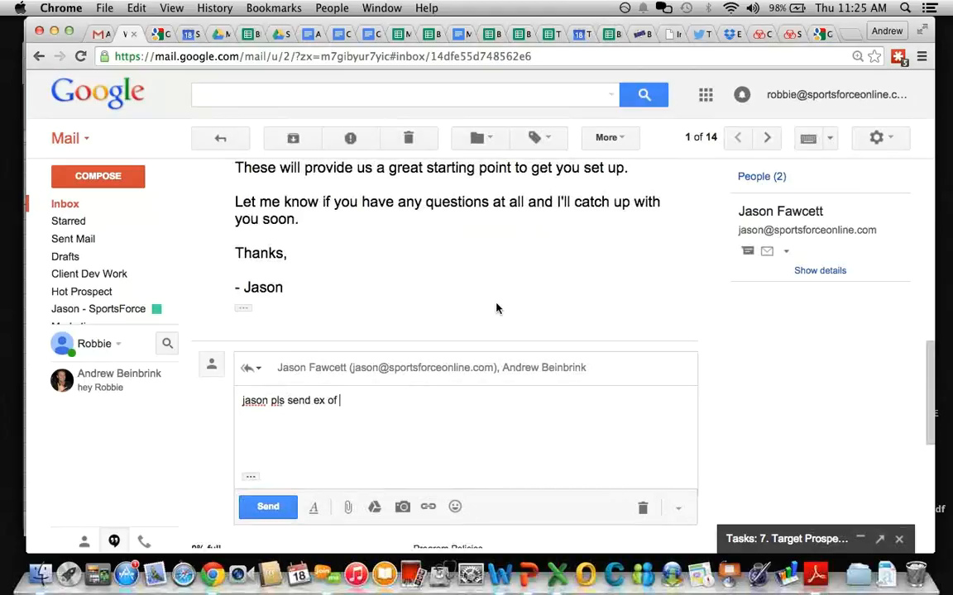
pyautogui.scroll(4, 496, 308)
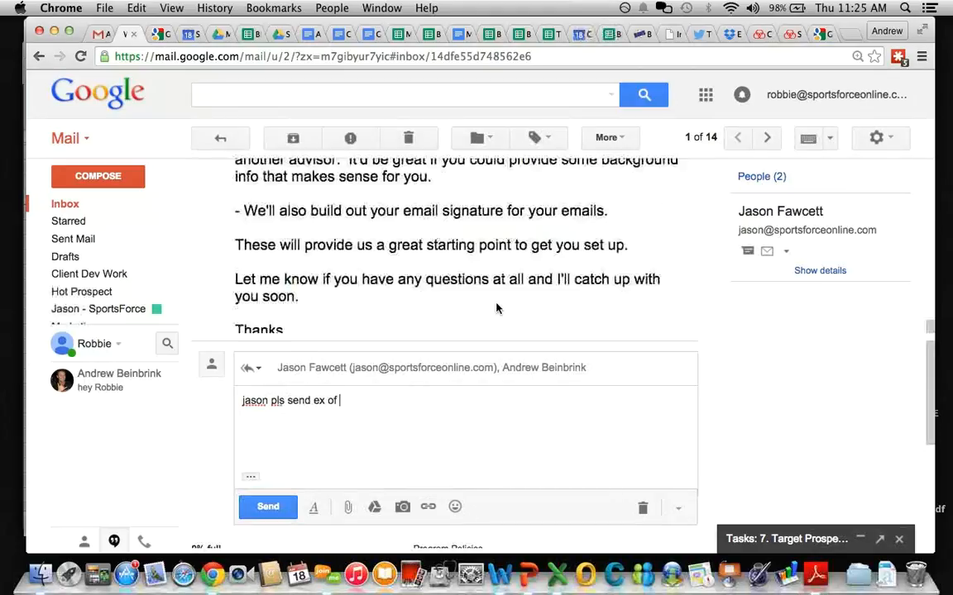
pyautogui.write('ex of ')
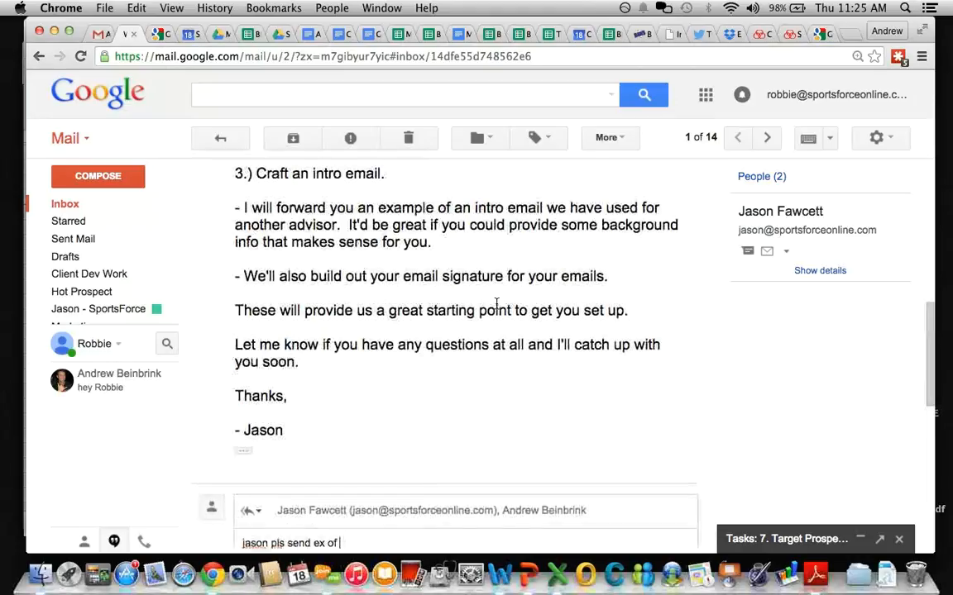
pyautogui.write('intro email')
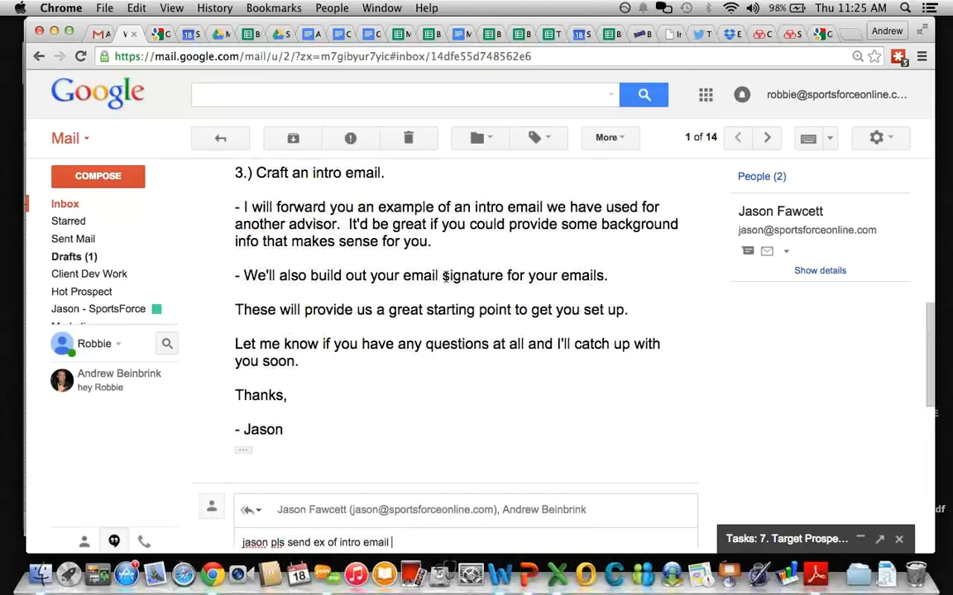
pyautogui.scroll(-3, 445, 278)
pyautogui.click(269, 505)
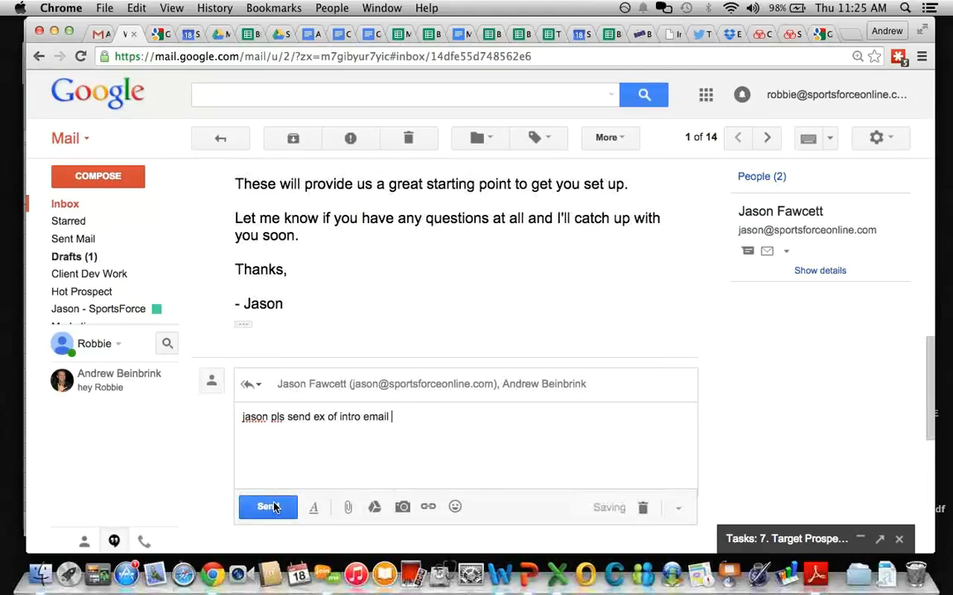
pyautogui.scroll(10, 374, 266)
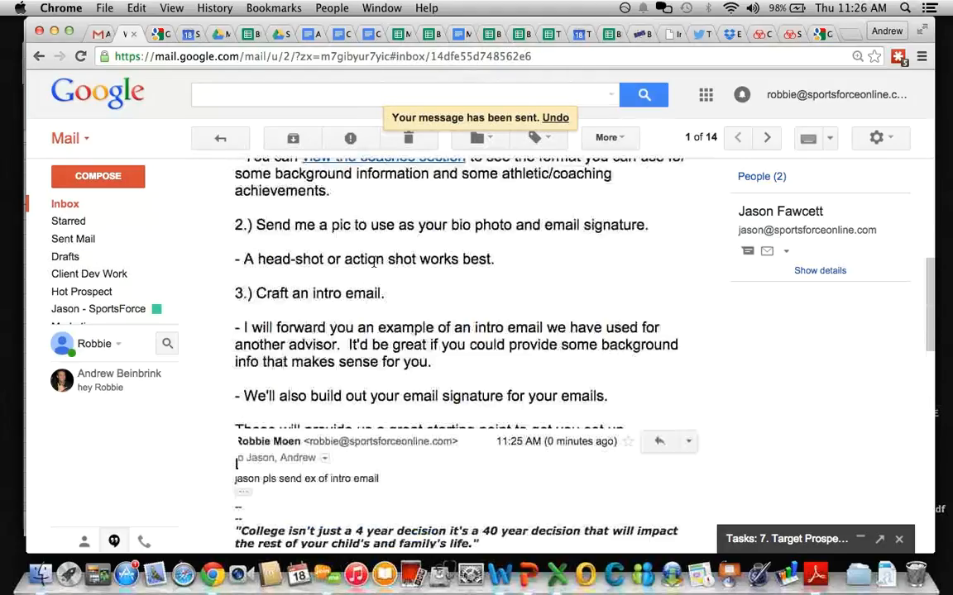
pyautogui.scroll(-10, 374, 266)
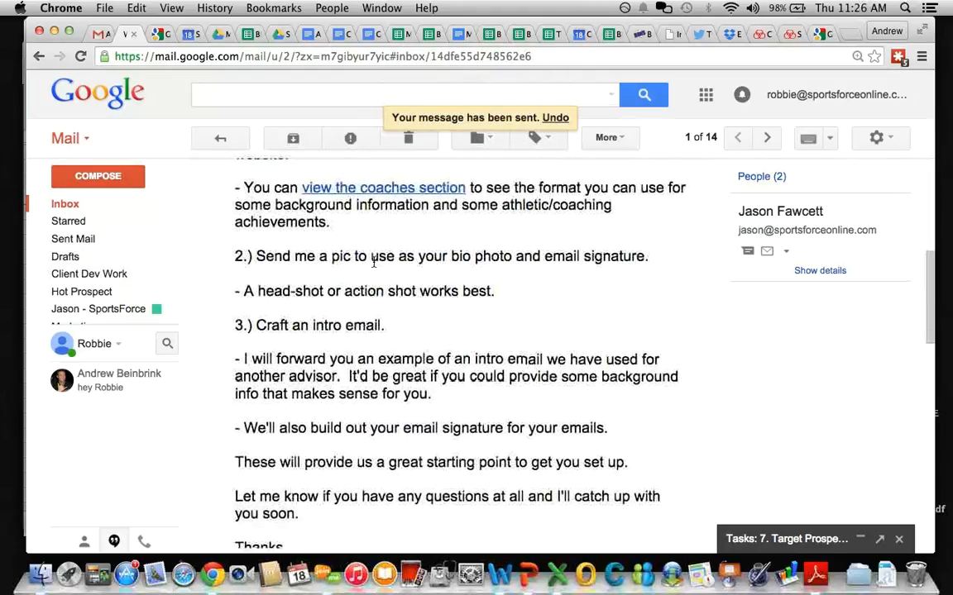
pyautogui.scroll(5, 374, 263)
pyautogui.scroll(5, 374, 262)
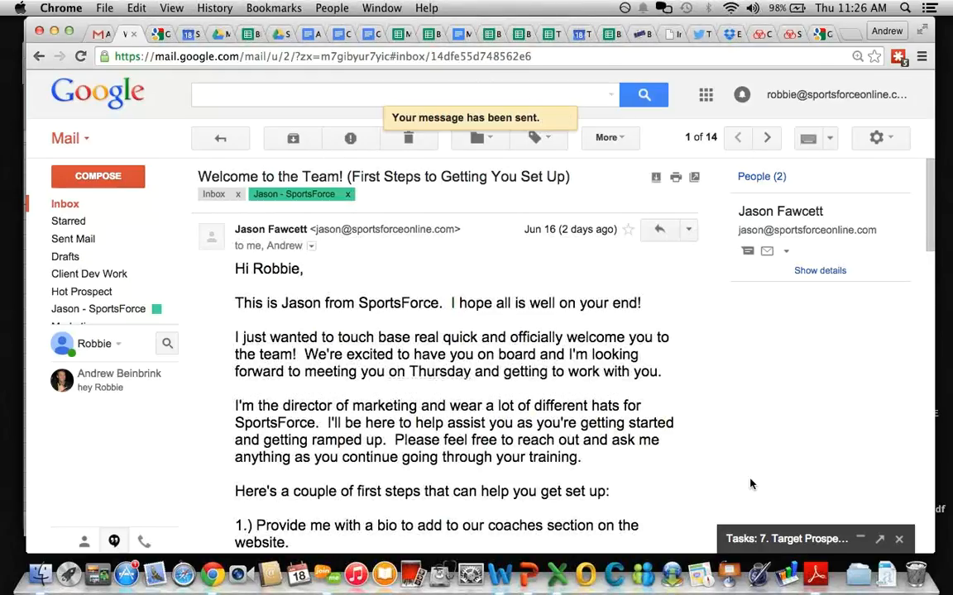
# Step: Cycle the welcome email's star marker through the blue, green check, purple question and orange options
pyautogui.click(628, 231)
pyautogui.click(628, 234)
pyautogui.click(629, 233)
pyautogui.click(629, 233)
pyautogui.click(629, 233)
pyautogui.click(628, 233)
pyautogui.click(629, 232)
pyautogui.click(629, 231)
# Step: Settle the welcome email's marker on the red exclamation star and expand the Tasks panel
pyautogui.click(628, 231)
pyautogui.click(628, 232)
pyautogui.click(628, 232)
pyautogui.click(629, 233)
pyautogui.click(629, 233)
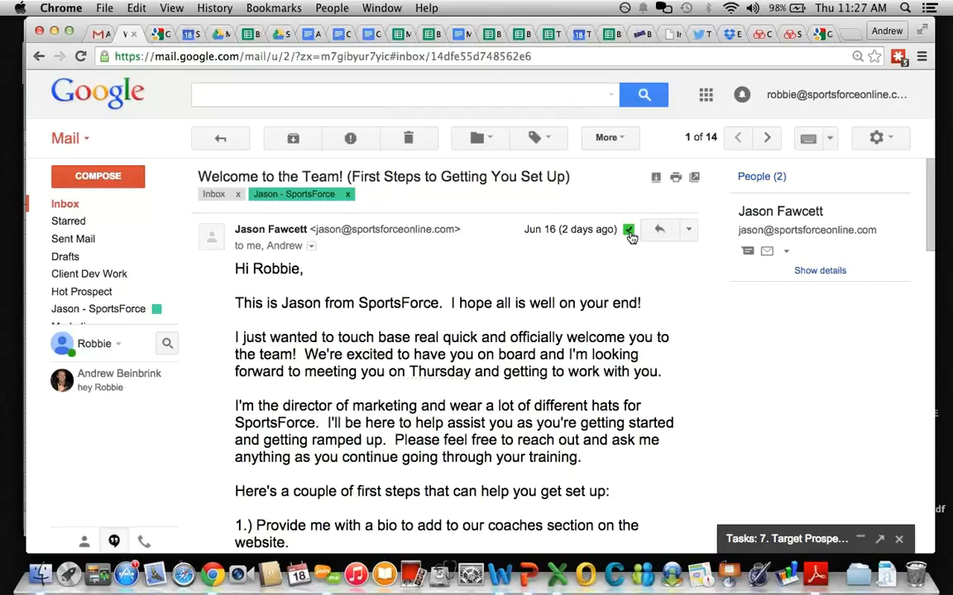
pyautogui.click(628, 232)
pyautogui.click(630, 233)
pyautogui.click(629, 232)
pyautogui.click(629, 233)
pyautogui.click(744, 538)
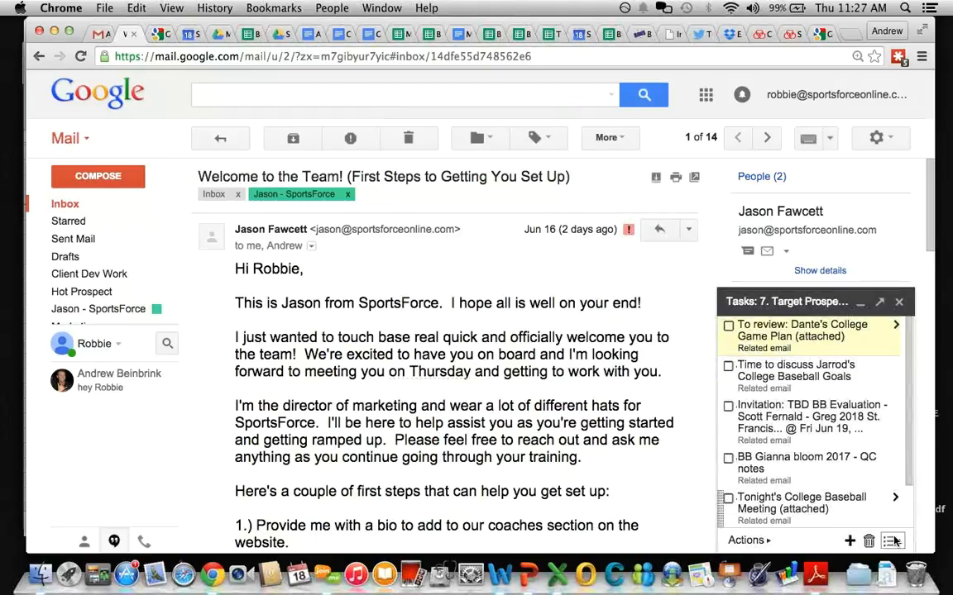
# Step: Create two new task lists named Friday and Thursday
pyautogui.click(891, 540)
pyautogui.click(805, 374)
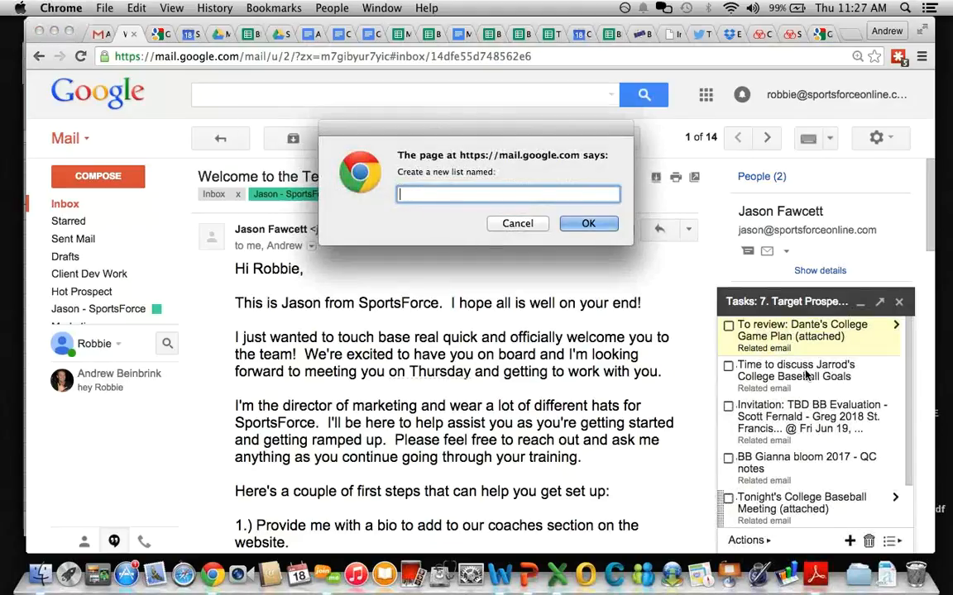
pyautogui.write('Friday')
pyautogui.press('Return')
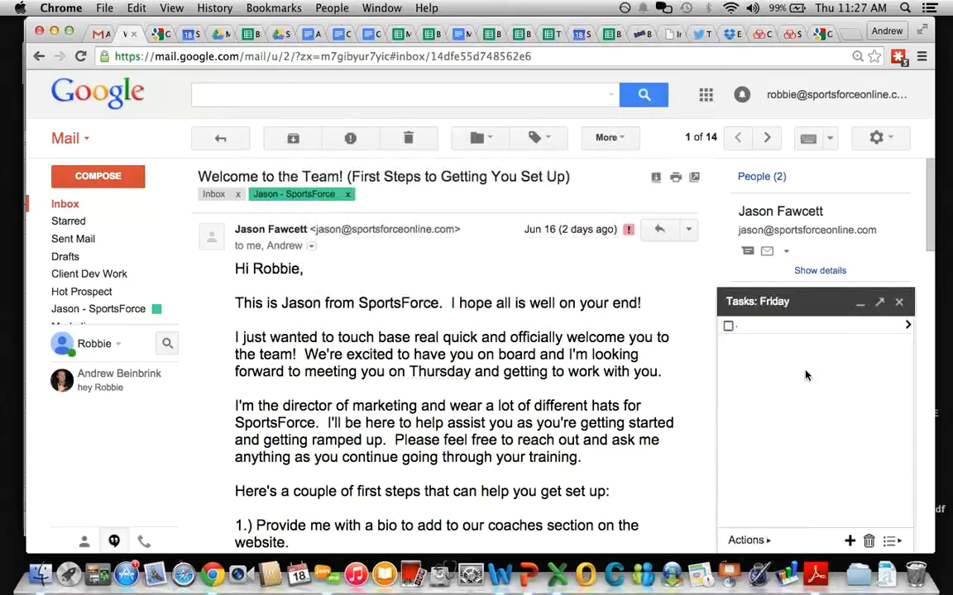
pyautogui.click(893, 540)
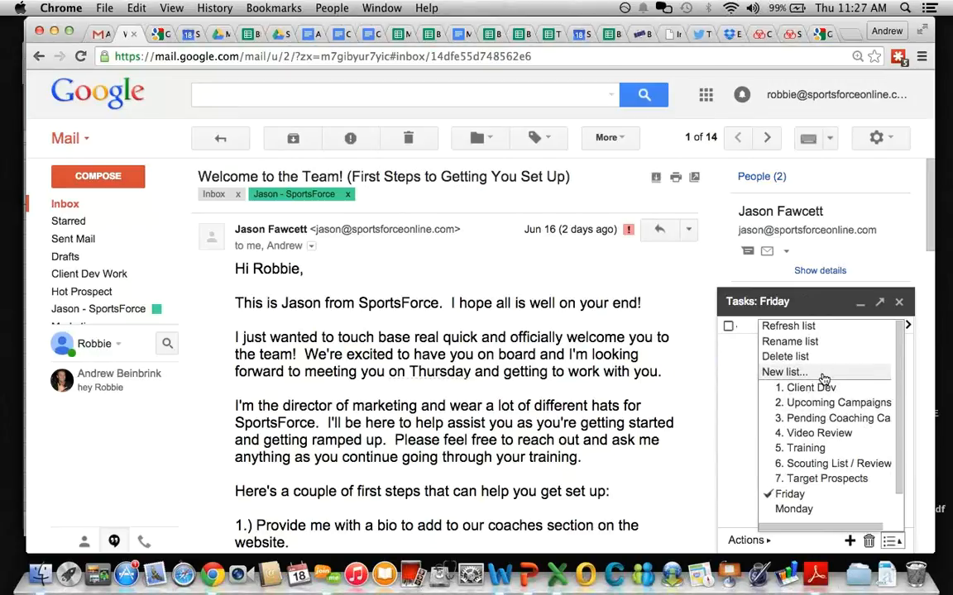
pyautogui.click(773, 373)
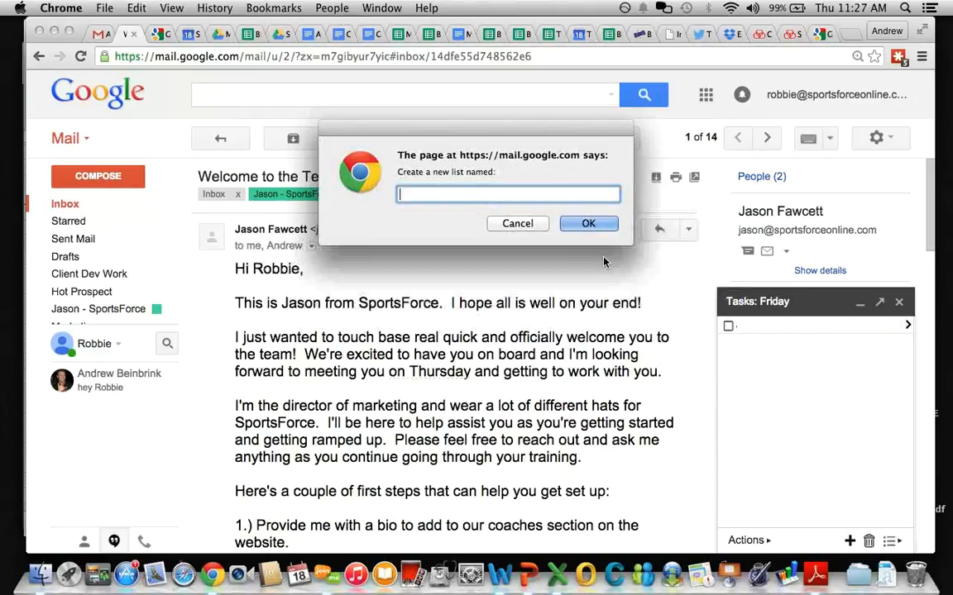
pyautogui.write('Thursday')
pyautogui.press('Return')
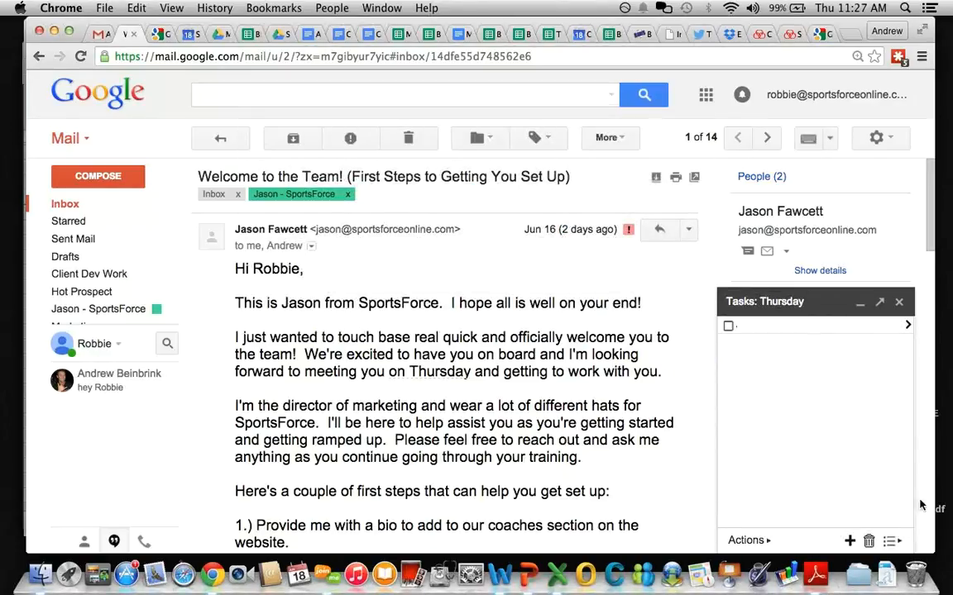
# Step: Add a new task list named 'Day – Wednesday'
pyautogui.click(891, 541)
pyautogui.scroll(-1, 827, 499)
pyautogui.scroll(-1, 827, 498)
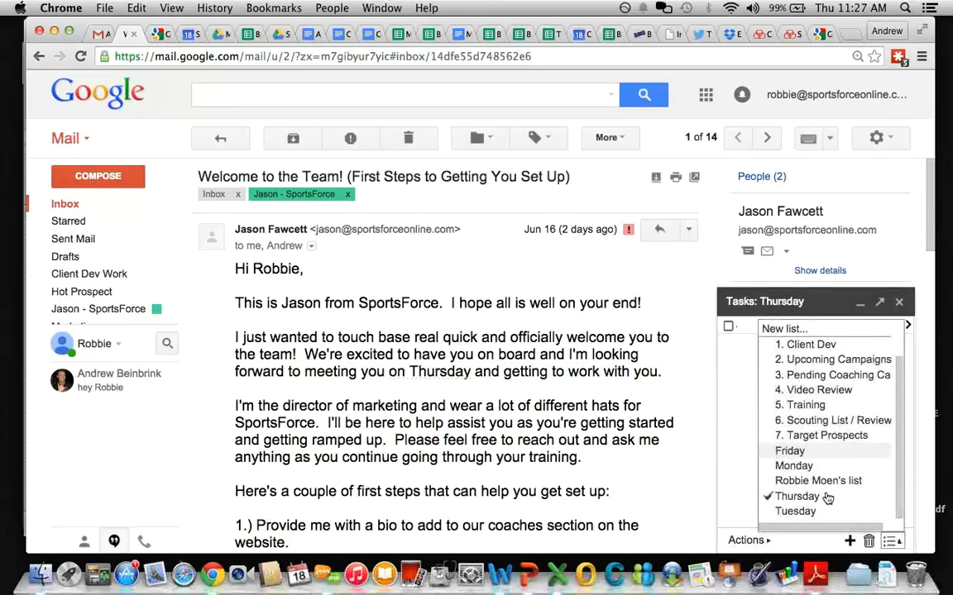
pyautogui.click(893, 541)
pyautogui.click(893, 541)
pyautogui.scroll(-2, 834, 473)
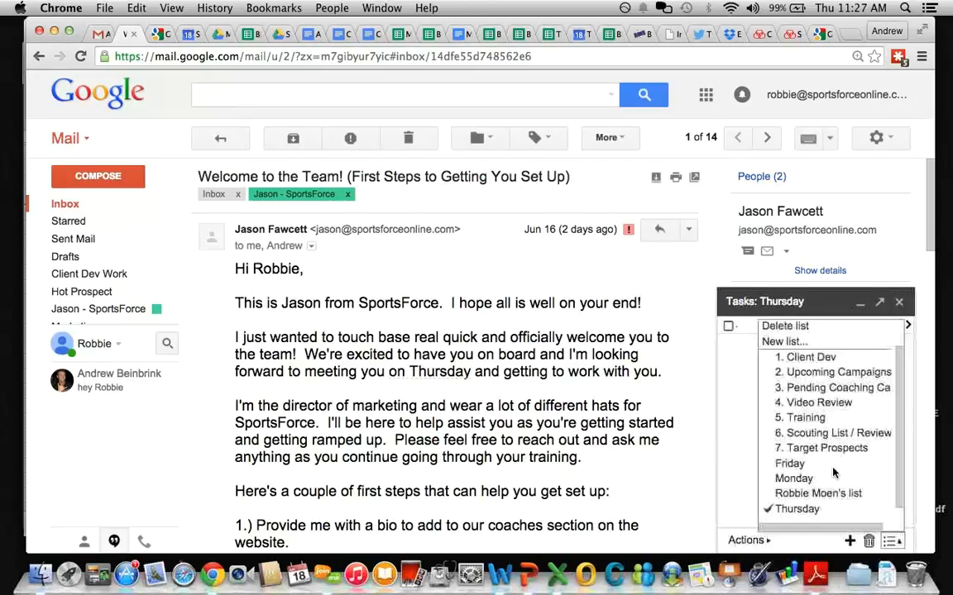
pyautogui.click(784, 341)
pyautogui.write('We')
pyautogui.press('BackSpace')
pyautogui.press('BackSpace')
pyautogui.write('Day')
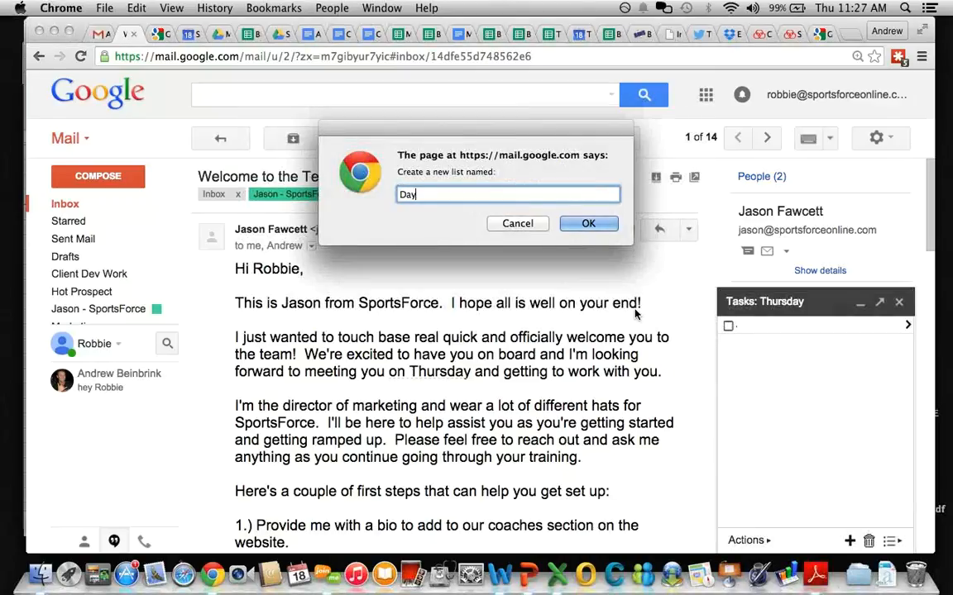
pyautogui.write(' – Wednesday')
pyautogui.press('Return')
# Step: Switch the Tasks panel back to the Friday list
pyautogui.click(890, 540)
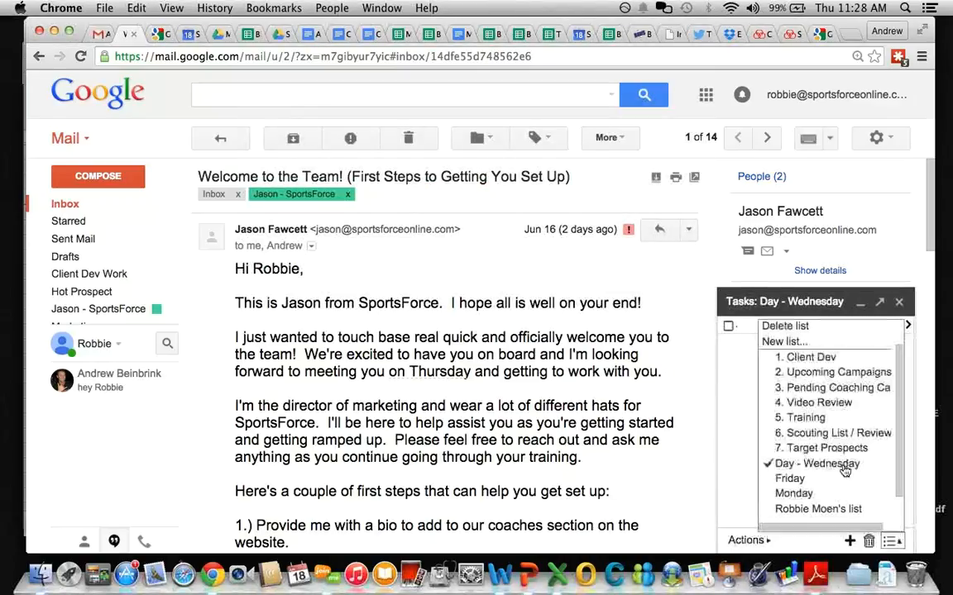
pyautogui.scroll(1, 812, 378)
pyautogui.scroll(-2, 813, 379)
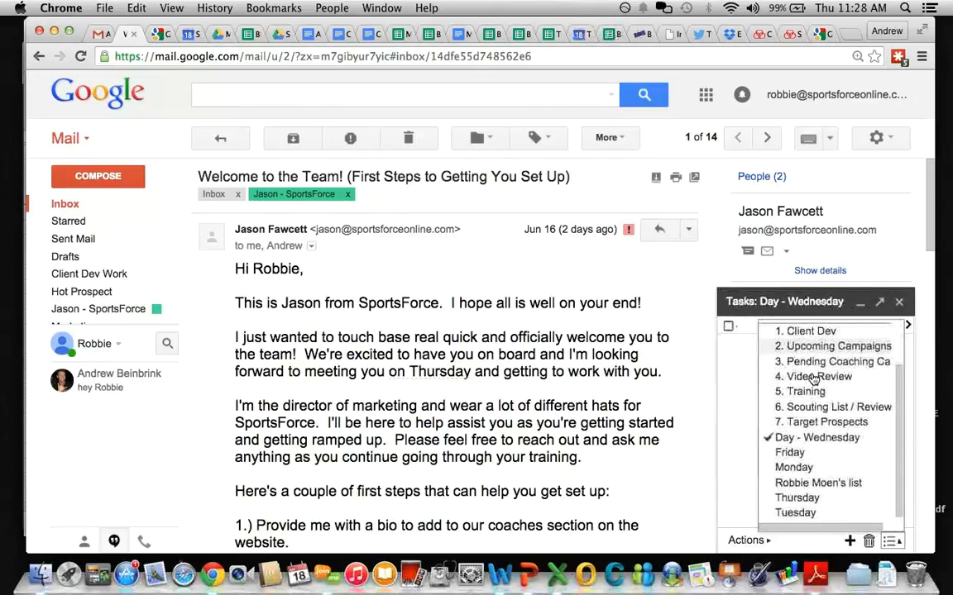
pyautogui.scroll(3, 819, 378)
pyautogui.click(789, 501)
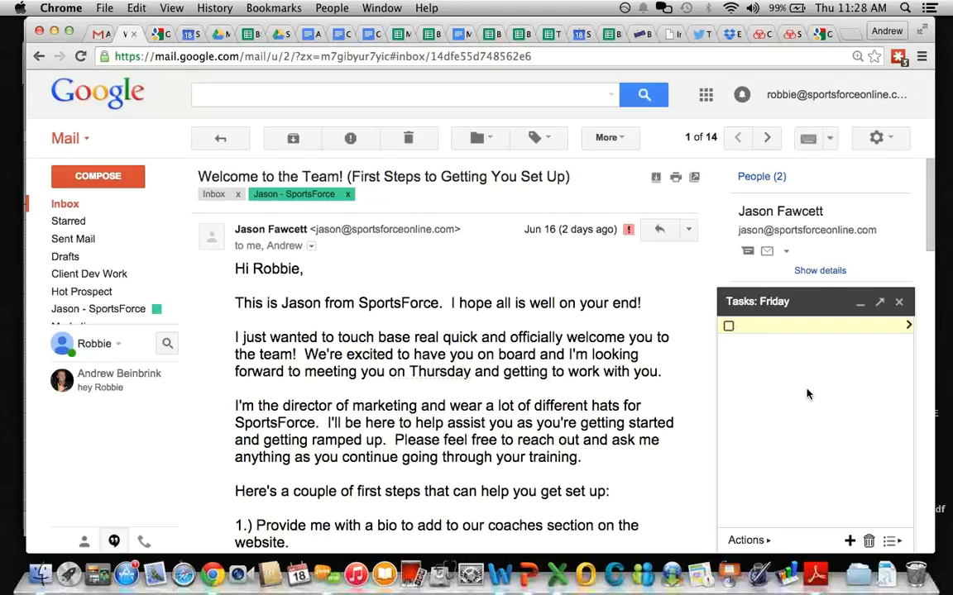
# Step: Minimize the Tasks panel in the other Gmail tab, then return to the Welcome to the Team! account
pyautogui.click(92, 34)
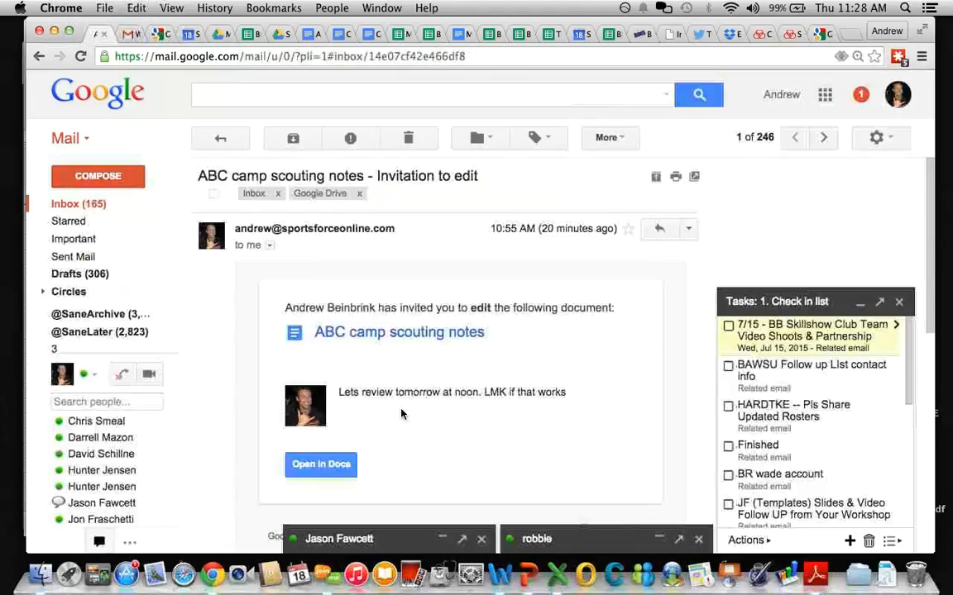
pyautogui.click(936, 539)
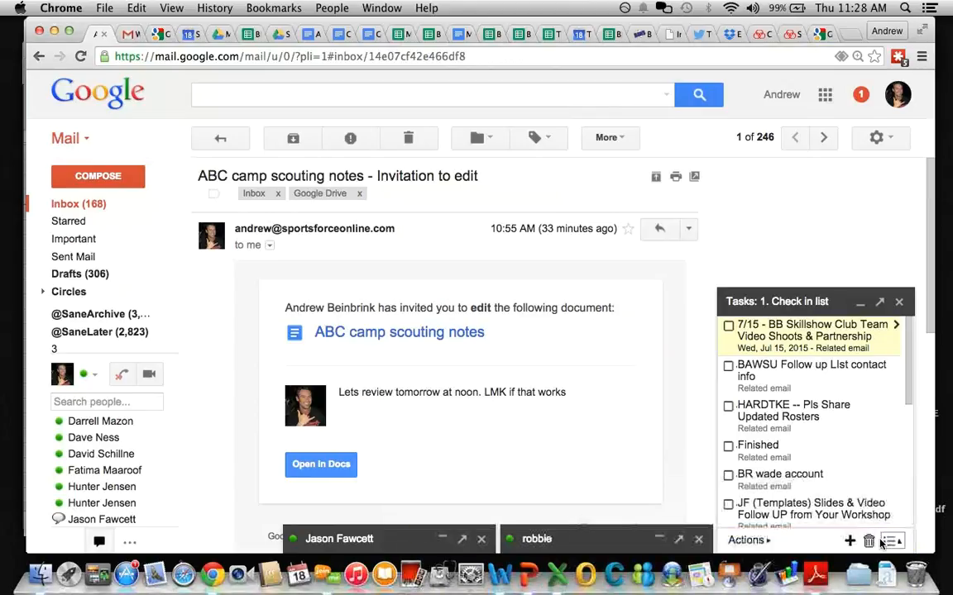
pyautogui.click(888, 542)
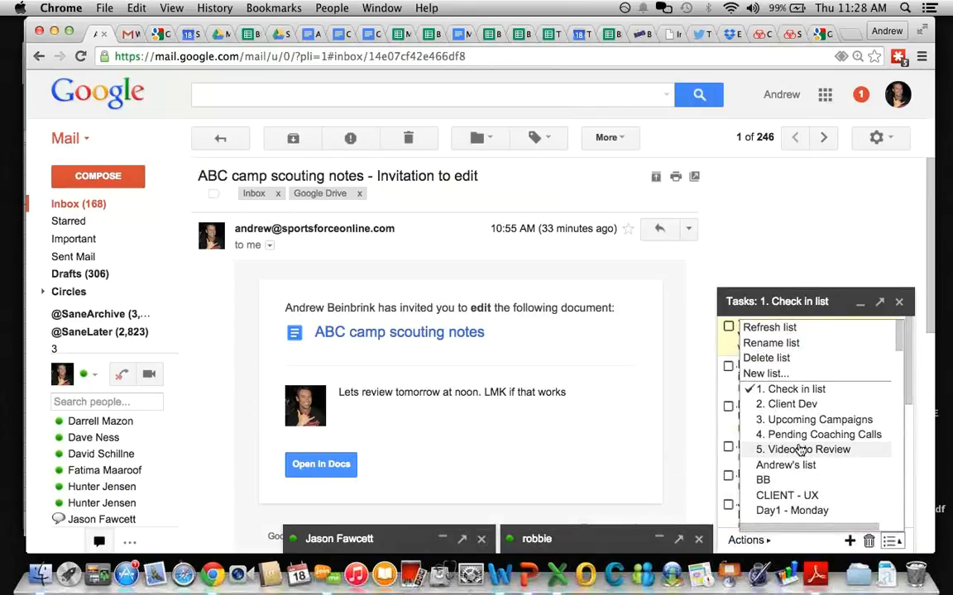
pyautogui.scroll(-3, 800, 451)
pyautogui.click(800, 306)
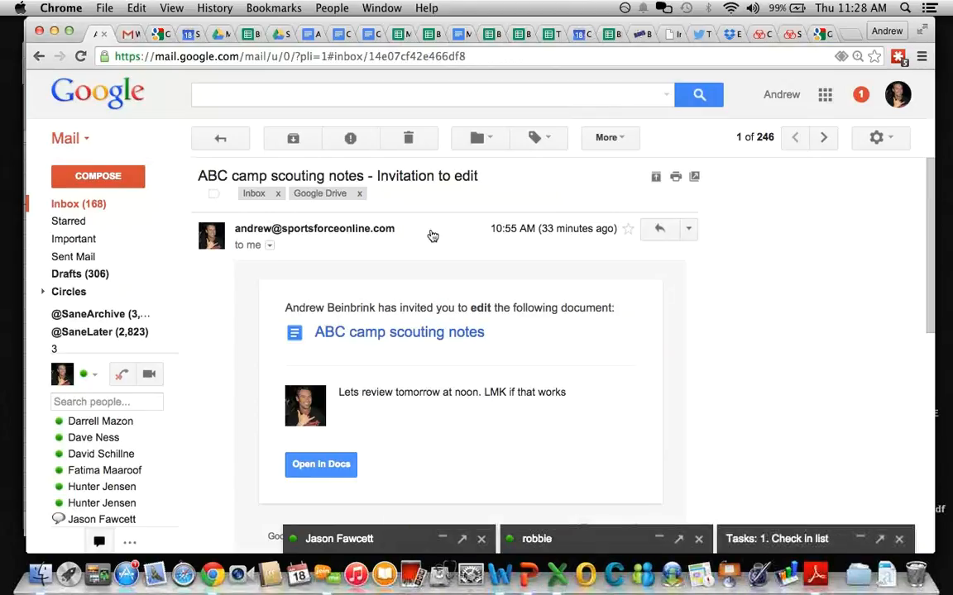
pyautogui.click(128, 34)
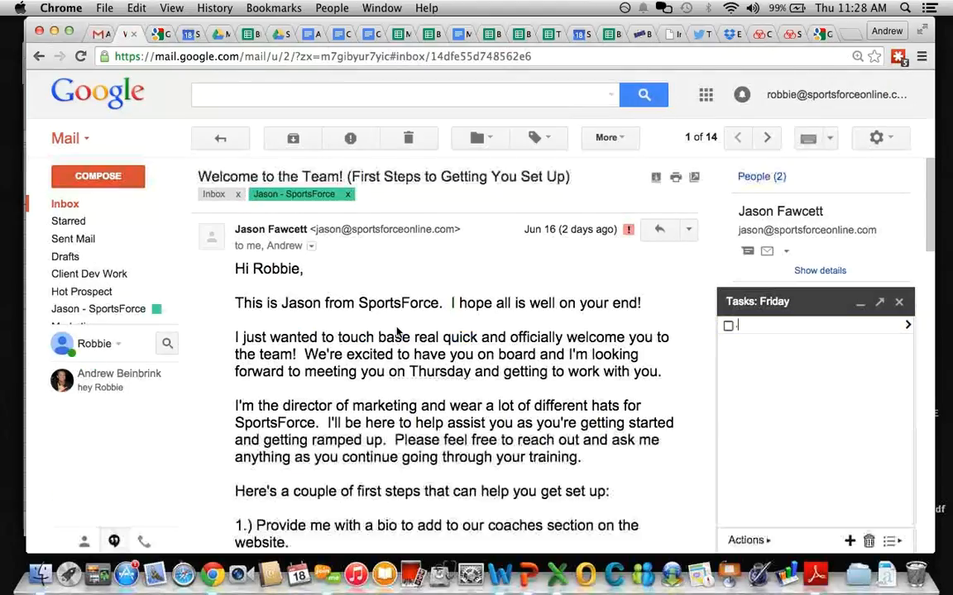
# Step: Rename the Friday task list to 'Day 5 - Friday'
pyautogui.click(887, 542)
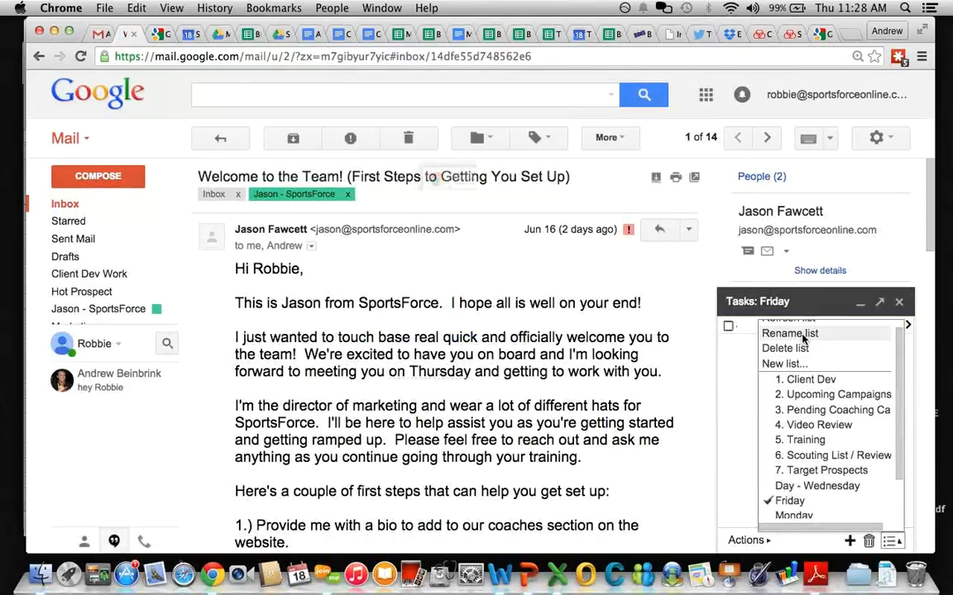
pyautogui.click(803, 339)
pyautogui.write('Day 5 - Friday')
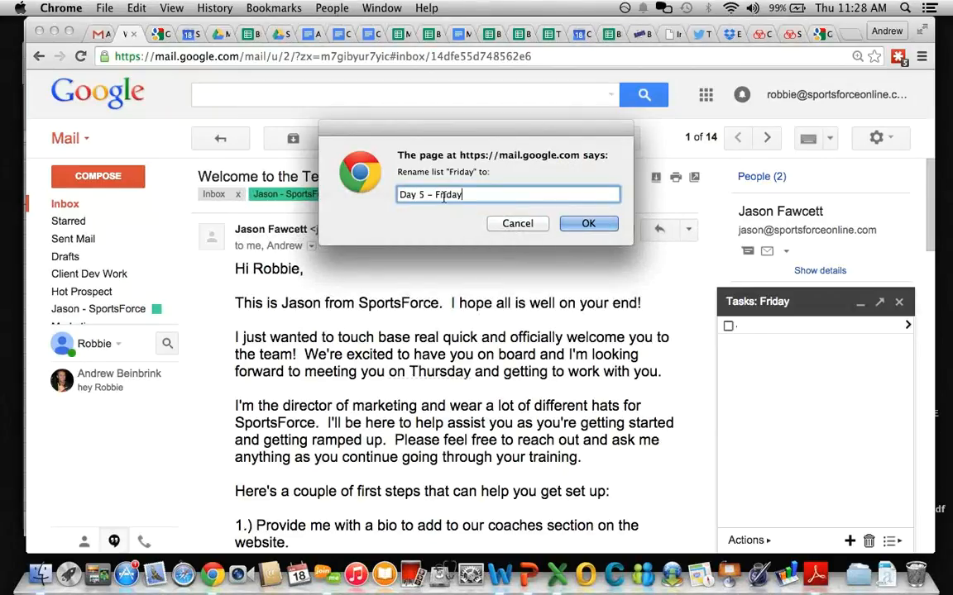
pyautogui.press('Return')
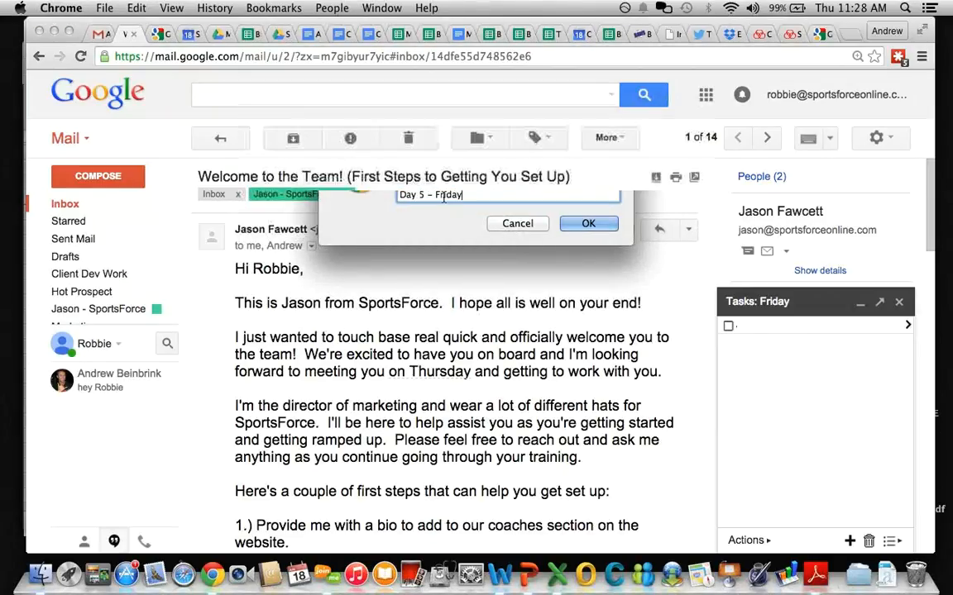
# Step: Rename the Day - Wednesday list to 'Day 3 - Wednesday'
pyautogui.click(889, 541)
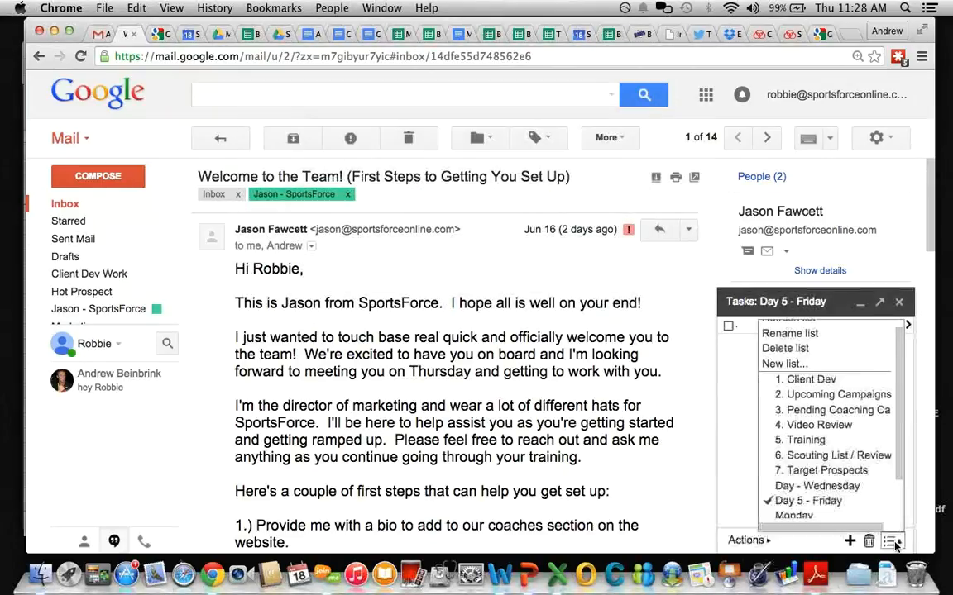
pyautogui.click(815, 486)
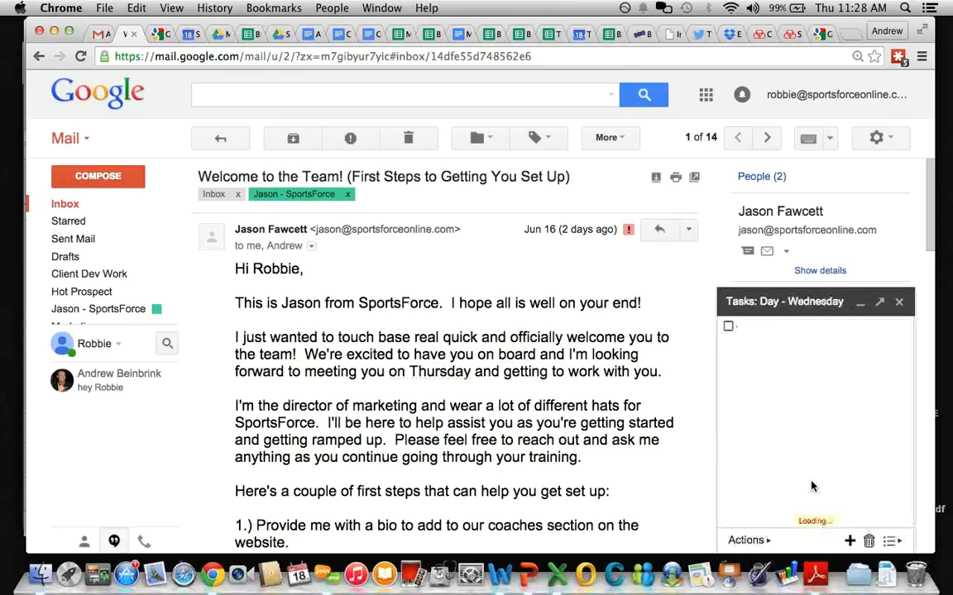
pyautogui.click(890, 541)
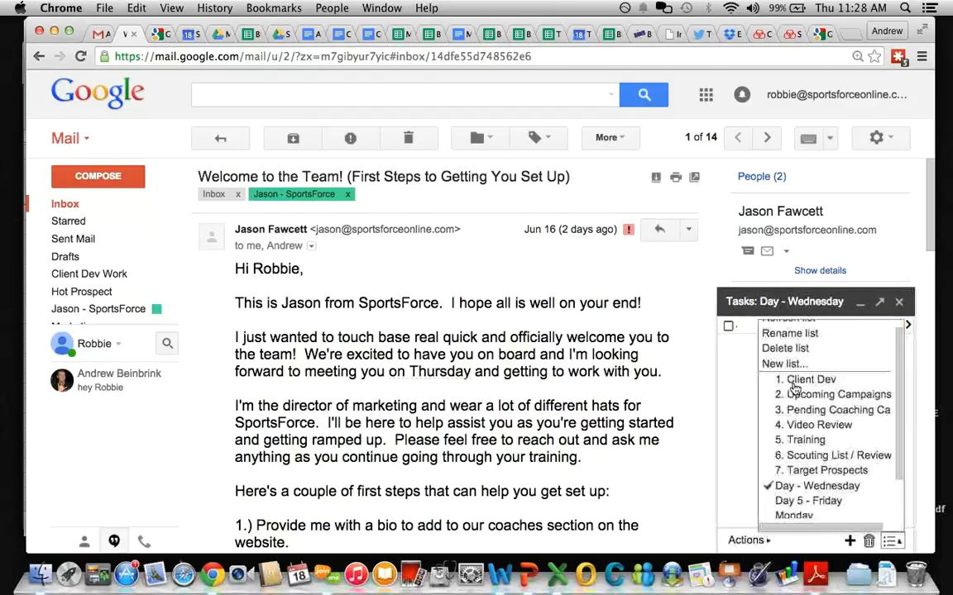
pyautogui.click(790, 334)
pyautogui.write('Day ')
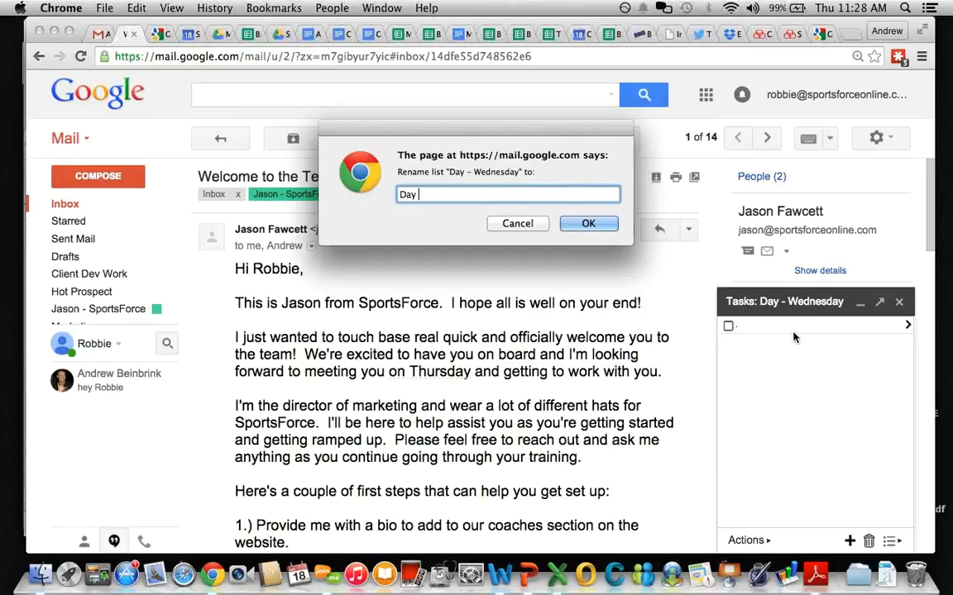
pyautogui.write('3 - Wednesday')
pyautogui.press('Return')
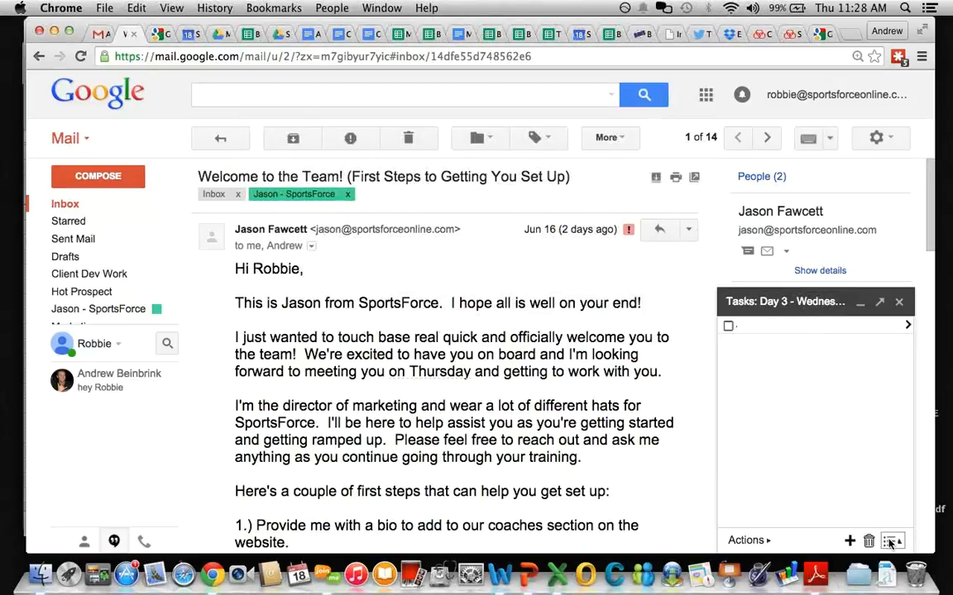
# Step: Rename the Monday task list to 'Day 1 - Monday'
pyautogui.click(890, 542)
pyautogui.scroll(-2, 807, 467)
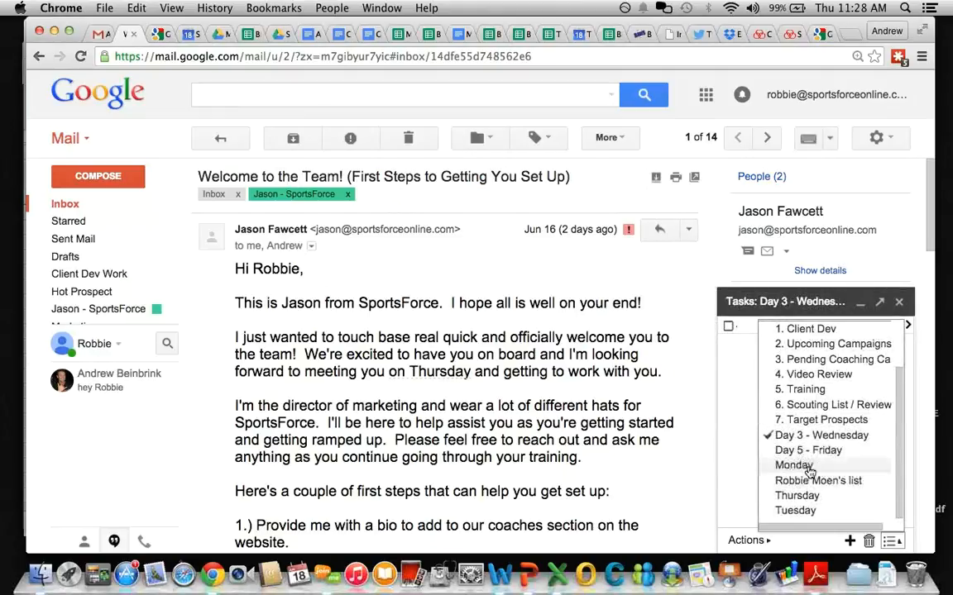
pyautogui.click(809, 469)
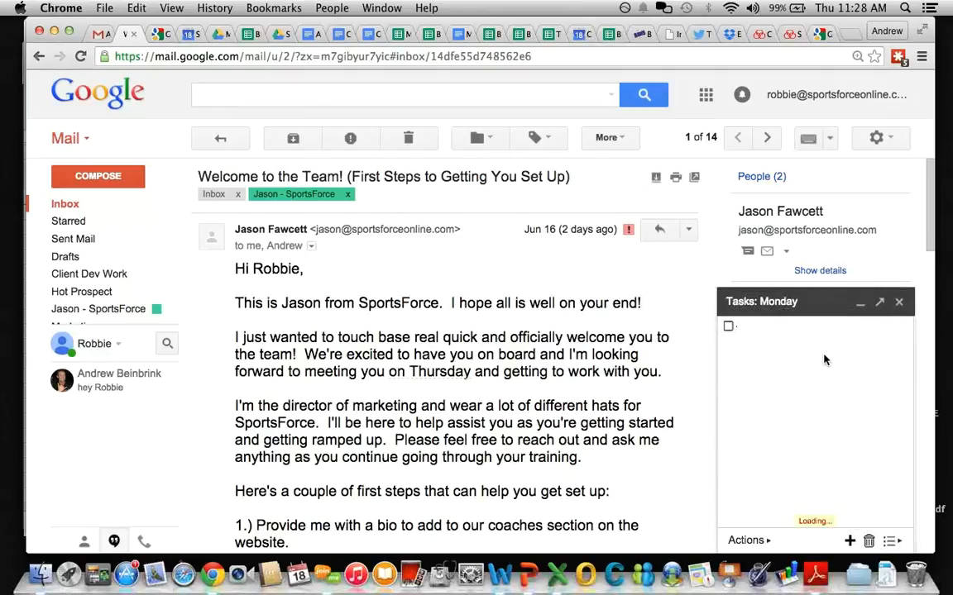
pyautogui.click(889, 541)
pyautogui.scroll(1, 807, 378)
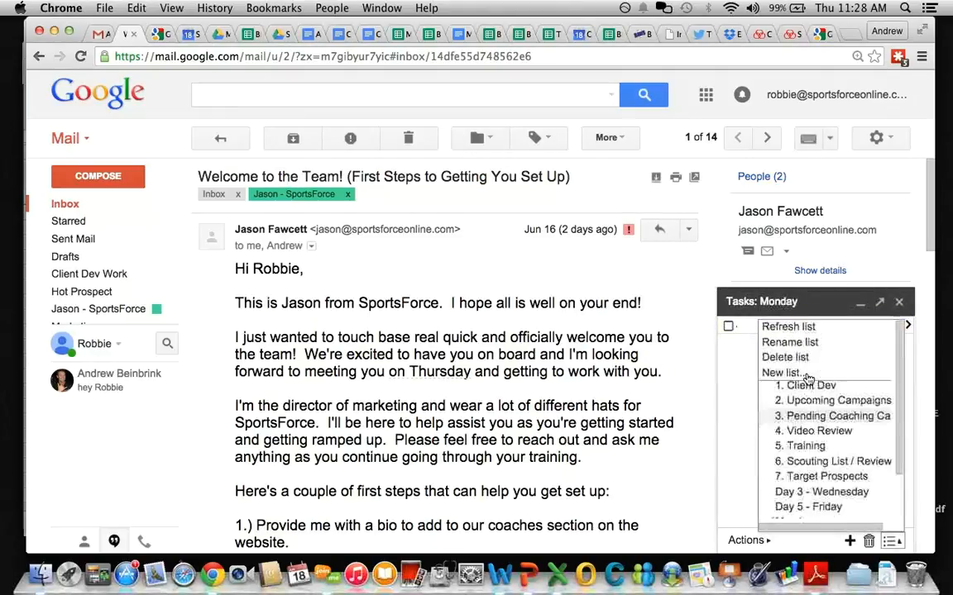
pyautogui.click(796, 343)
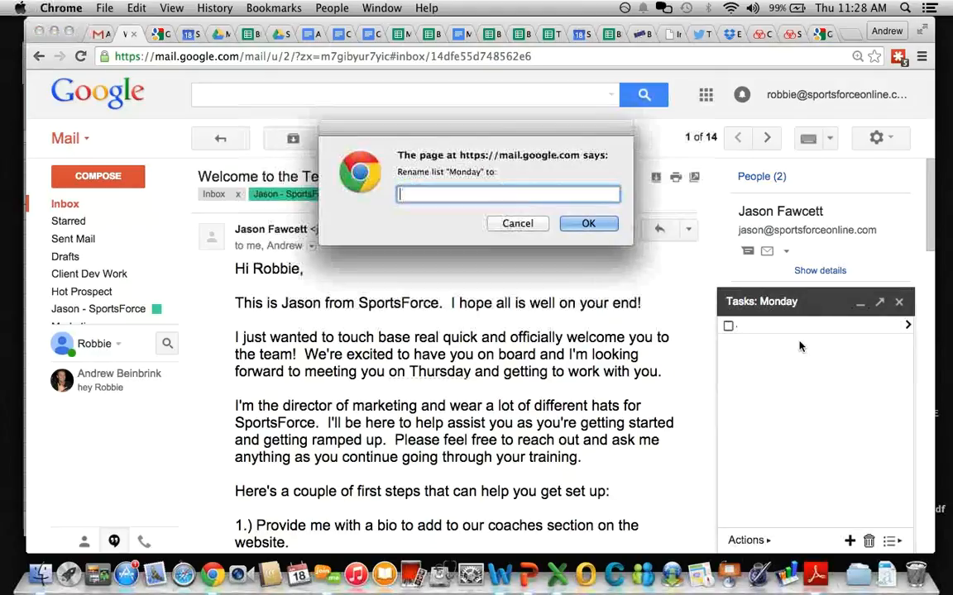
pyautogui.write('Day 1 - Monday')
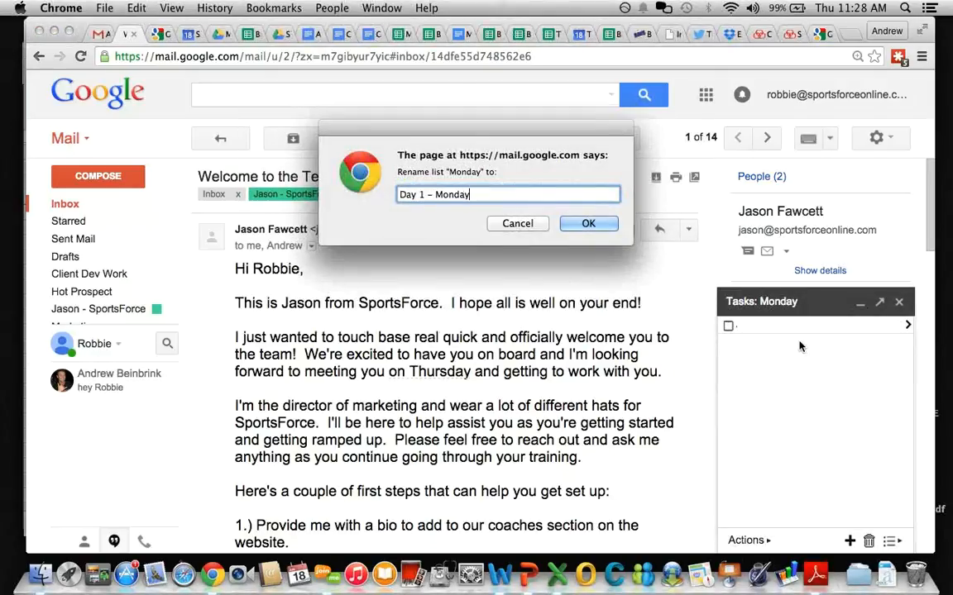
pyautogui.press('Return')
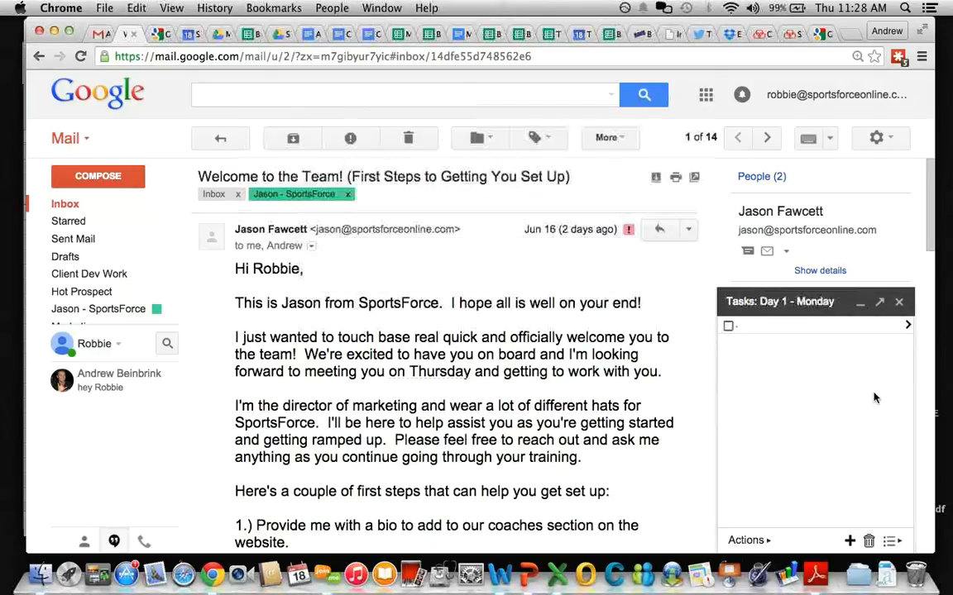
pyautogui.click(892, 542)
pyautogui.scroll(-2, 829, 469)
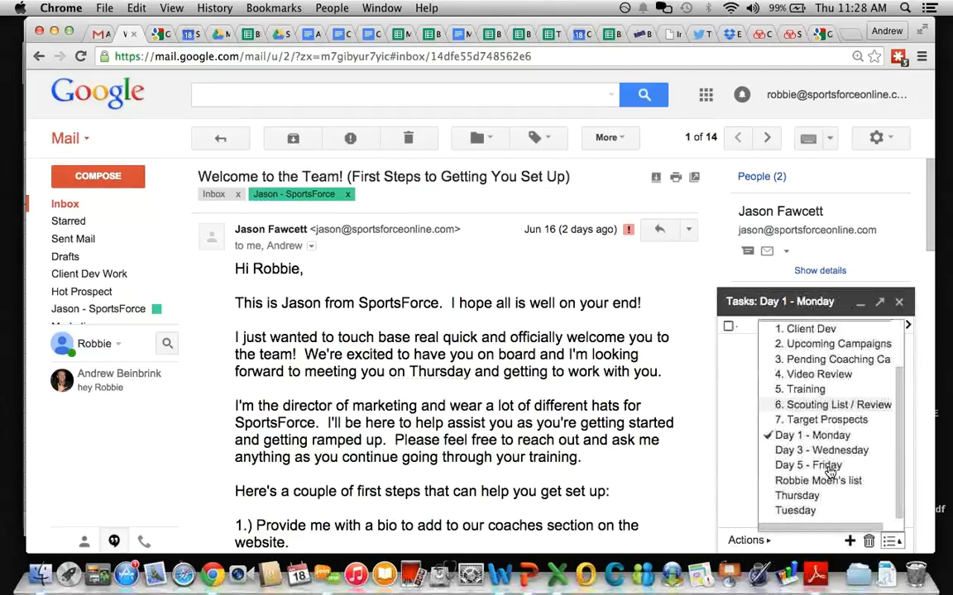
# Step: Rename the Thursday task list to 'Day 4 - Thursday'
pyautogui.click(833, 496)
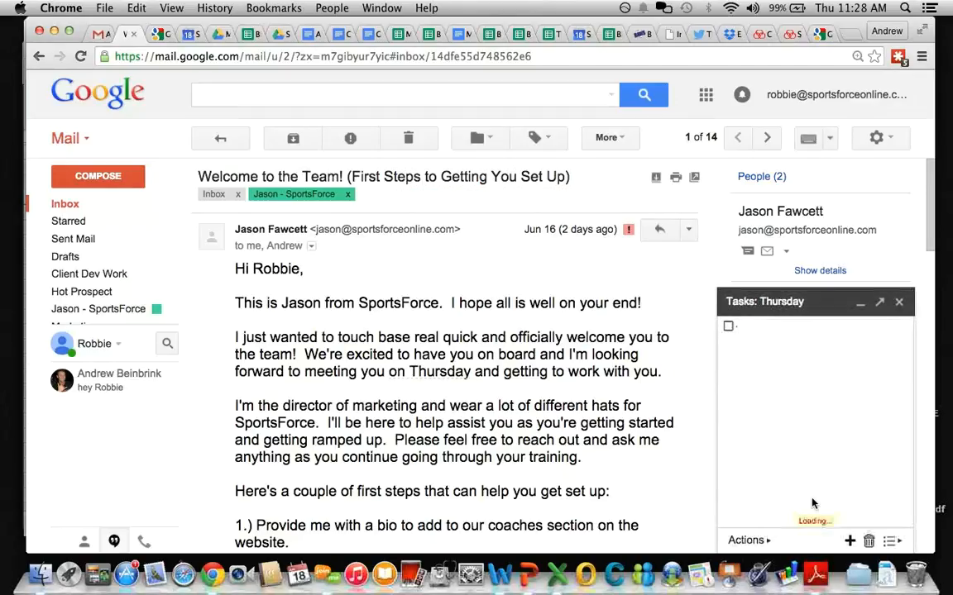
pyautogui.click(892, 542)
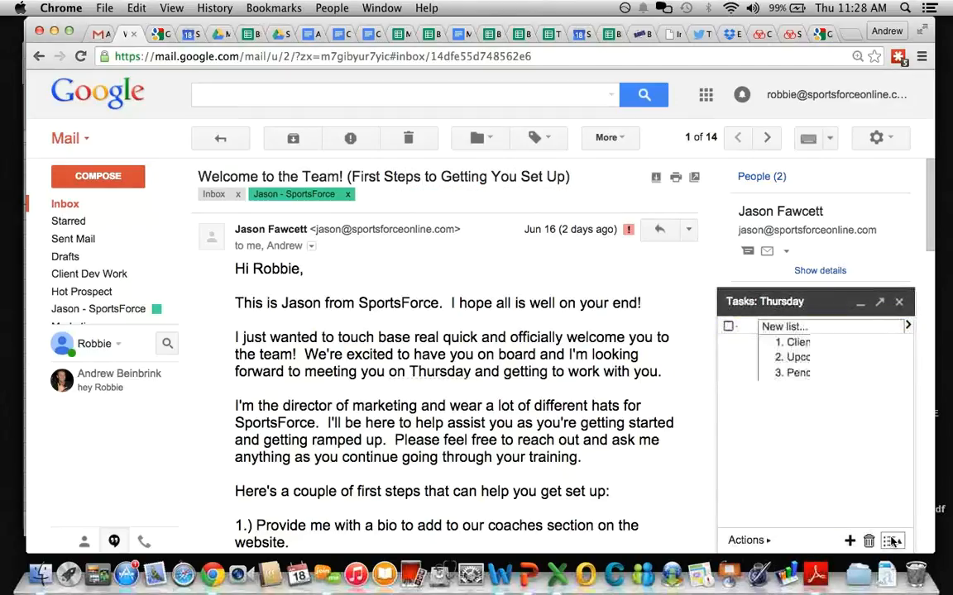
pyautogui.scroll(2, 796, 367)
pyautogui.click(801, 341)
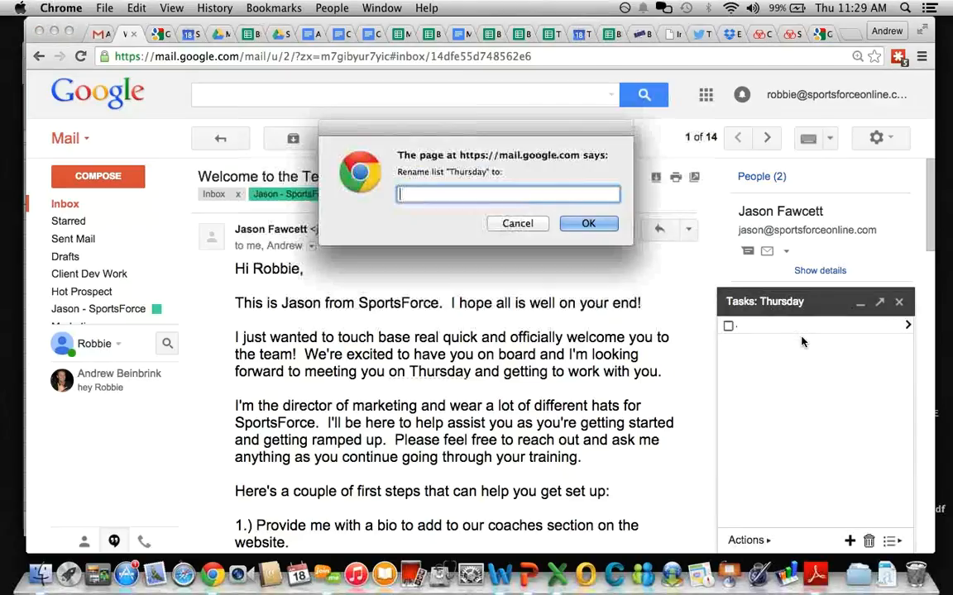
pyautogui.write('Day S')
pyautogui.press('BackSpace')
pyautogui.write('4 - Thursday')
pyautogui.press('Return')
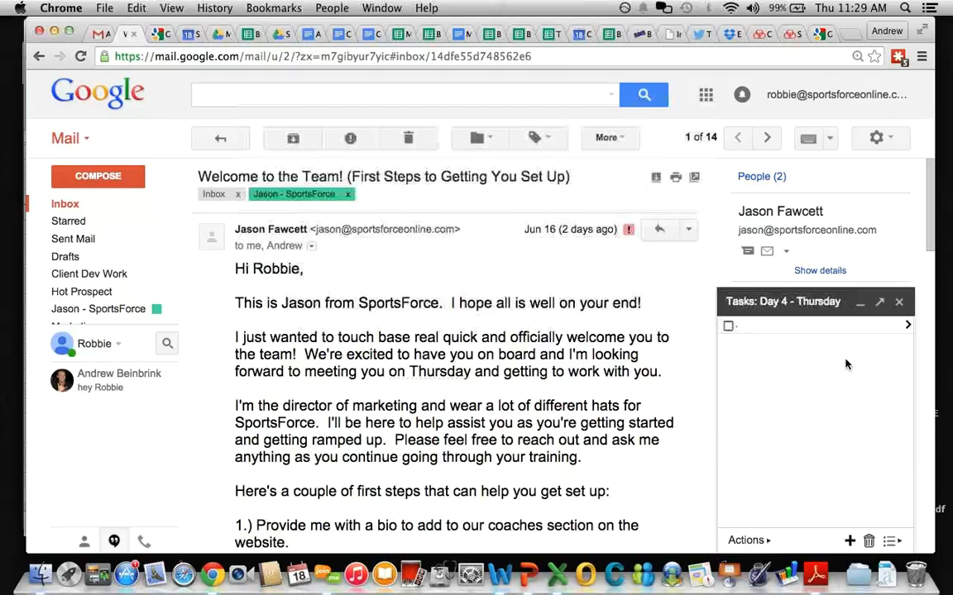
# Step: Rename the Tuesday task list to 'Day 2 - Tuesday'
pyautogui.click(890, 541)
pyautogui.scroll(-3, 843, 488)
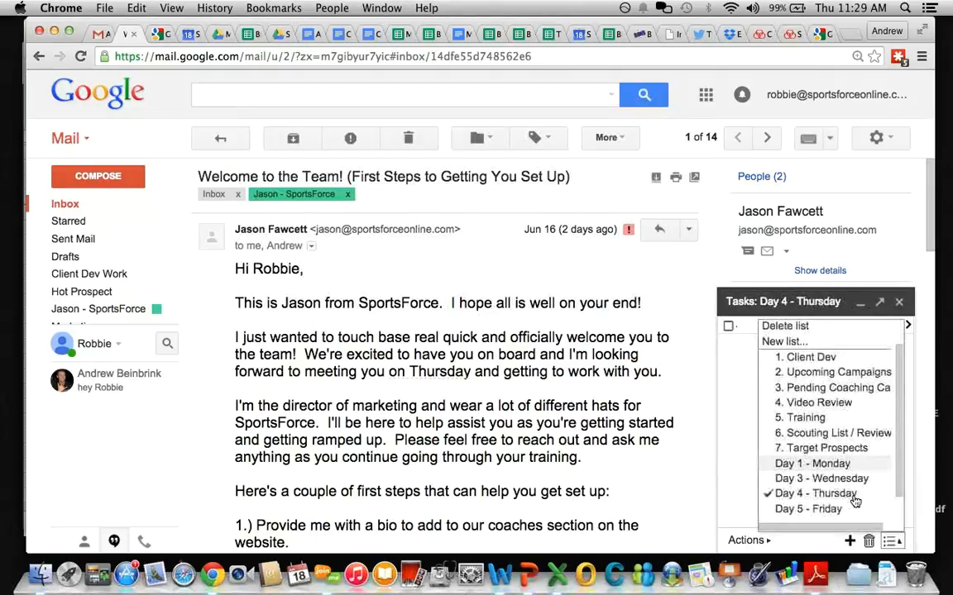
pyautogui.click(796, 511)
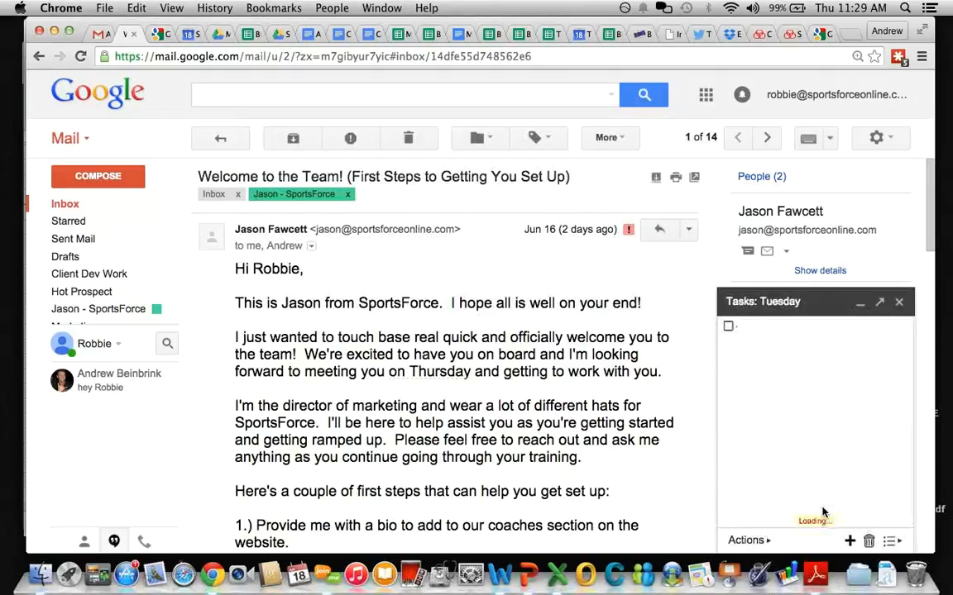
pyautogui.click(890, 541)
pyautogui.scroll(2, 840, 407)
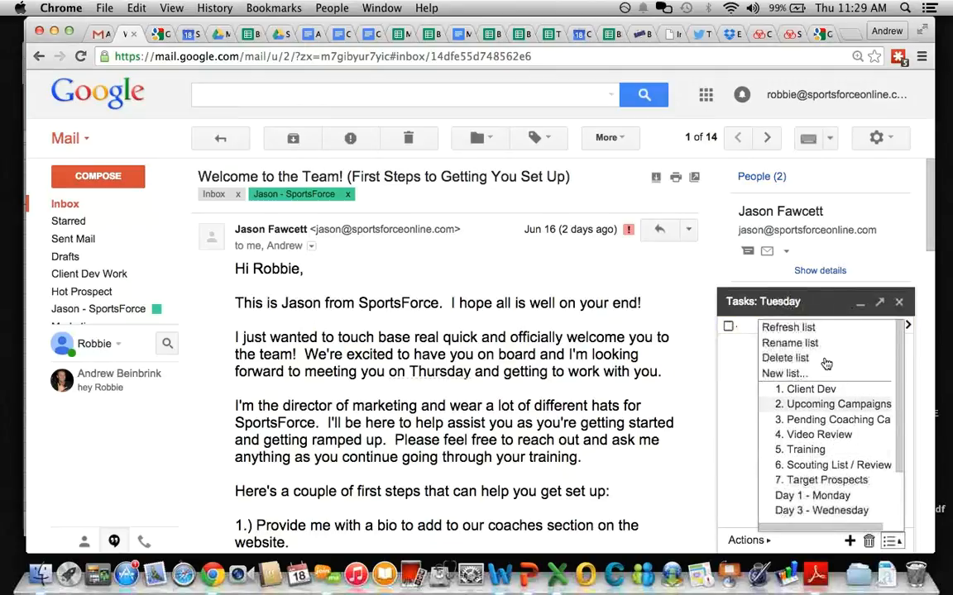
pyautogui.click(765, 342)
pyautogui.write('Day ')
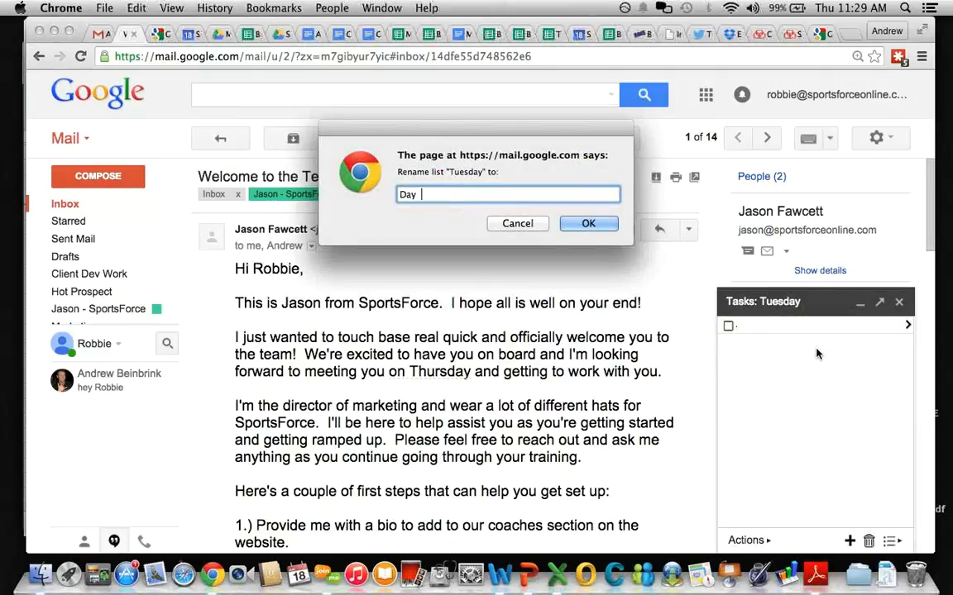
pyautogui.write('2 - Tuesda')
pyautogui.write('y')
pyautogui.press('Return')
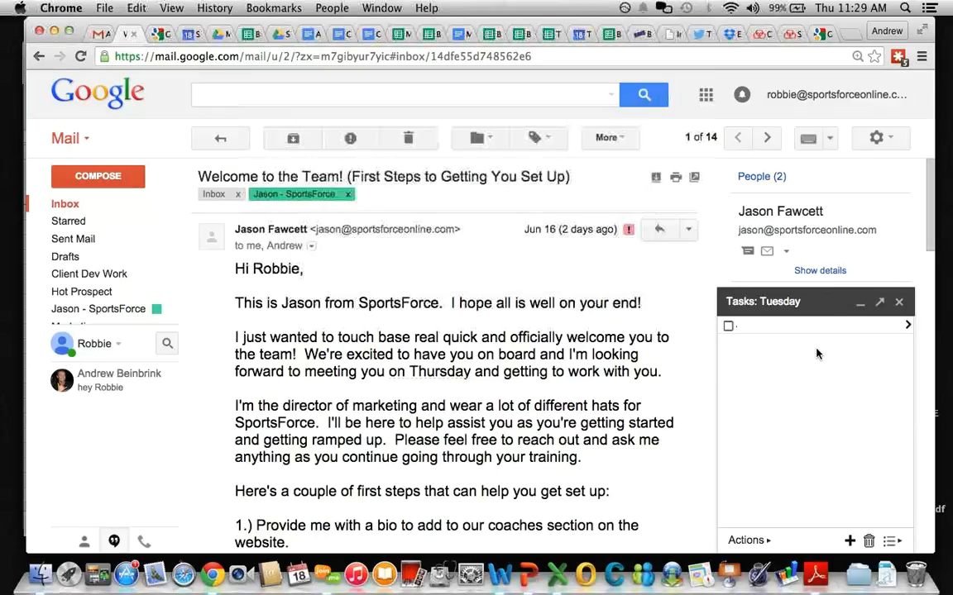
# Step: Create new task lists named 'Day 6 - Sat' and 'Day 7 - Sun'
pyautogui.click(899, 541)
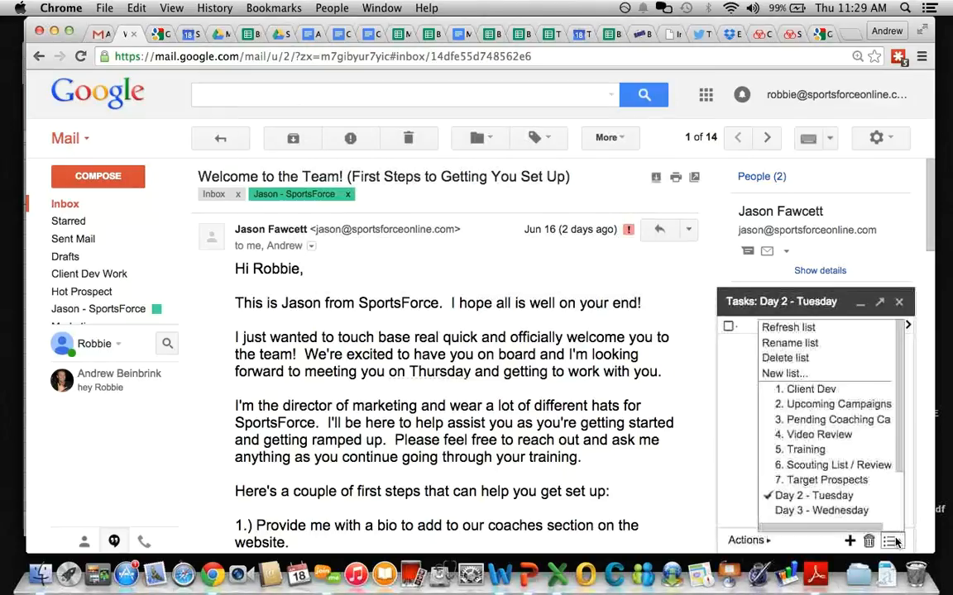
pyautogui.click(782, 373)
pyautogui.write('Day 6 - Sat')
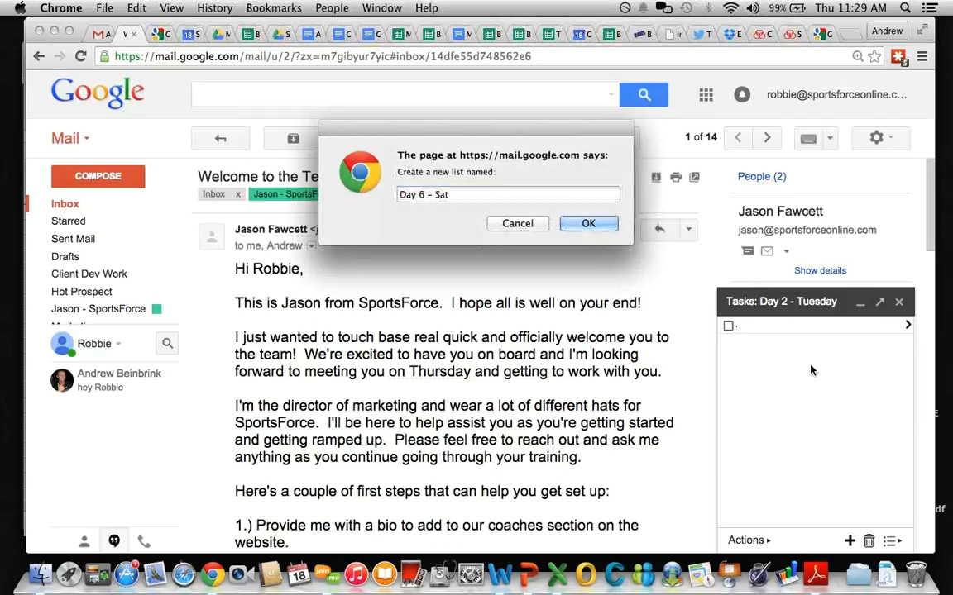
pyautogui.press('Return')
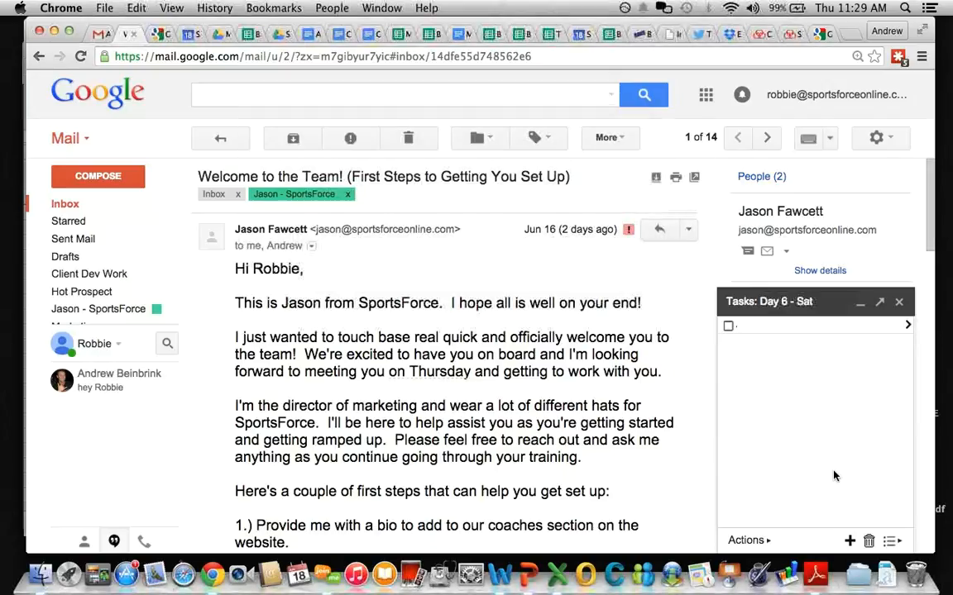
pyautogui.click(891, 541)
pyautogui.click(803, 373)
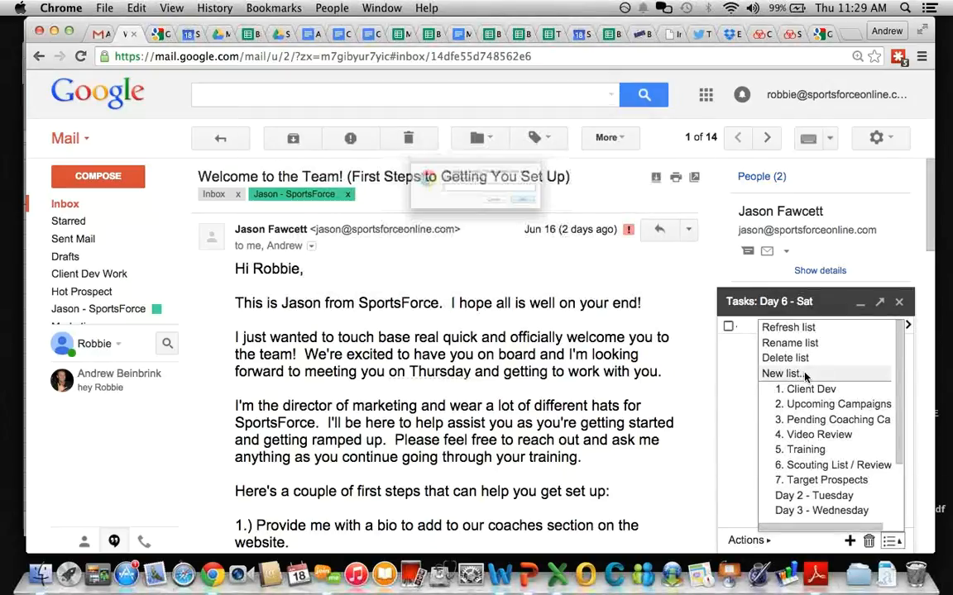
pyautogui.write('Day 7')
pyautogui.write('- Sun')
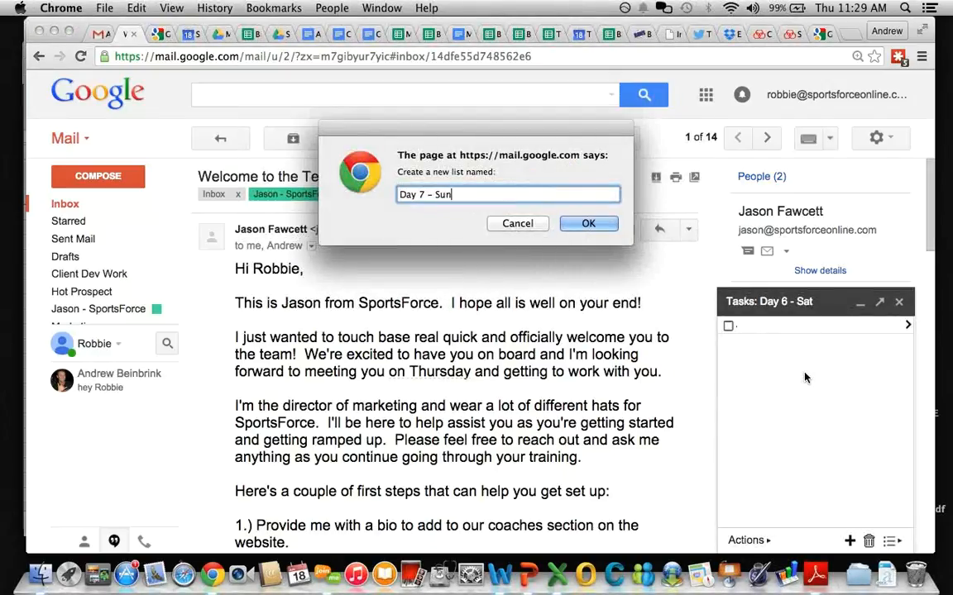
pyautogui.press('Return')
# Step: Switch the Tasks panel to the Monday list
pyautogui.click(891, 542)
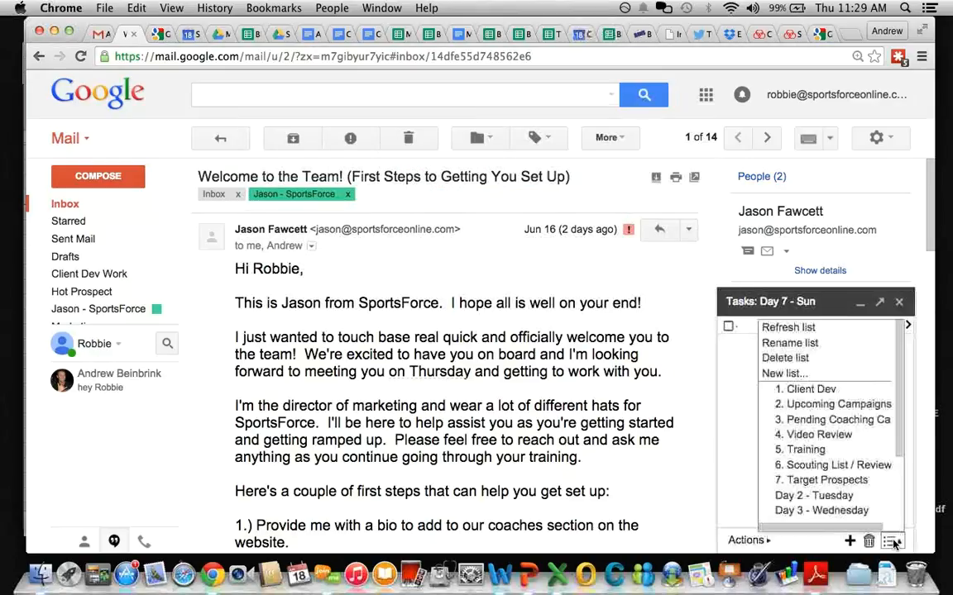
pyautogui.scroll(-3, 827, 434)
pyautogui.scroll(-3, 828, 436)
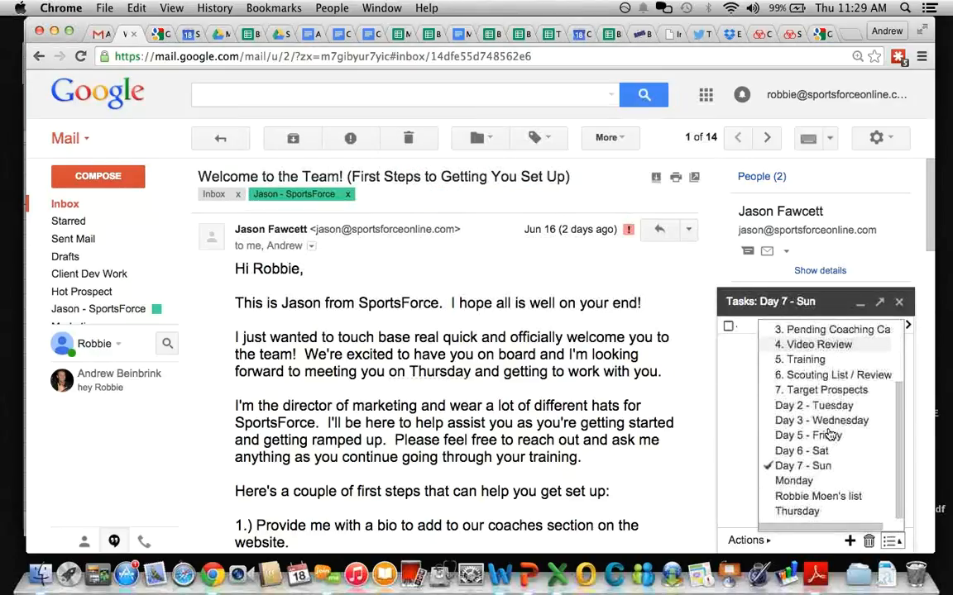
pyautogui.click(801, 497)
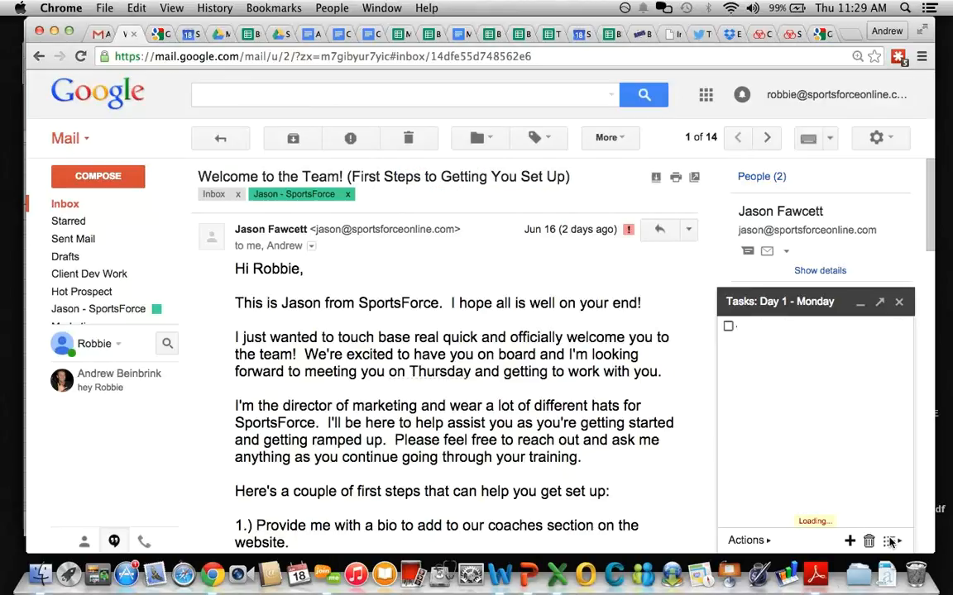
# Step: Rename the Monday list to 'Day 1 – Monday' and check it among the task lists
pyautogui.click(890, 541)
pyautogui.scroll(3, 814, 372)
pyautogui.scroll(2, 814, 372)
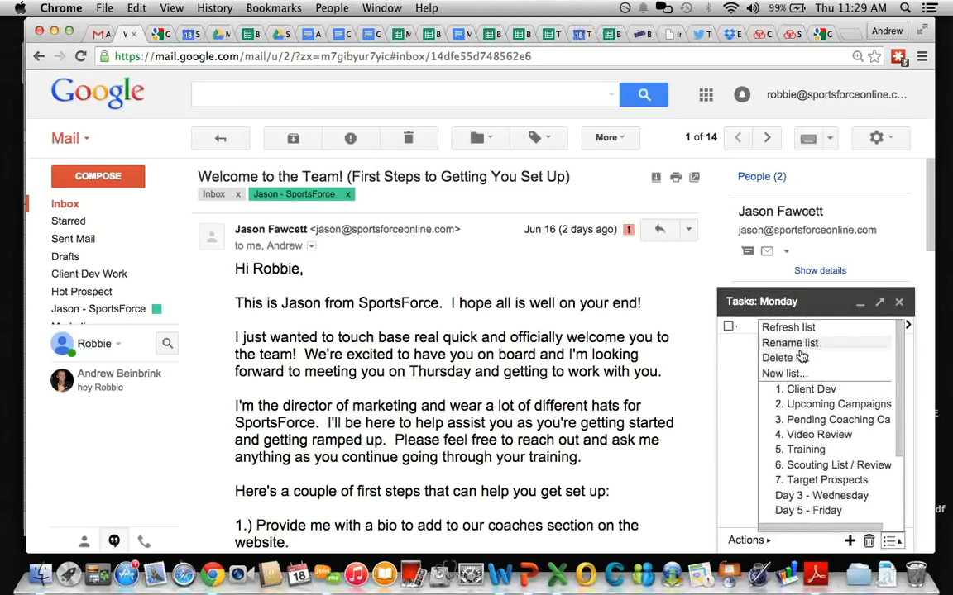
pyautogui.click(808, 345)
pyautogui.write('Day 1 – Monday')
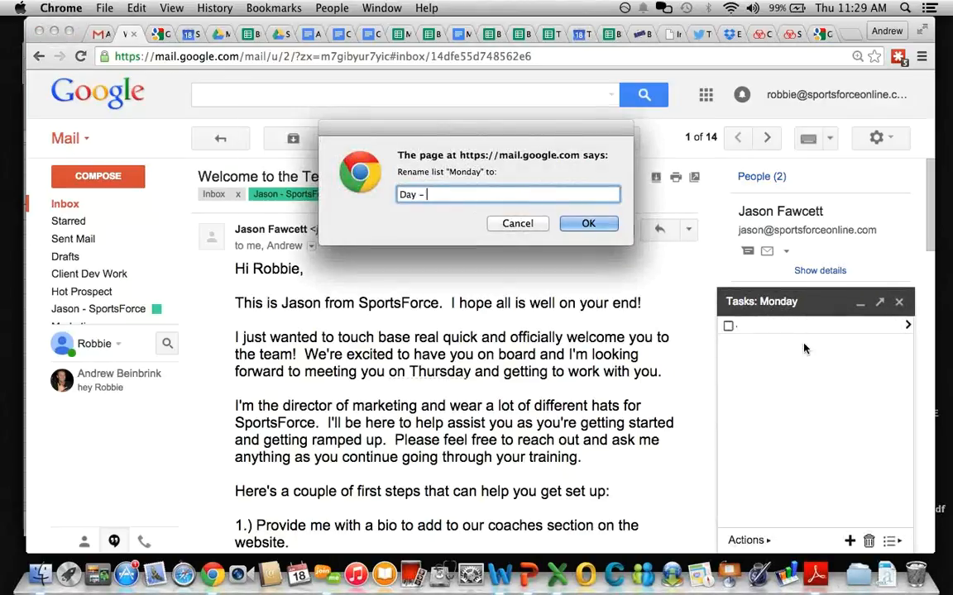
pyautogui.press('Return')
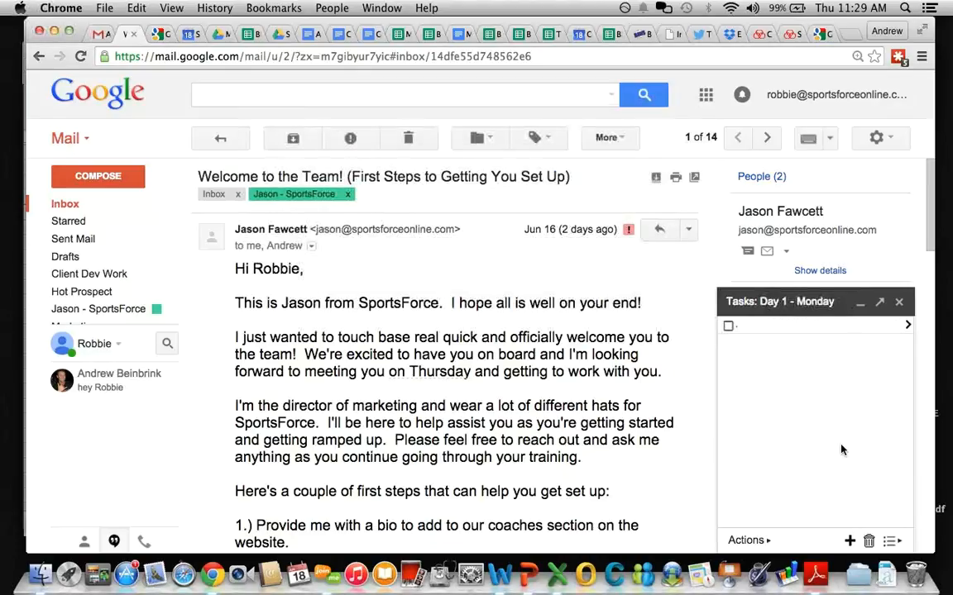
pyautogui.click(891, 541)
pyautogui.scroll(-5, 845, 476)
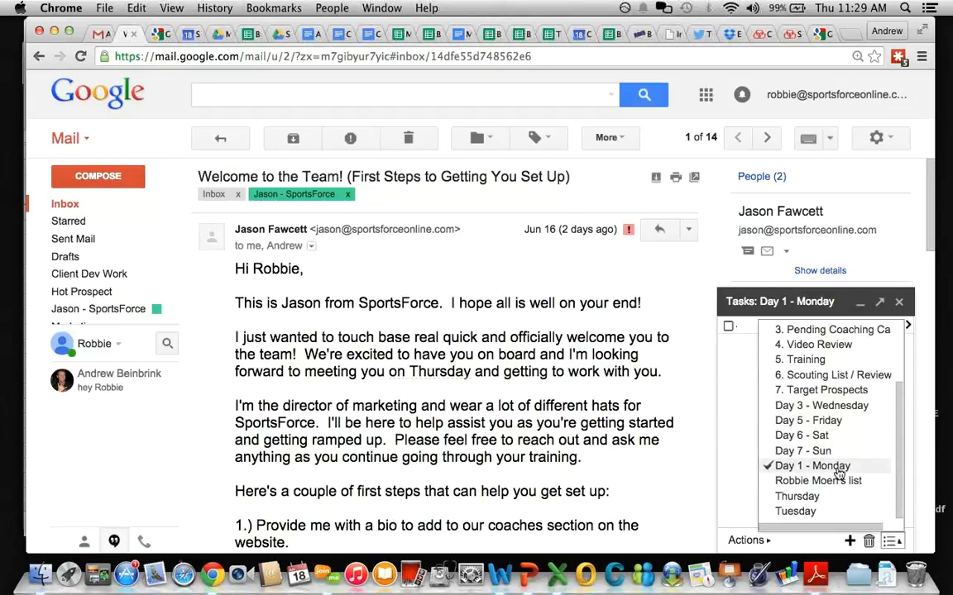
pyautogui.scroll(5, 835, 453)
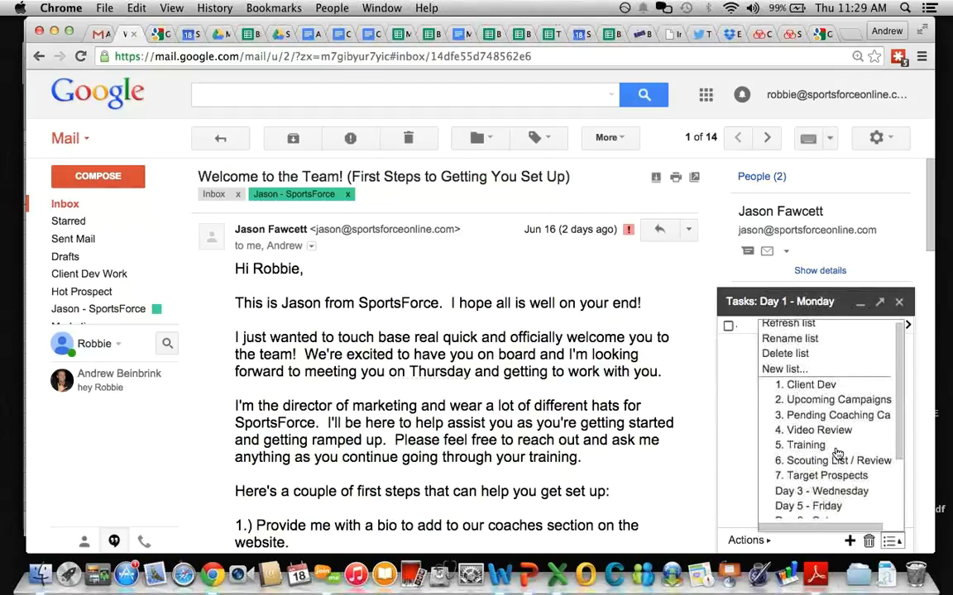
pyautogui.scroll(-5, 837, 453)
pyautogui.scroll(5, 837, 453)
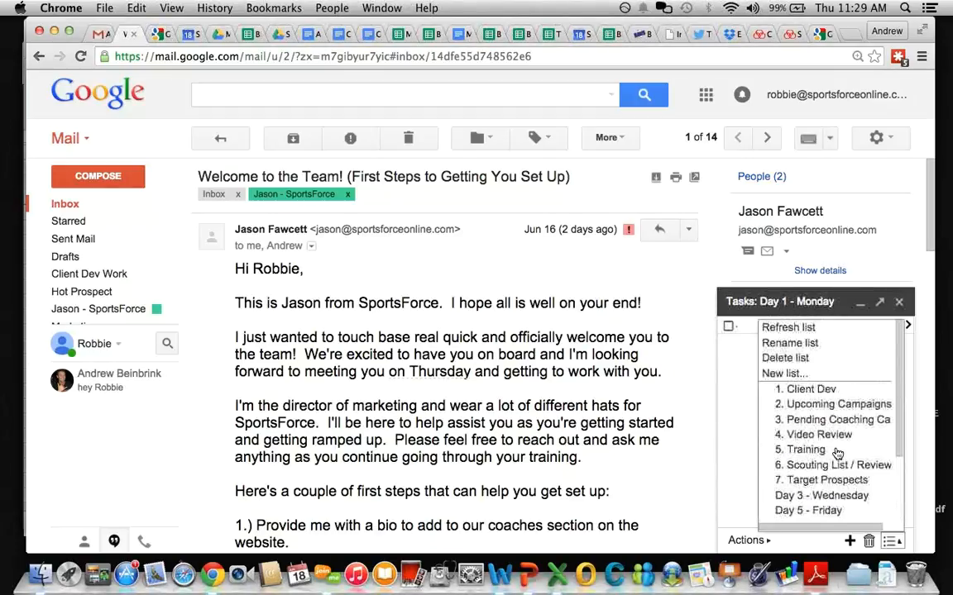
# Step: Refresh the task lists and look through them
pyautogui.click(810, 329)
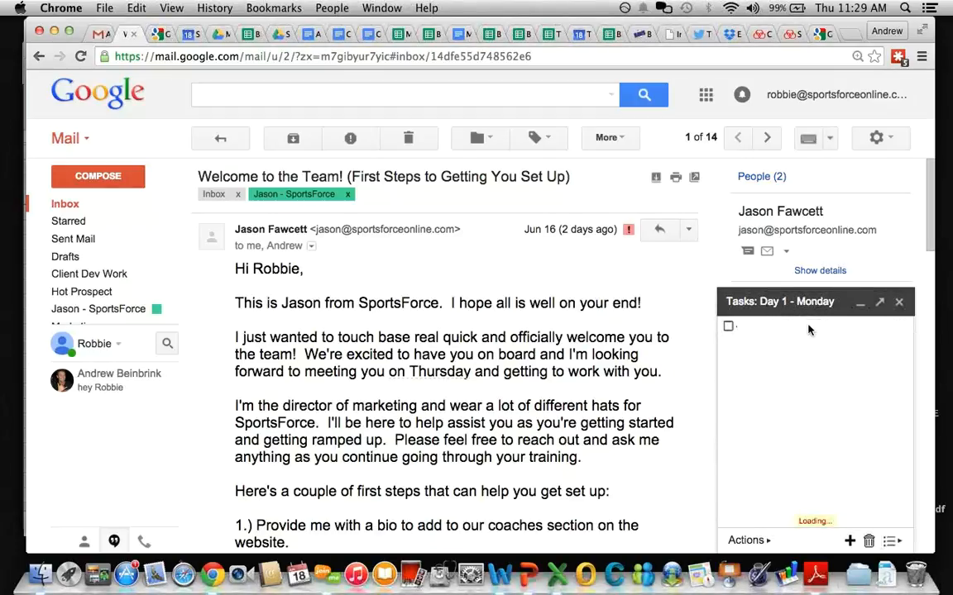
pyautogui.click(891, 541)
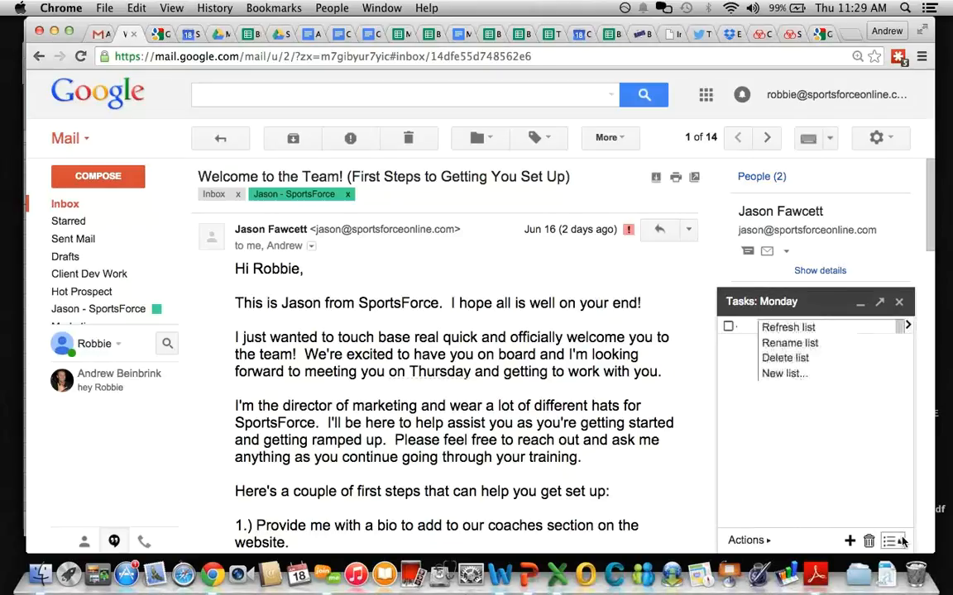
pyautogui.scroll(-5, 839, 430)
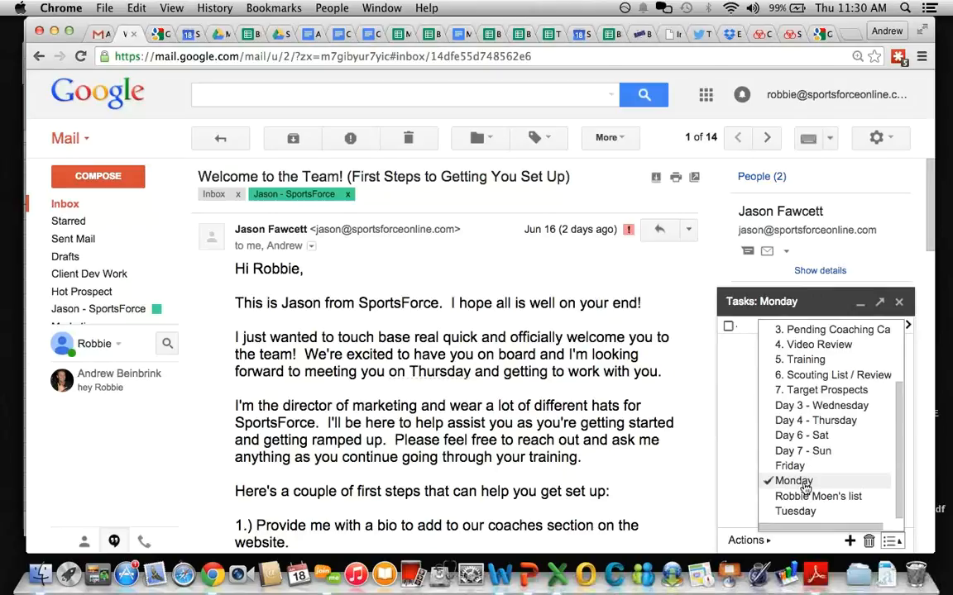
pyautogui.click(778, 498)
# Step: Rename the Monday list to 'Day 1 - Monday' once more
pyautogui.click(890, 541)
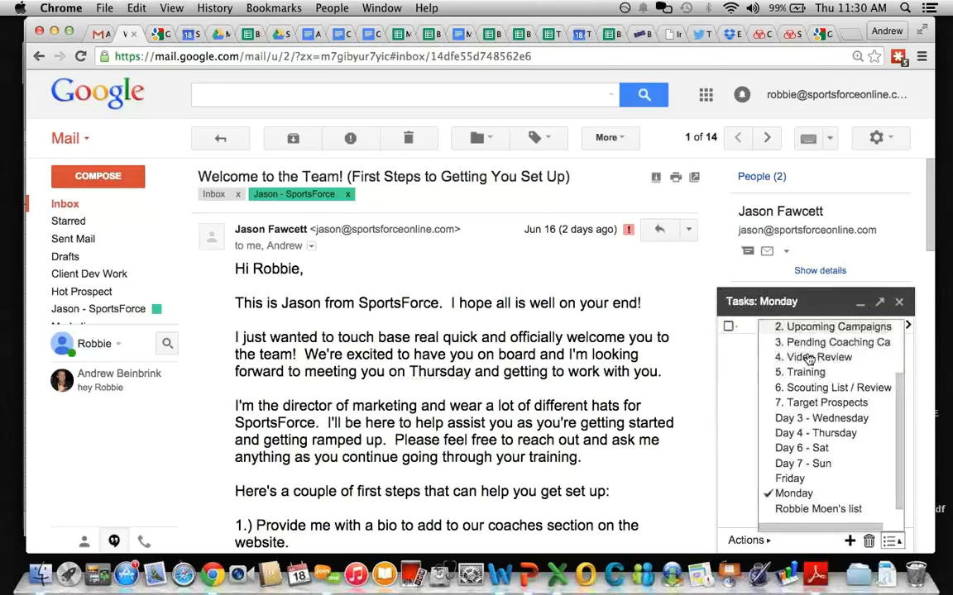
pyautogui.scroll(3, 813, 387)
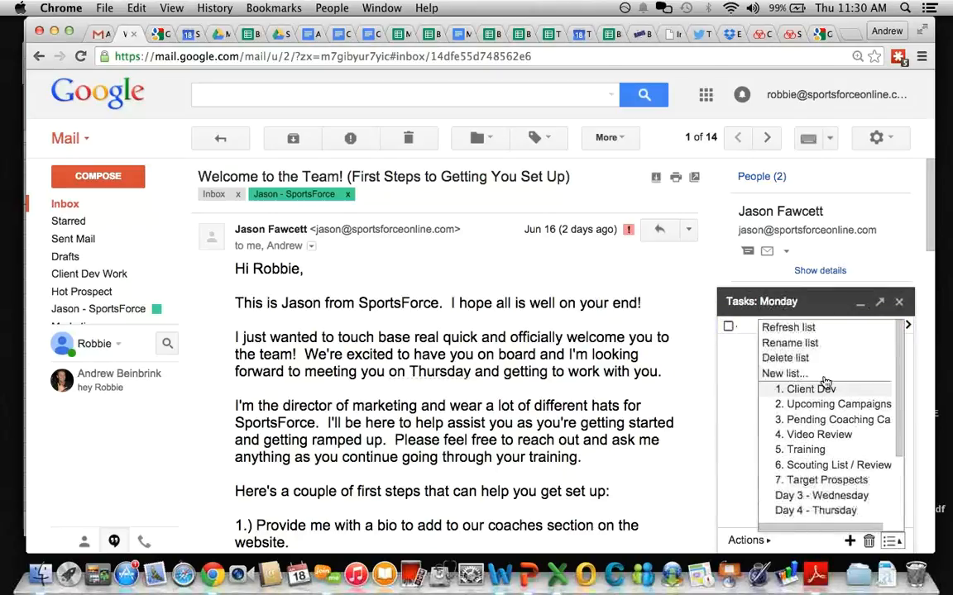
pyautogui.click(790, 343)
pyautogui.write('Day 1 -')
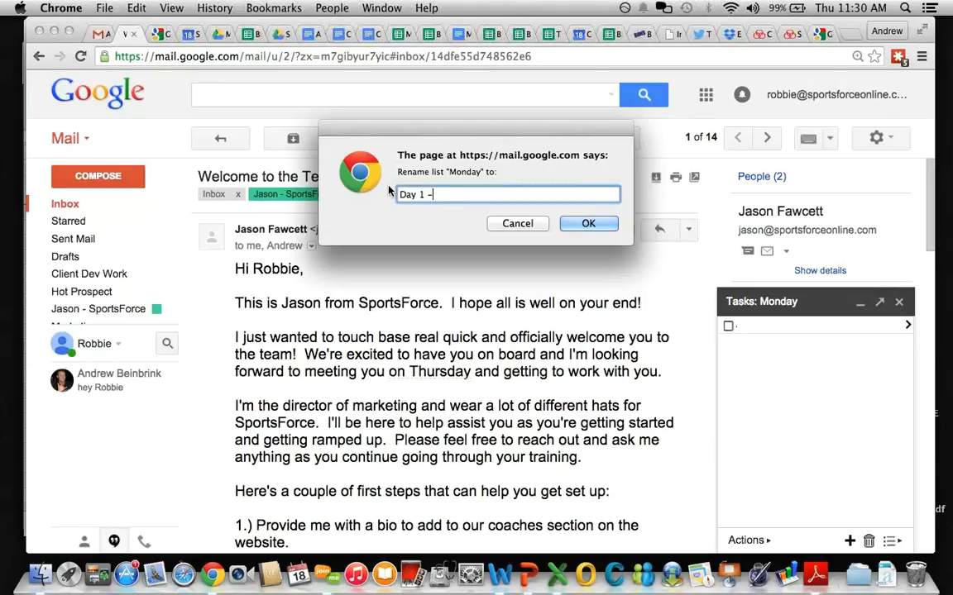
pyautogui.write(' Monday')
pyautogui.press('Return')
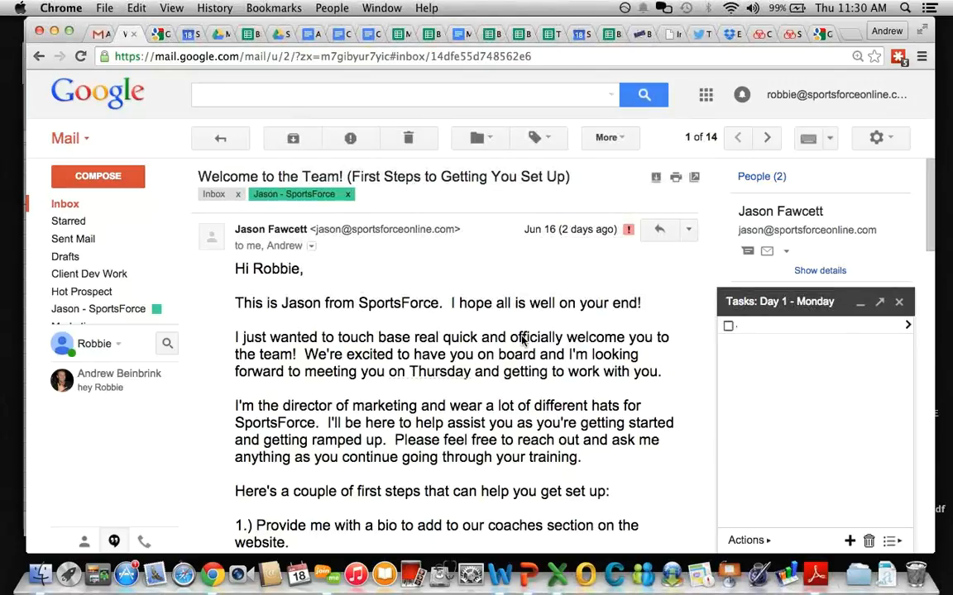
# Step: Switch to the Day 5 - Friday task list and review all lists
pyautogui.click(889, 542)
pyautogui.scroll(-3, 846, 480)
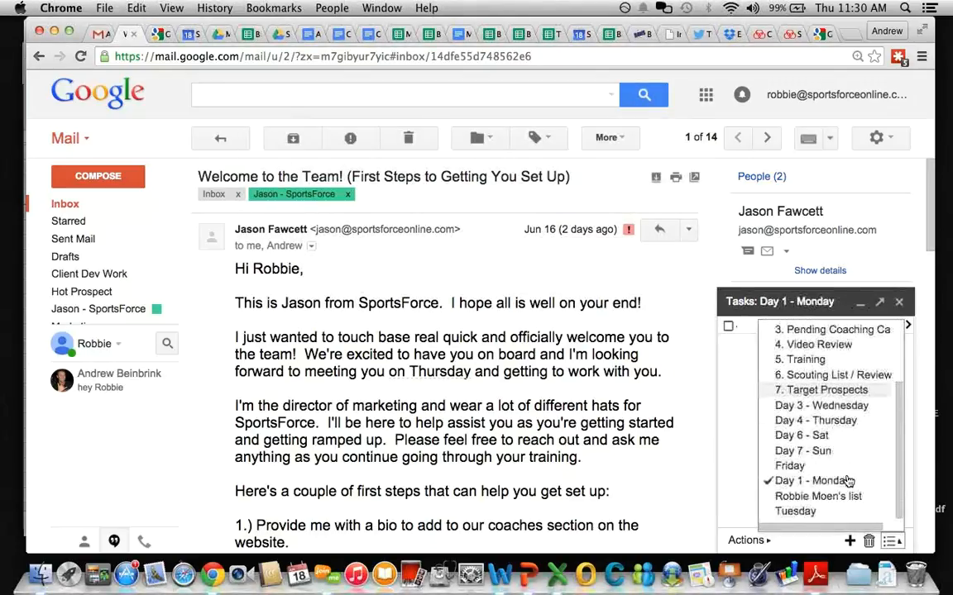
pyautogui.click(814, 466)
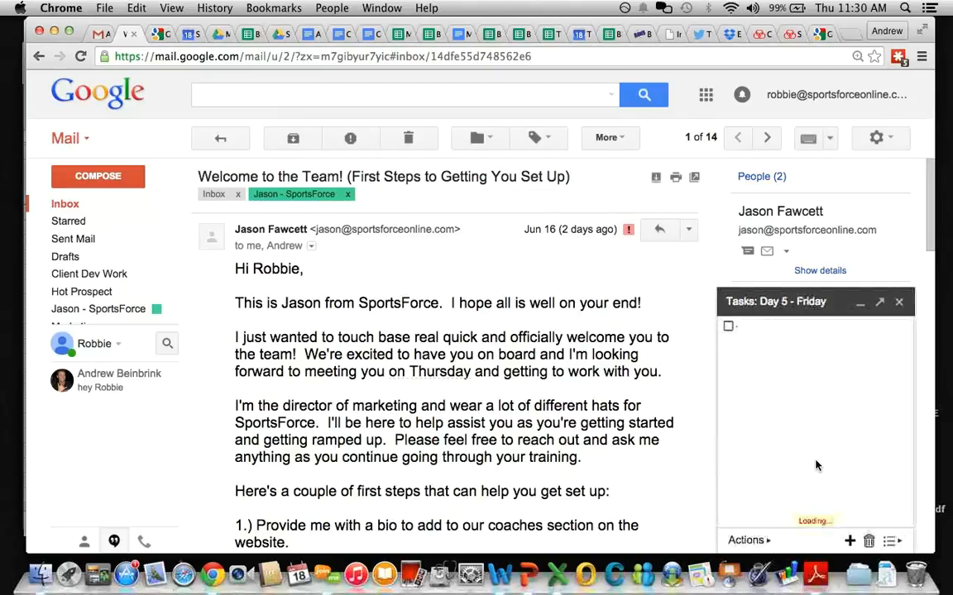
pyautogui.click(894, 542)
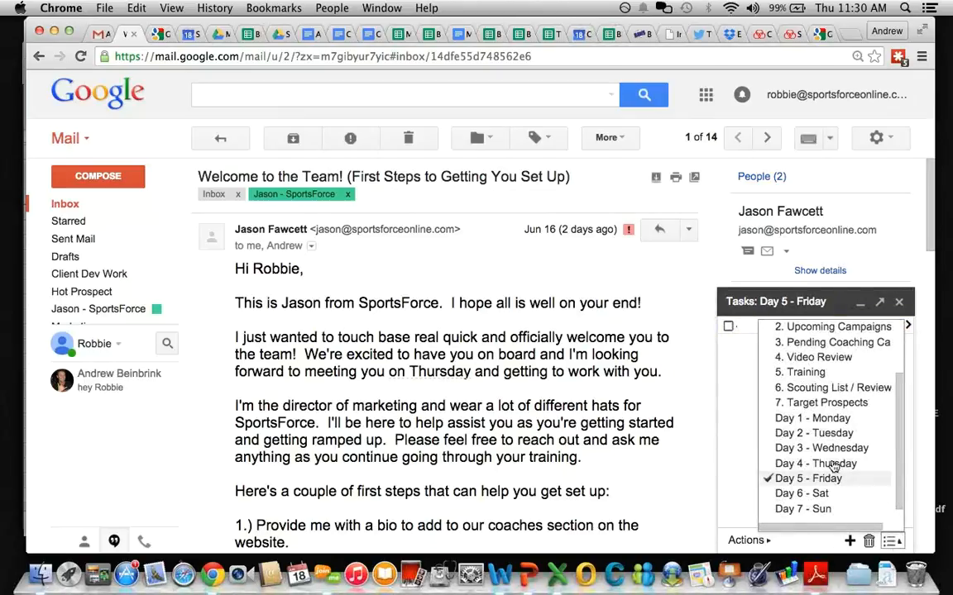
pyautogui.scroll(-1, 831, 454)
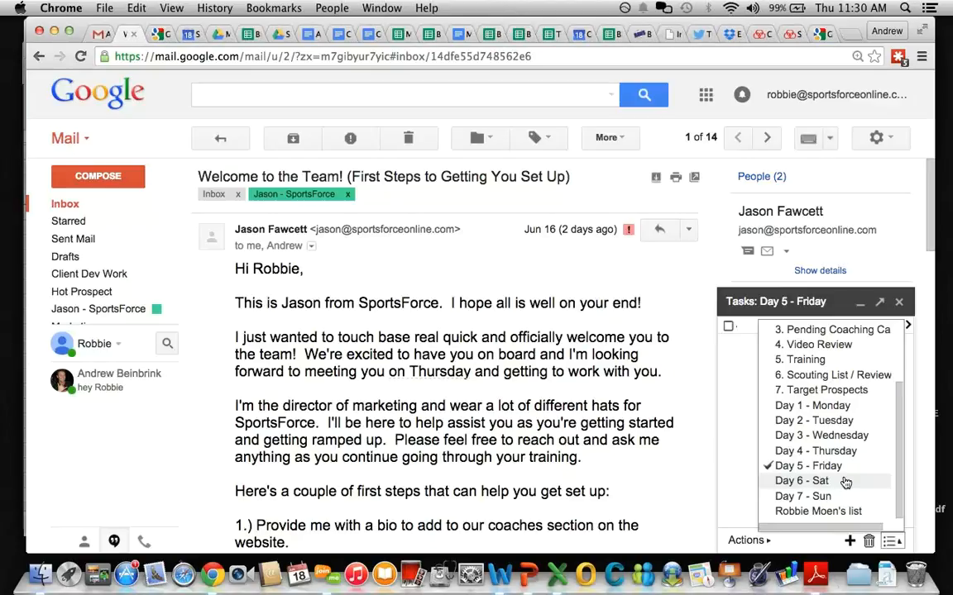
# Step: Add the welcome email to Tasks, prefixing its title with 'Next Steps - '
pyautogui.click(610, 139)
pyautogui.click(630, 401)
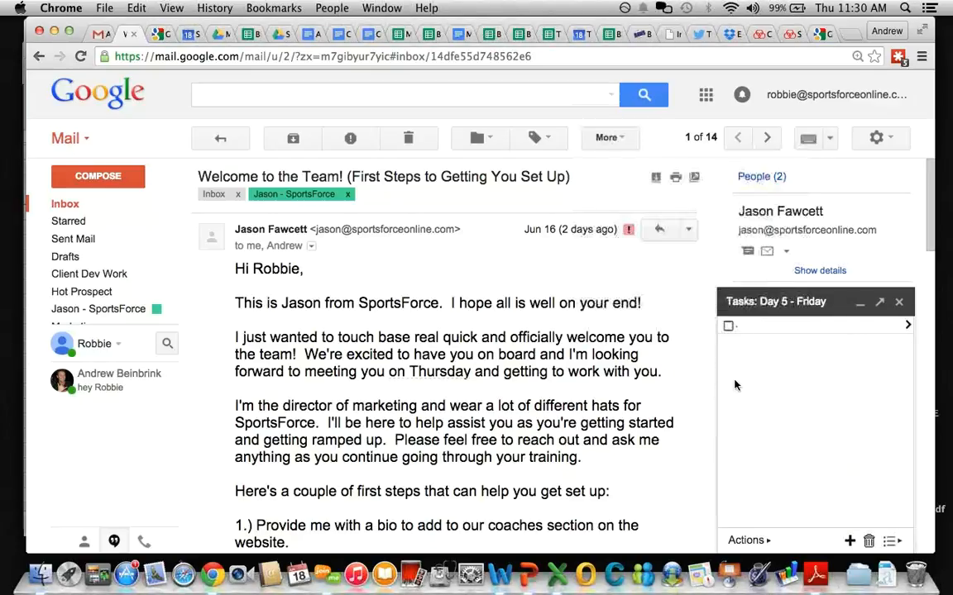
pyautogui.click(610, 139)
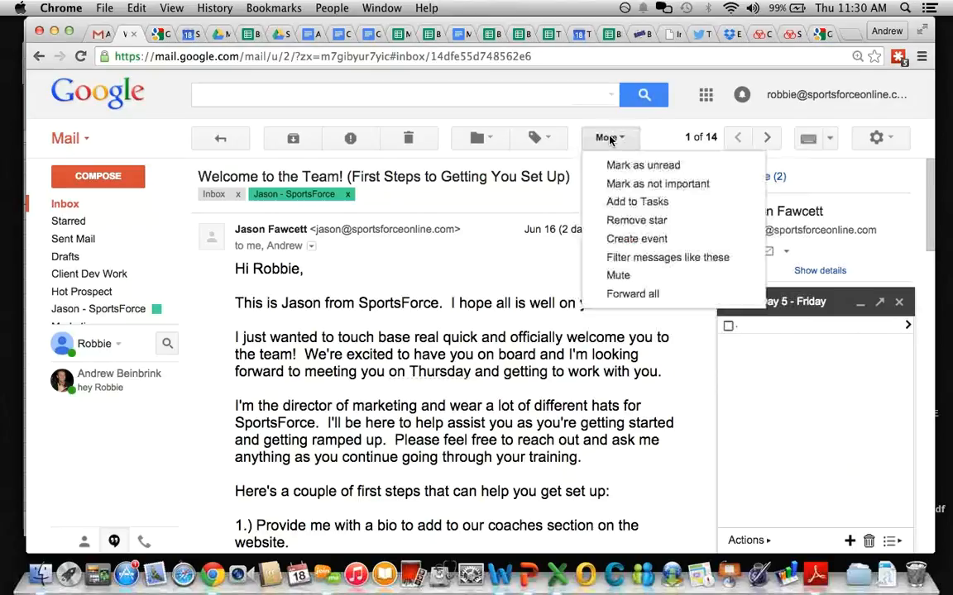
pyautogui.click(616, 200)
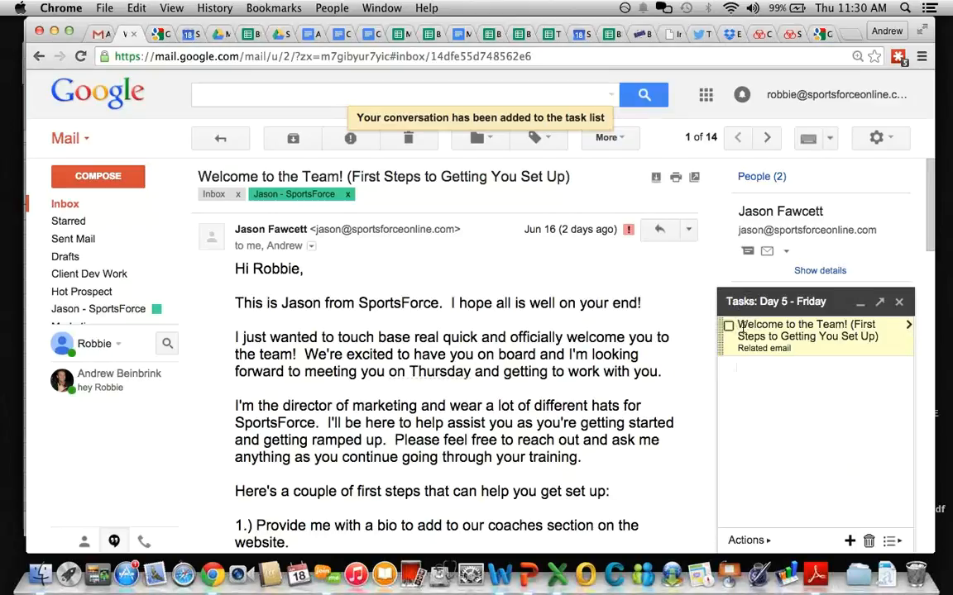
pyautogui.write('N')
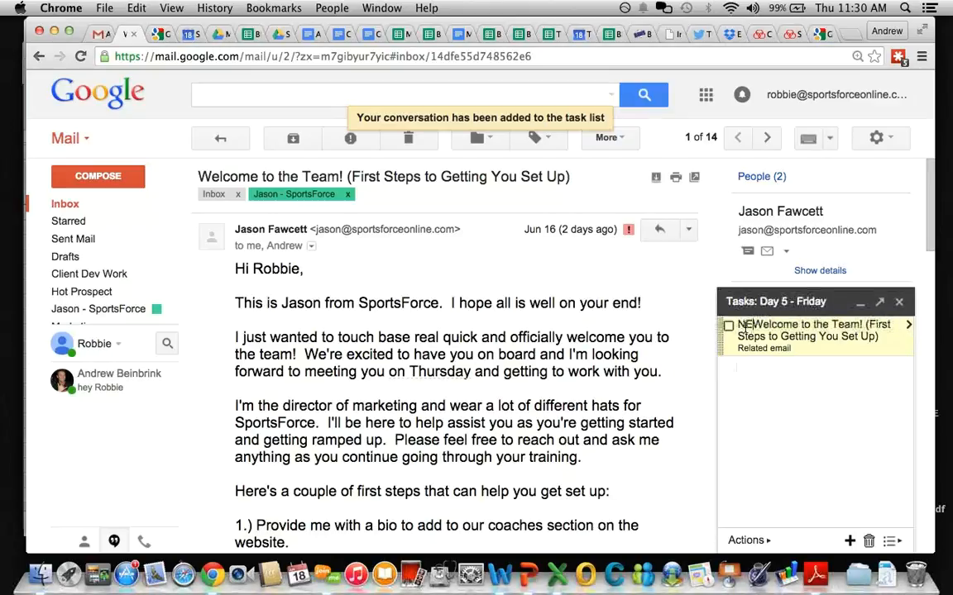
pyautogui.write('ext Steps -')
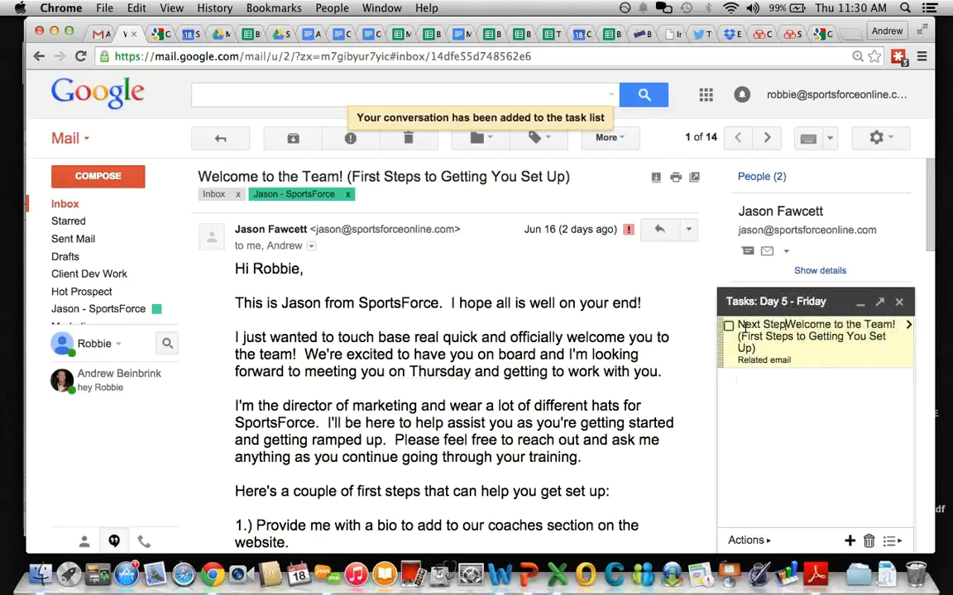
# Step: Keep the new task on the Day 5 - Friday list and collapse the Tasks panel
pyautogui.click(910, 327)
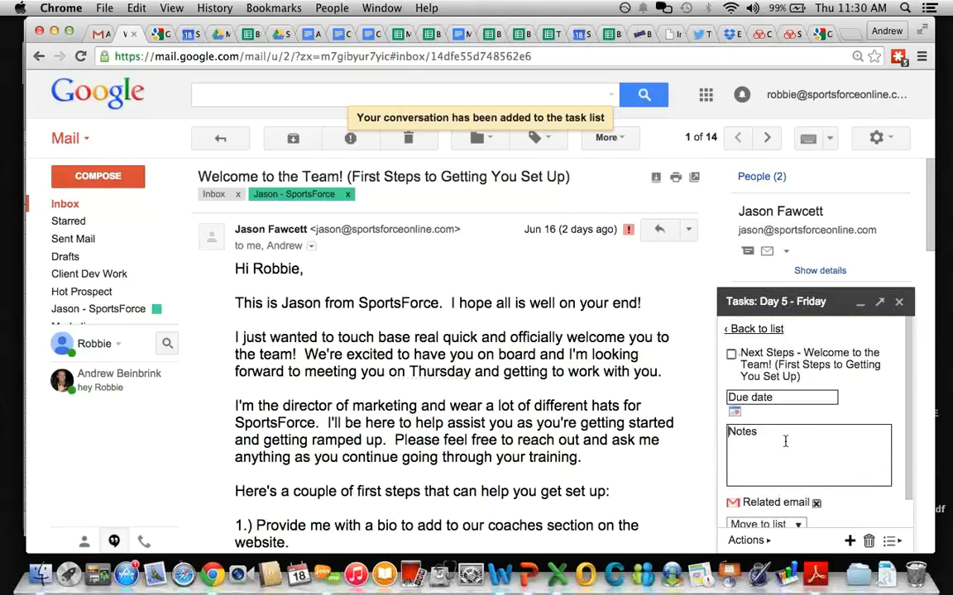
pyautogui.scroll(-2, 798, 420)
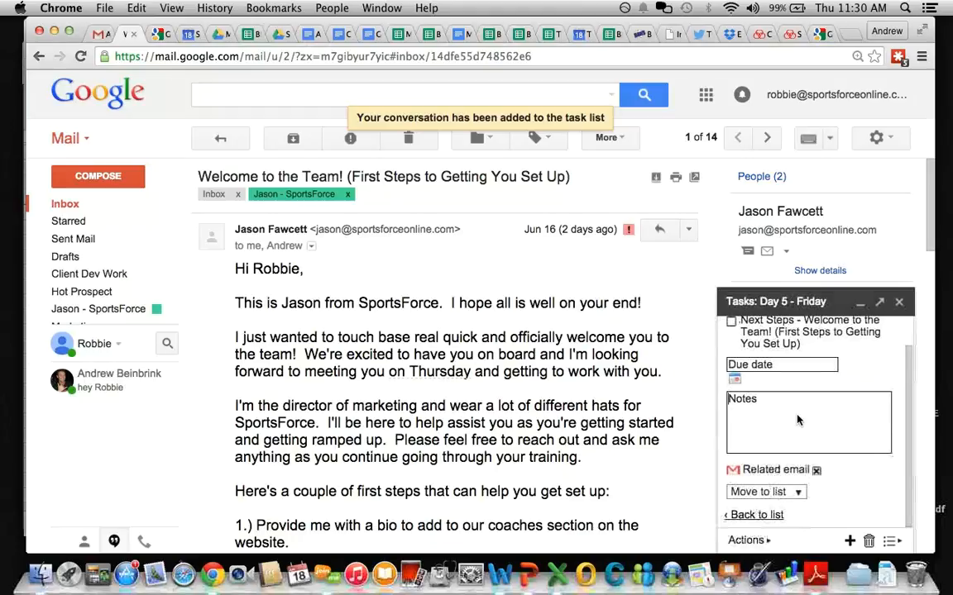
pyautogui.click(784, 493)
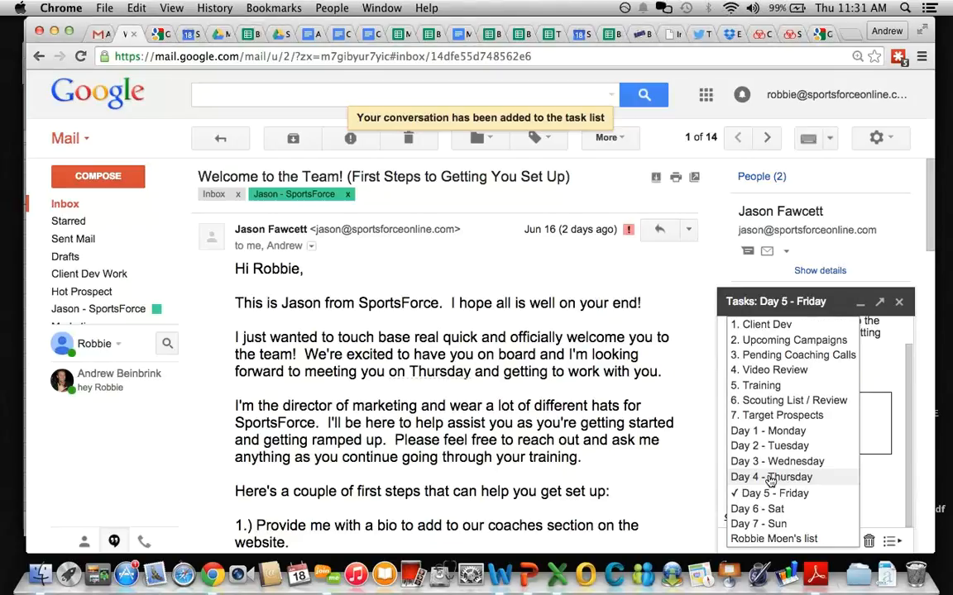
pyautogui.click(877, 484)
pyautogui.click(777, 497)
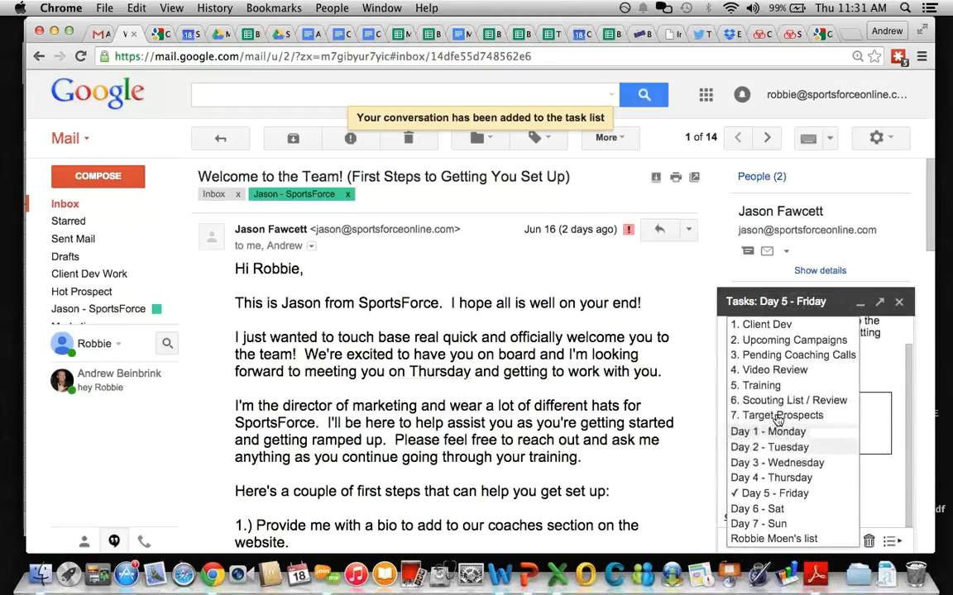
pyautogui.click(861, 468)
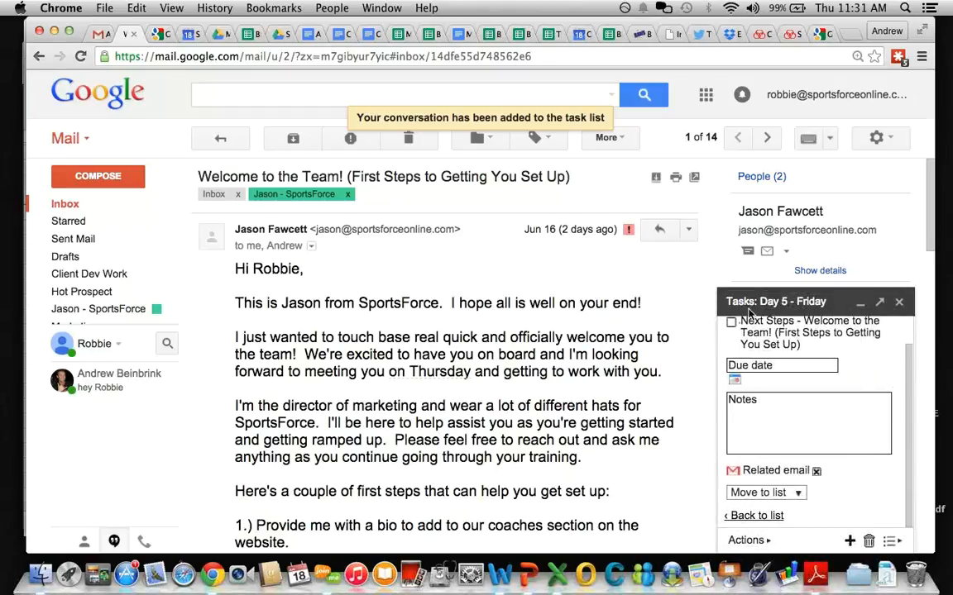
pyautogui.click(780, 303)
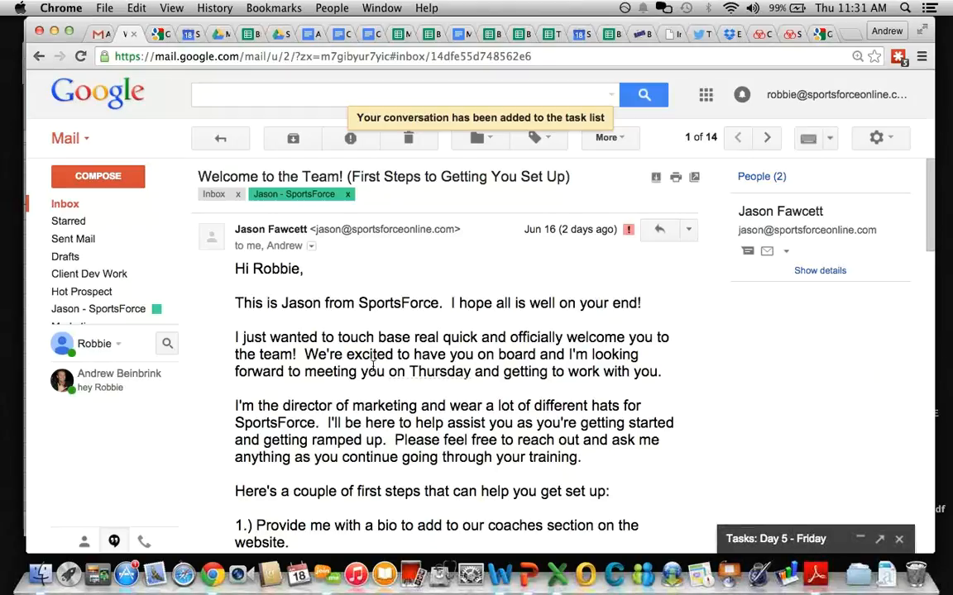
# Step: Apply the Training label to the 'Intro to Robbie - Onboarding' email from the inbox
pyautogui.click(217, 137)
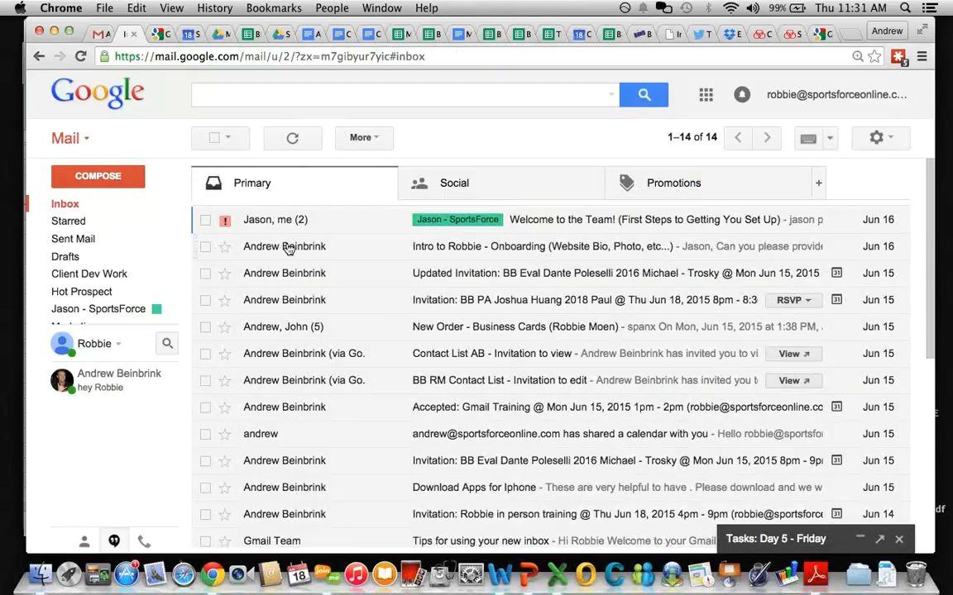
pyautogui.click(205, 248)
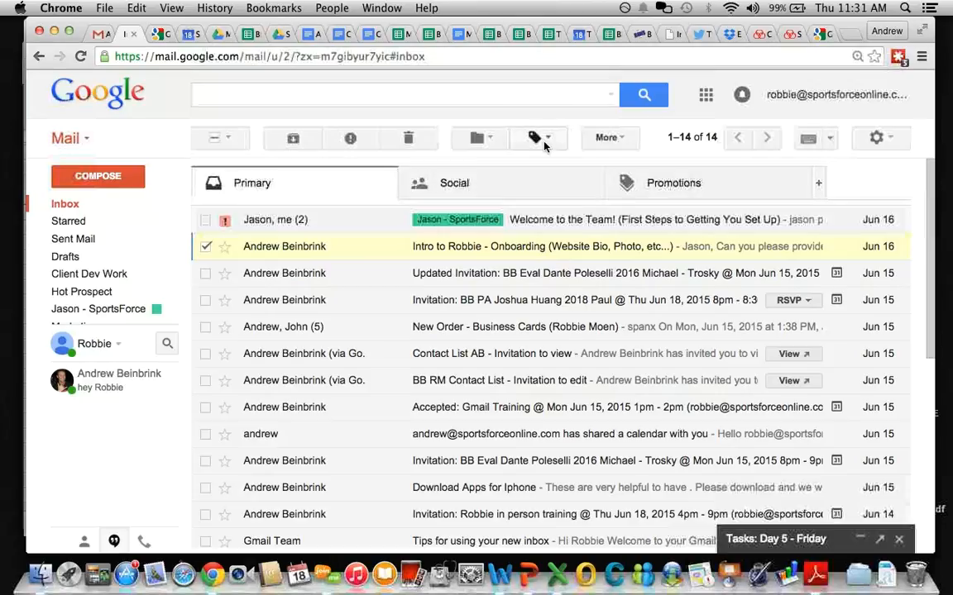
pyautogui.click(539, 138)
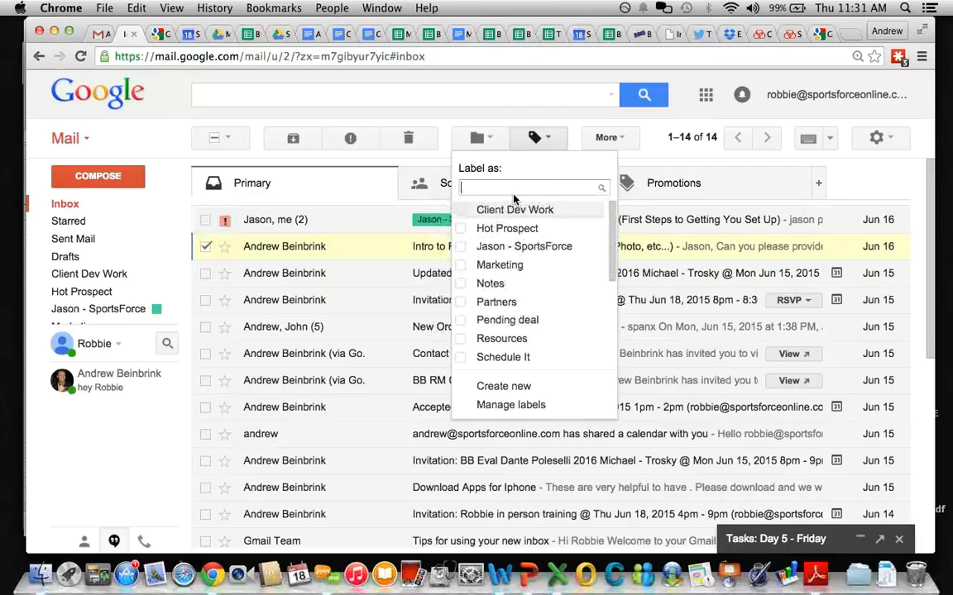
pyautogui.write('Tr')
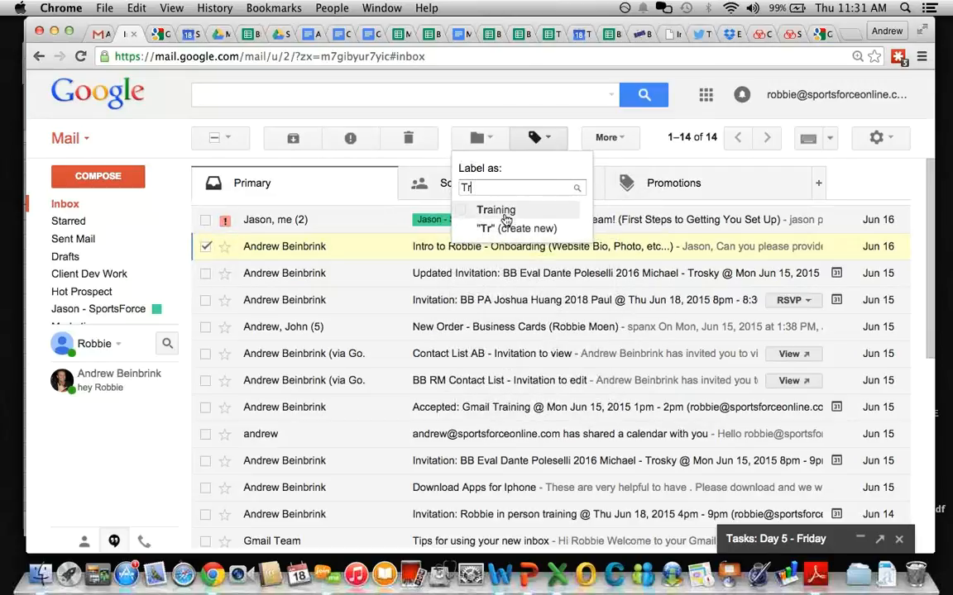
pyautogui.click(496, 210)
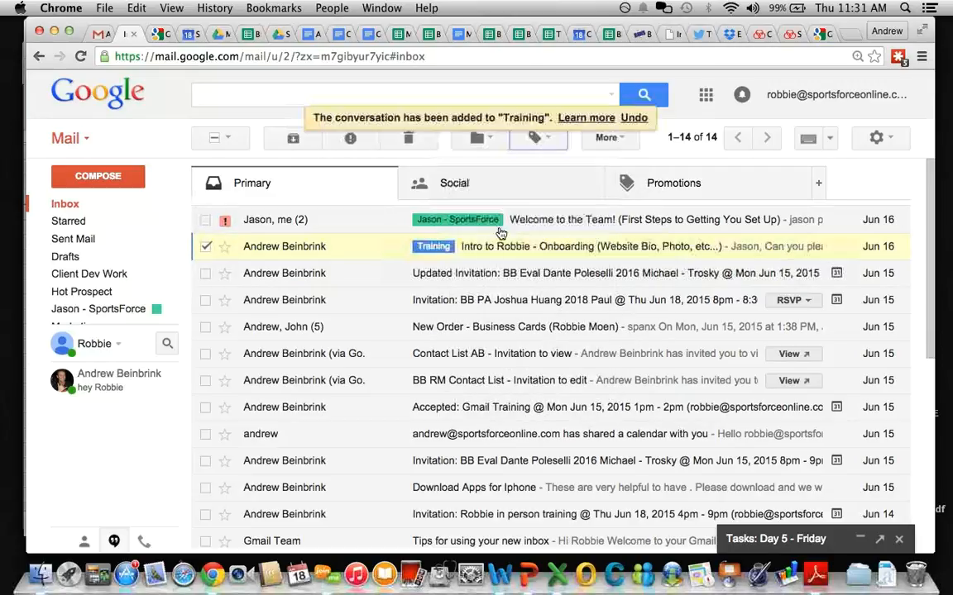
pyautogui.click(206, 247)
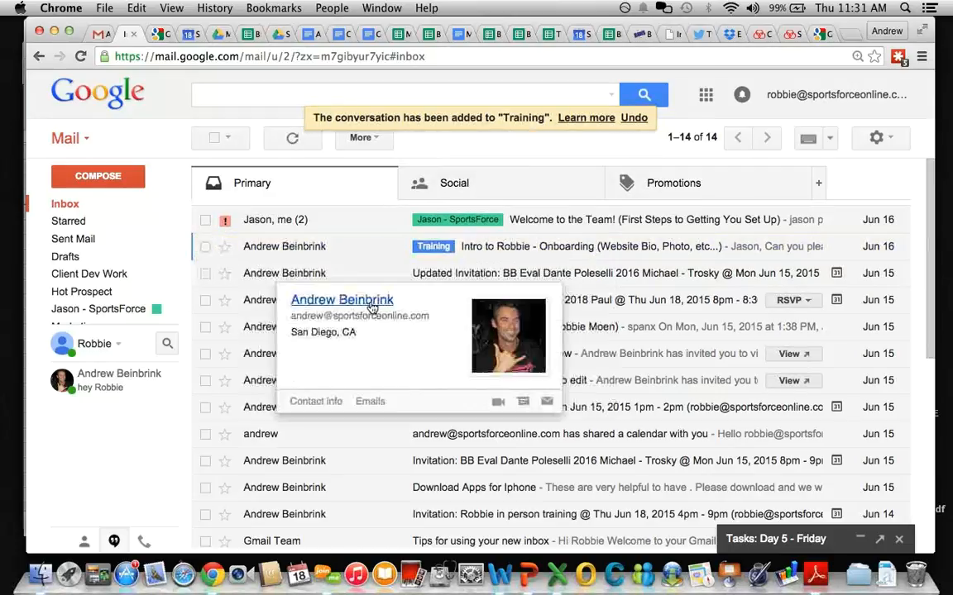
# Step: Archive the Updated Invitation email and look over the BB PA invitation
pyautogui.click(208, 275)
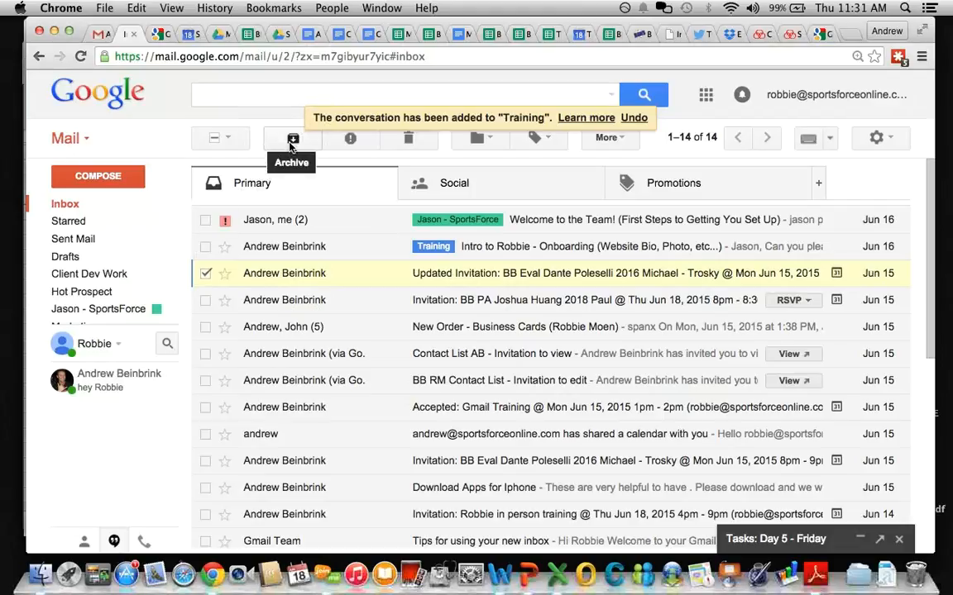
pyautogui.click(292, 140)
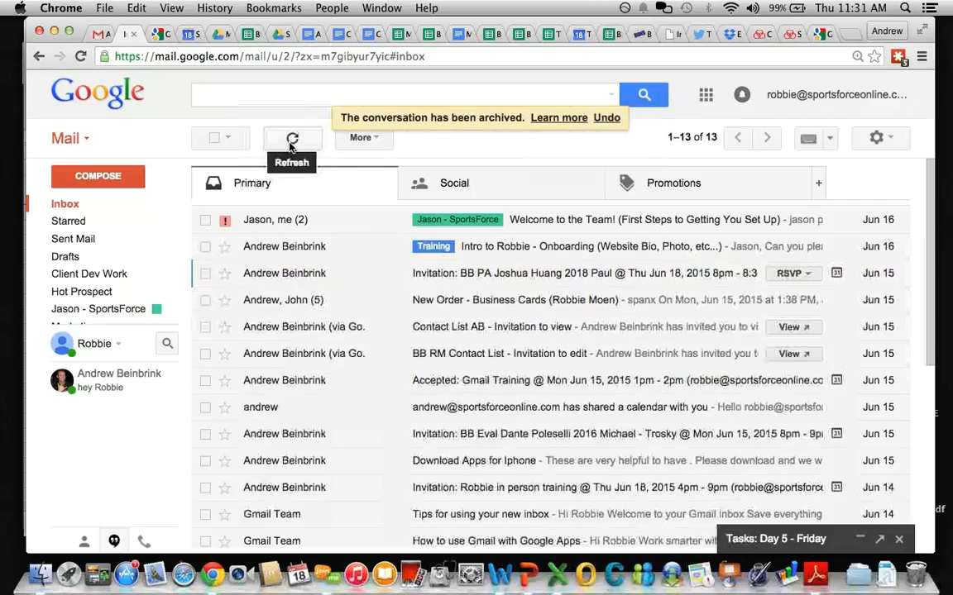
pyautogui.click(297, 276)
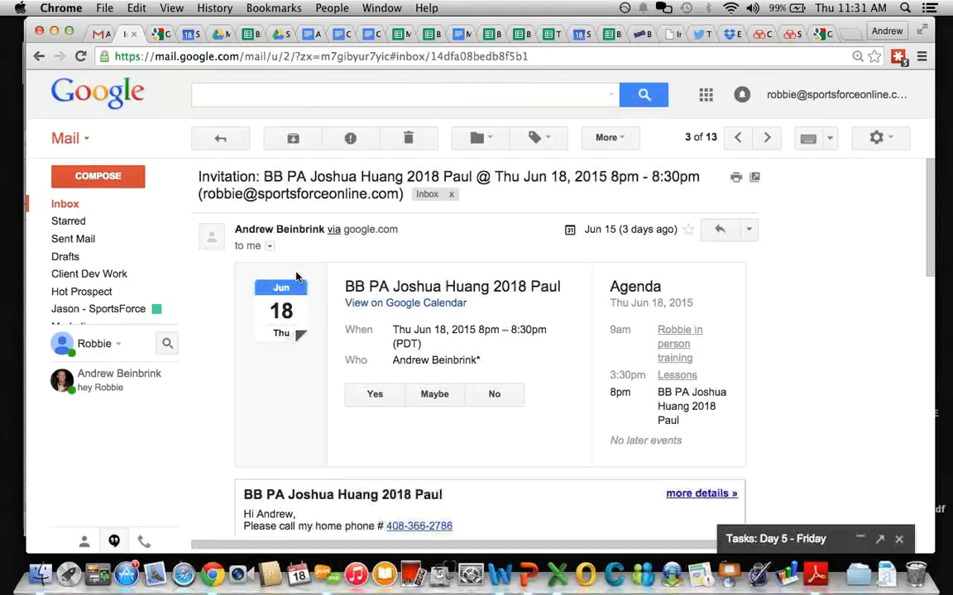
pyautogui.scroll(-2, 327, 408)
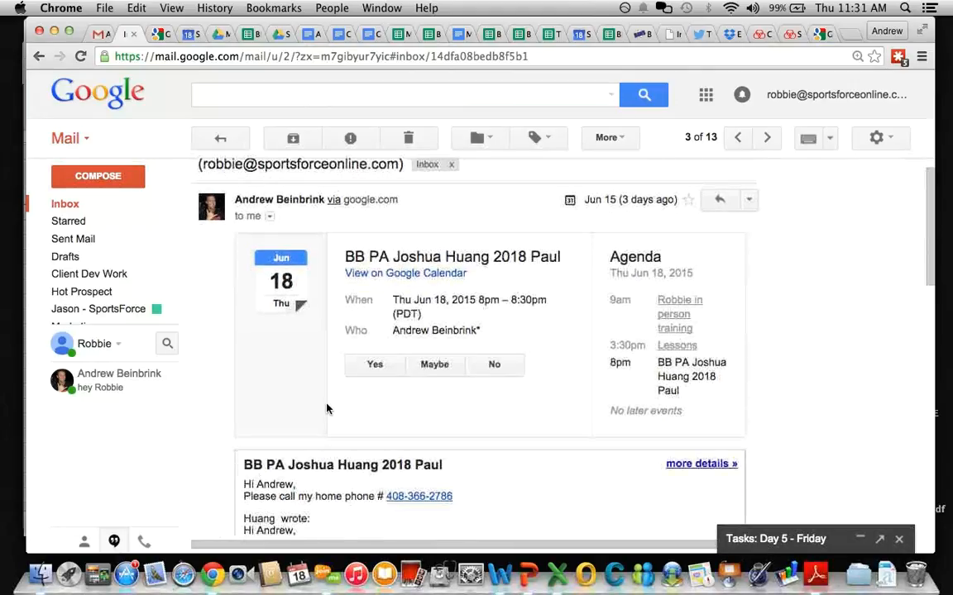
pyautogui.scroll(2, 306, 400)
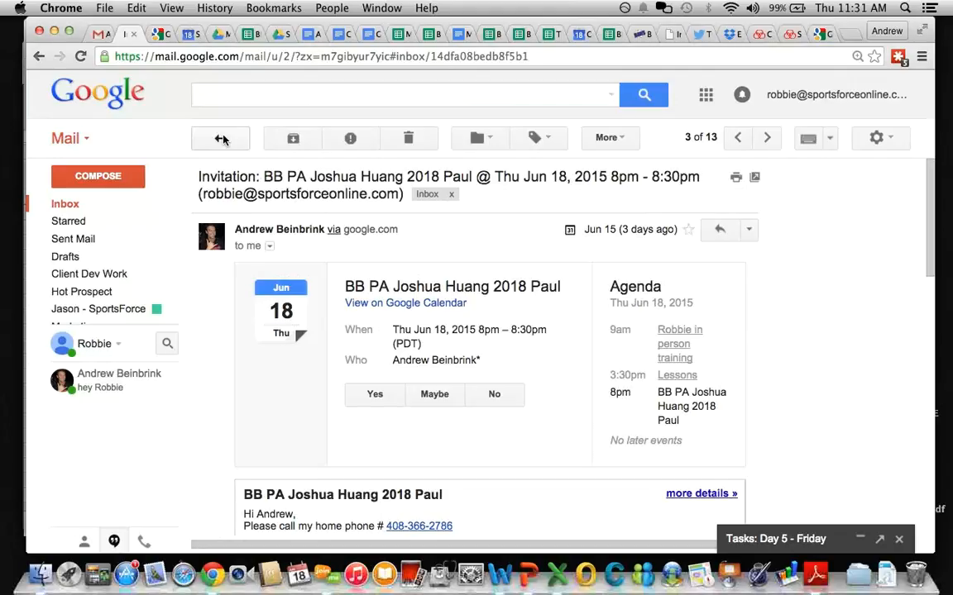
pyautogui.click(222, 136)
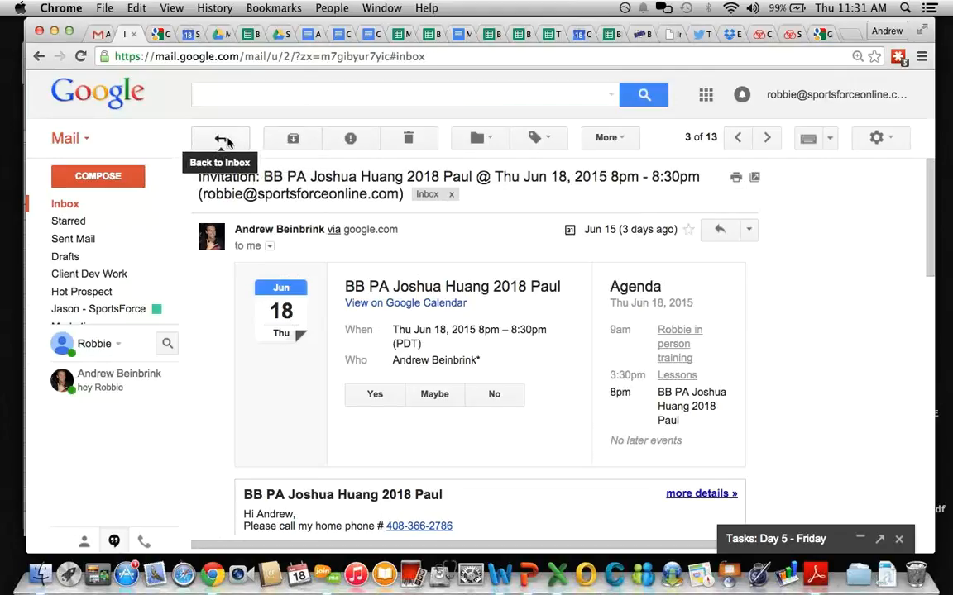
# Step: Accept and archive the BB PA invitation, then archive the New Order - Business Cards conversation
pyautogui.click(294, 275)
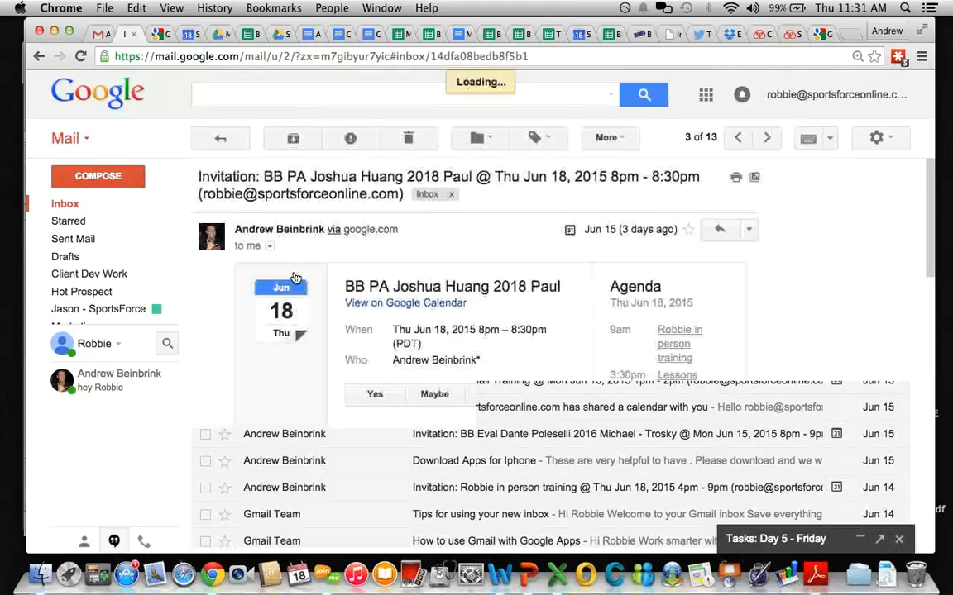
pyautogui.click(373, 395)
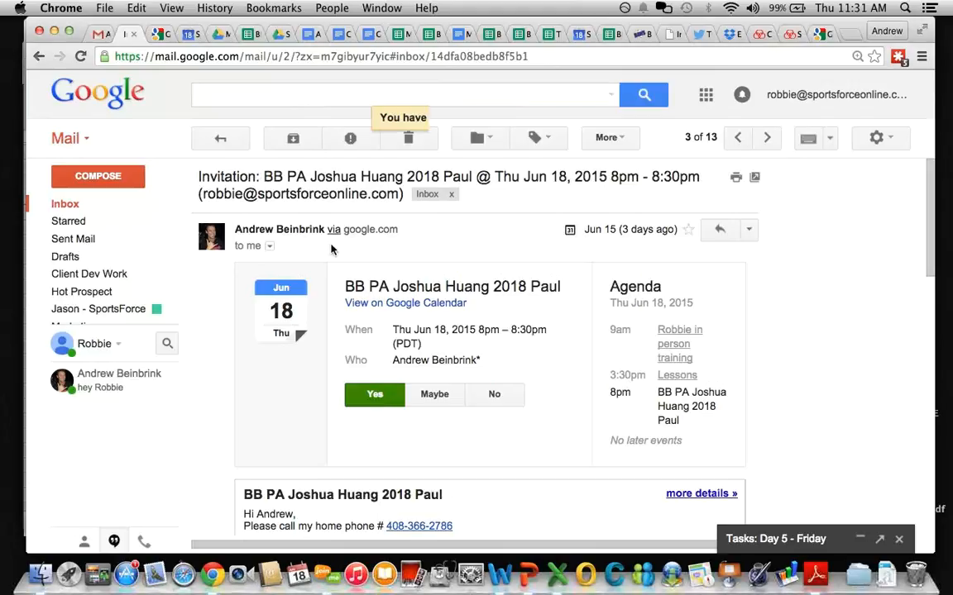
pyautogui.click(293, 139)
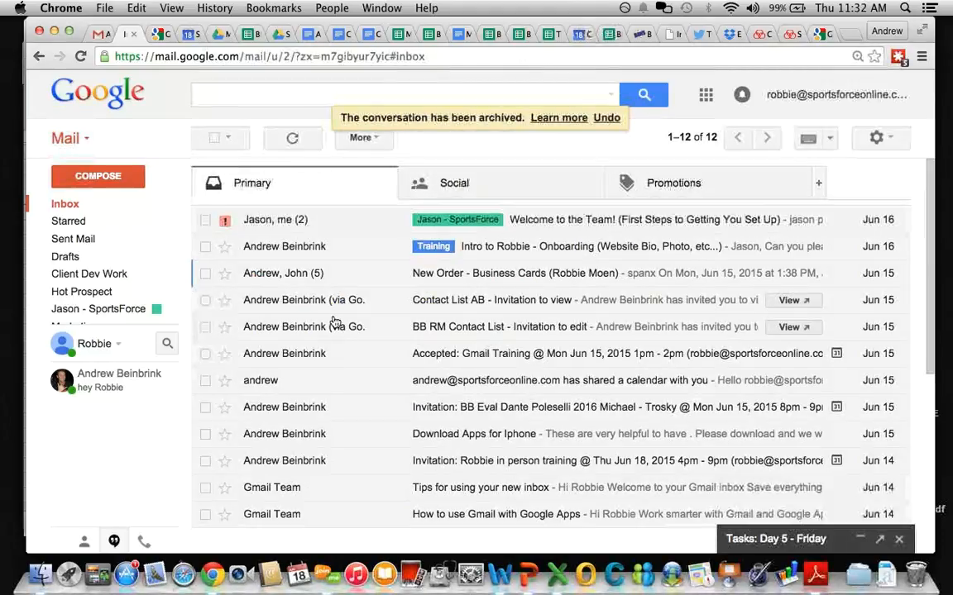
pyautogui.click(205, 273)
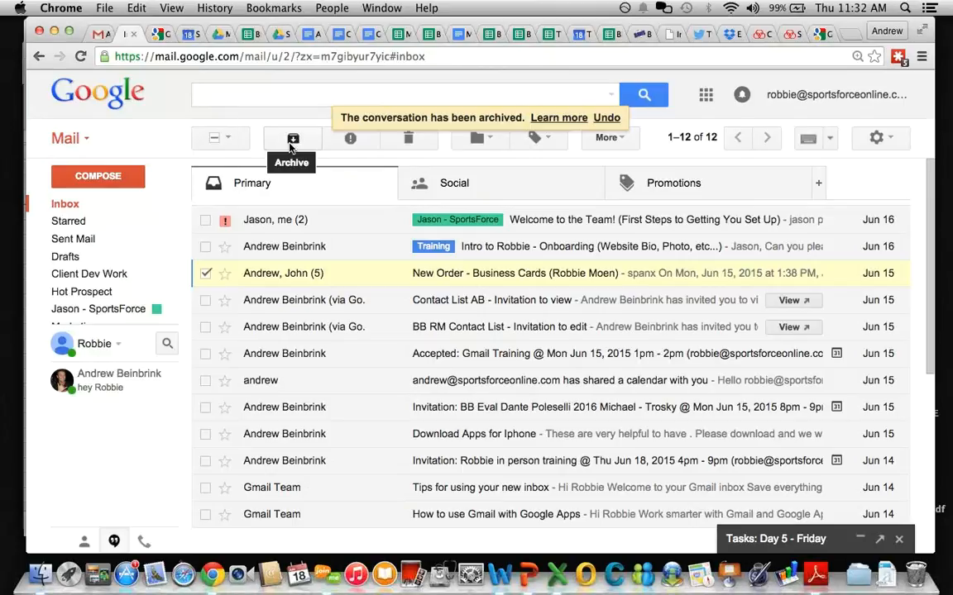
pyautogui.click(291, 140)
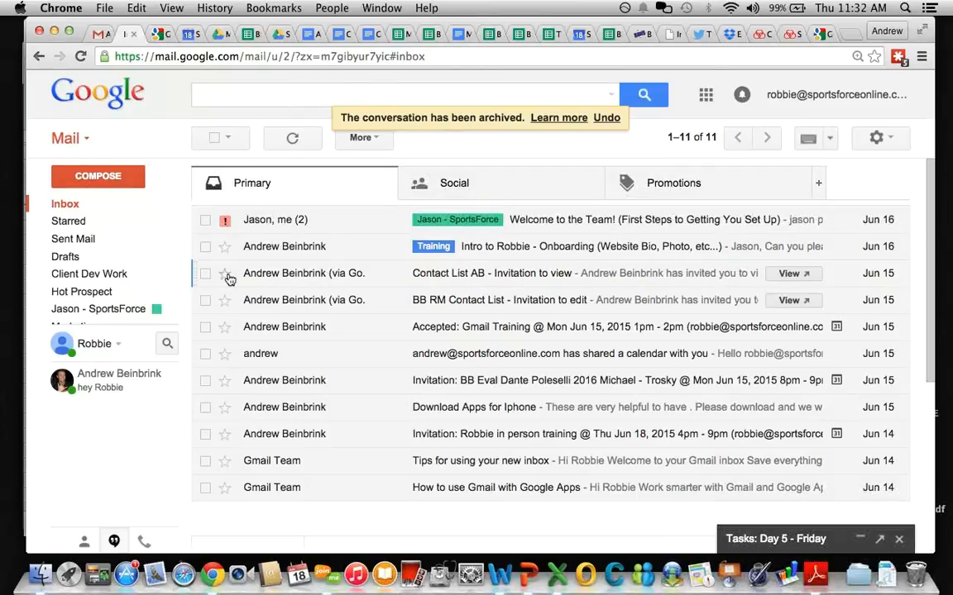
# Step: Tag the BB RM Contact List email with the Training label
pyautogui.click(206, 301)
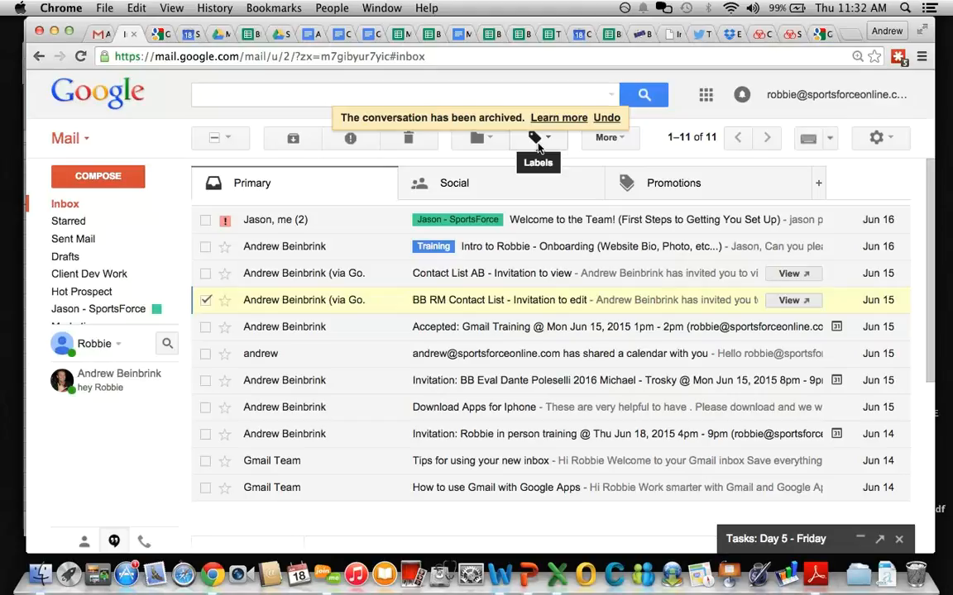
pyautogui.click(535, 148)
pyautogui.write('trainin')
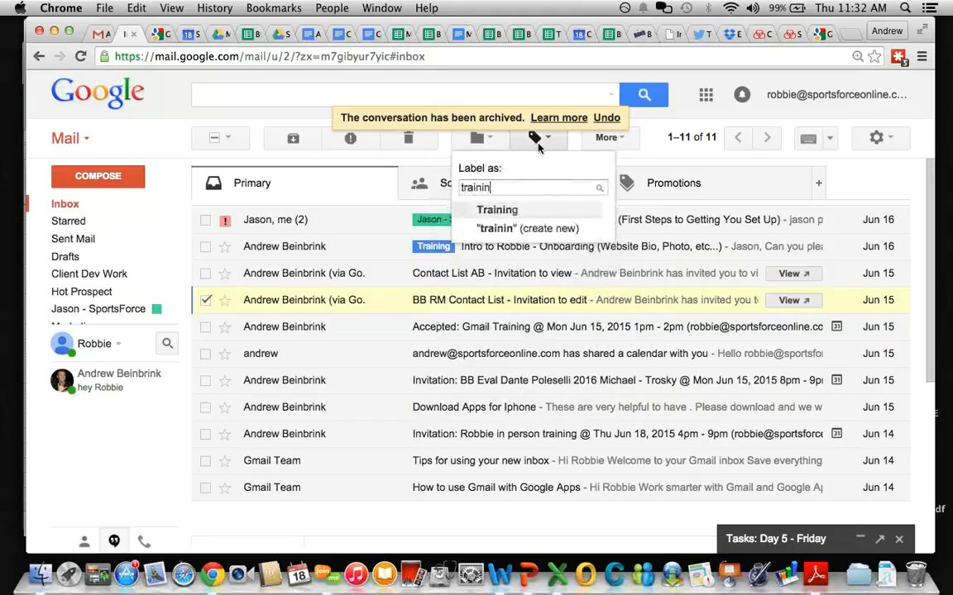
pyautogui.press('Return')
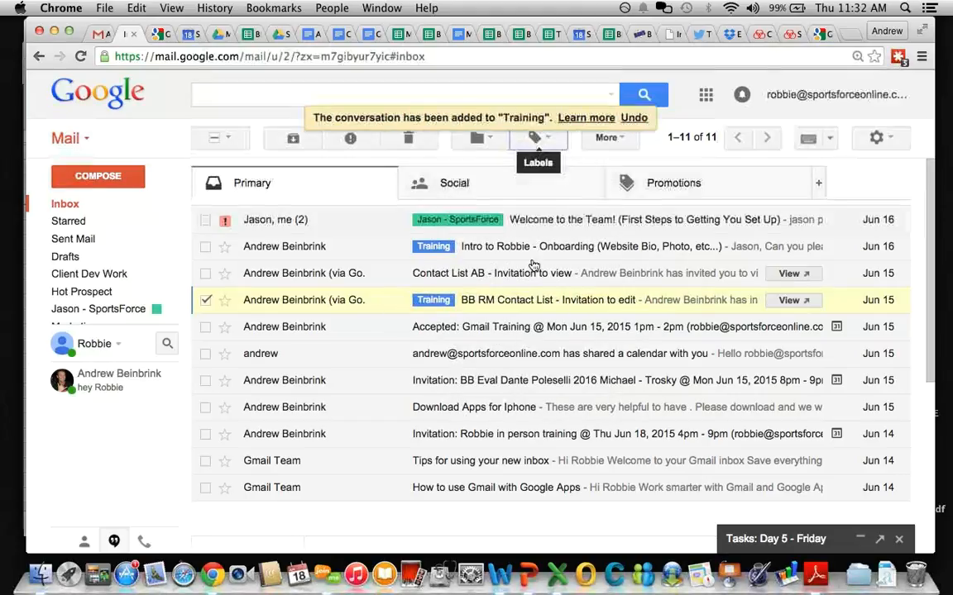
# Step: Add the BB RM Contact List email to Tasks
pyautogui.click(596, 144)
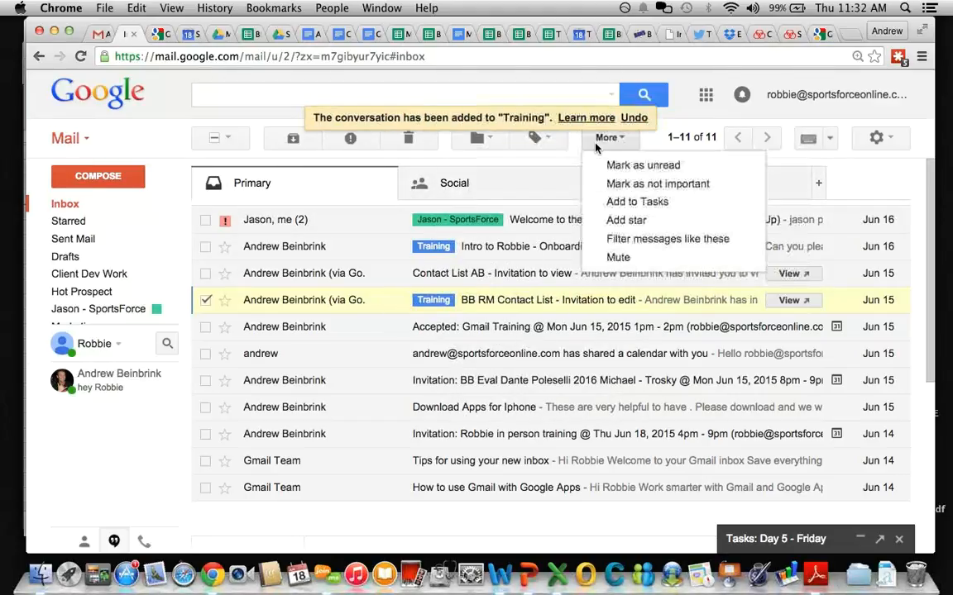
pyautogui.click(514, 306)
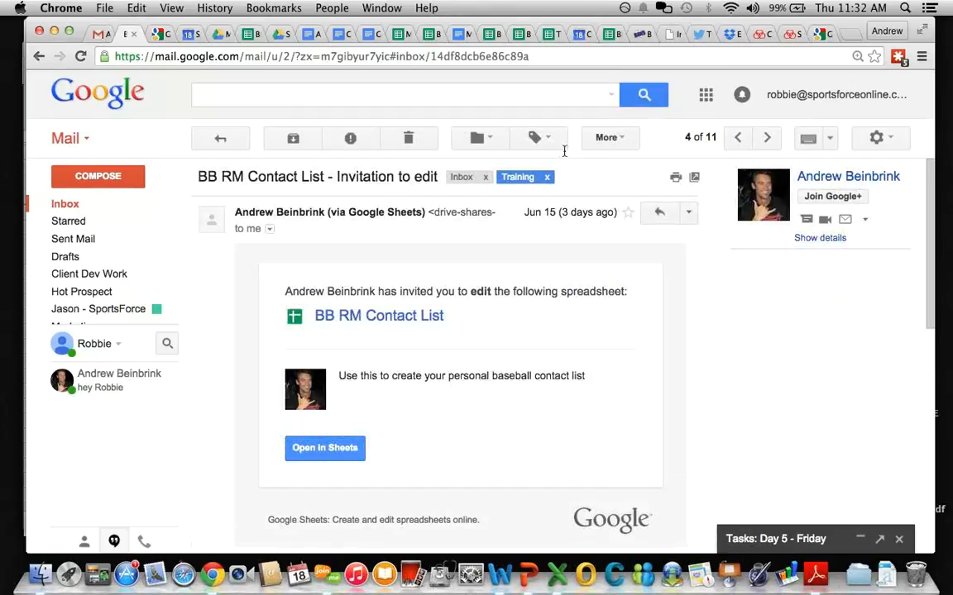
pyautogui.click(615, 148)
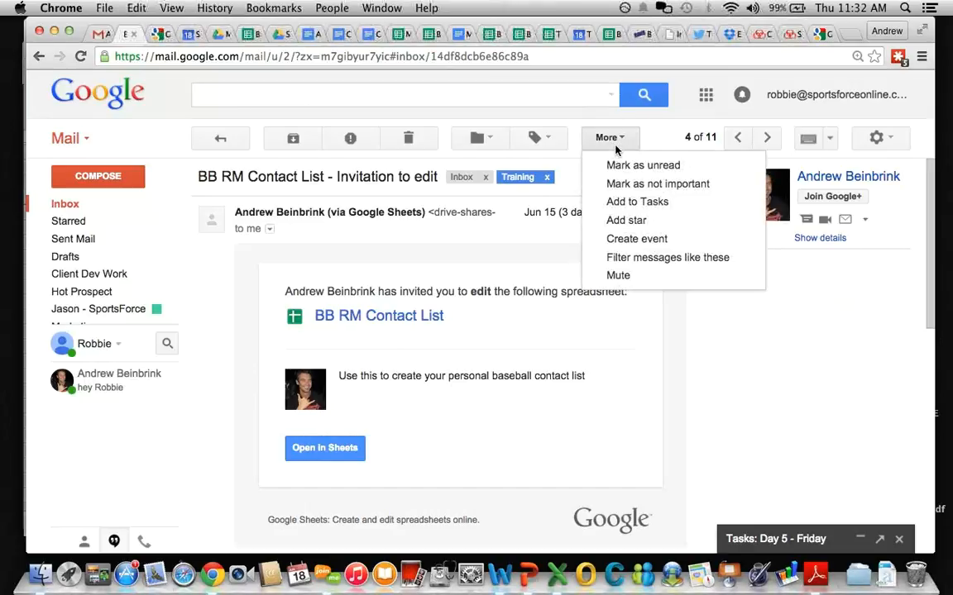
pyautogui.click(762, 382)
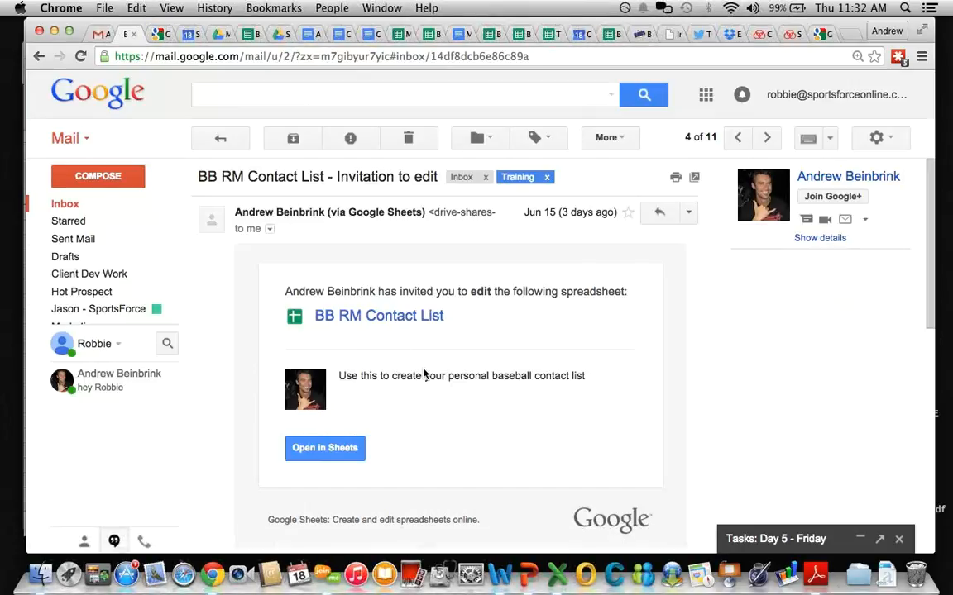
pyautogui.click(607, 139)
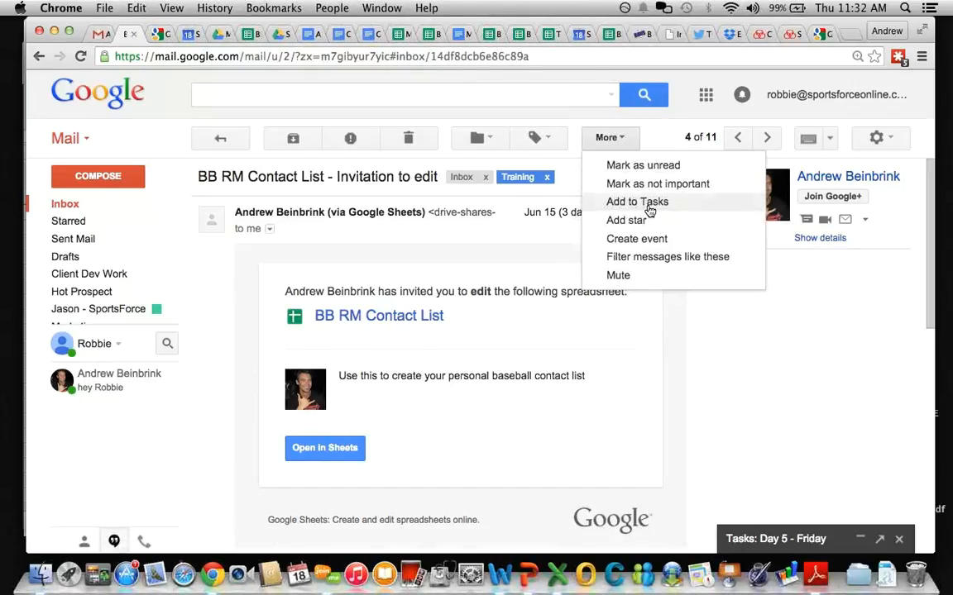
pyautogui.click(650, 203)
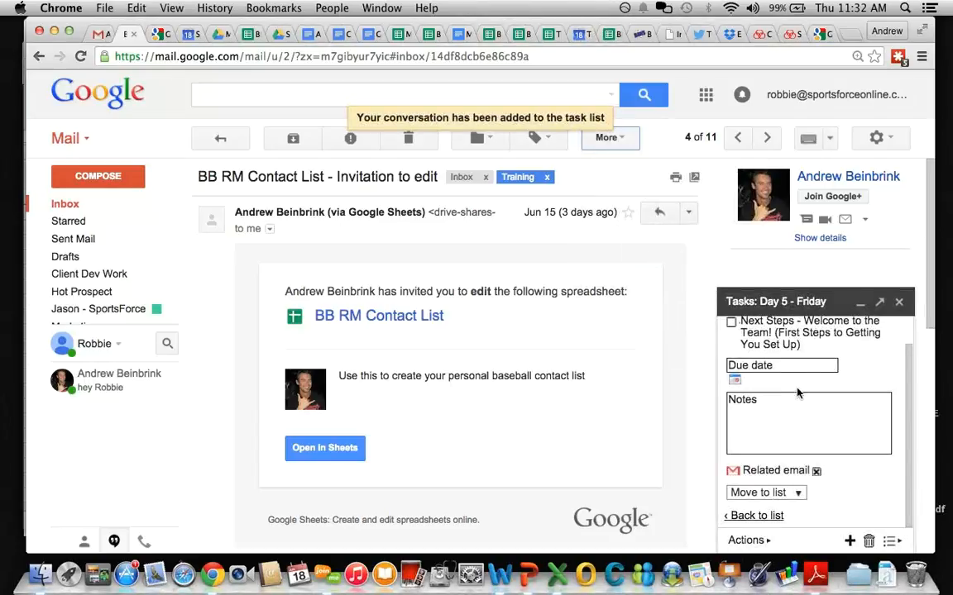
# Step: Prefix the Next Steps task with '45 - 60', archive the email and minimize Tasks
pyautogui.click(755, 516)
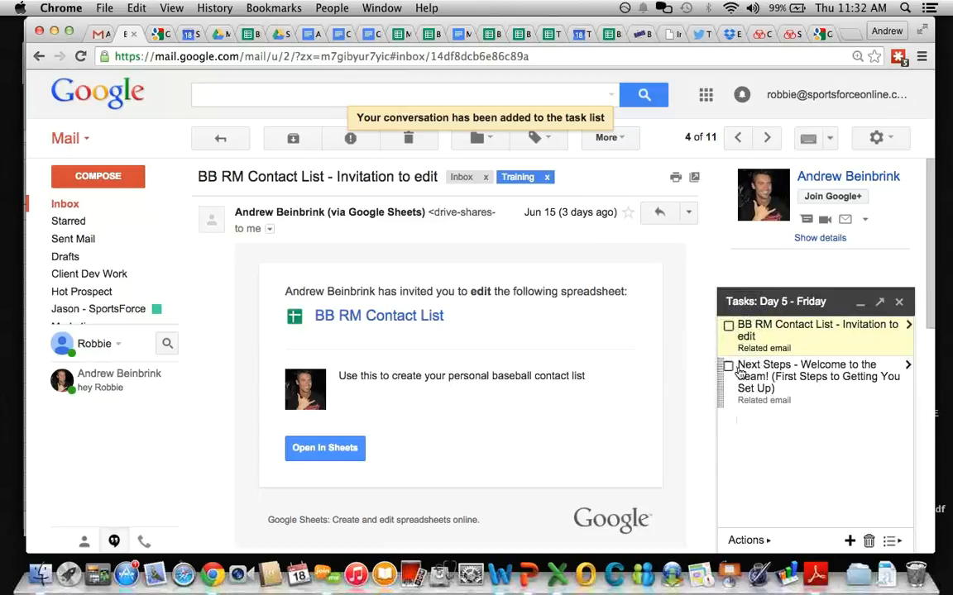
pyautogui.click(723, 406)
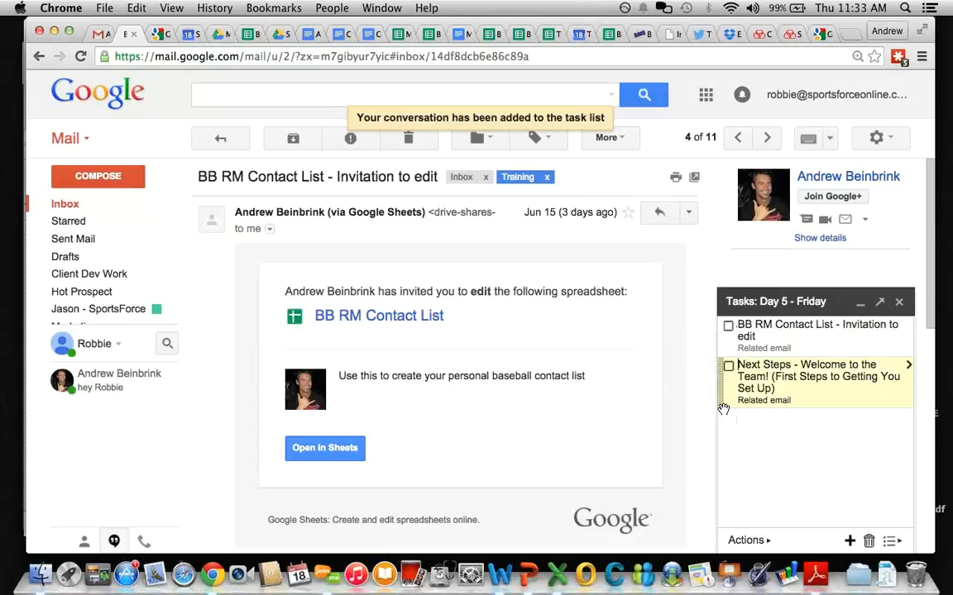
pyautogui.write('45')
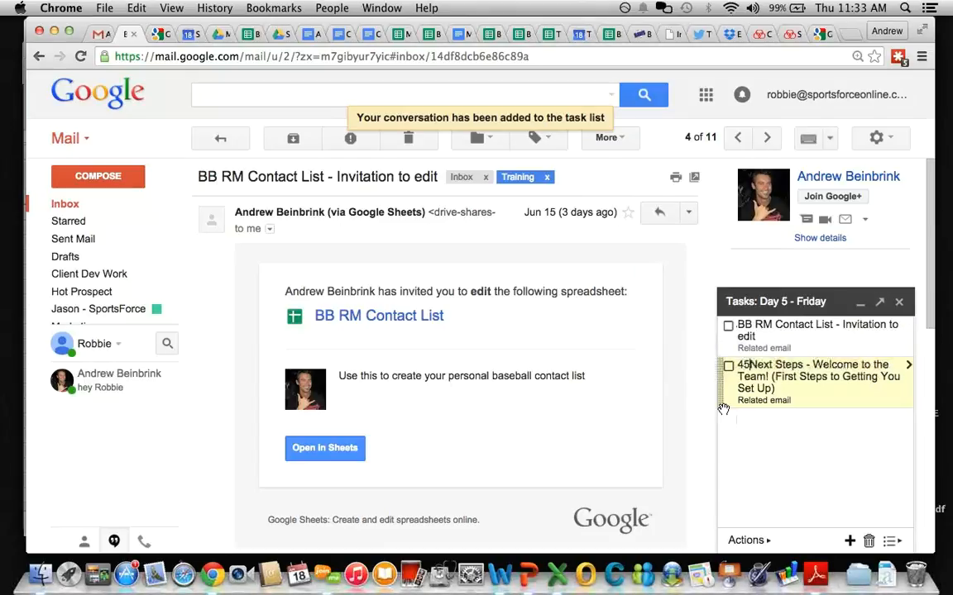
pyautogui.write(' - 60')
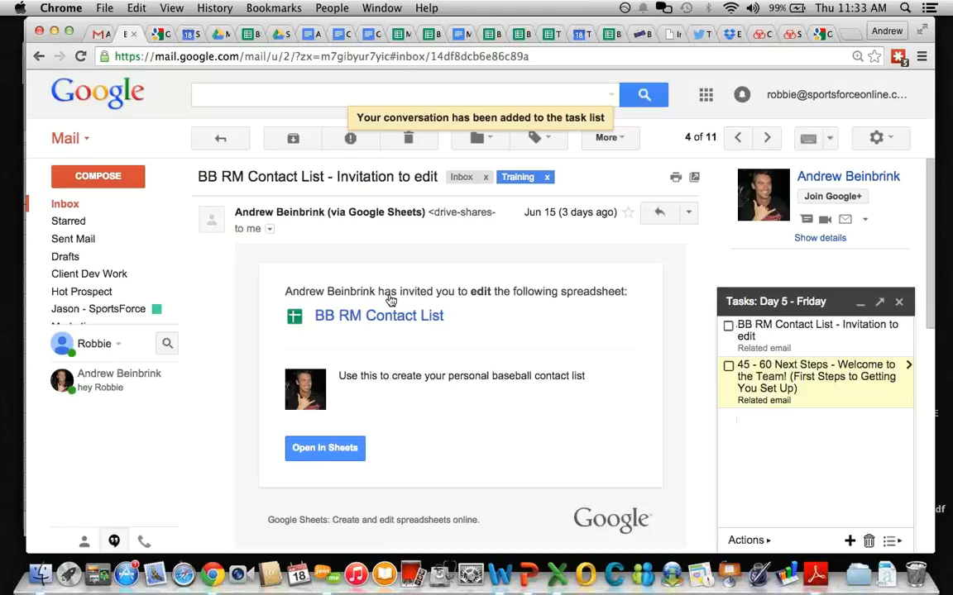
pyautogui.click(293, 141)
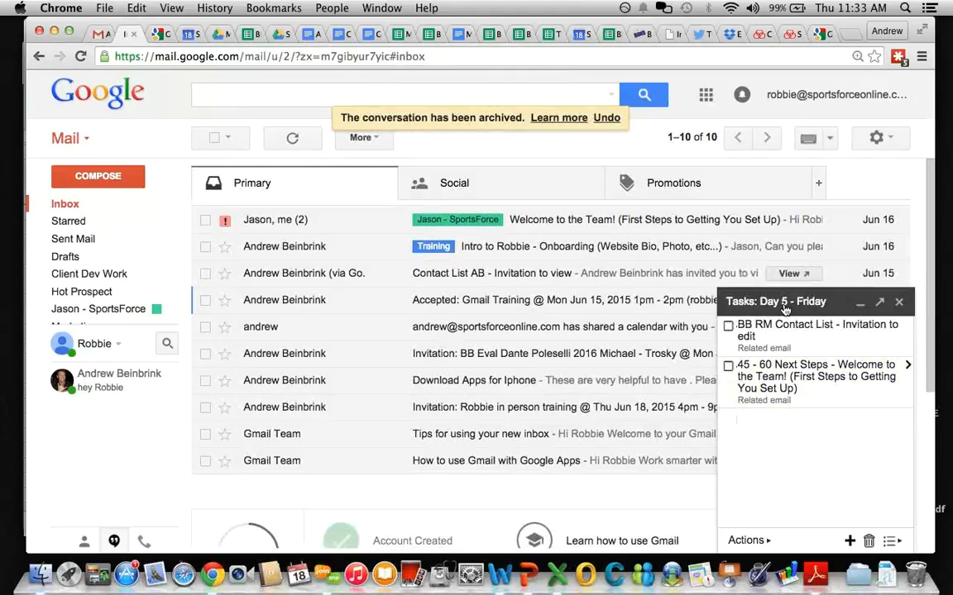
pyautogui.click(786, 304)
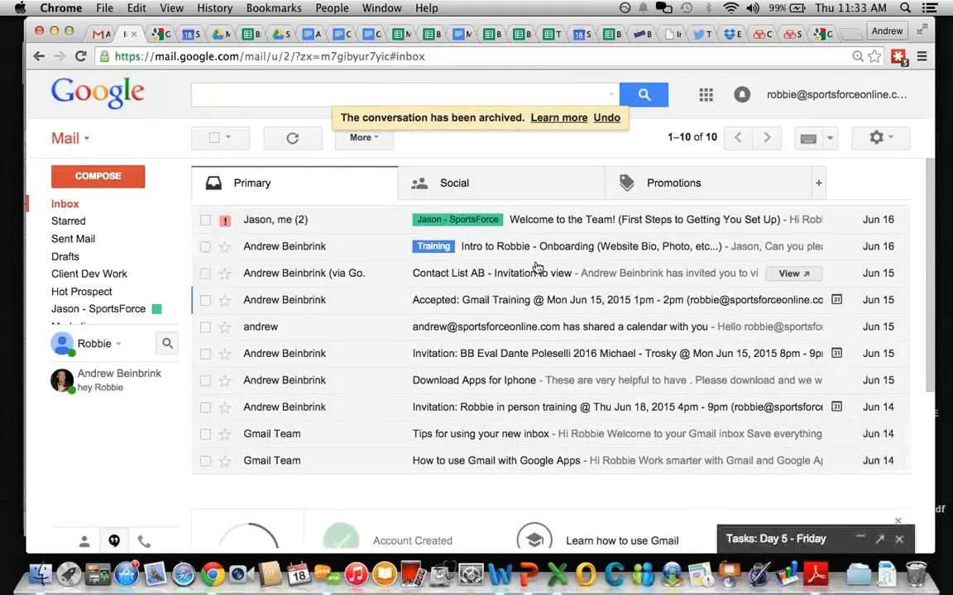
# Step: Undo the BB RM Contact List archive and move the Contact List AB email into Training
pyautogui.click(205, 248)
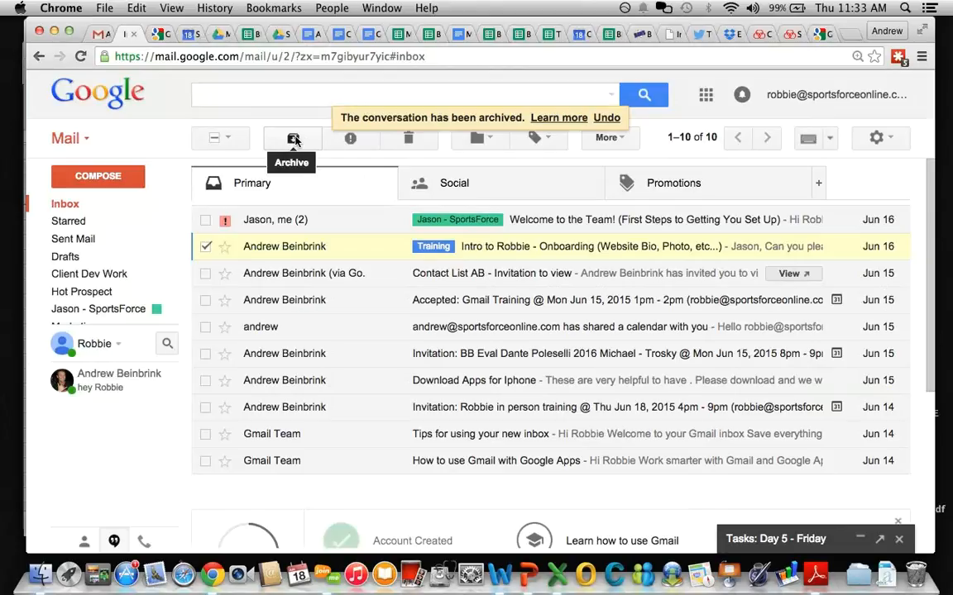
pyautogui.click(606, 118)
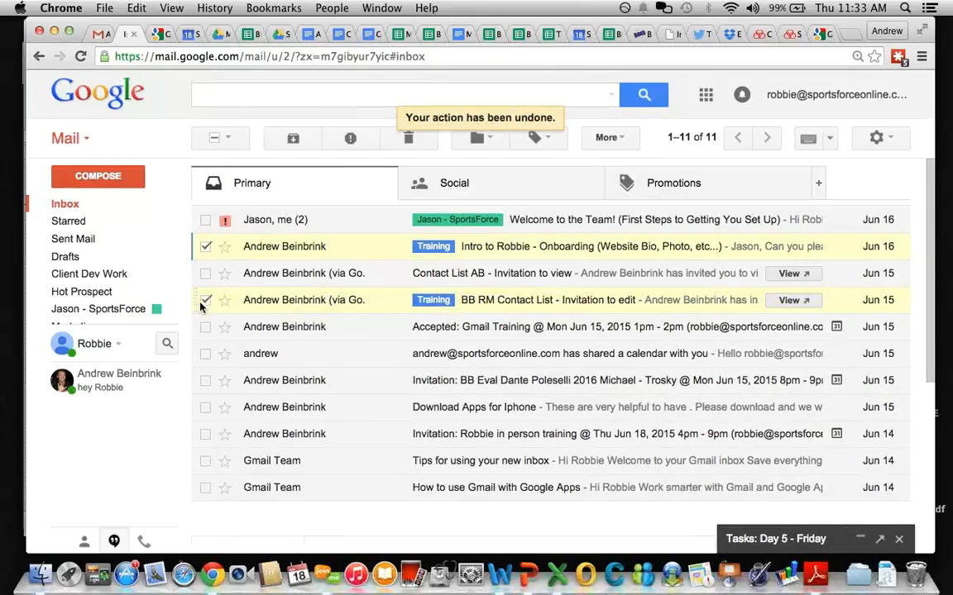
pyautogui.click(205, 300)
pyautogui.click(205, 246)
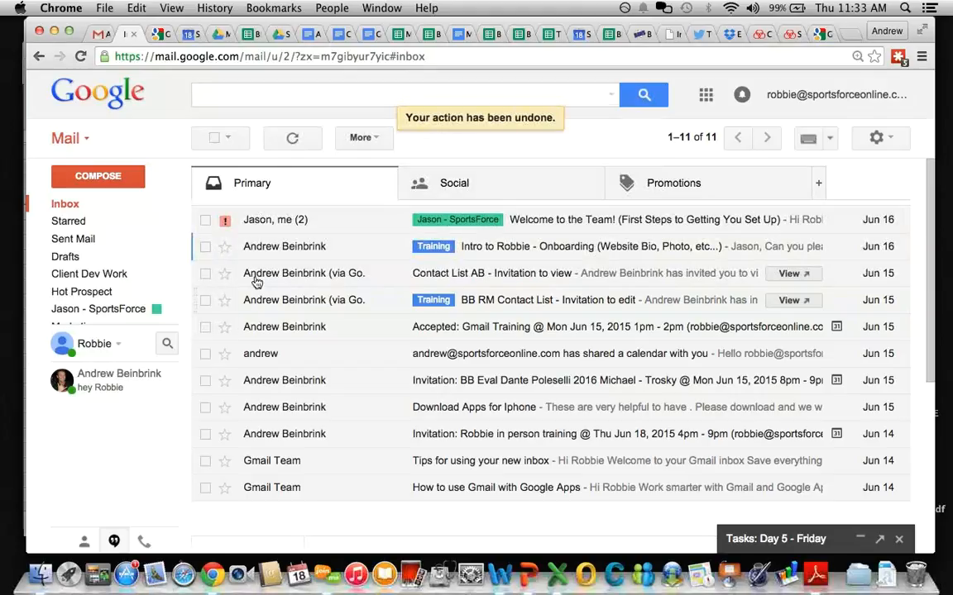
pyautogui.click(281, 277)
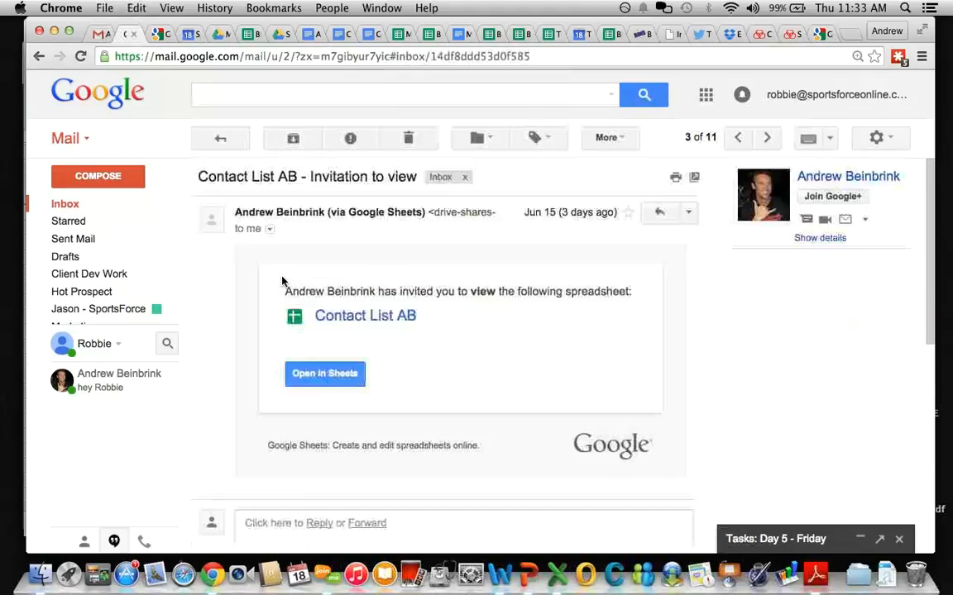
pyautogui.click(477, 138)
pyautogui.write('train')
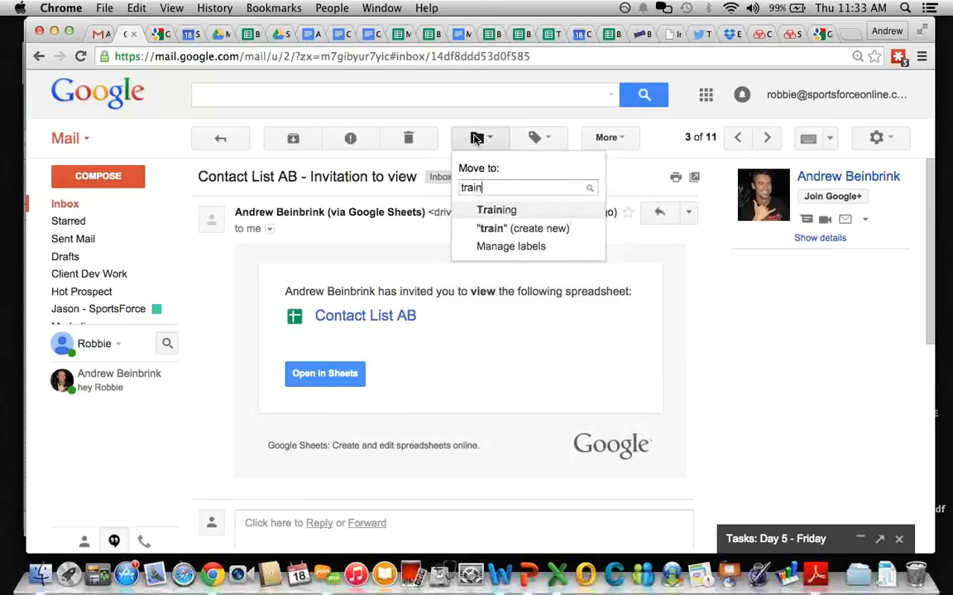
pyautogui.press('Return')
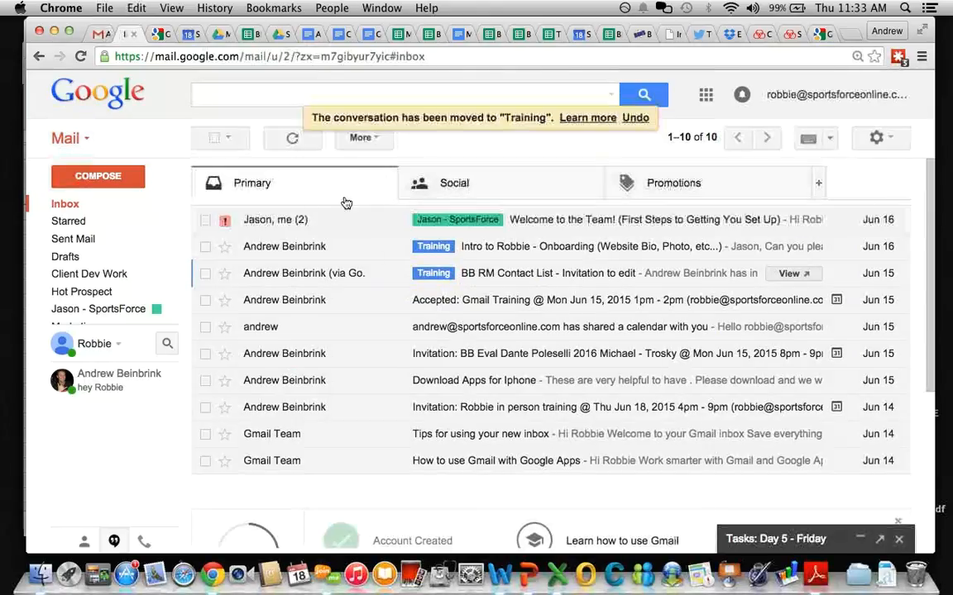
# Step: Archive the Accepted: Gmail Training, shared calendar and BB Eval invitation conversations
pyautogui.click(205, 300)
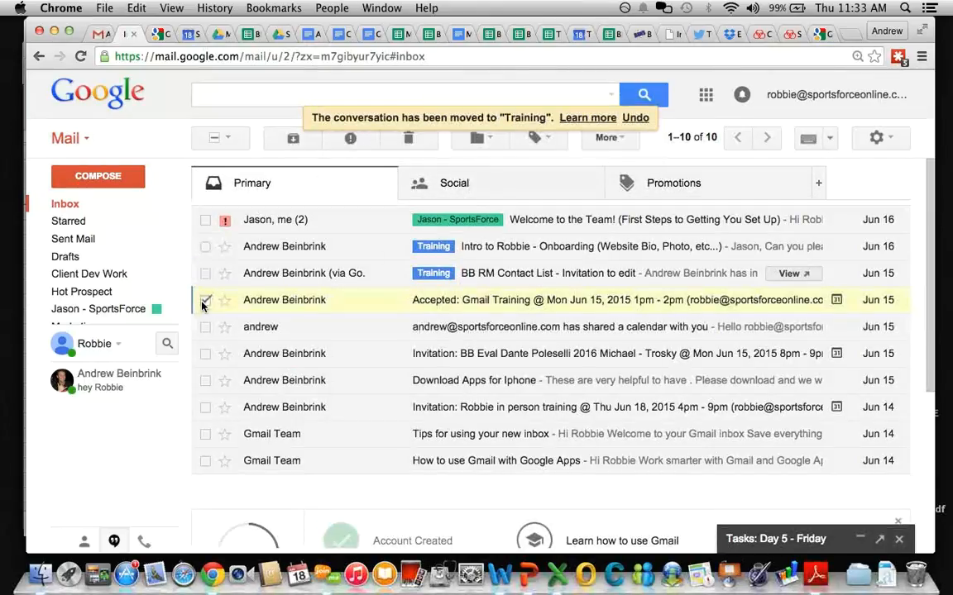
pyautogui.click(282, 139)
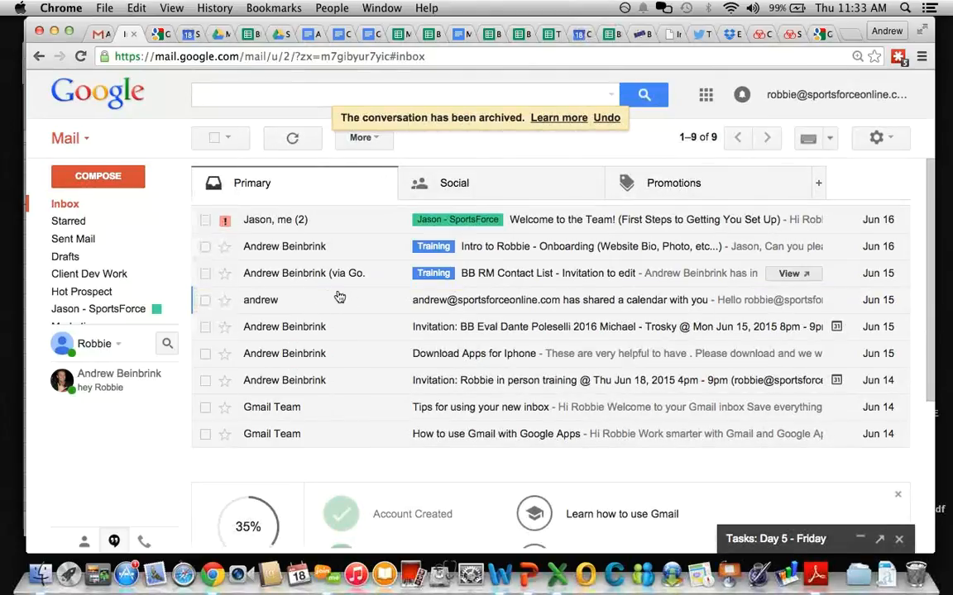
pyautogui.click(205, 300)
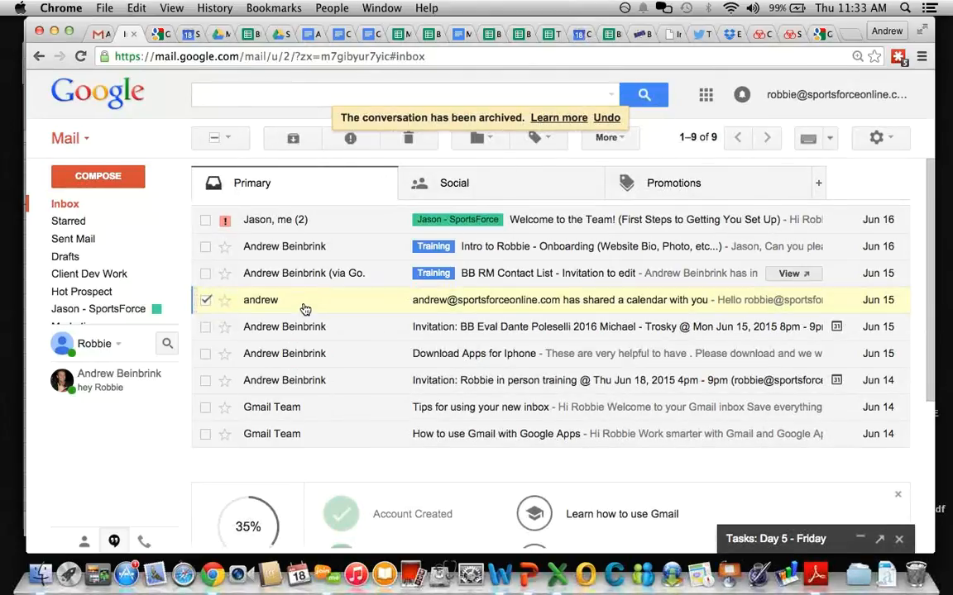
pyautogui.click(301, 306)
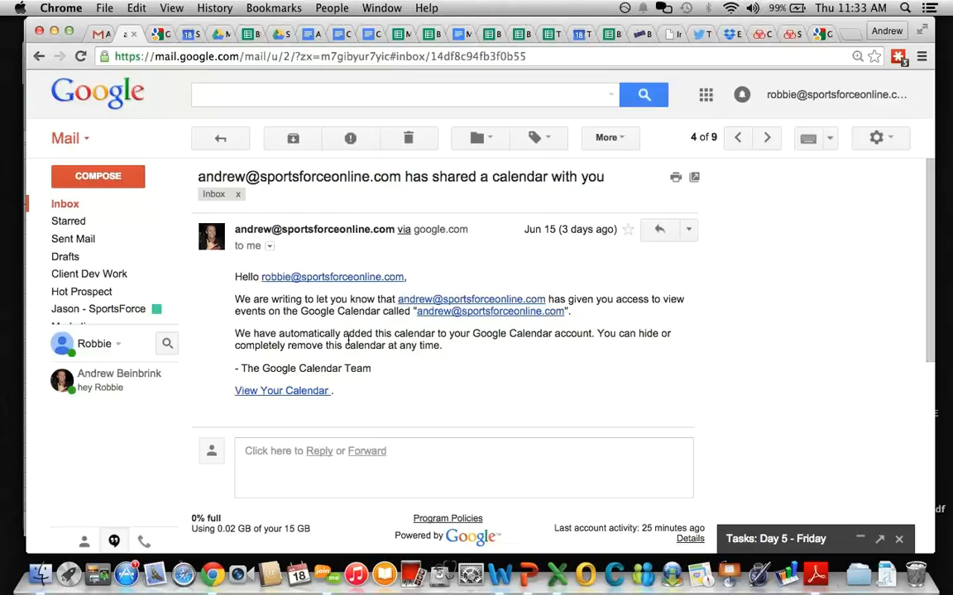
pyautogui.click(290, 141)
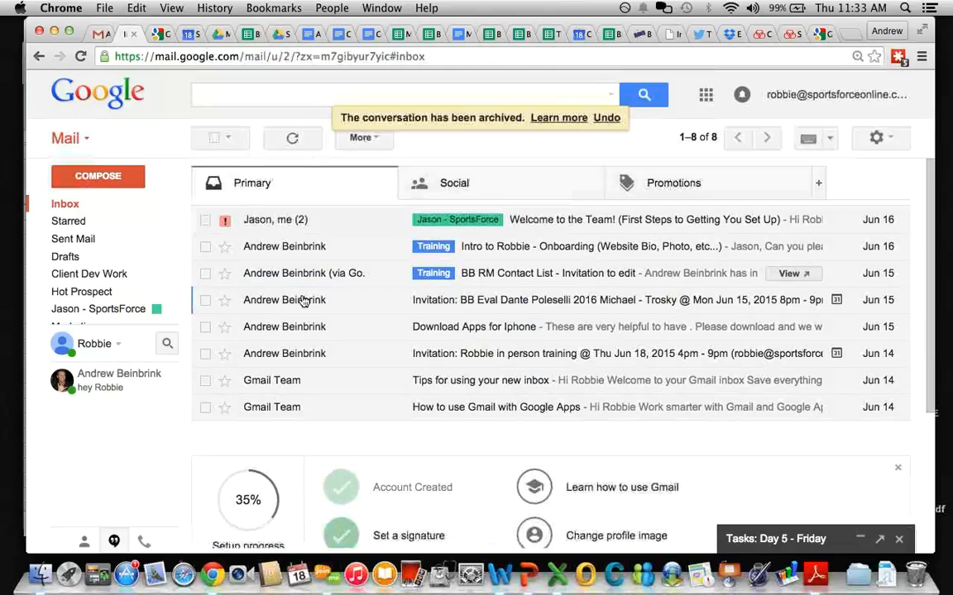
pyautogui.click(205, 300)
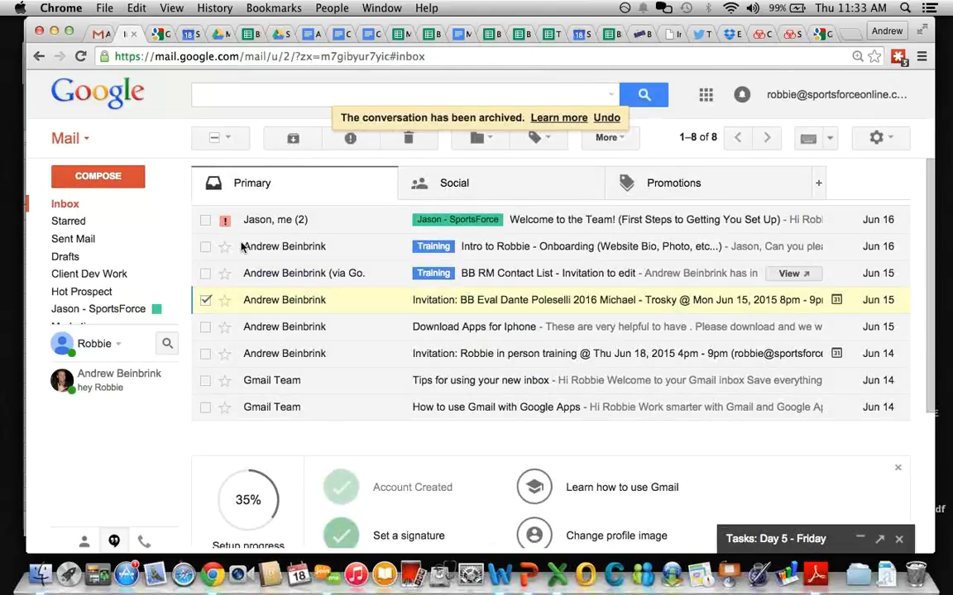
pyautogui.click(290, 138)
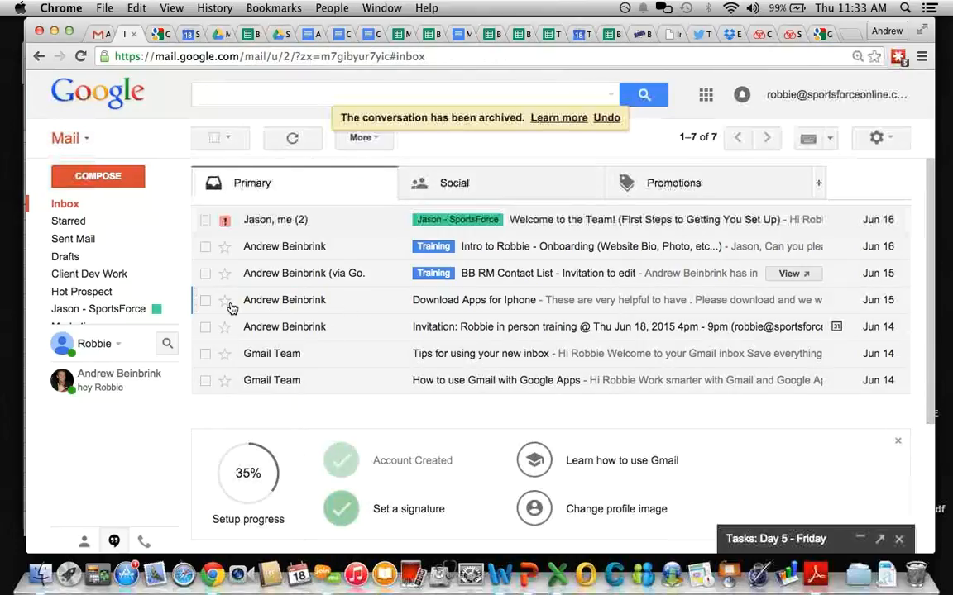
# Step: Move Download Apps, Tips and How to use Gmail emails to Training; archive the in-person training invitation
pyautogui.click(205, 300)
pyautogui.click(205, 326)
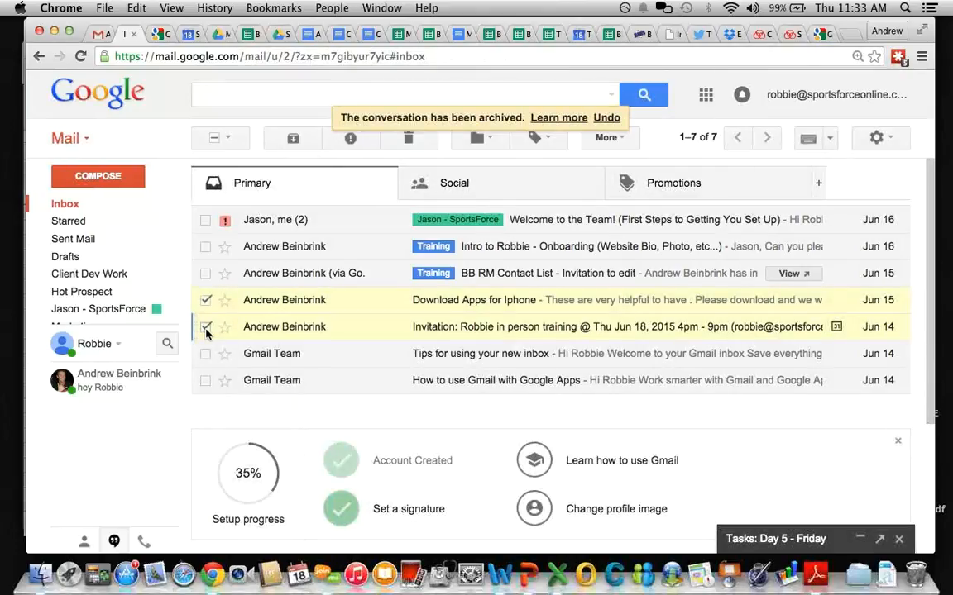
pyautogui.click(206, 328)
pyautogui.click(205, 353)
pyautogui.click(205, 380)
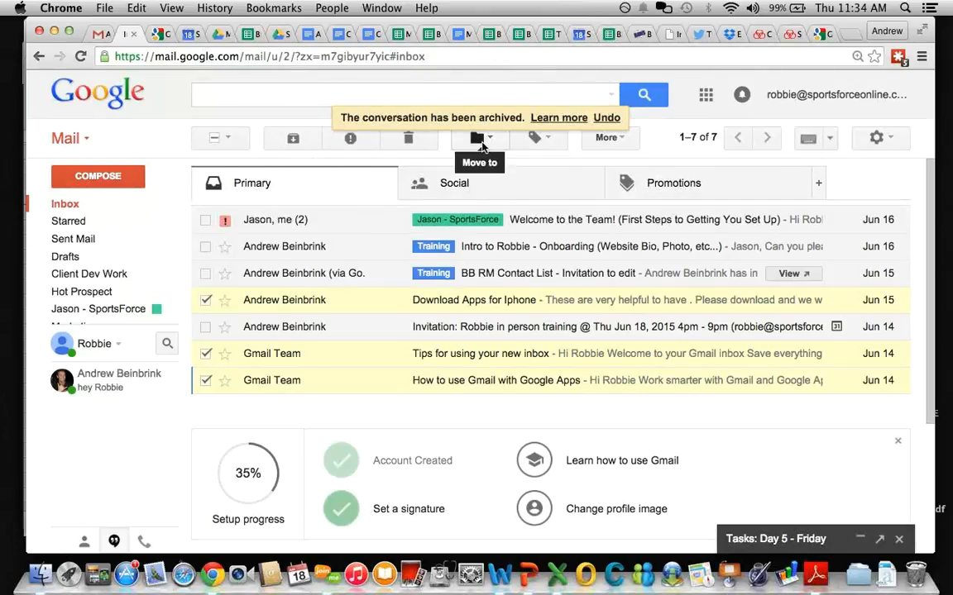
pyautogui.click(479, 141)
pyautogui.write('train')
pyautogui.press('Return')
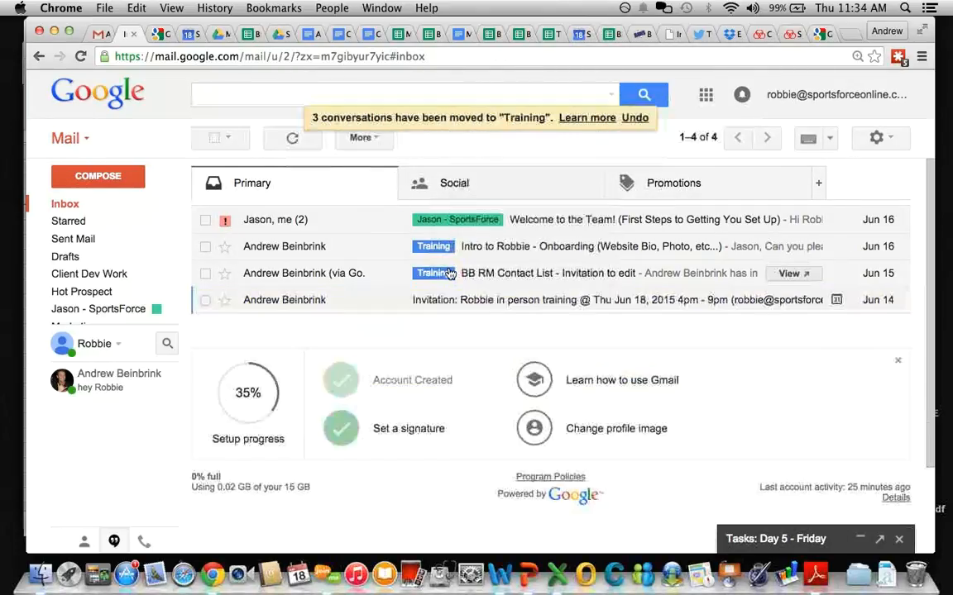
pyautogui.click(205, 300)
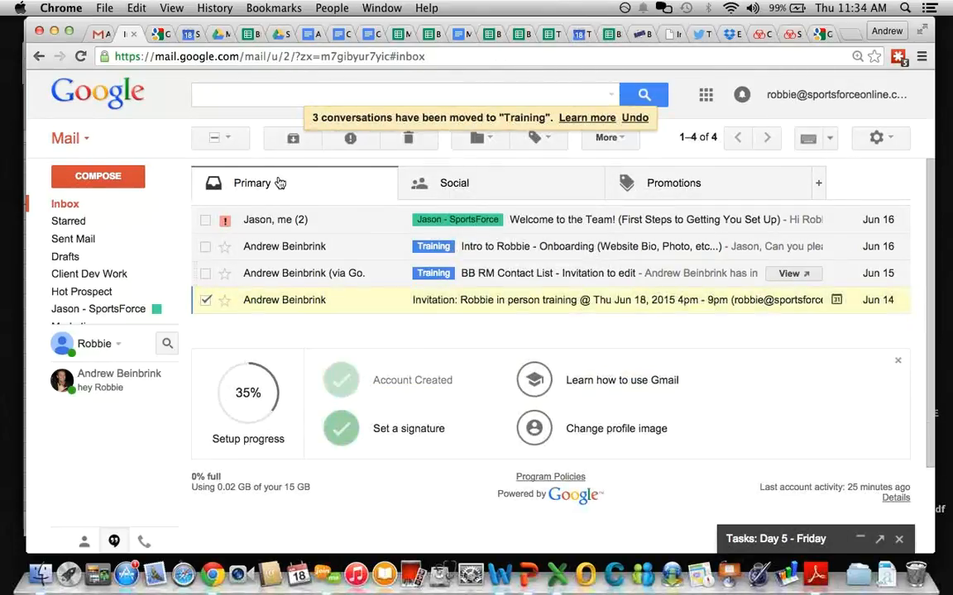
pyautogui.click(293, 139)
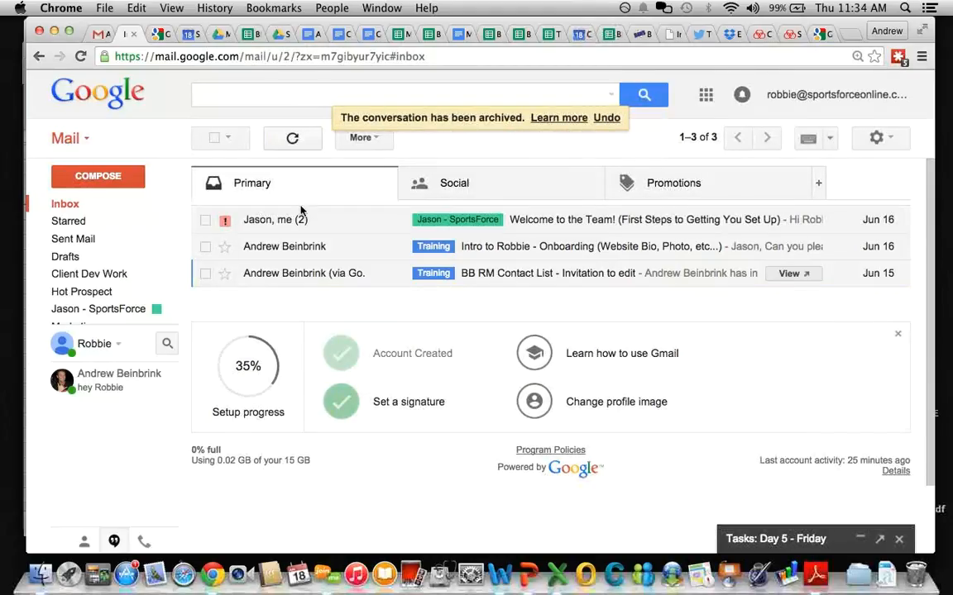
# Step: Mark the second inbox conversation with a purple question-mark star
pyautogui.moveTo(346, 274)
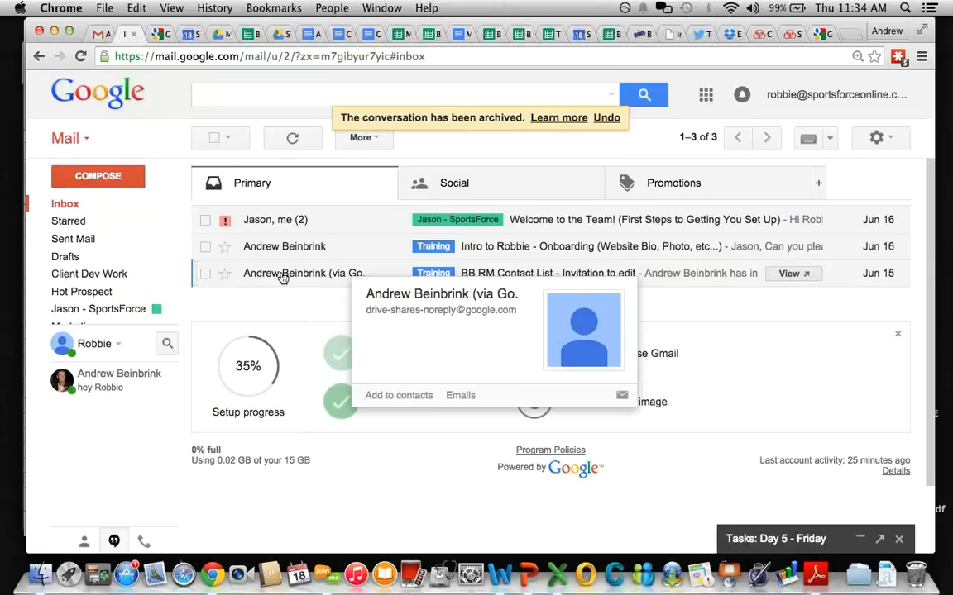
pyautogui.click(225, 248)
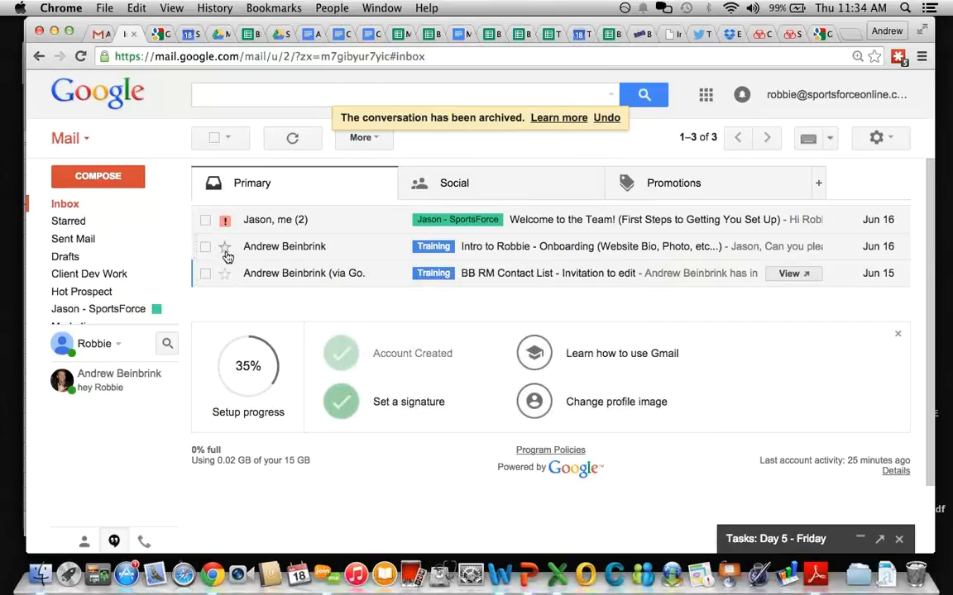
pyautogui.click(225, 248)
pyautogui.click(225, 249)
# Step: Mark the third inbox conversation with a red exclamation star
pyautogui.moveTo(283, 253)
pyautogui.moveTo(263, 279)
pyautogui.click(224, 277)
pyautogui.click(224, 276)
pyautogui.moveTo(101, 271)
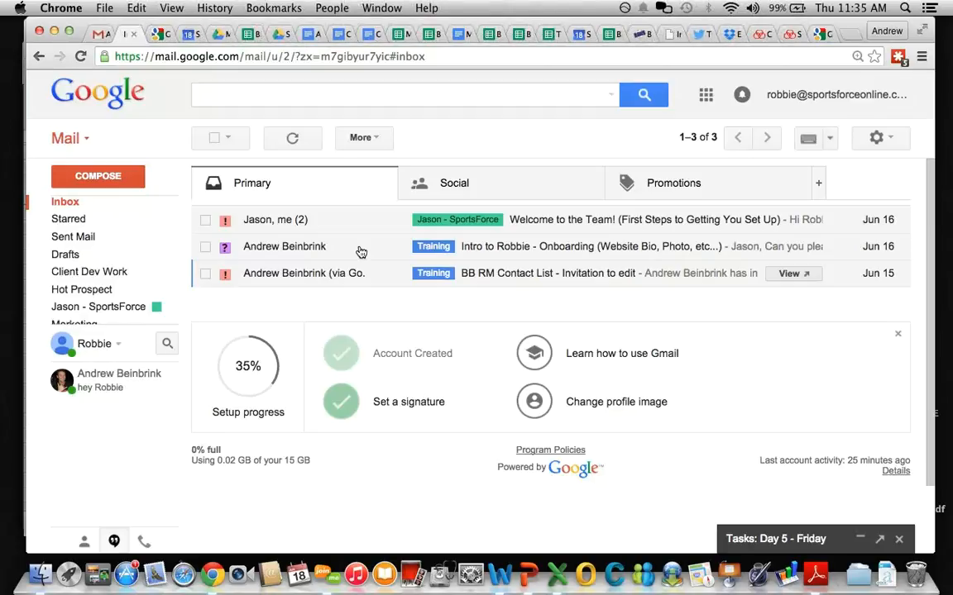
pyautogui.click(244, 96)
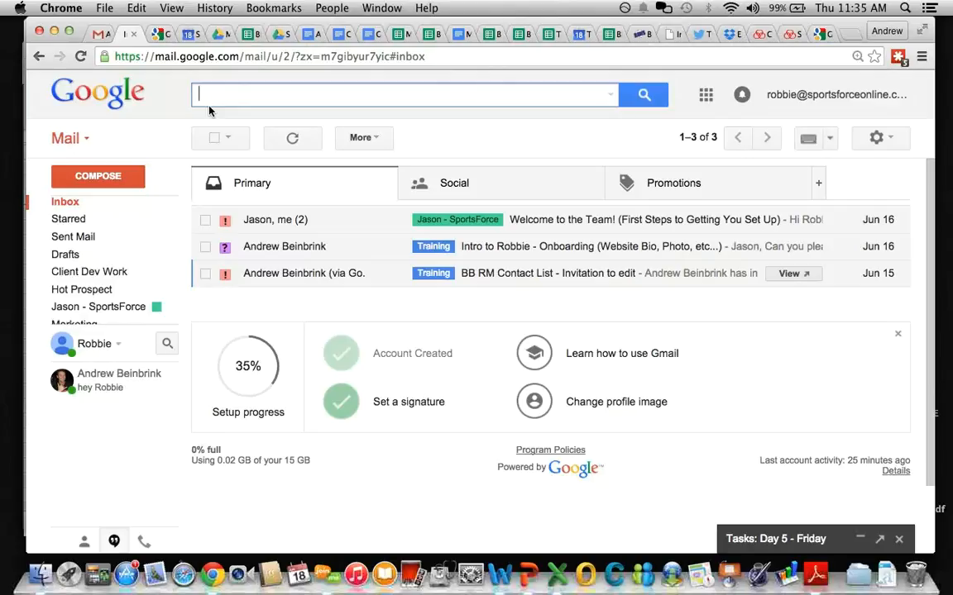
# Step: In the agenda, add Stars bullets '- Orange - Pending' and 'Blue - Partners'
pyautogui.click(368, 33)
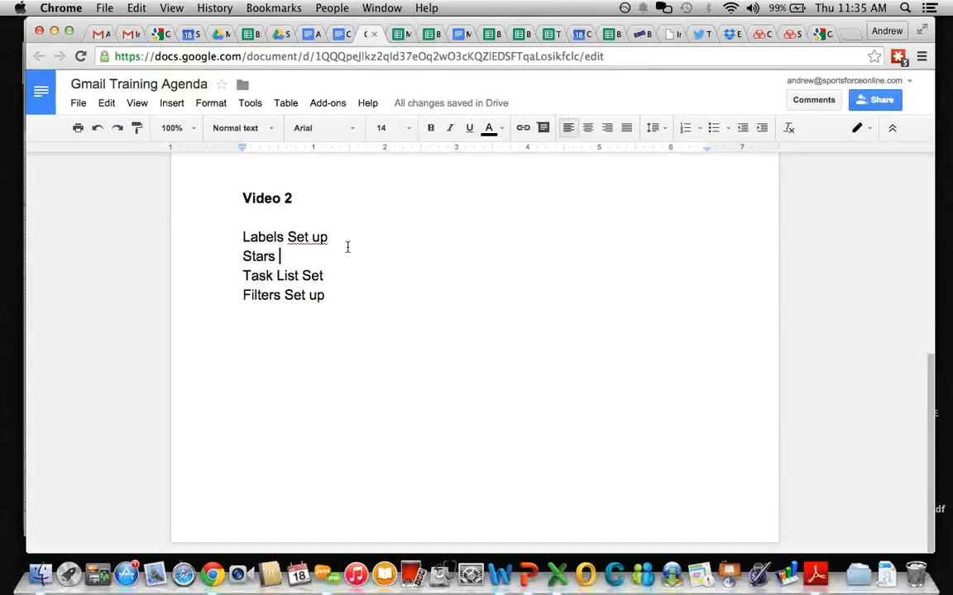
pyautogui.click(365, 237)
pyautogui.click(302, 258)
pyautogui.press('Return')
pyautogui.write('- Ora')
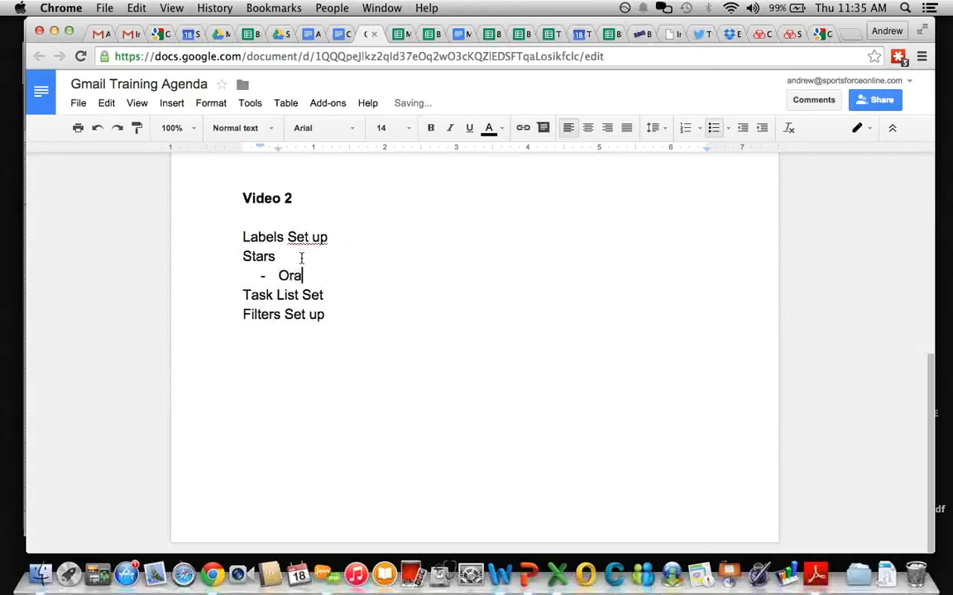
pyautogui.write('nge - Pending')
pyautogui.press('Return')
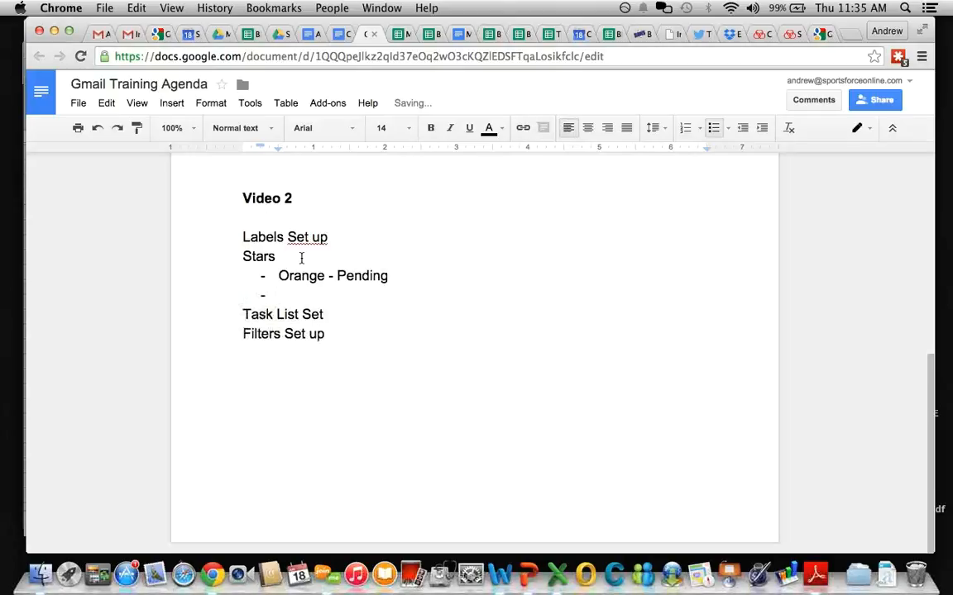
pyautogui.write('Red')
pyautogui.press('BackSpace')
pyautogui.press('BackSpace')
pyautogui.press('BackSpace')
pyautogui.write('Blue - Partners')
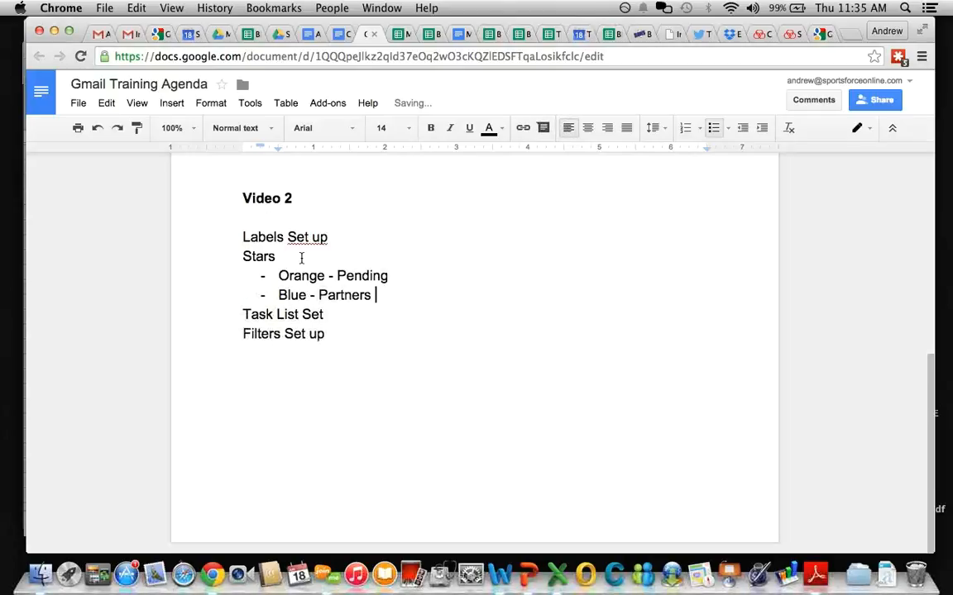
pyautogui.press('Return')
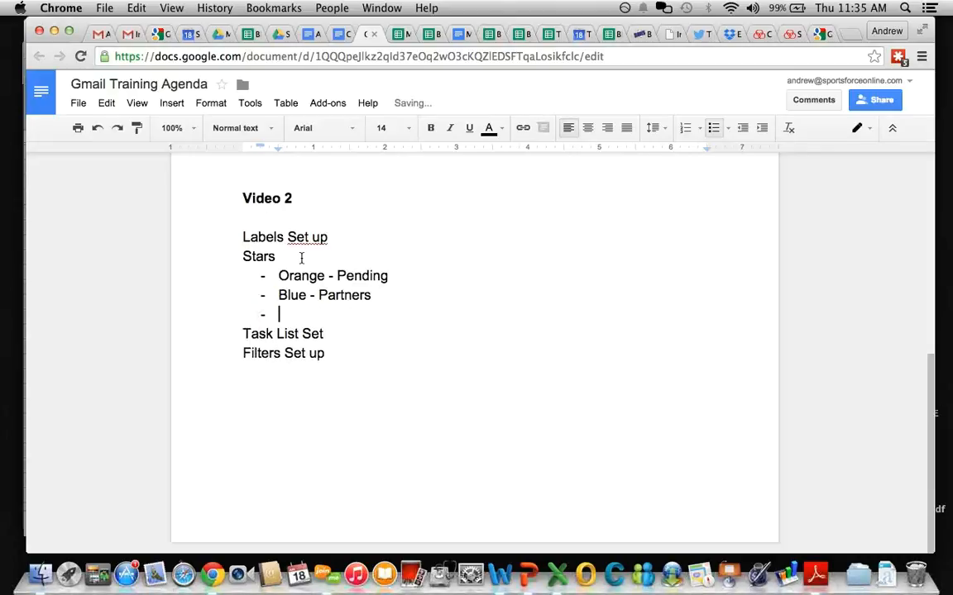
# Step: Add bullets 'Red ! - Priority task', 'Green check - Revenue / Enrollment' and 'Purple ? - Question'
pyautogui.write('Red')
pyautogui.write(' -')
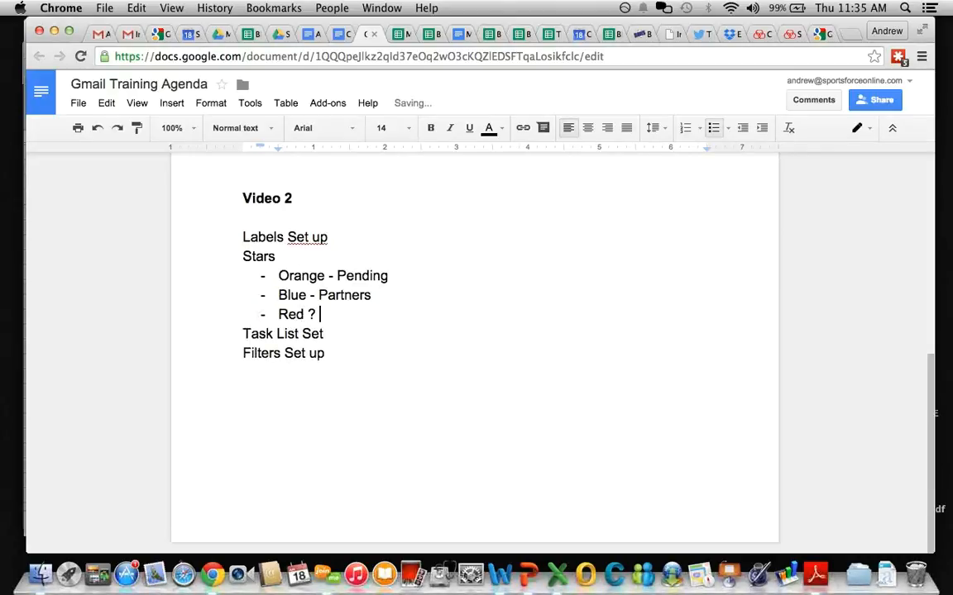
pyautogui.press('BackSpace')
pyautogui.write('! - Prioroty')
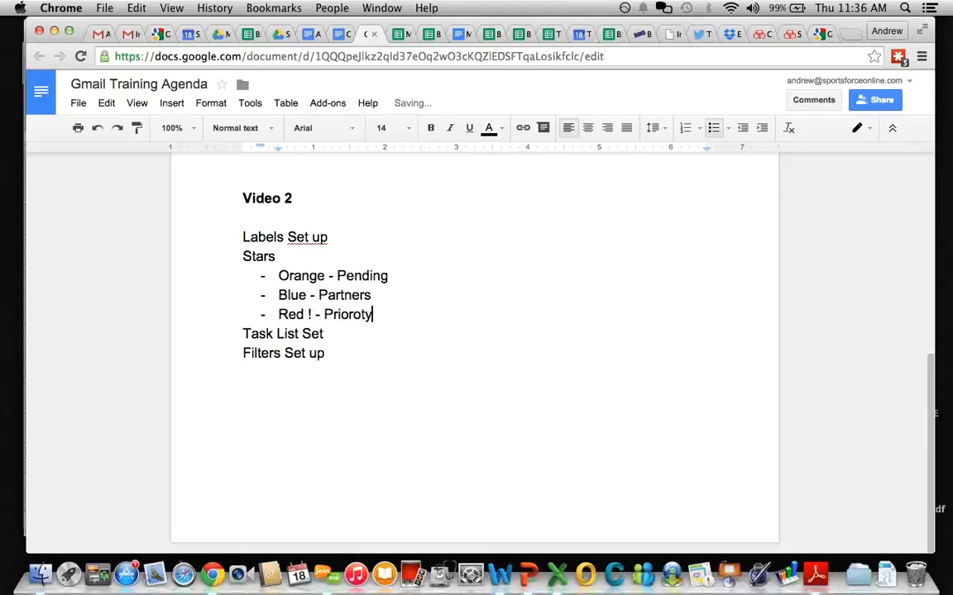
pyautogui.press('BackSpace')
pyautogui.press('BackSpace')
pyautogui.press('BackSpace')
pyautogui.write('ity task')
pyautogui.press('Return')
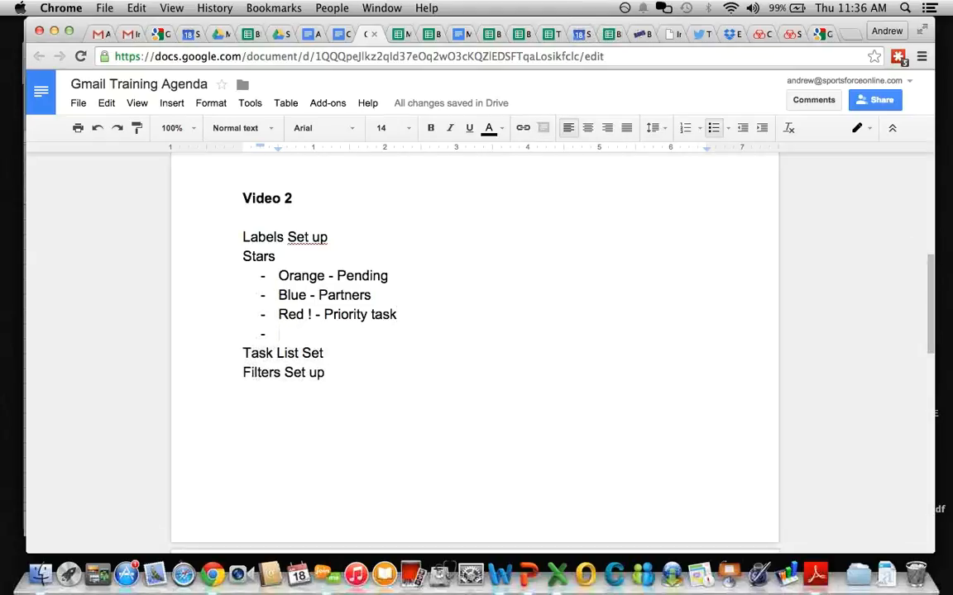
pyautogui.write('Green ')
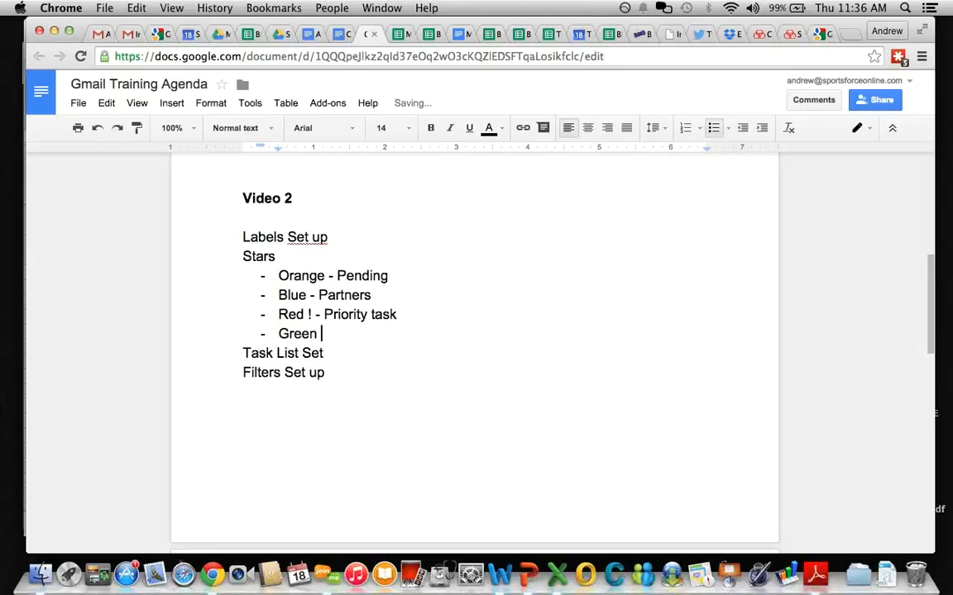
pyautogui.write('check - Revenue / ')
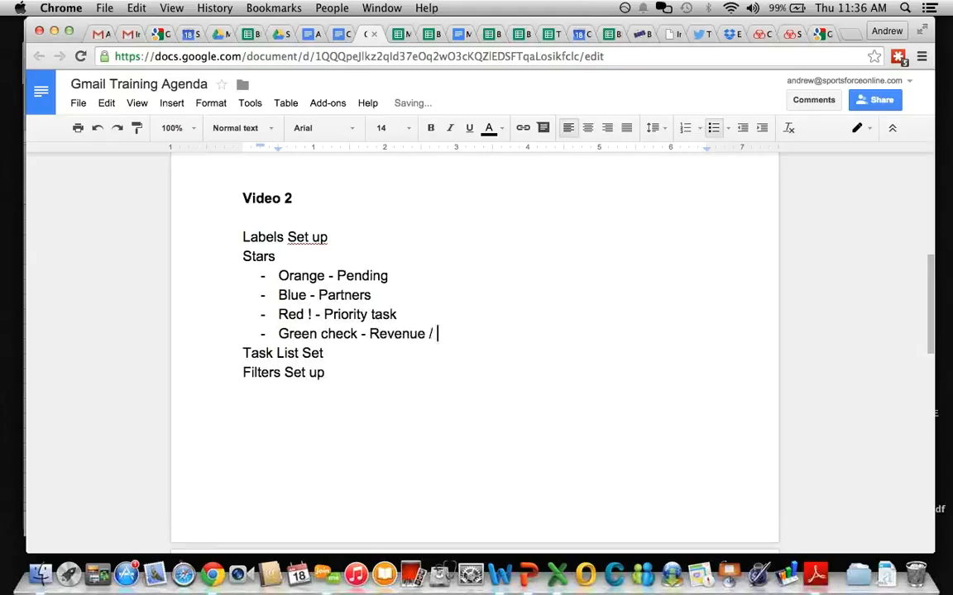
pyautogui.write('S')
pyautogui.press('BackSpace')
pyautogui.write('Enrollment')
pyautogui.press('Return')
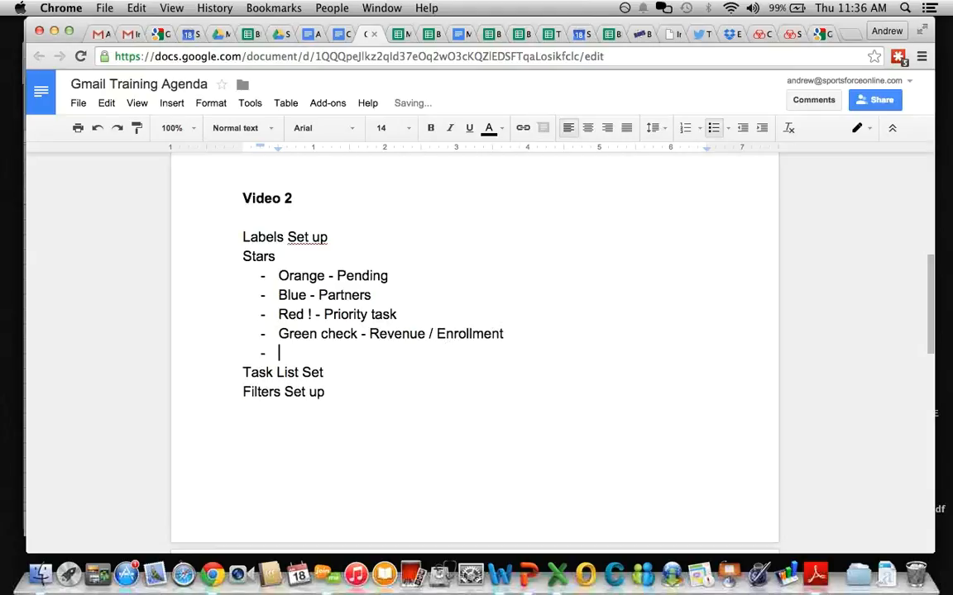
pyautogui.write('Purple')
pyautogui.press('BackSpace')
pyautogui.press('BackSpace')
pyautogui.write('ple')
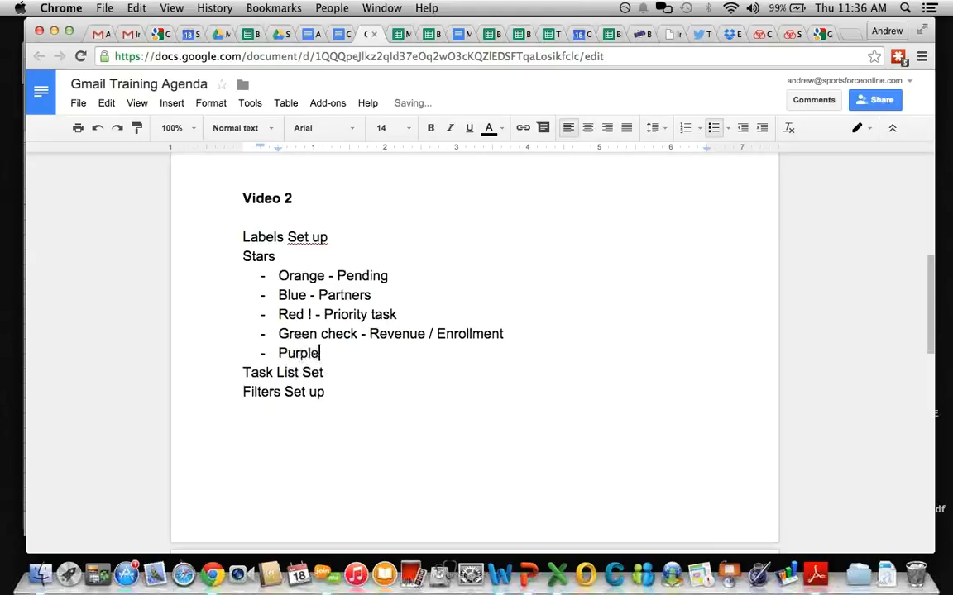
pyautogui.write(' ? - Question')
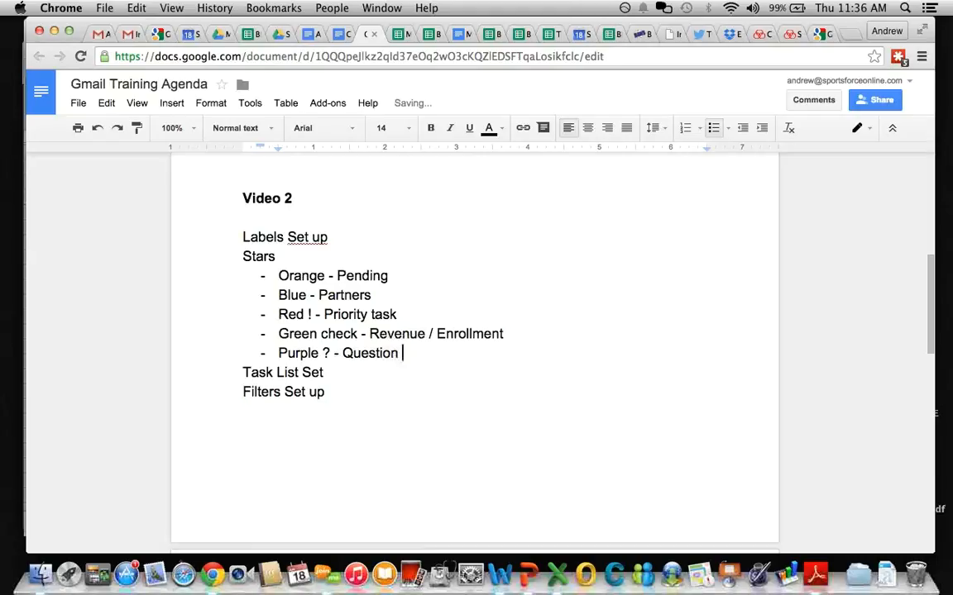
# Step: Under Task List Set, list Different types, Different Day, How to add email to task list, Add notes, Add deadline, Move on task list
pyautogui.click(343, 369)
pyautogui.press('Return')
pyautogui.write('- ')
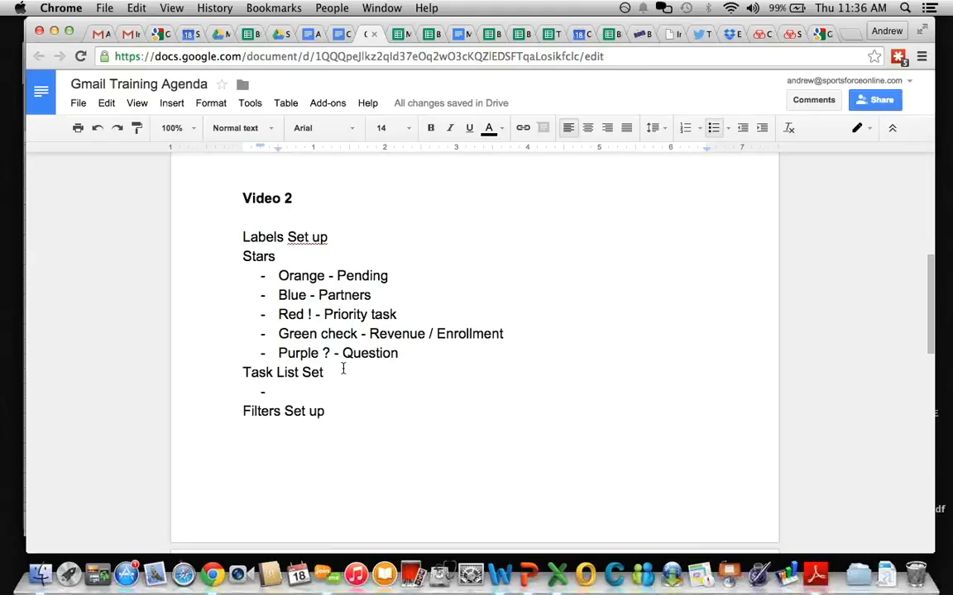
pyautogui.write('Different types')
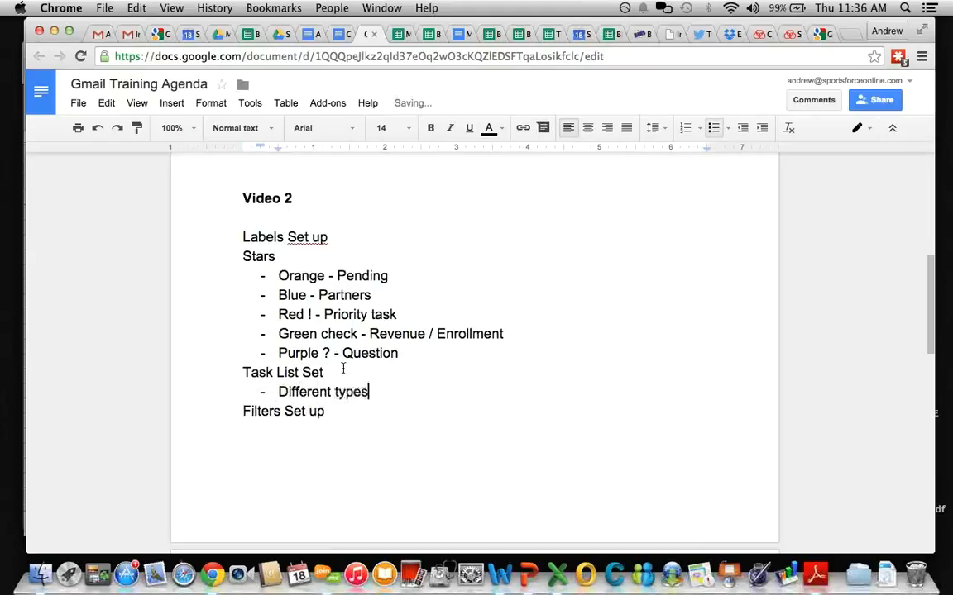
pyautogui.press('Return')
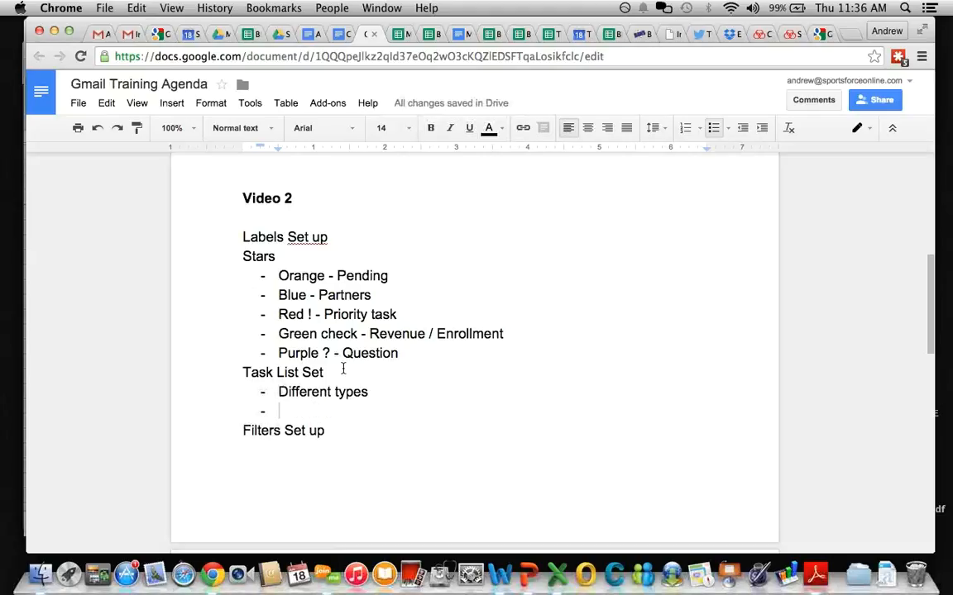
pyautogui.write('Different Da')
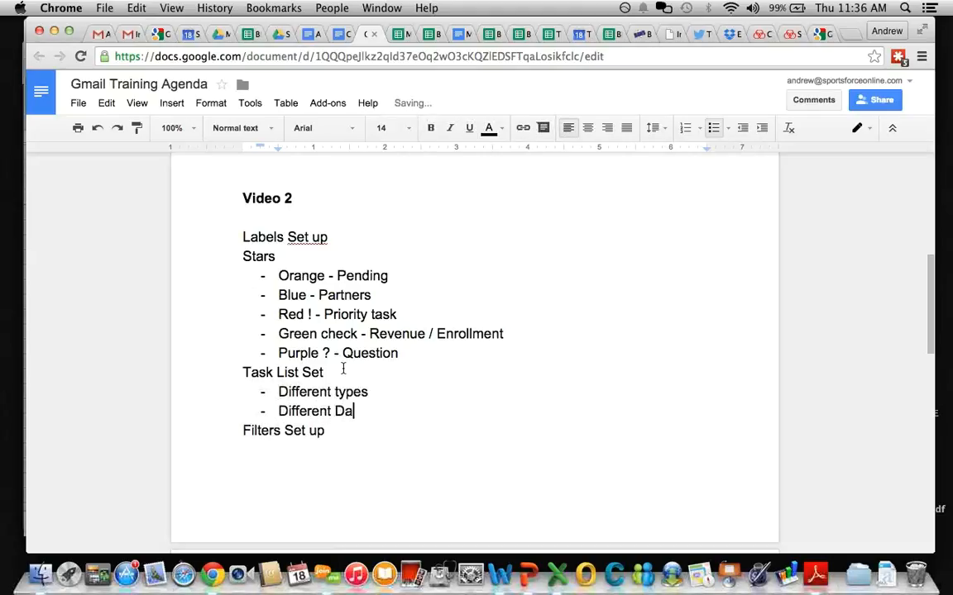
pyautogui.write('y')
pyautogui.press('Return')
pyautogui.write('How to ')
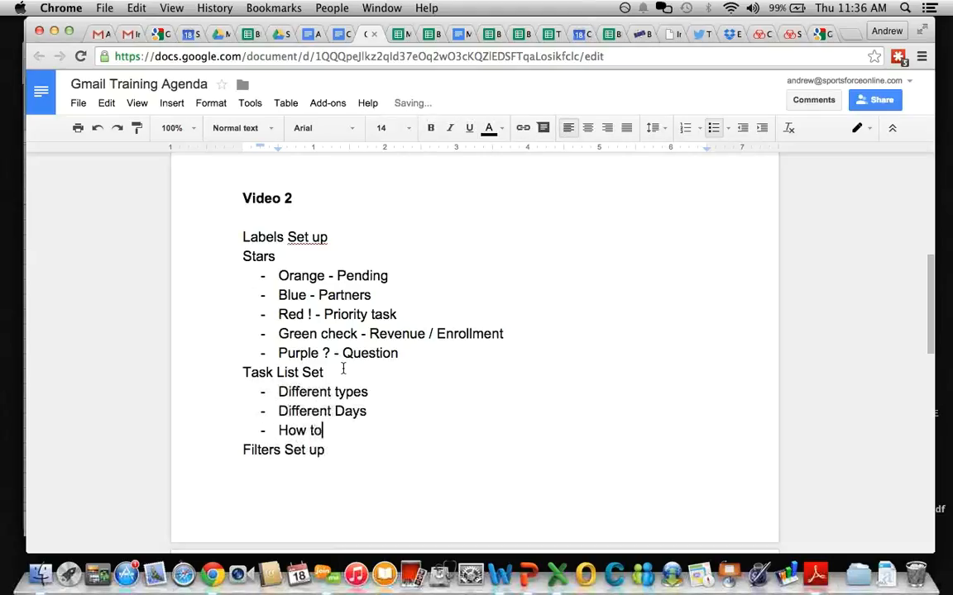
pyautogui.write('add email ')
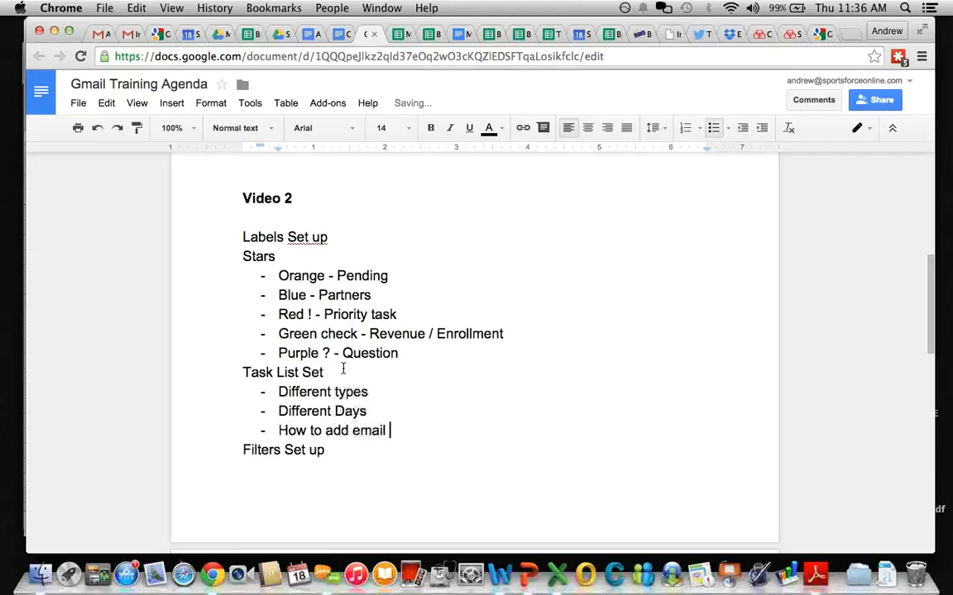
pyautogui.write('to task list')
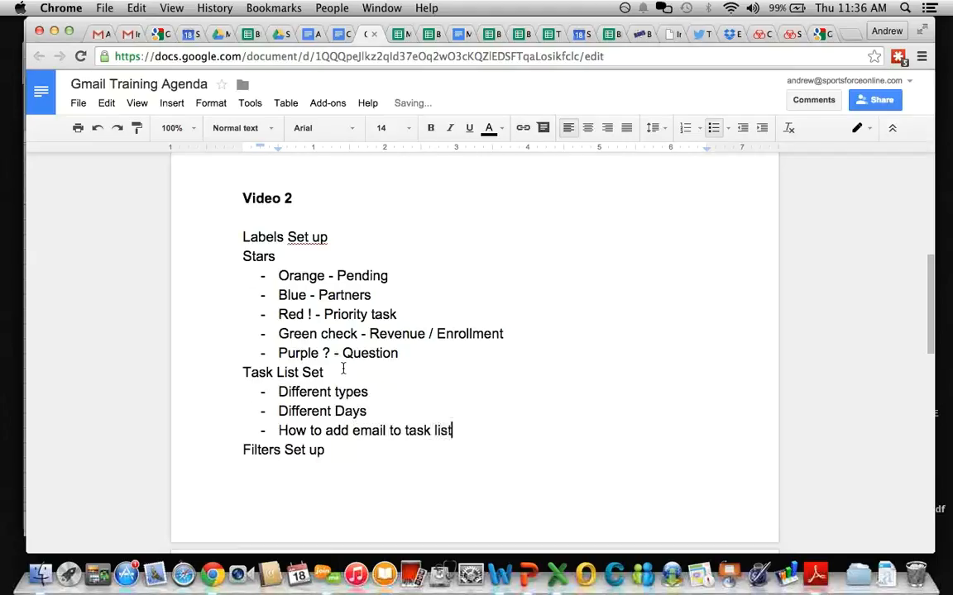
pyautogui.press('Return')
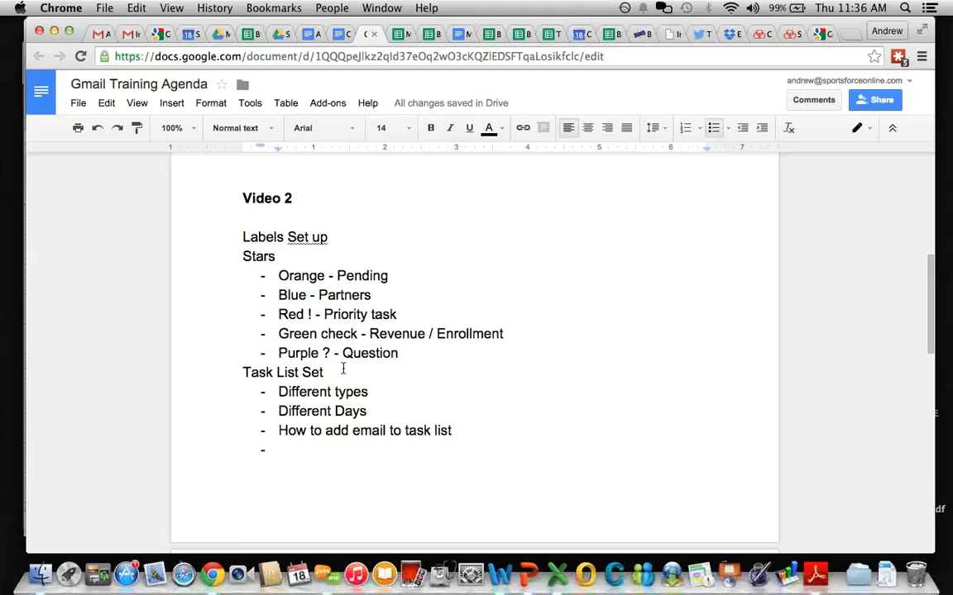
pyautogui.write('Add notes')
pyautogui.press('Return')
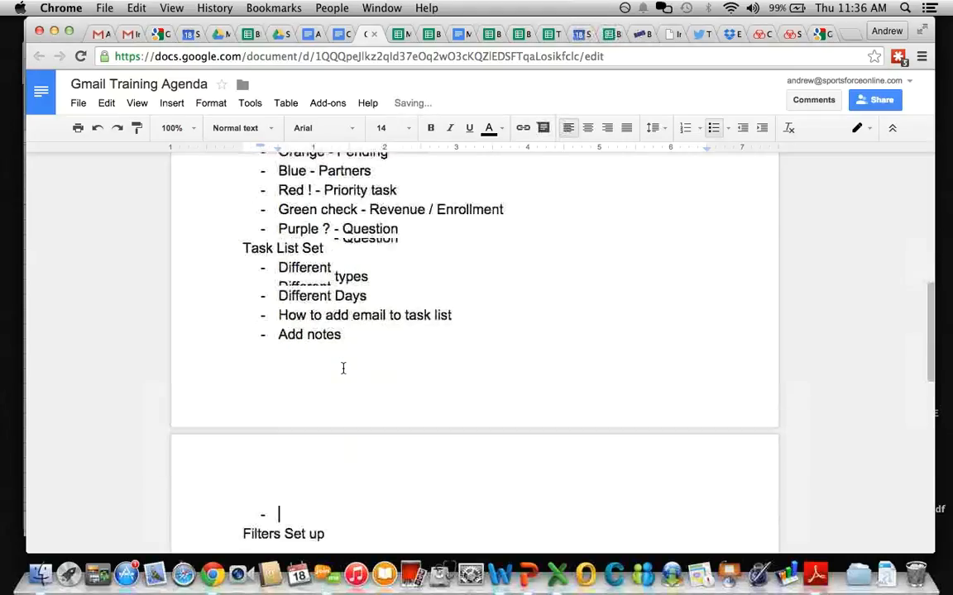
pyautogui.write('Add dea')
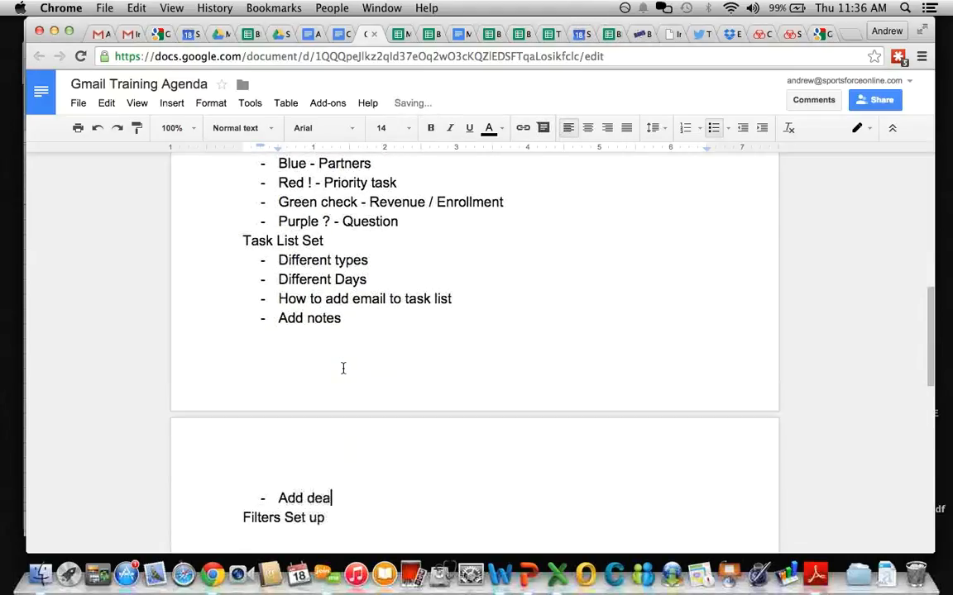
pyautogui.write('dline')
pyautogui.press('Return')
pyautogui.write('Mo')
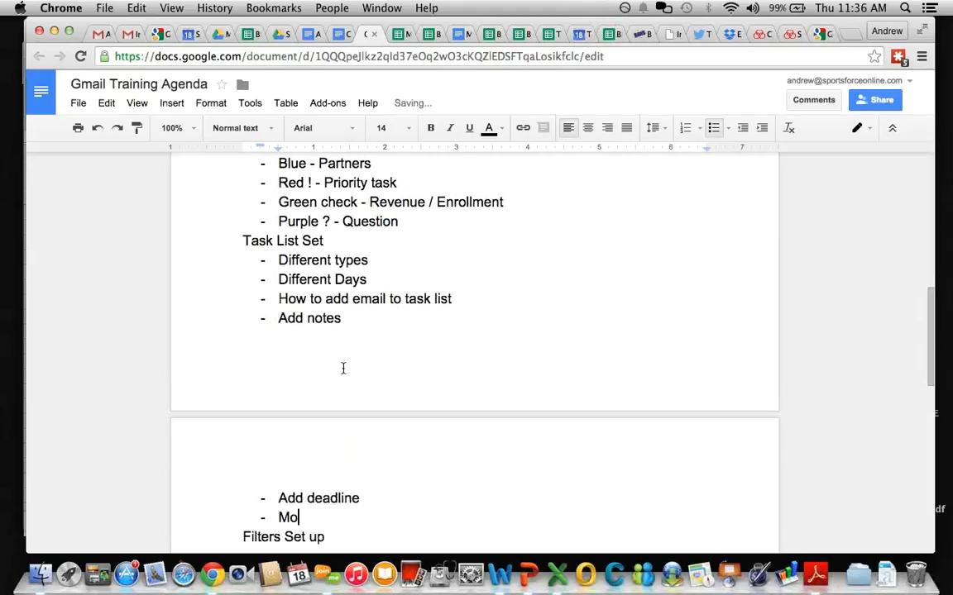
pyautogui.write('ve on task list')
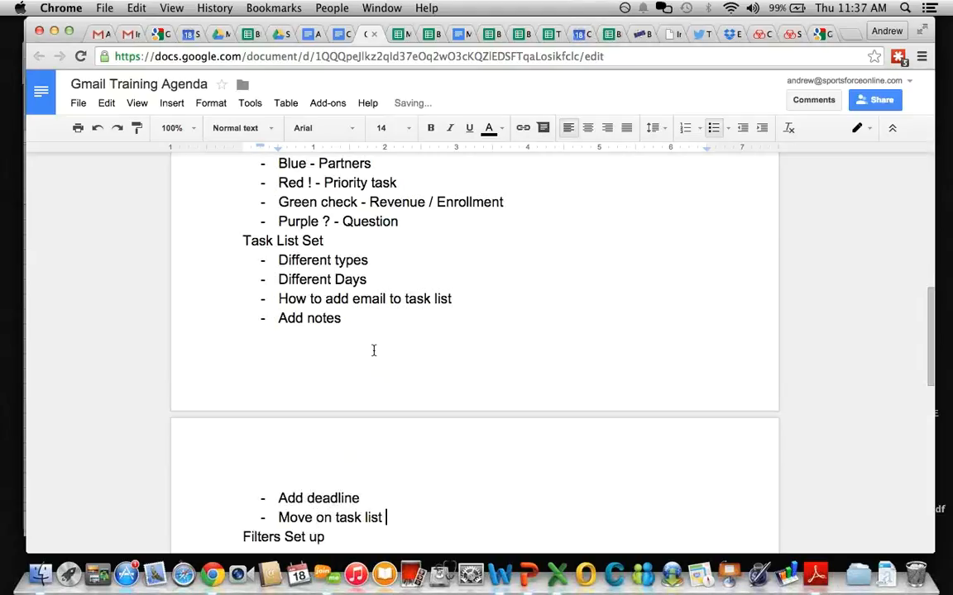
pyautogui.scroll(-3, 373, 350)
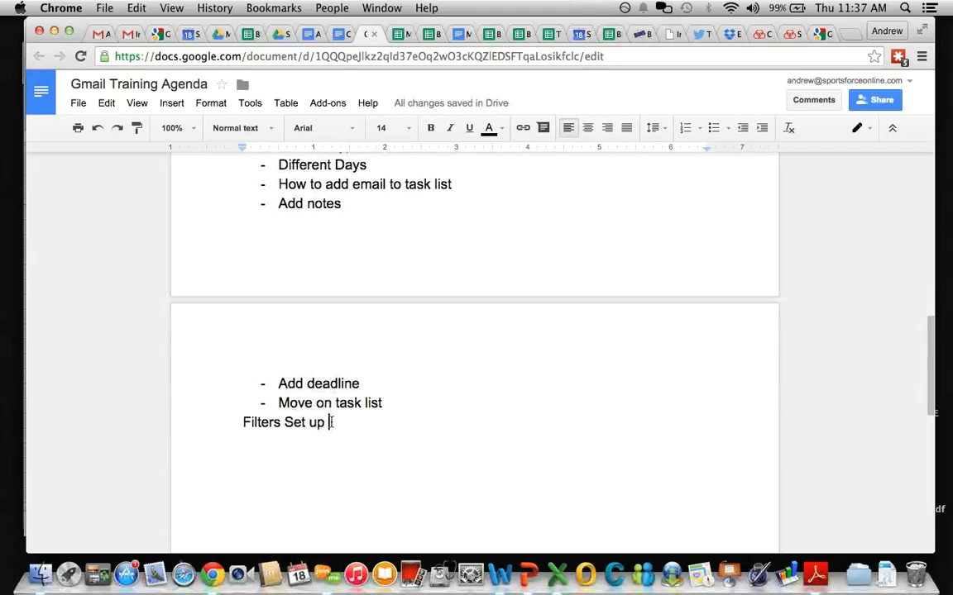
pyautogui.click(127, 38)
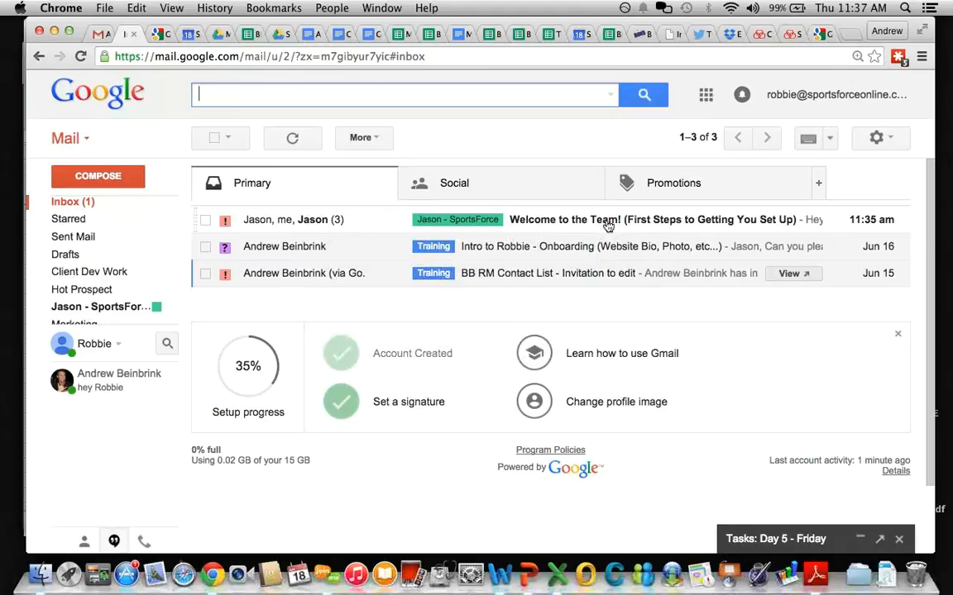
# Step: Send 'Test Client - Joe Blow BB 2017' to your own address and the test client's Gmail address
pyautogui.click(99, 33)
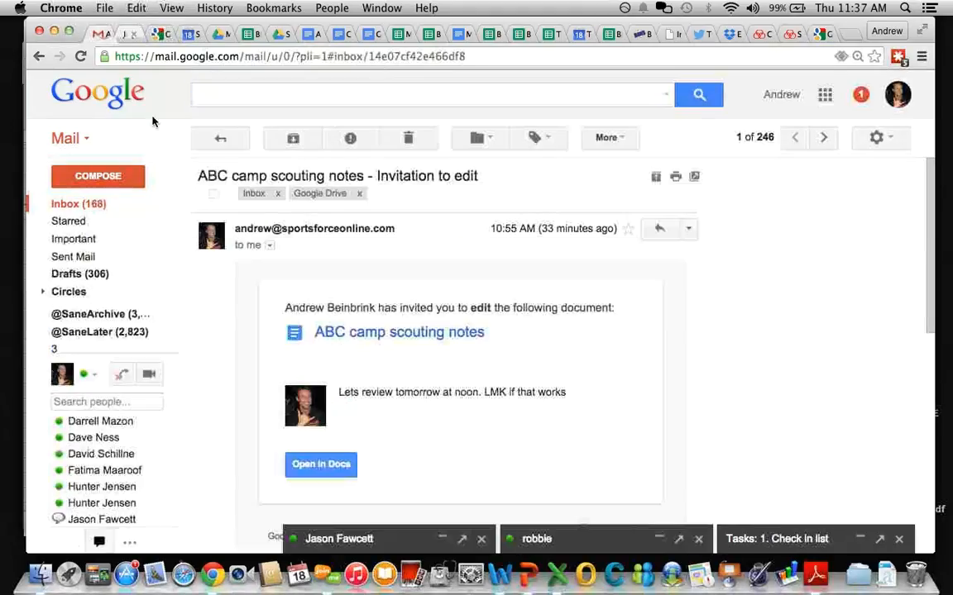
pyautogui.click(99, 176)
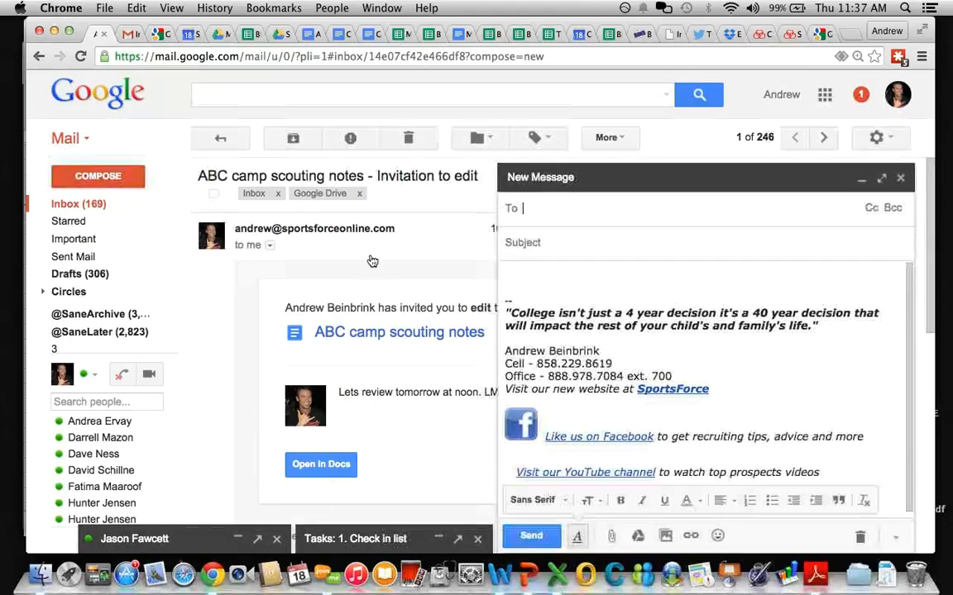
pyautogui.write('andrew')
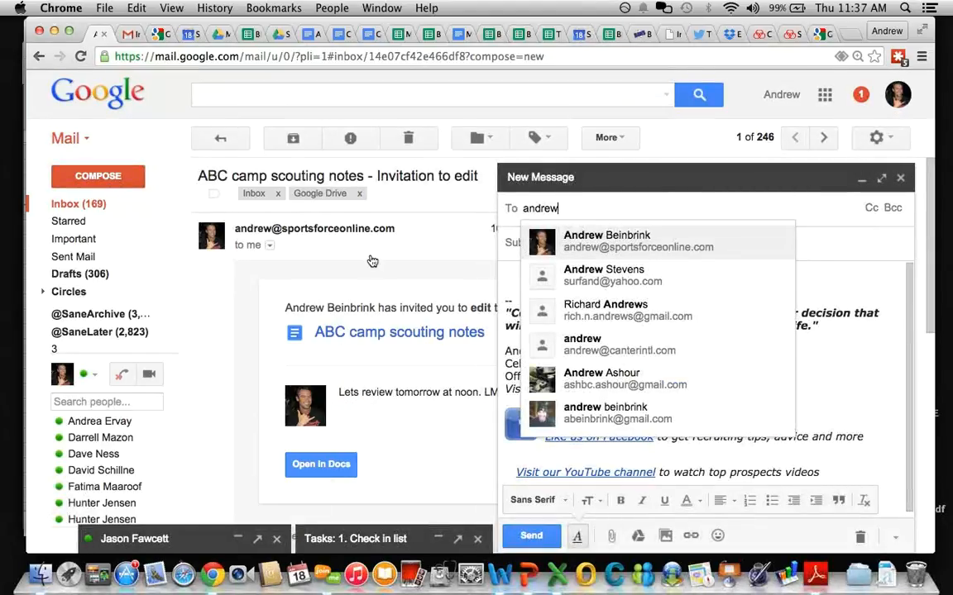
pyautogui.press('Return')
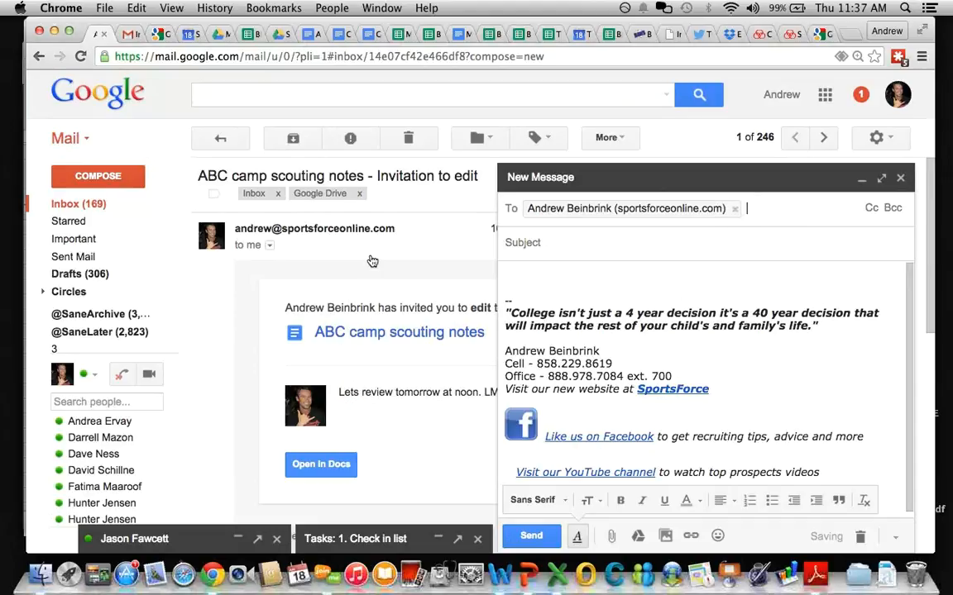
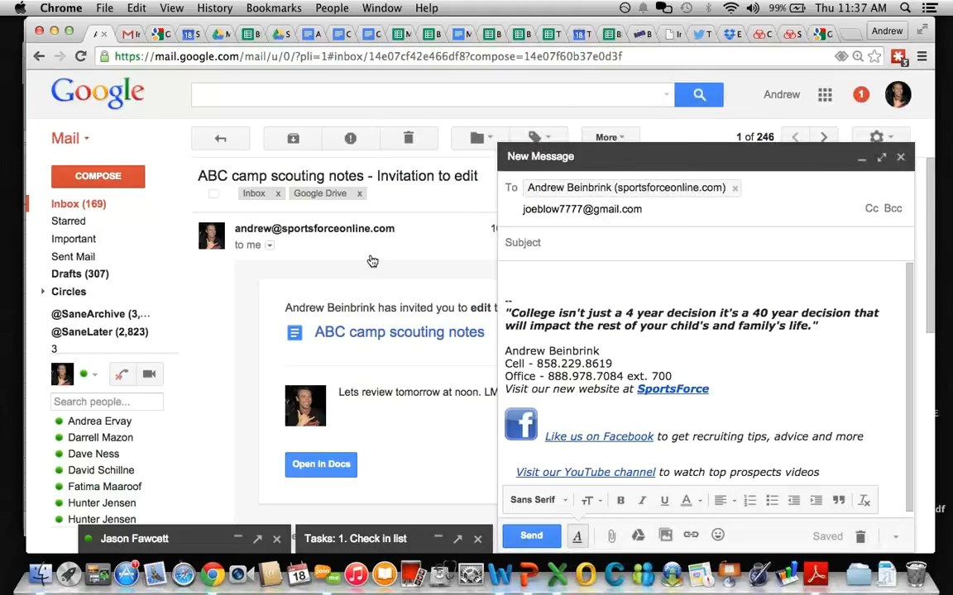
pyautogui.press('Return')
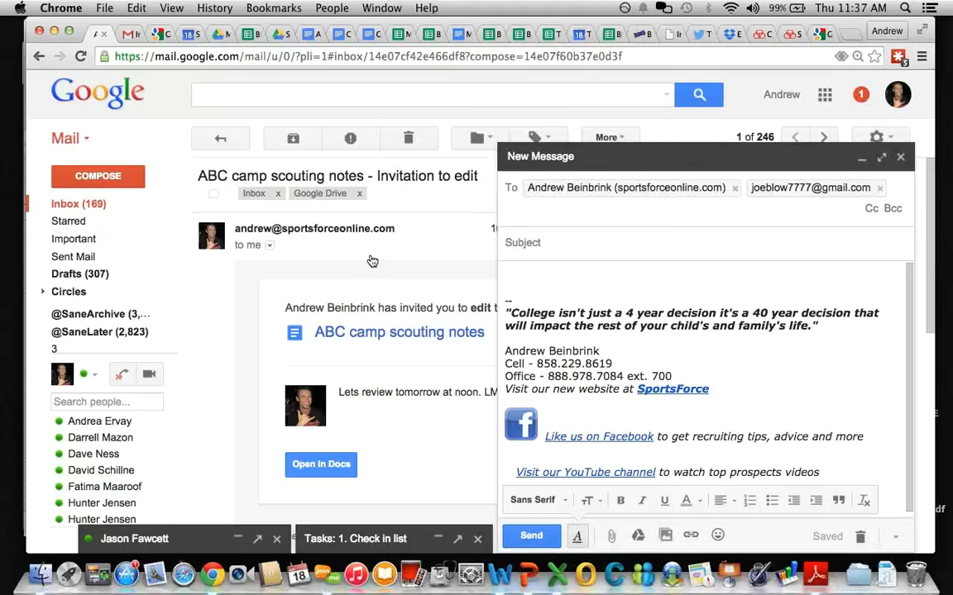
pyautogui.press('Tab')
pyautogui.write('Test Cl')
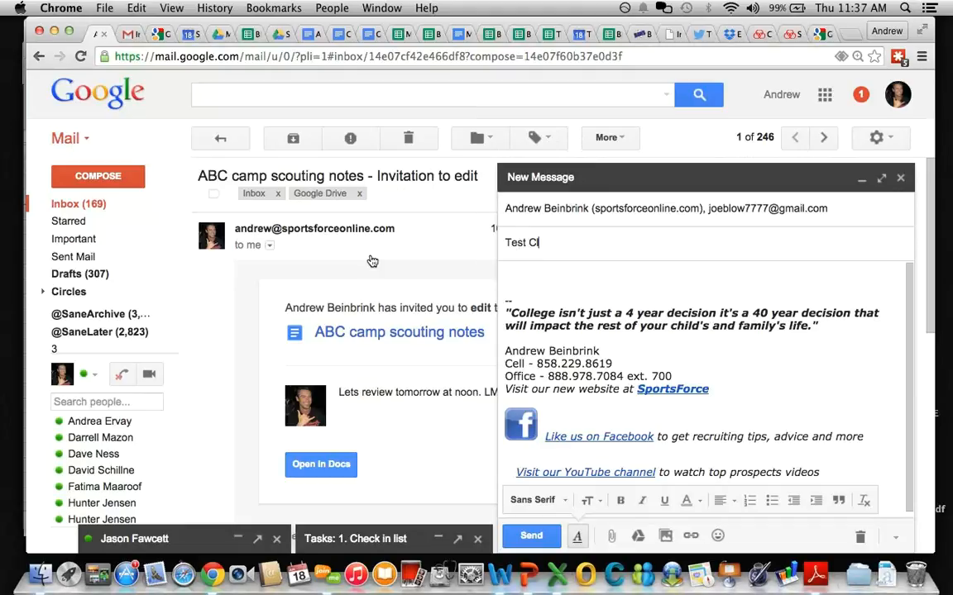
pyautogui.write('ient - Joe Blow BB 2017')
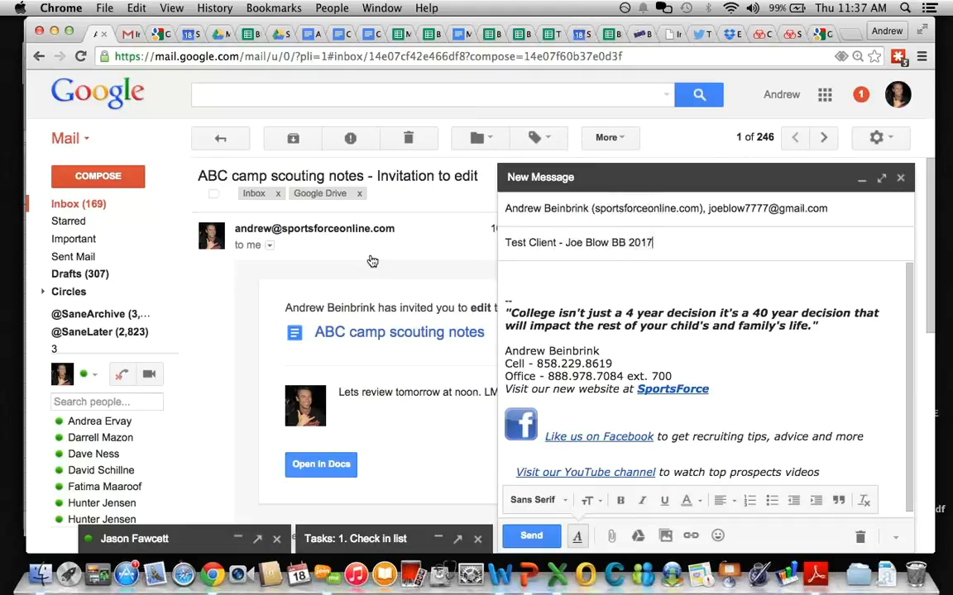
pyautogui.click(531, 536)
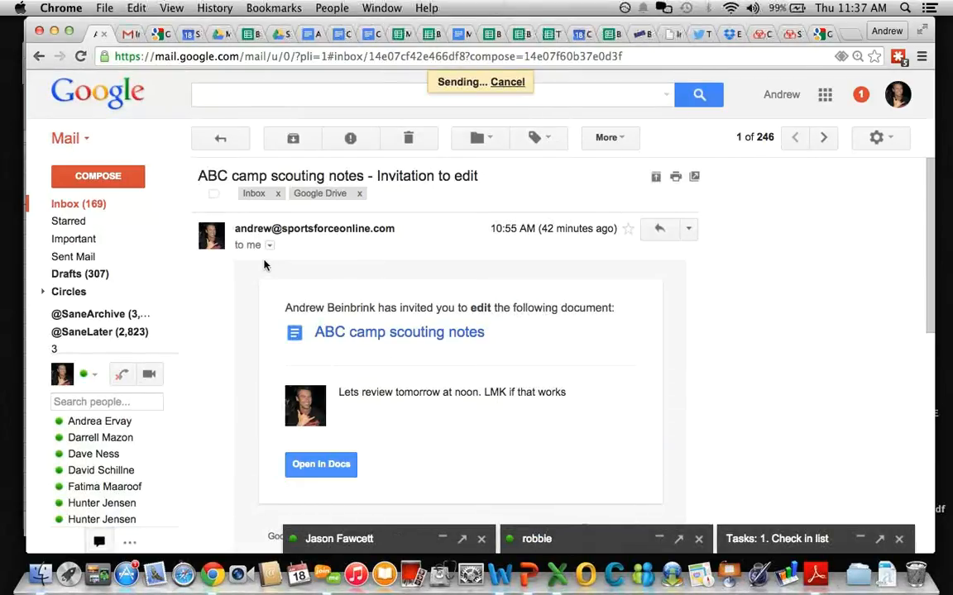
# Step: Check the teammate's inbox, then open the Test Client email in the main account
pyautogui.click(129, 34)
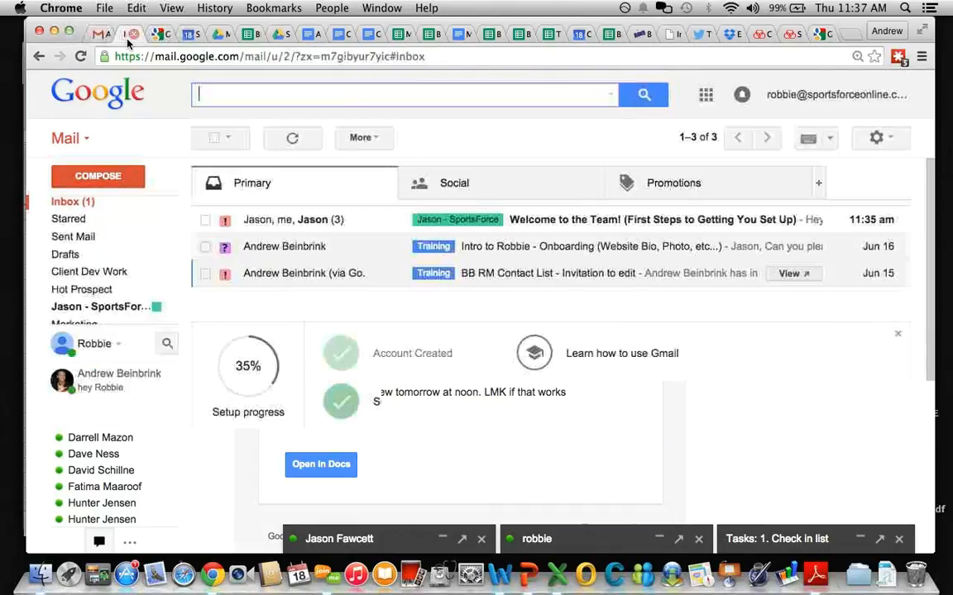
pyautogui.click(77, 202)
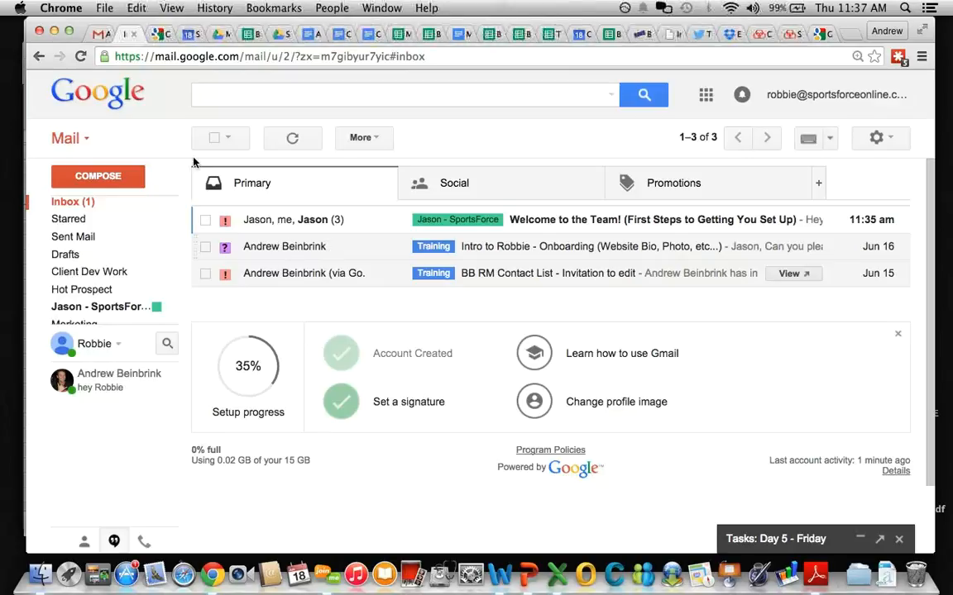
pyautogui.click(97, 39)
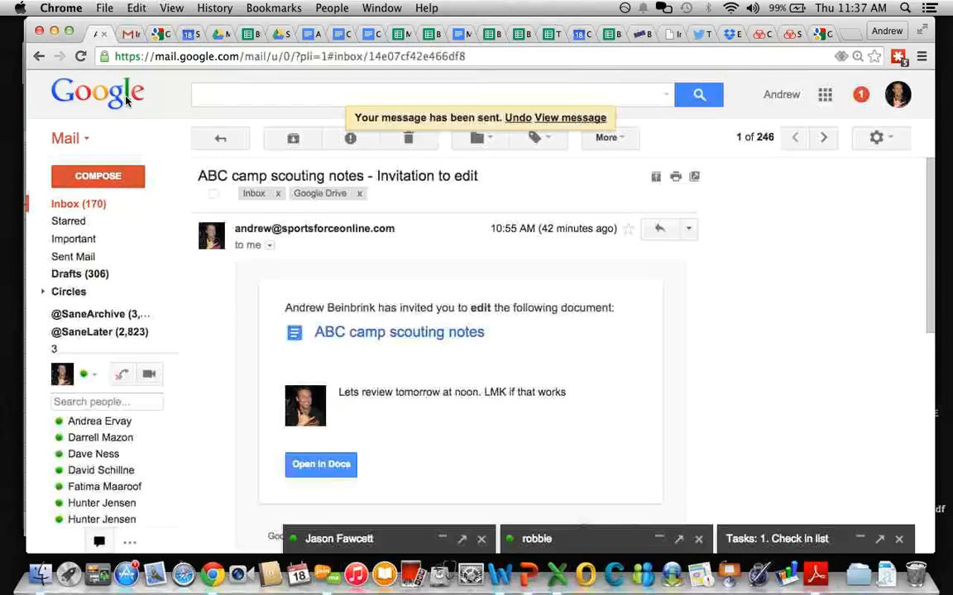
pyautogui.click(82, 203)
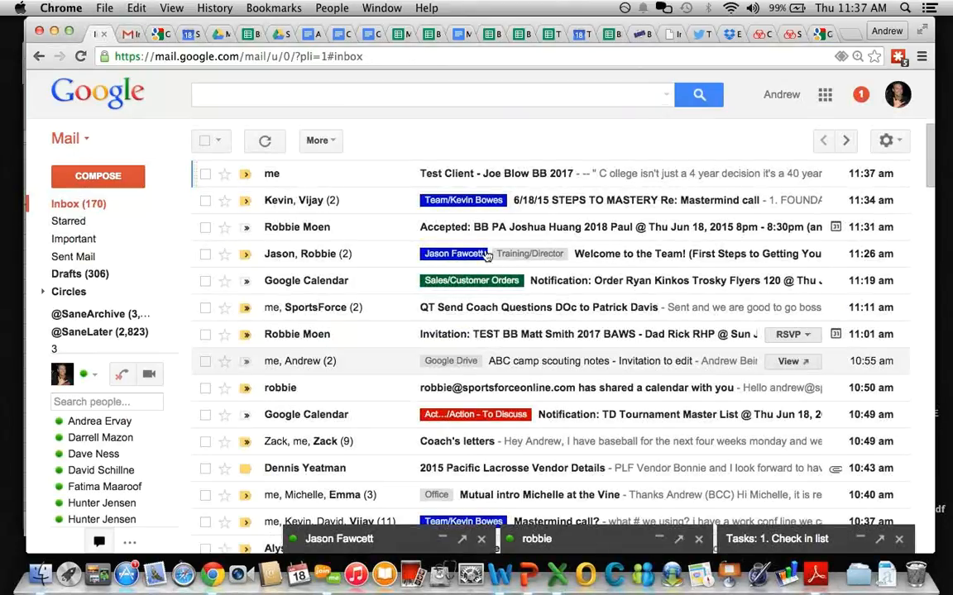
pyautogui.click(400, 175)
# Step: Copy the test client's address and forward the email to the client and the teammate
pyautogui.click(315, 229)
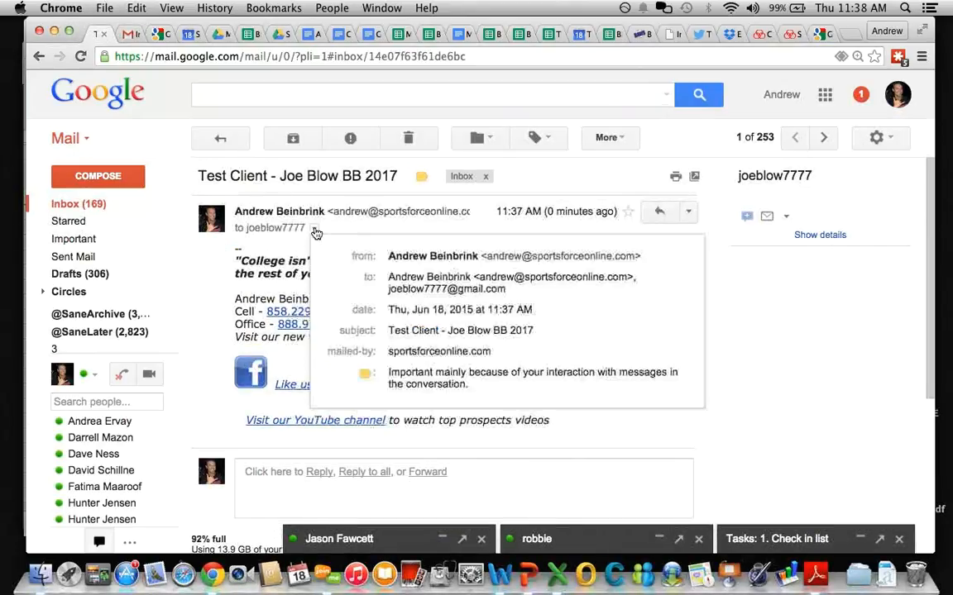
pyautogui.doubleClick(463, 290)
pyautogui.moveTo(409, 292); pyautogui.dragTo(388, 291)
pyautogui.press('super+c')
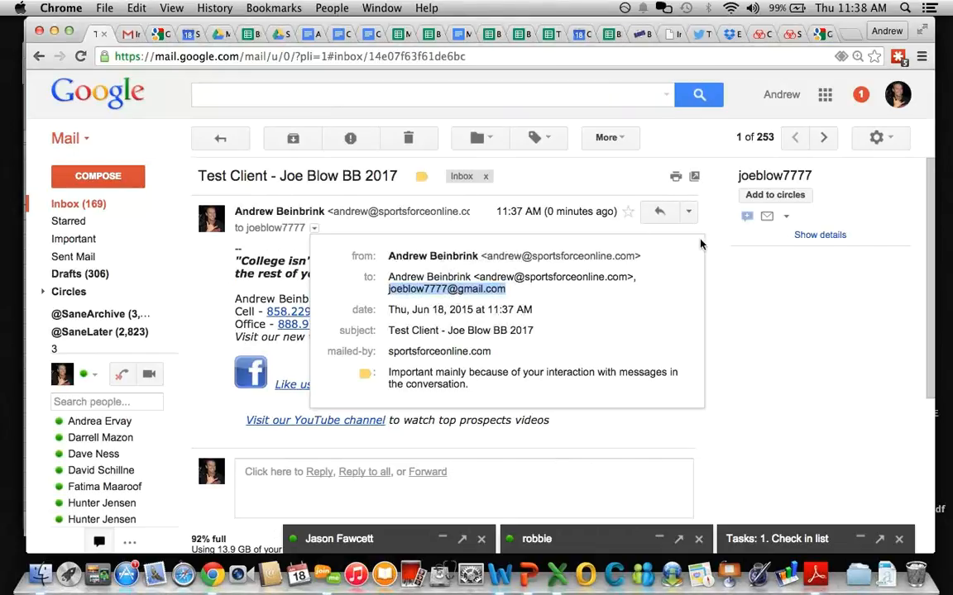
pyautogui.click(688, 212)
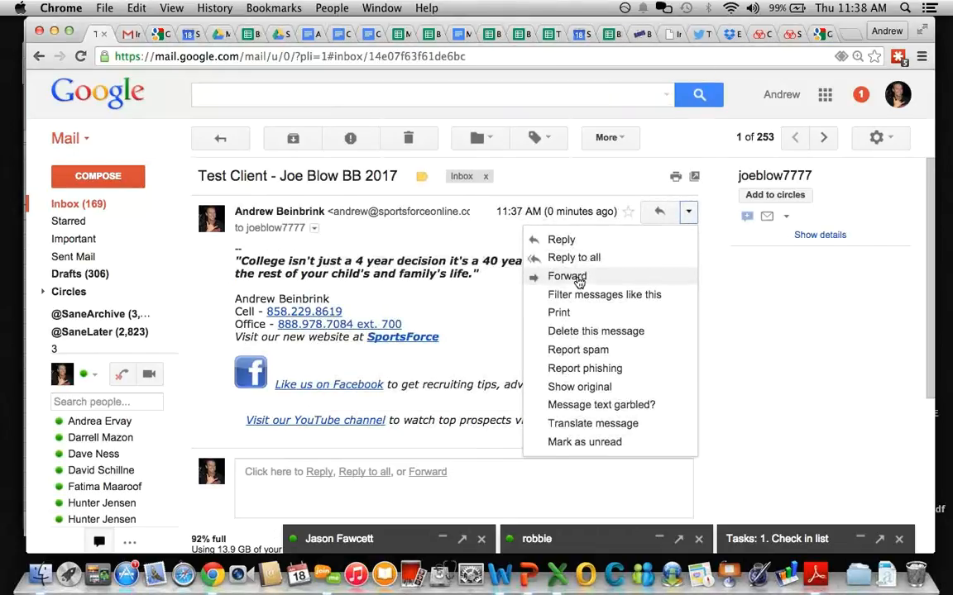
pyautogui.click(577, 277)
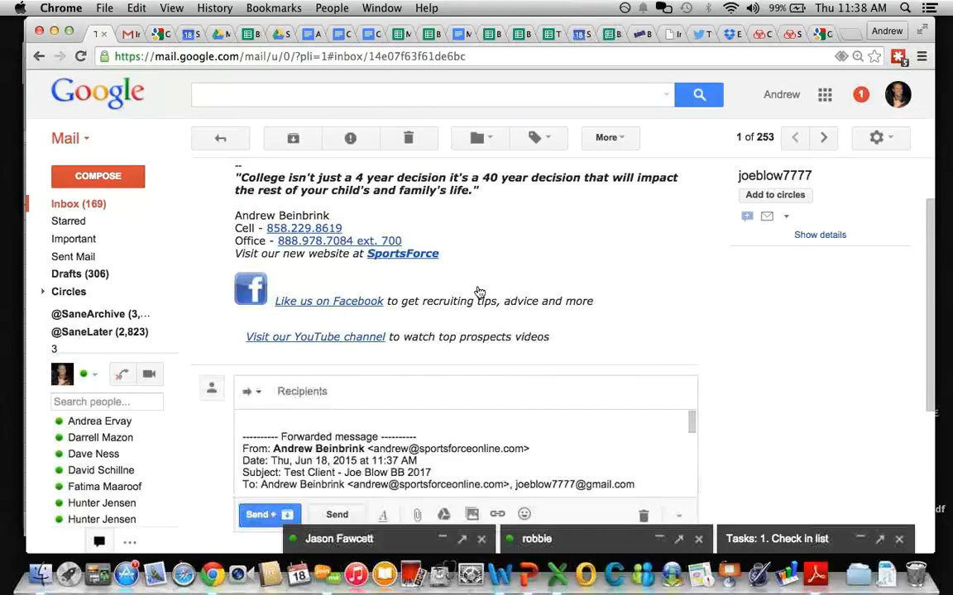
pyautogui.press('super+v')
pyautogui.write('robbie')
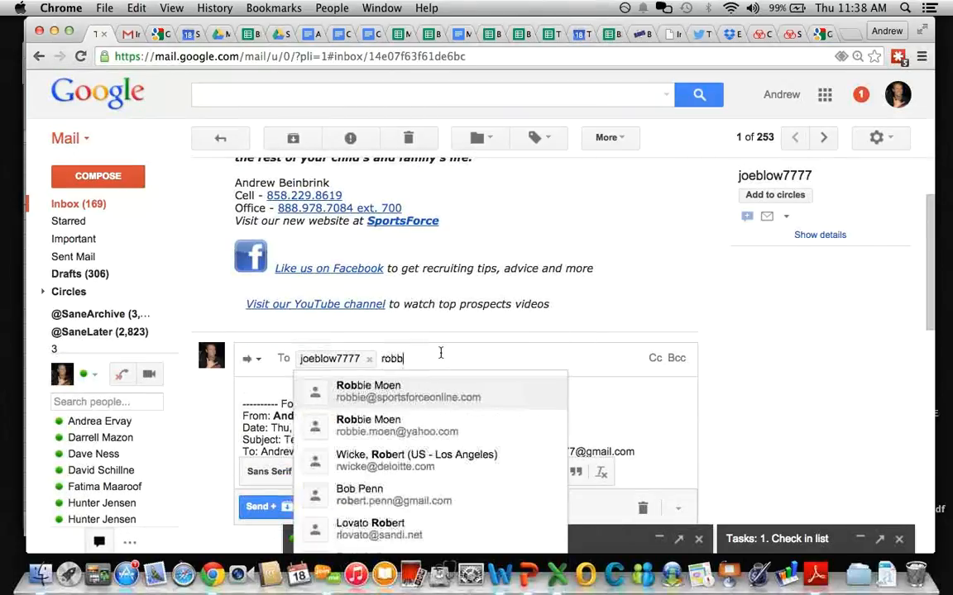
pyautogui.press('Return')
pyautogui.click(334, 507)
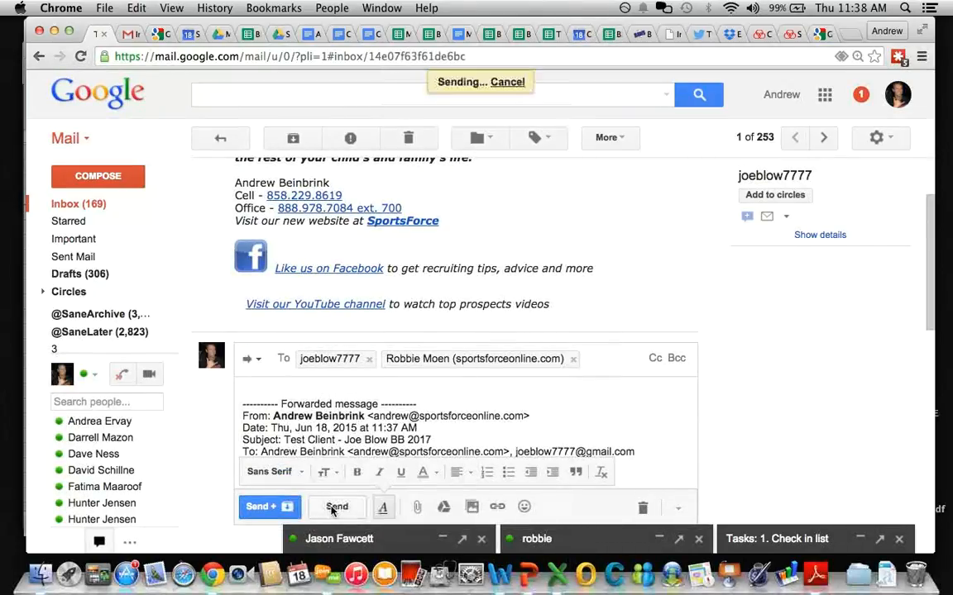
pyautogui.click(124, 34)
# Step: Refresh the teammate's inbox for new mail, checking the main account's sent conversation
pyautogui.click(63, 201)
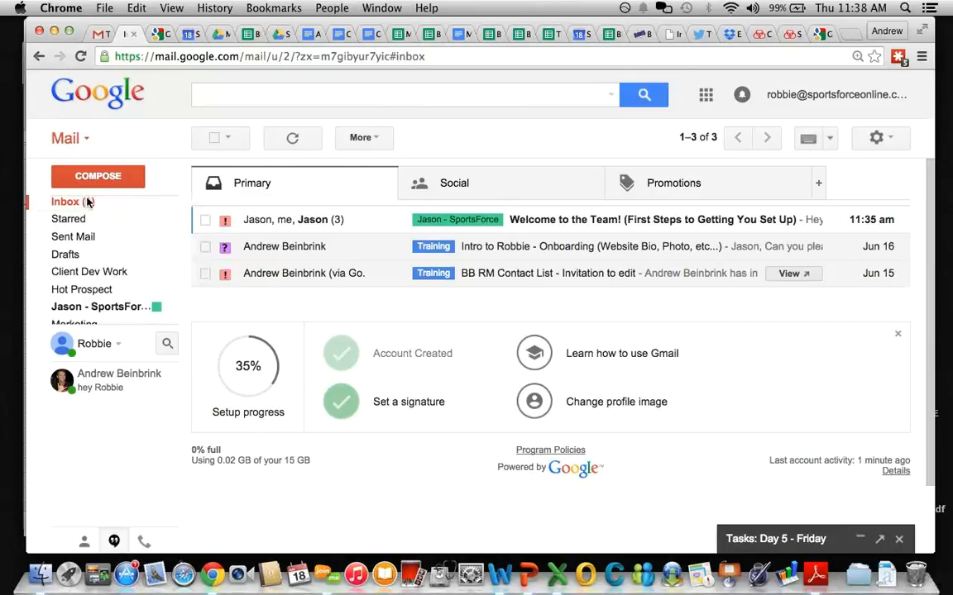
pyautogui.click(97, 37)
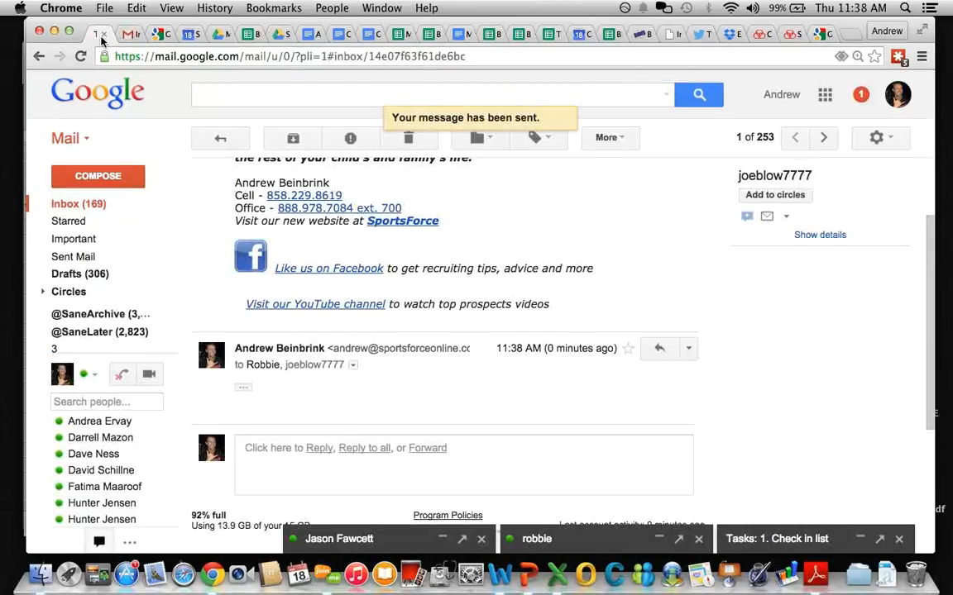
pyautogui.click(122, 35)
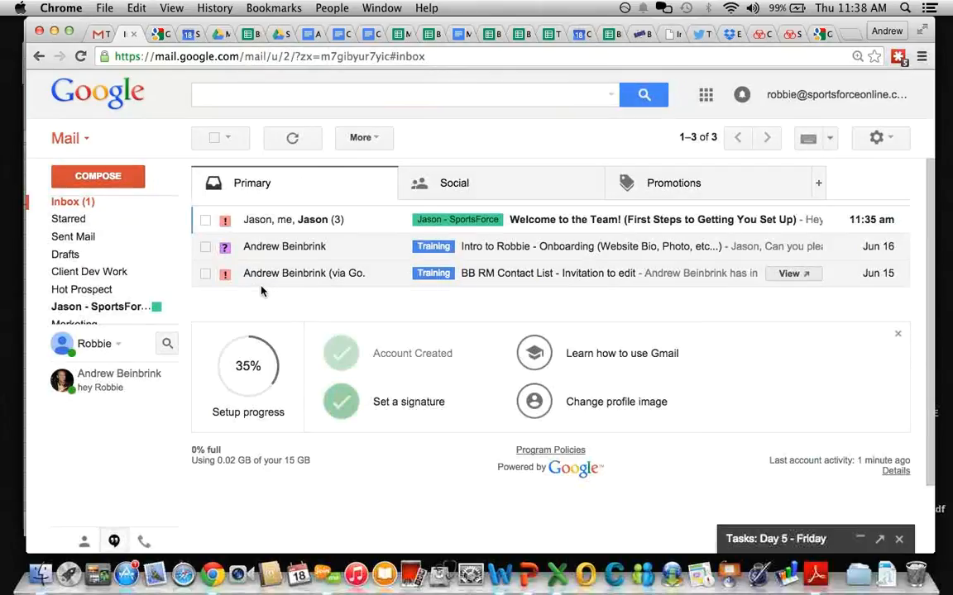
pyautogui.click(78, 204)
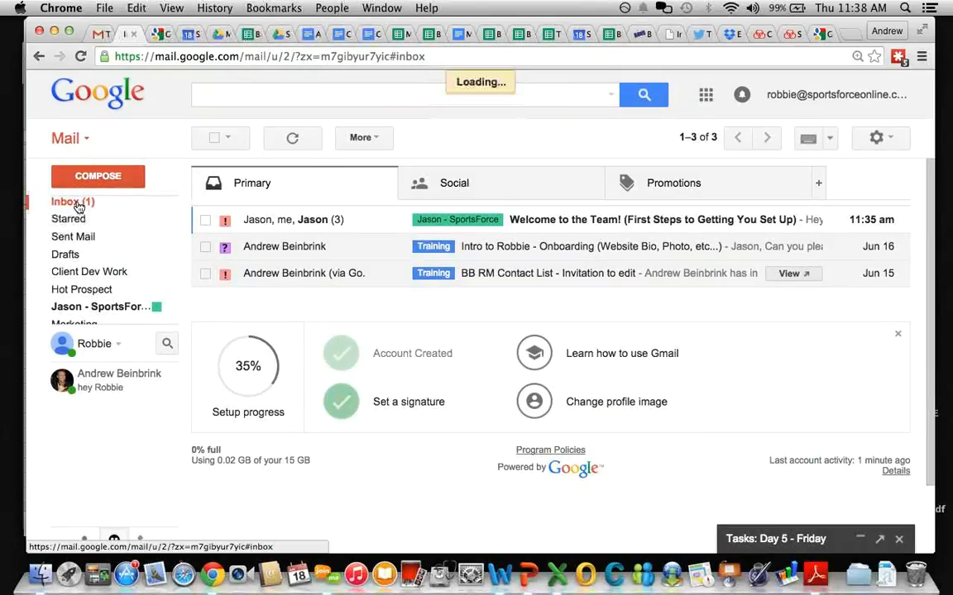
# Step: Open and read through the Welcome to the Team! conversation
pyautogui.click(285, 217)
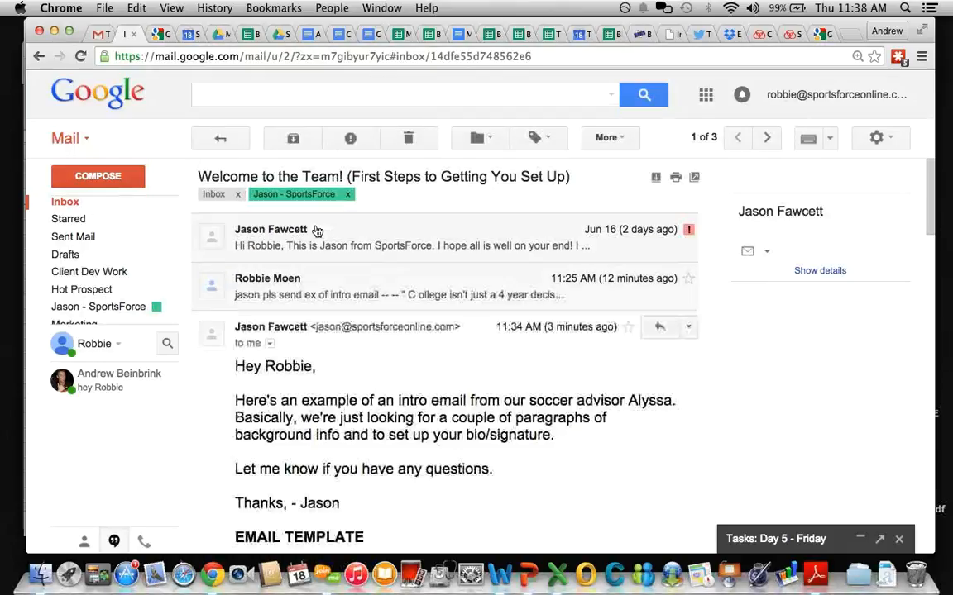
pyautogui.scroll(-2, 327, 394)
pyautogui.scroll(-3, 326, 394)
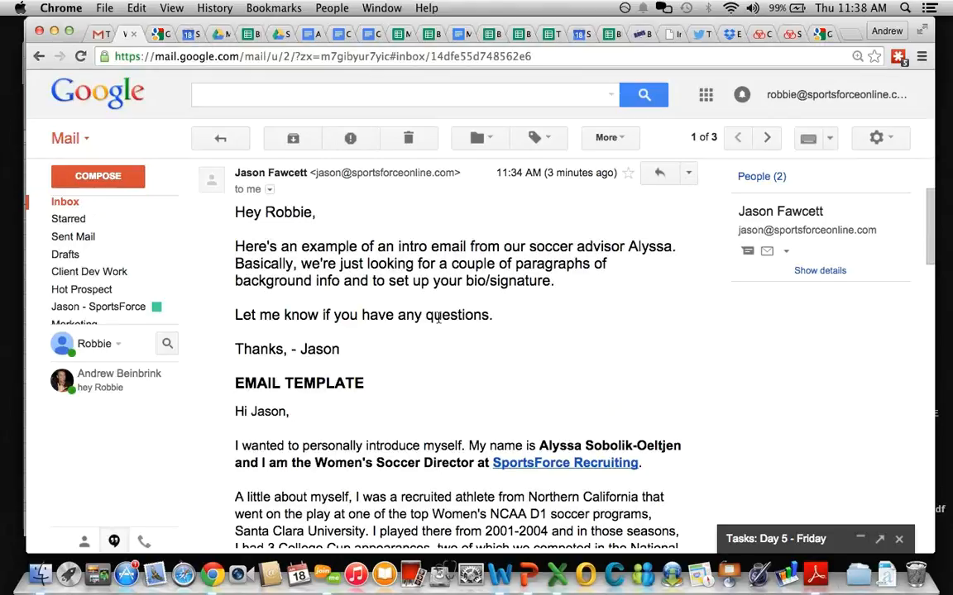
pyautogui.scroll(-10, 376, 354)
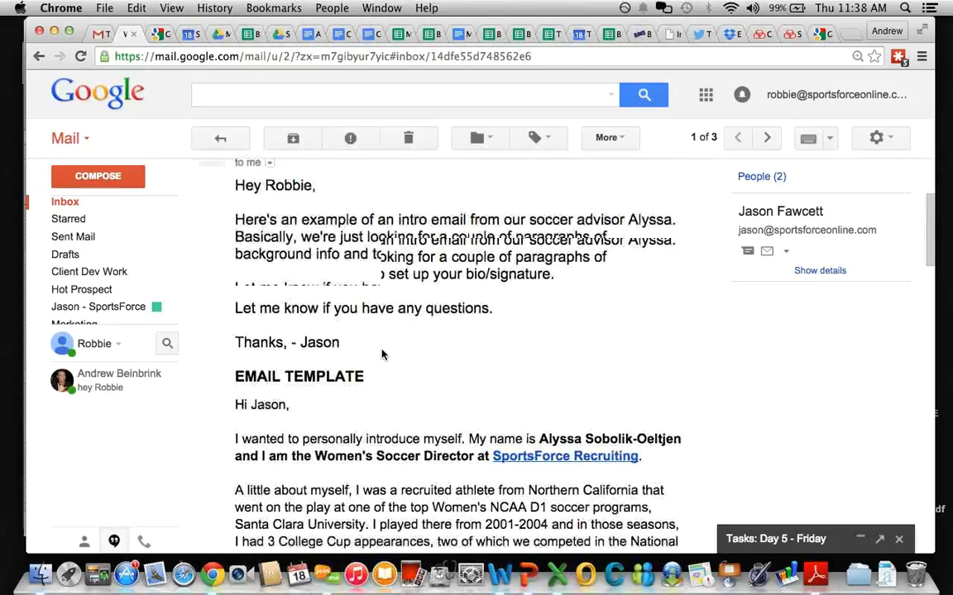
pyautogui.scroll(-7, 382, 354)
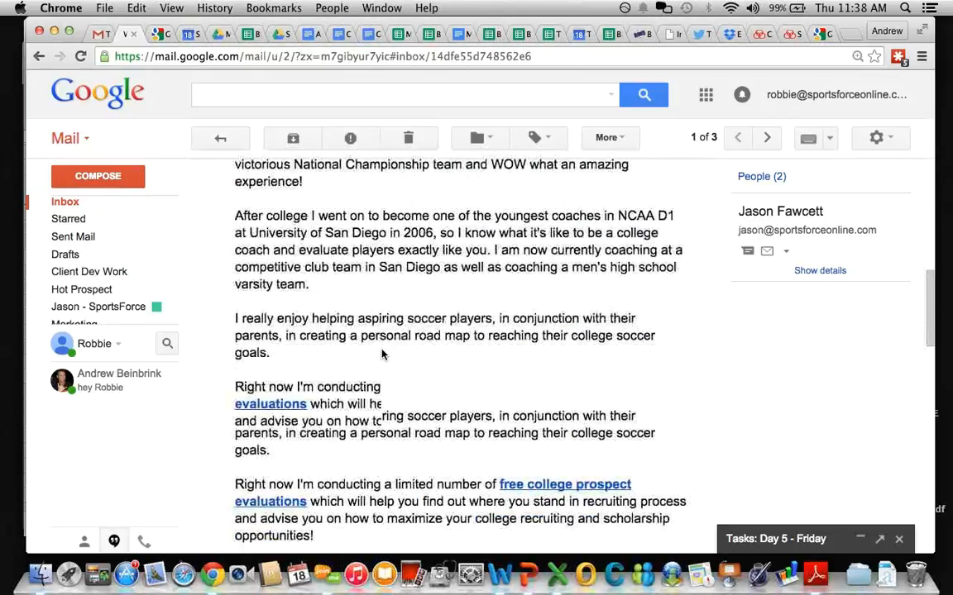
pyautogui.scroll(-4, 383, 354)
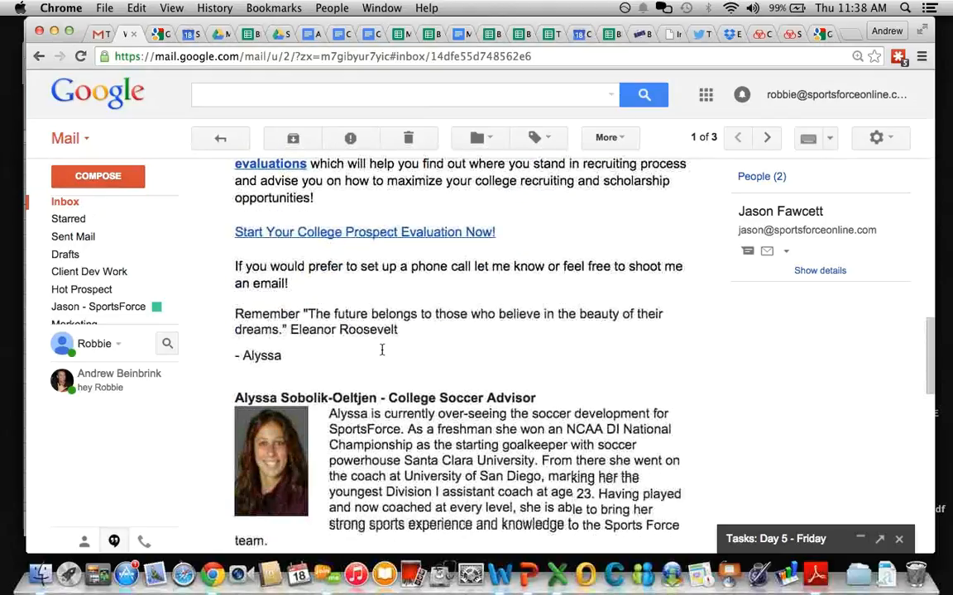
pyautogui.scroll(20, 382, 350)
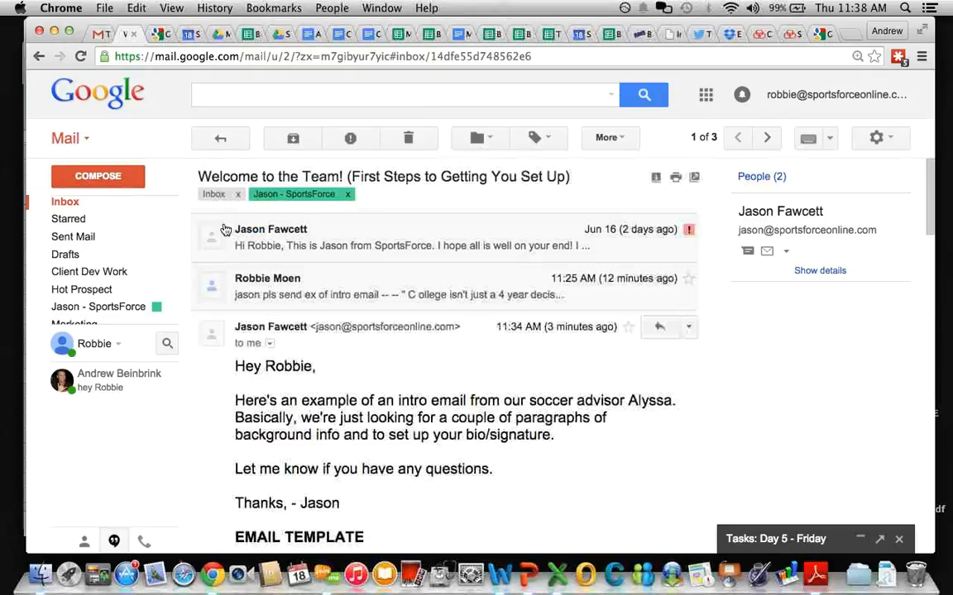
# Step: Mark the Welcome to the Team! conversation as unread
pyautogui.click(220, 138)
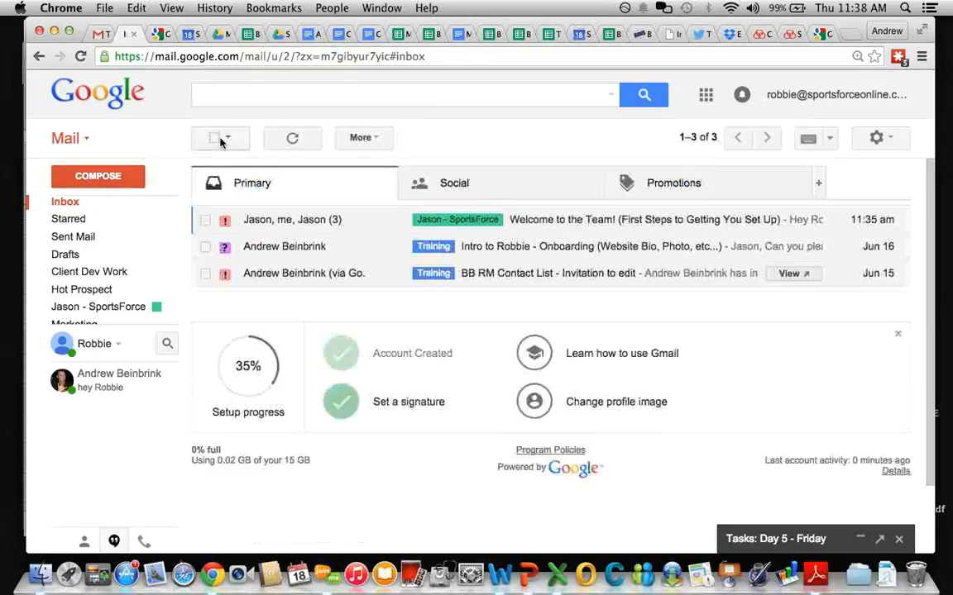
pyautogui.click(205, 220)
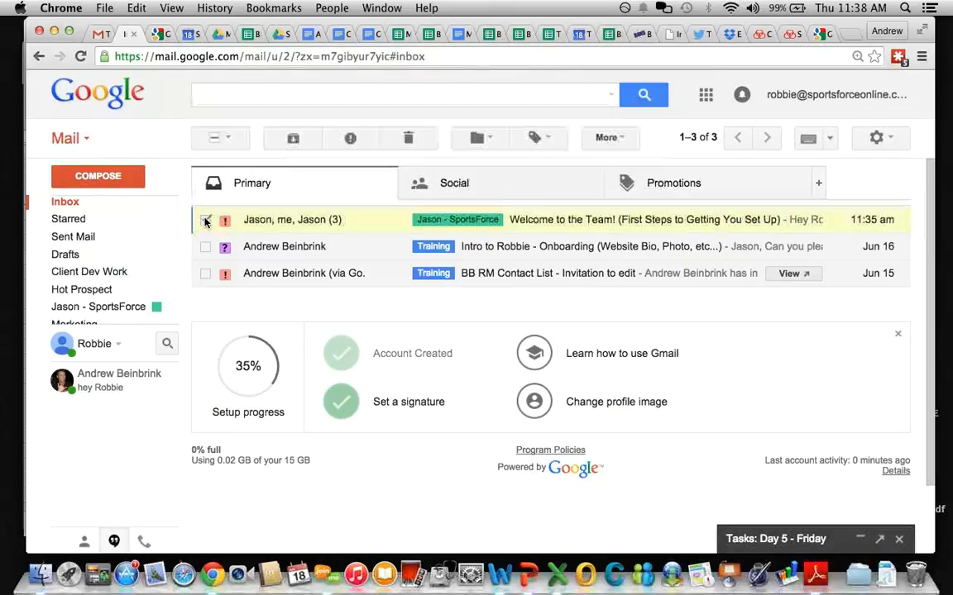
pyautogui.click(610, 141)
pyautogui.click(637, 170)
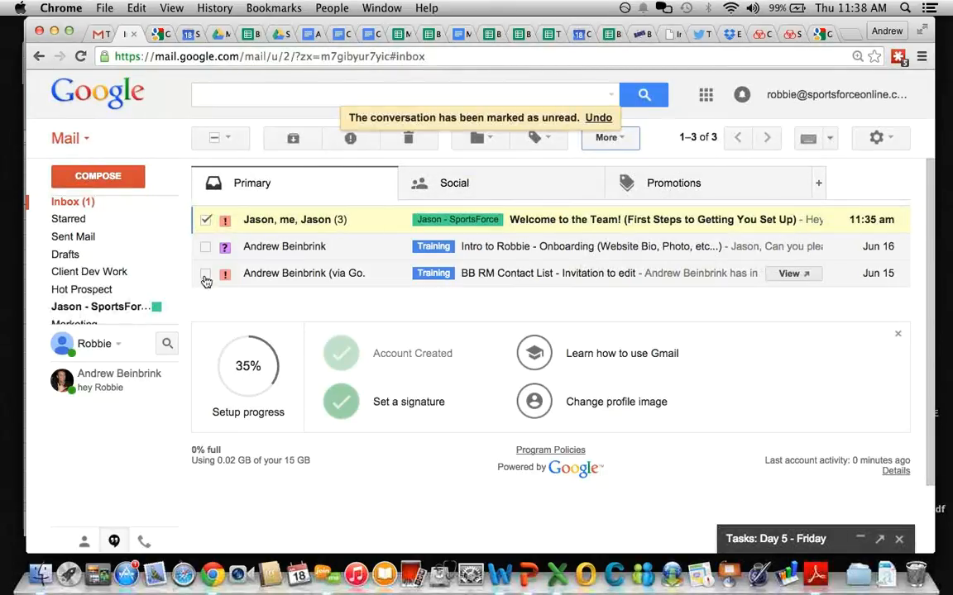
pyautogui.click(203, 221)
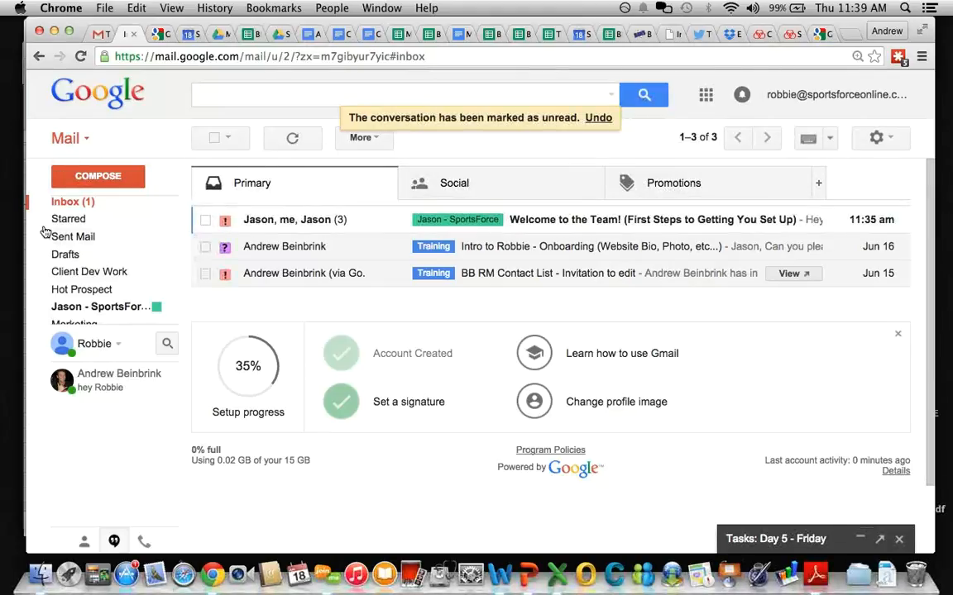
# Step: Open the forwarded Test Client email and check the client's recipient address
pyautogui.moveTo(66, 214)
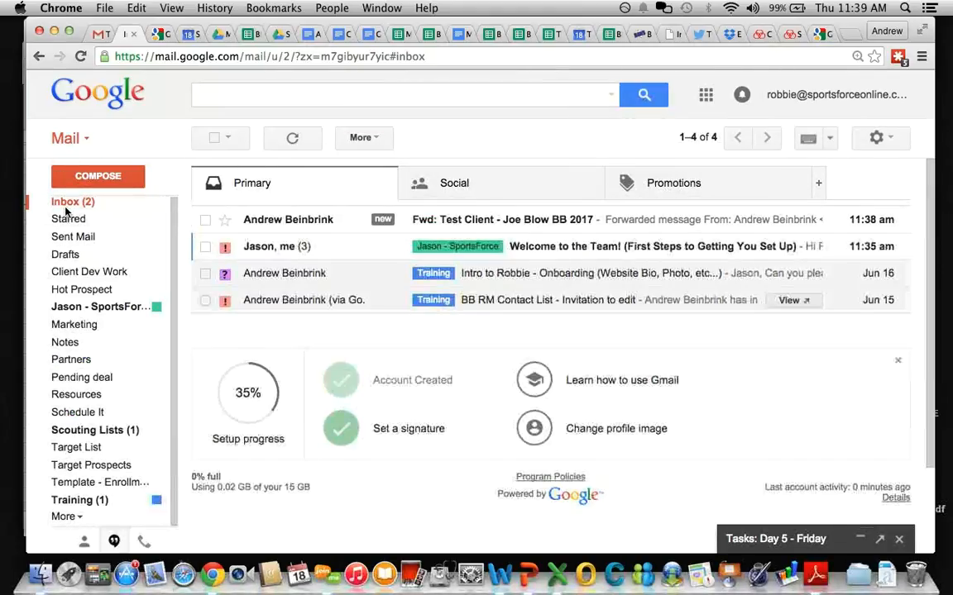
pyautogui.click(512, 223)
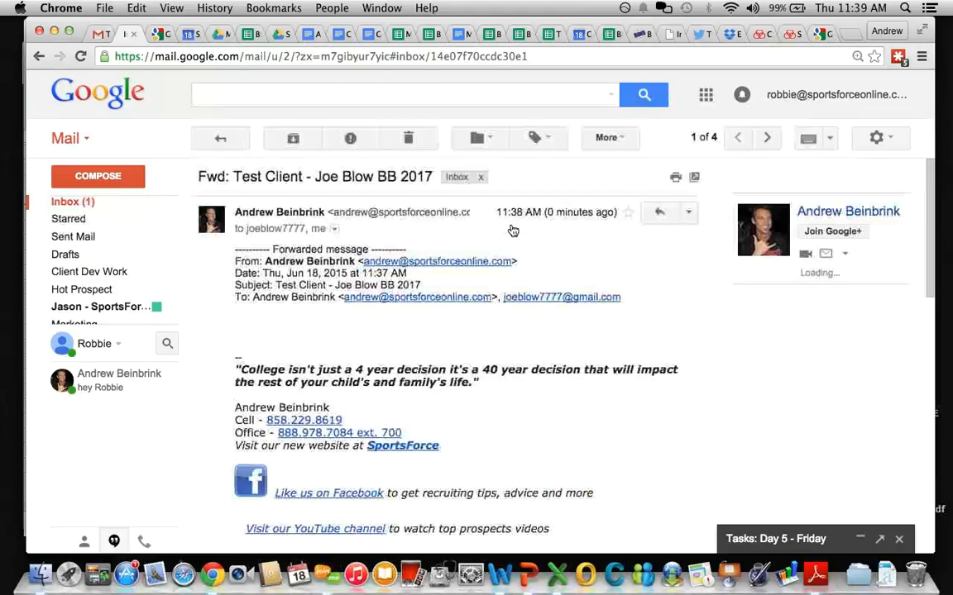
pyautogui.click(334, 230)
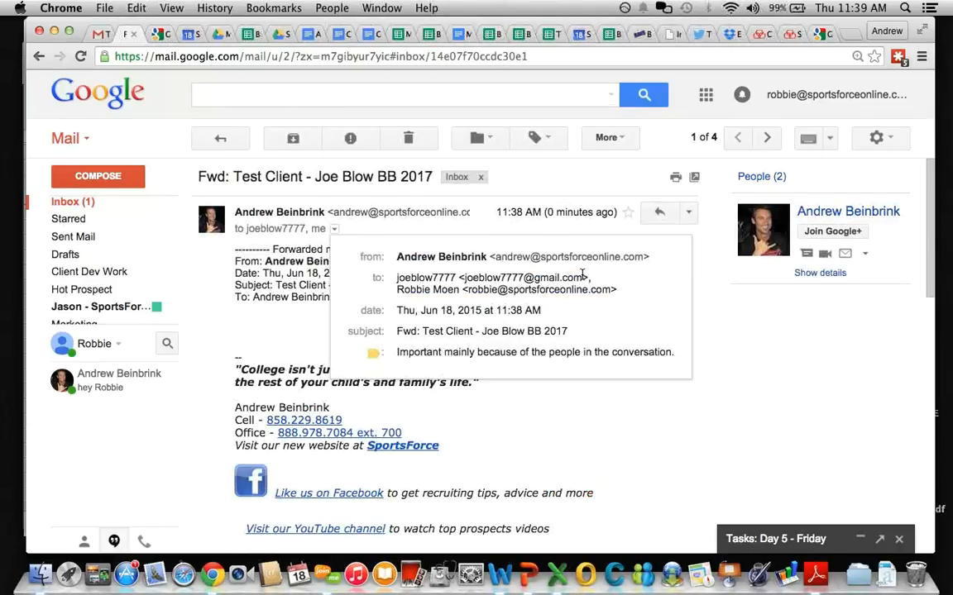
pyautogui.moveTo(583, 278); pyautogui.dragTo(462, 282)
pyautogui.press('super+c')
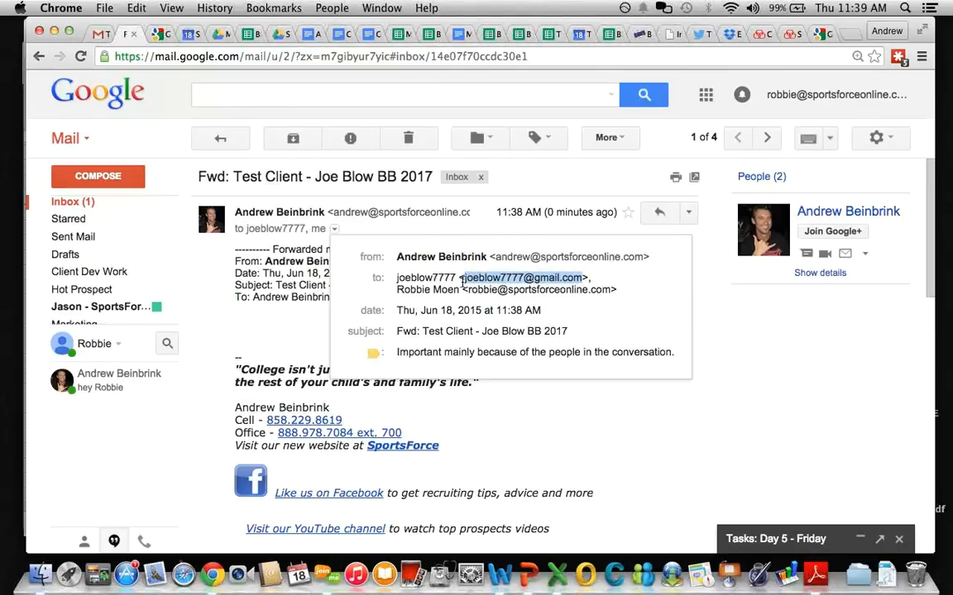
pyautogui.click(294, 274)
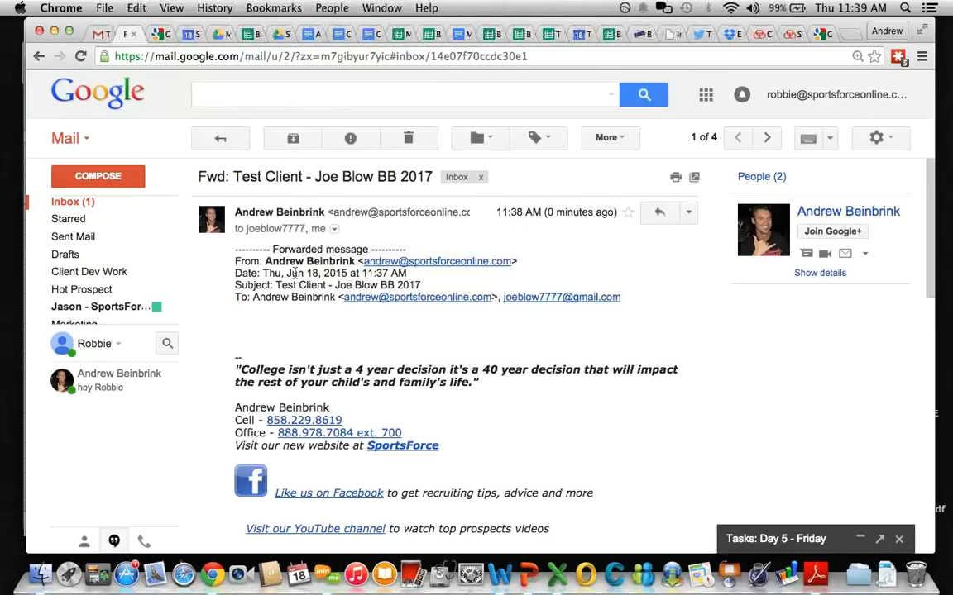
# Step: Start a filter for messages from the test client's pasted address
pyautogui.click(609, 139)
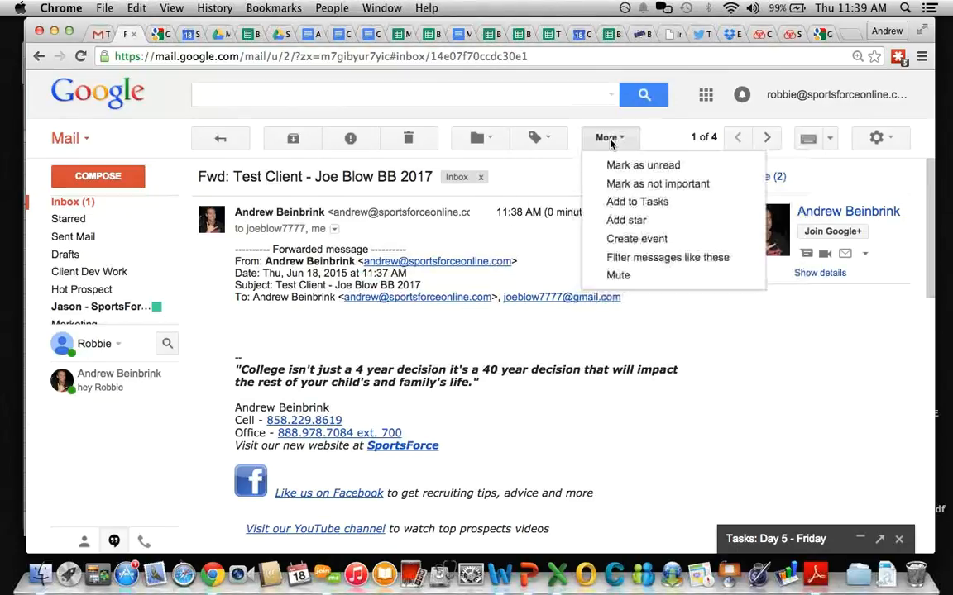
pyautogui.click(643, 257)
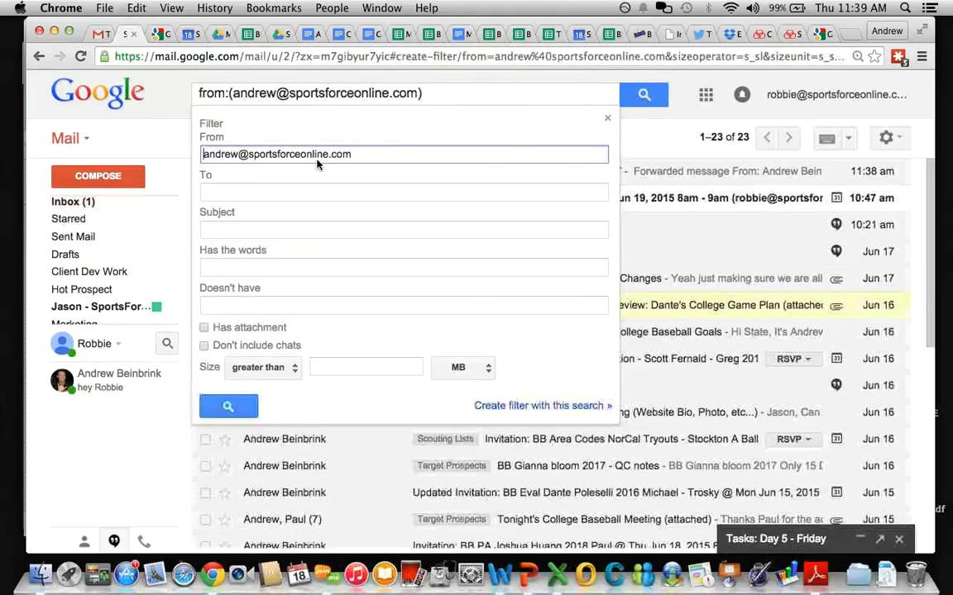
pyautogui.tripleClick(364, 158)
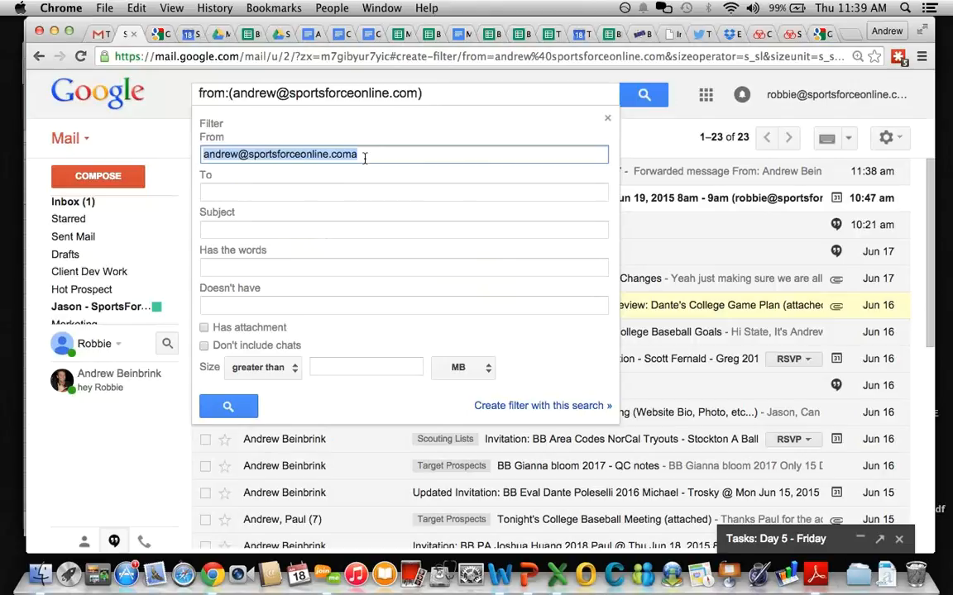
pyautogui.press('BackSpace')
pyautogui.press('super+v')
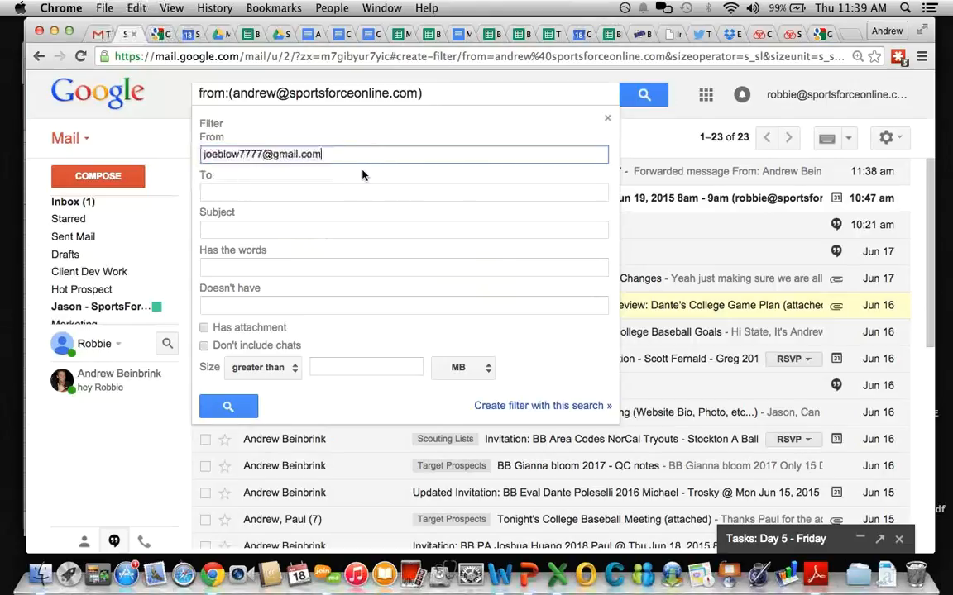
pyautogui.click(543, 406)
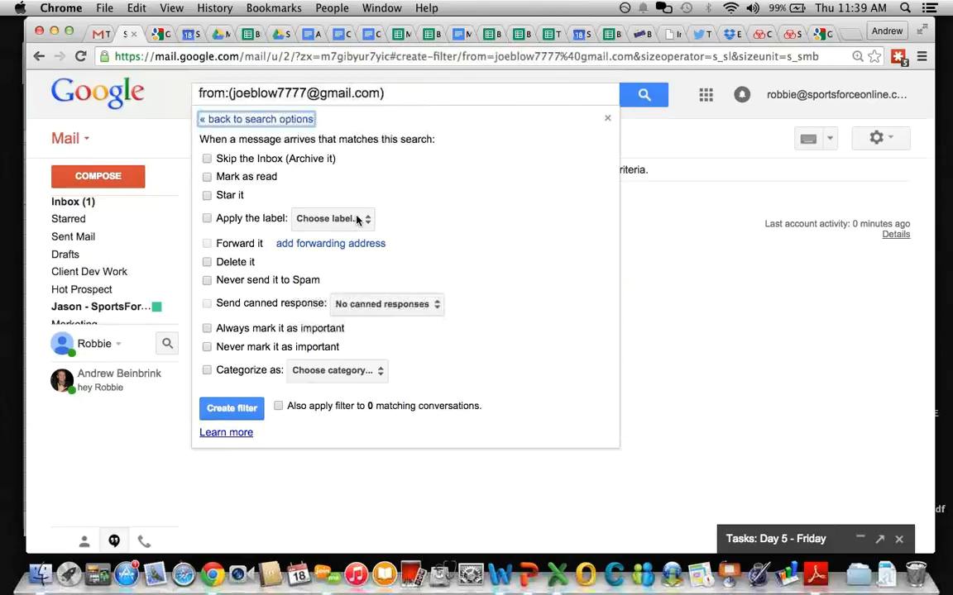
# Step: Have the filter apply a new 'Premier' label, including existing matching conversations, and create it
pyautogui.click(208, 220)
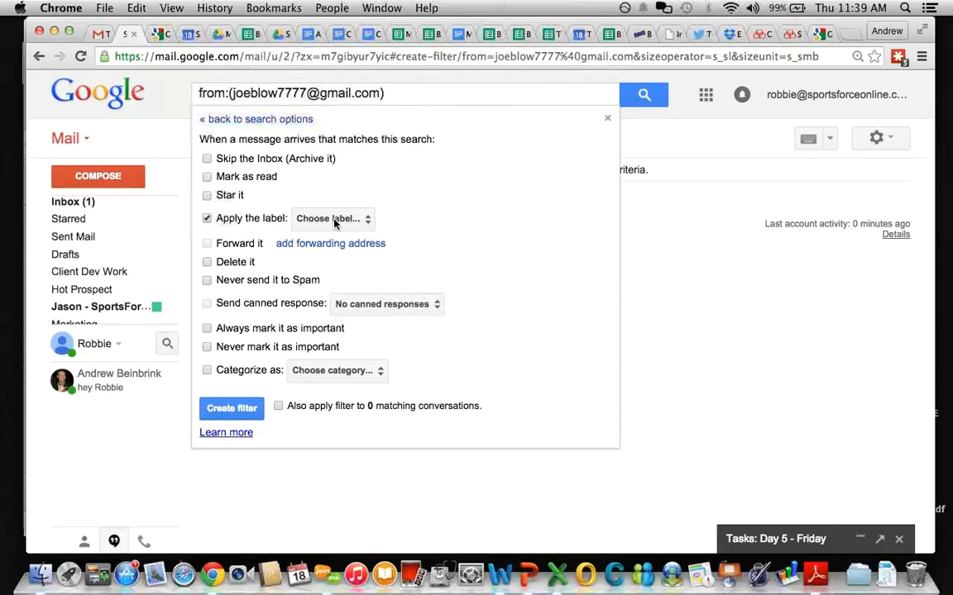
pyautogui.click(335, 220)
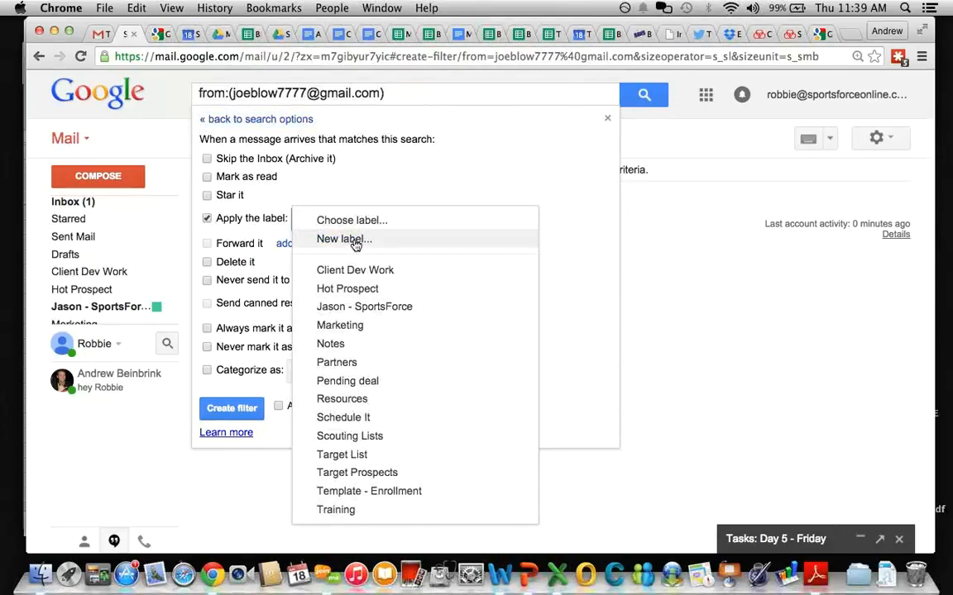
pyautogui.click(356, 242)
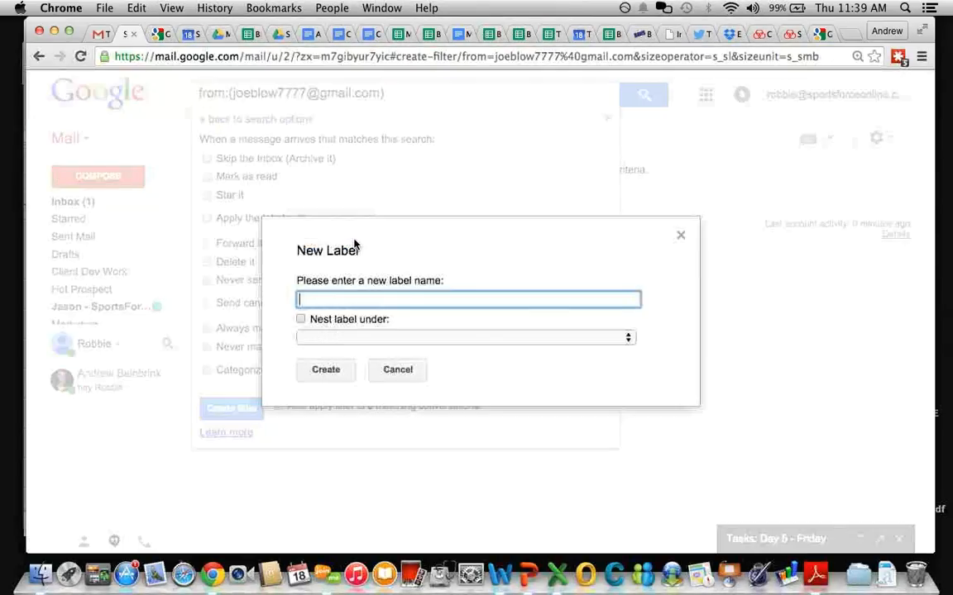
pyautogui.click(402, 370)
pyautogui.click(220, 218)
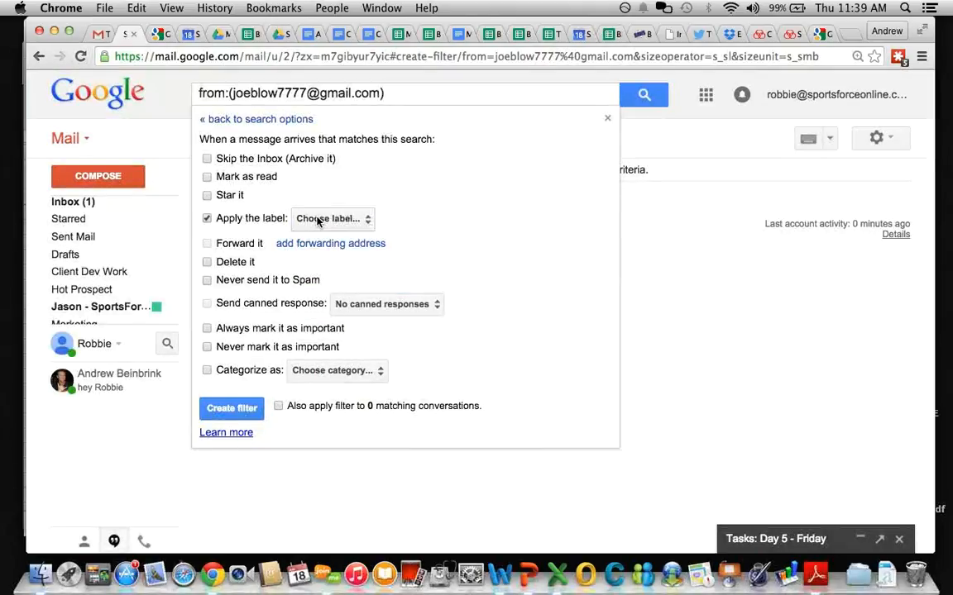
pyautogui.click(319, 221)
pyautogui.click(354, 241)
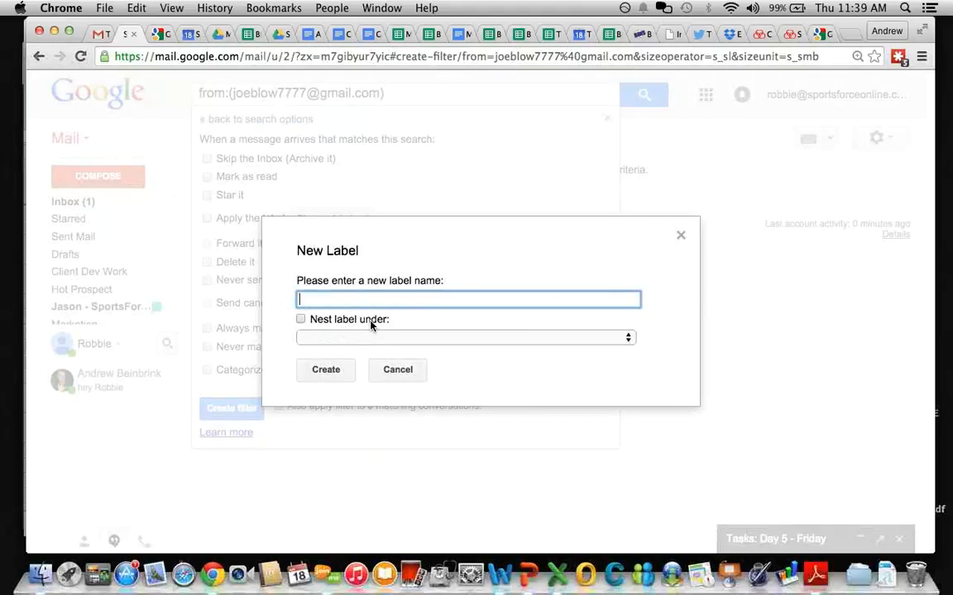
pyautogui.write('Premier')
pyautogui.click(322, 369)
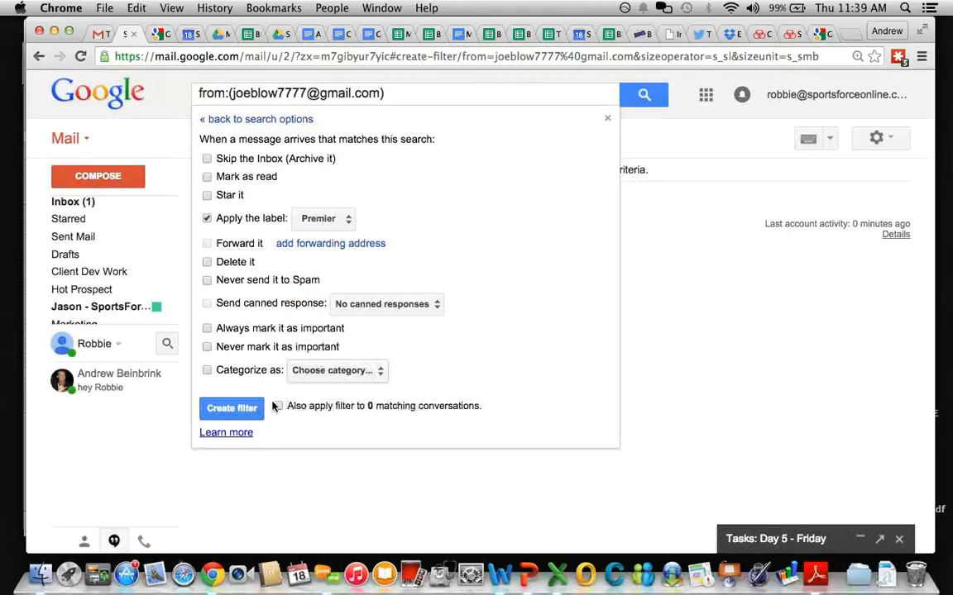
pyautogui.click(277, 407)
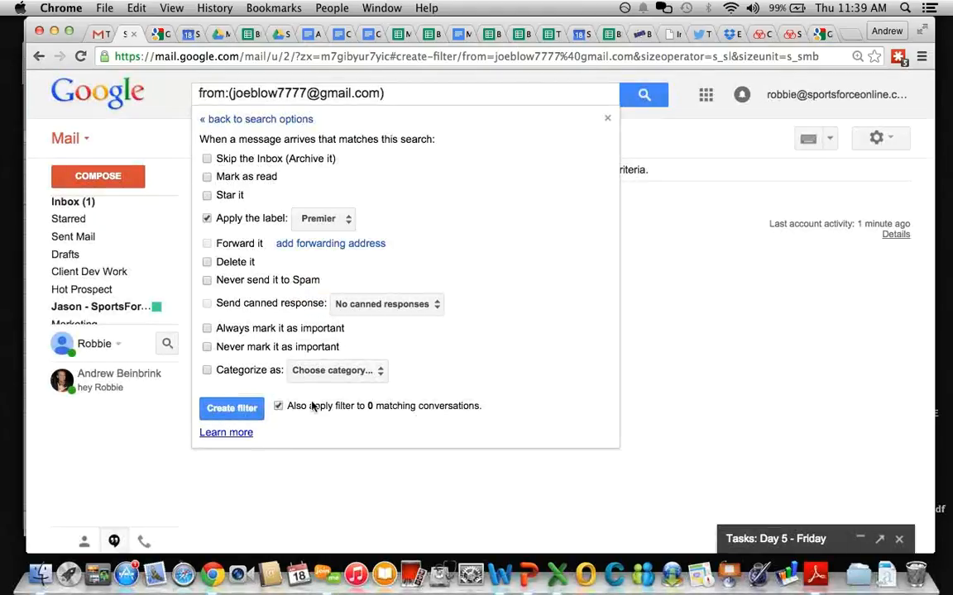
pyautogui.click(230, 410)
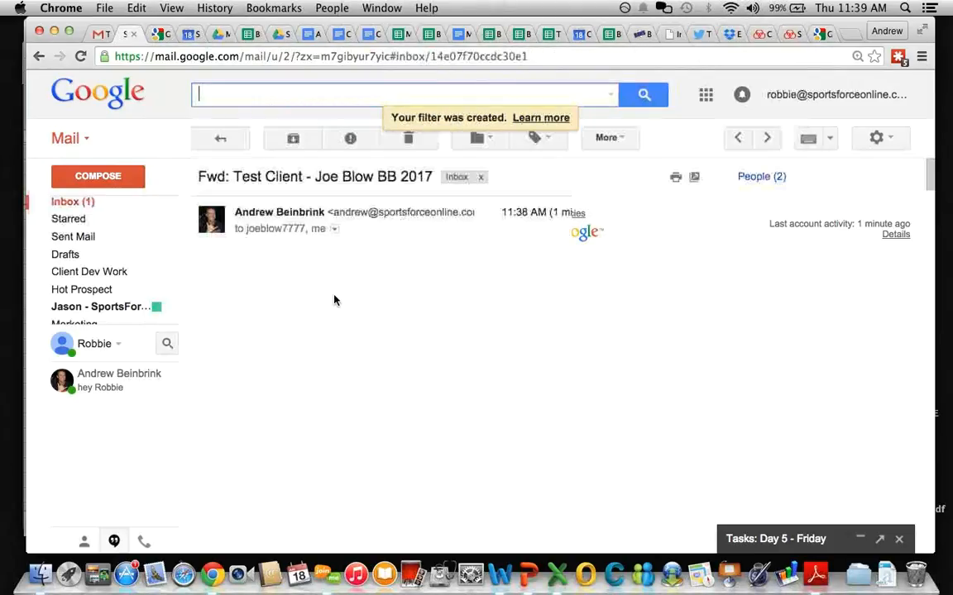
# Step: Move the forwarded Test Client conversation into the Premier label
pyautogui.click(479, 139)
pyautogui.write('Pre')
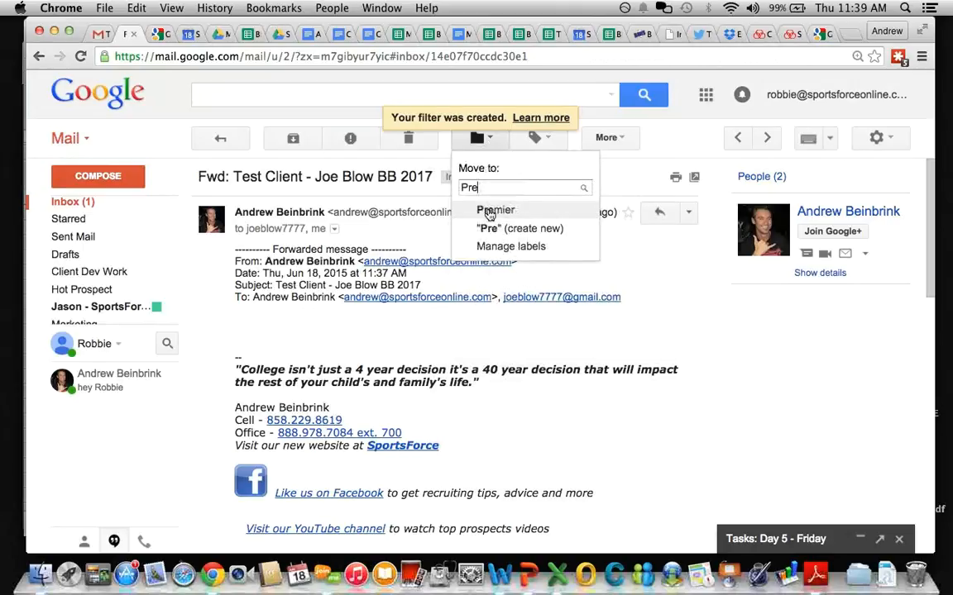
pyautogui.press('Return')
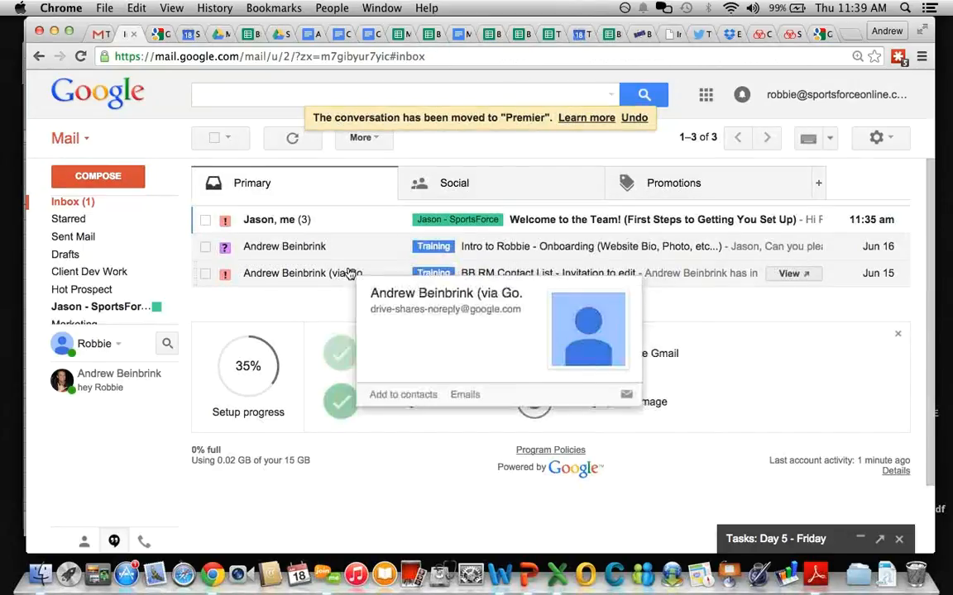
pyautogui.moveTo(96, 211)
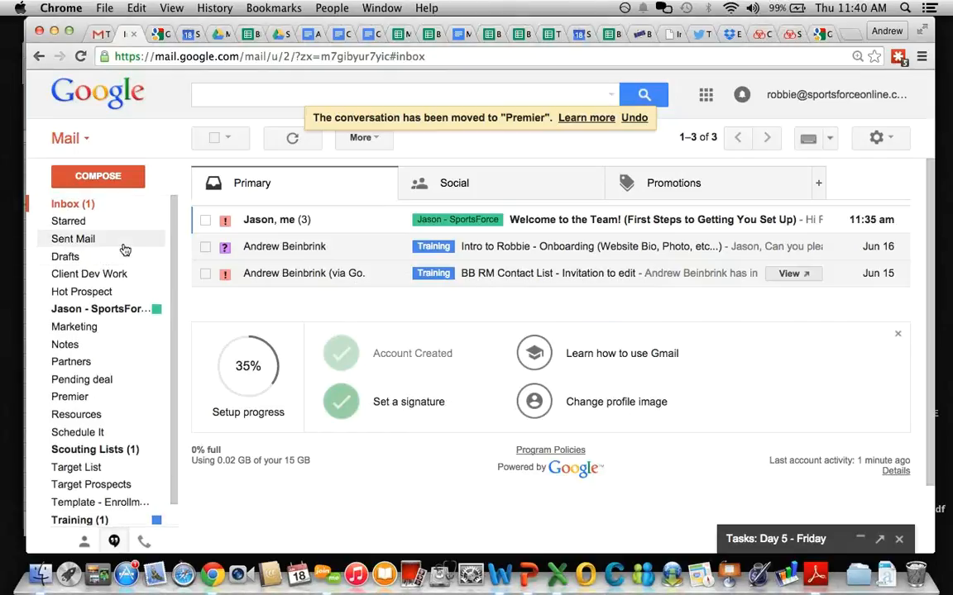
# Step: Open Gmail settings and scroll the Labels tab to find the new Premier label
pyautogui.click(887, 138)
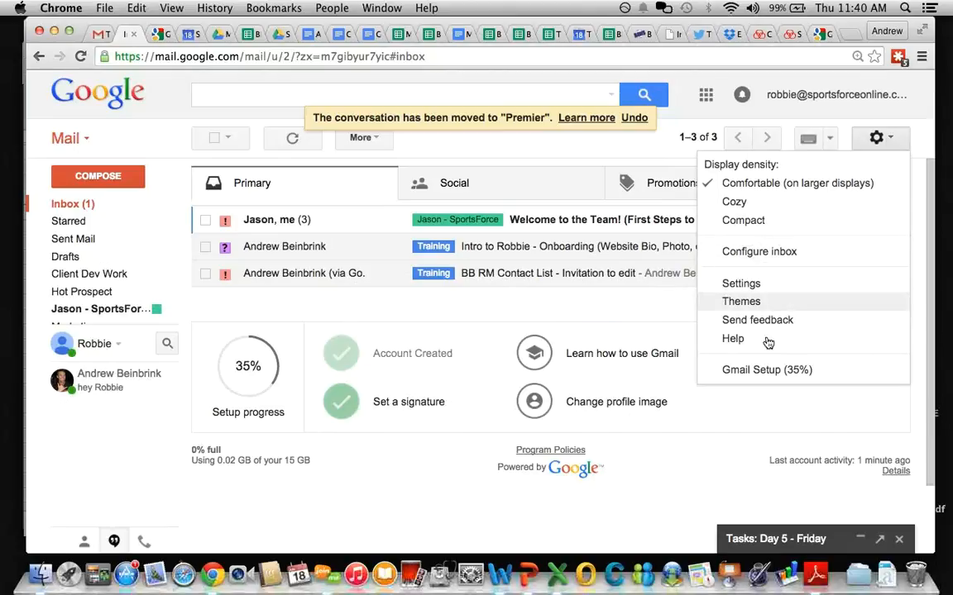
pyautogui.click(766, 287)
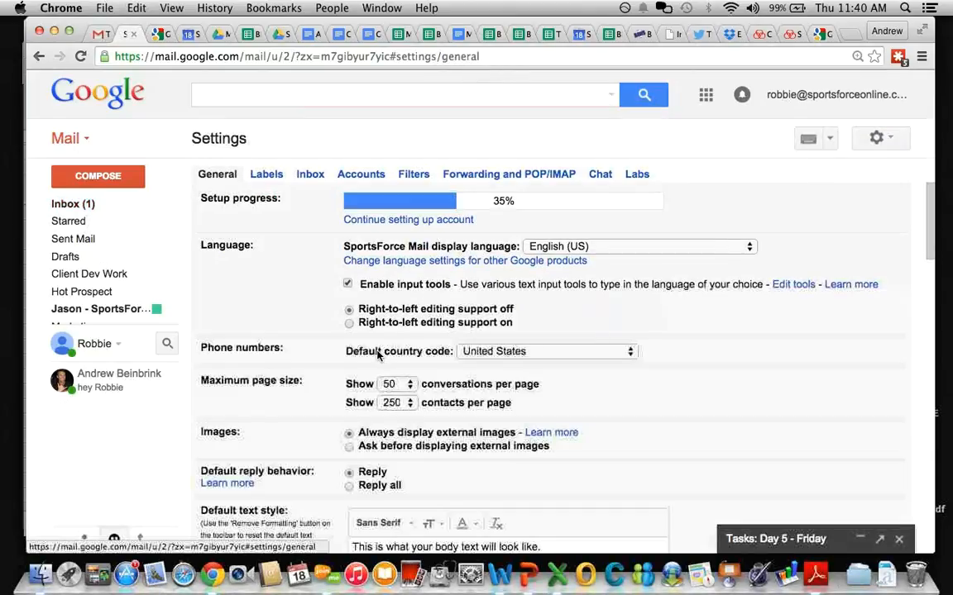
pyautogui.scroll(-2, 273, 248)
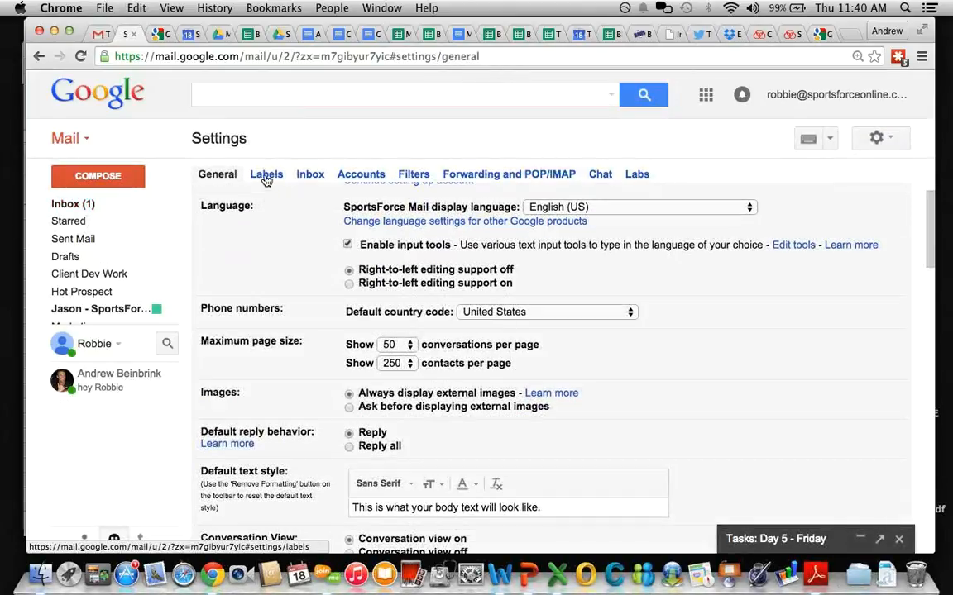
pyautogui.click(266, 177)
pyautogui.scroll(-2, 318, 284)
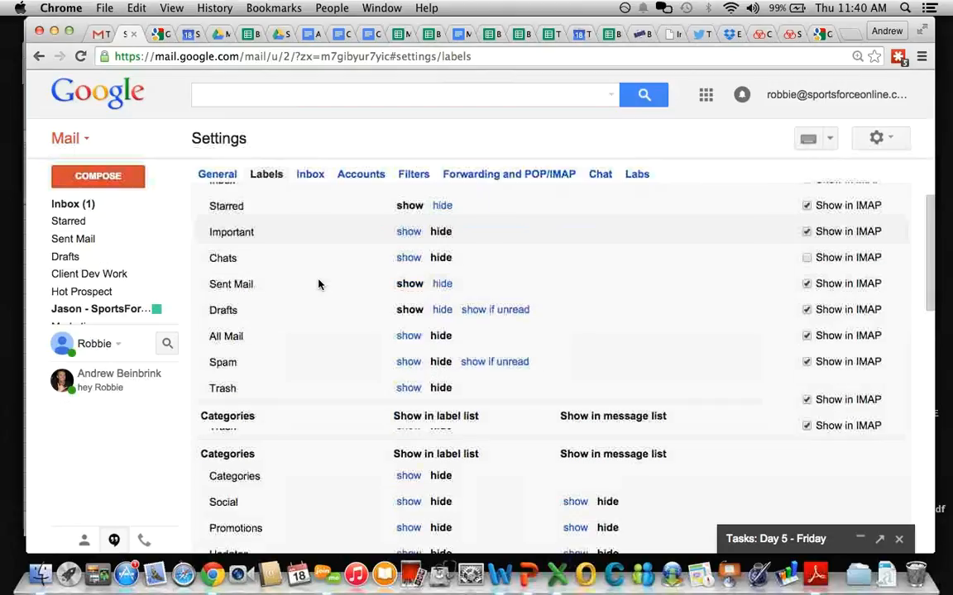
pyautogui.scroll(-10, 318, 284)
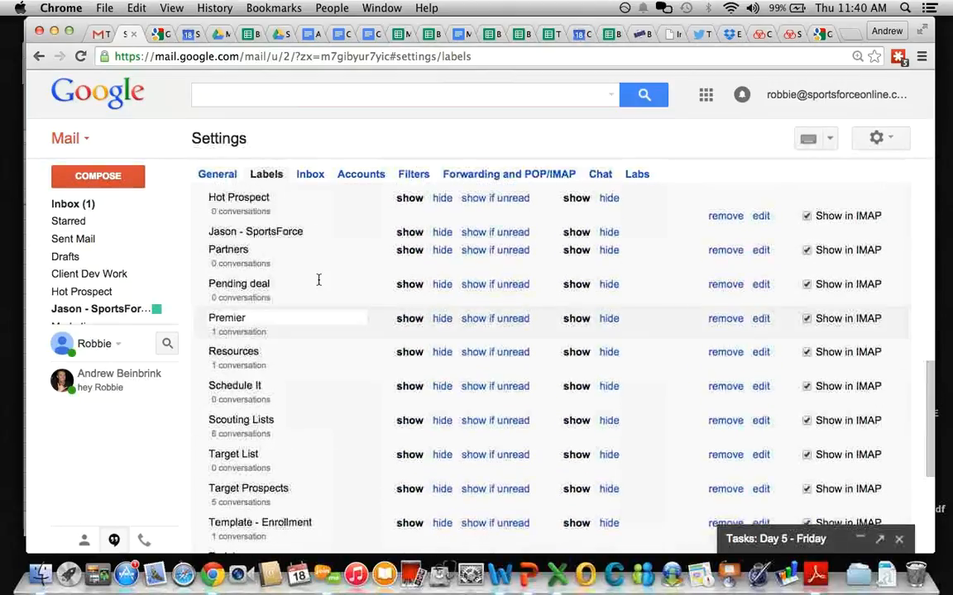
pyautogui.scroll(5, 318, 280)
# Step: Create the labels Premier - 2016, Premier - 2017, Premier - 2018 and Premier - 2019
pyautogui.click(256, 307)
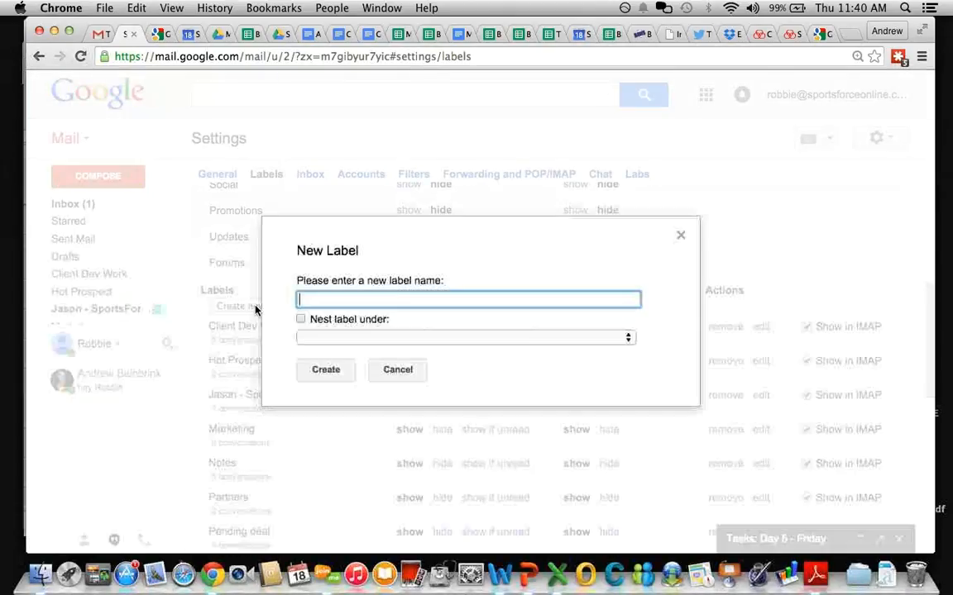
pyautogui.write('Premier - 2016')
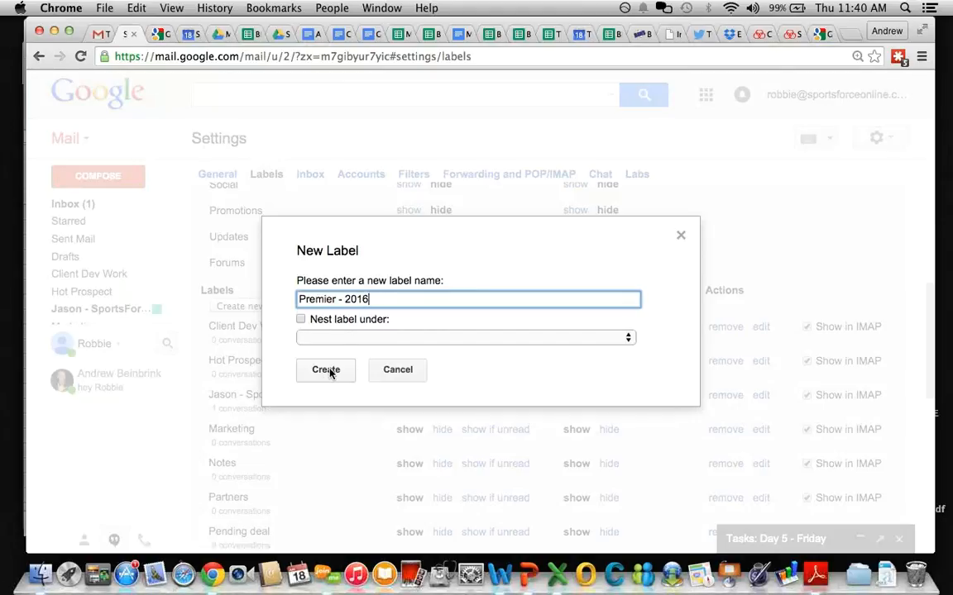
pyautogui.click(330, 371)
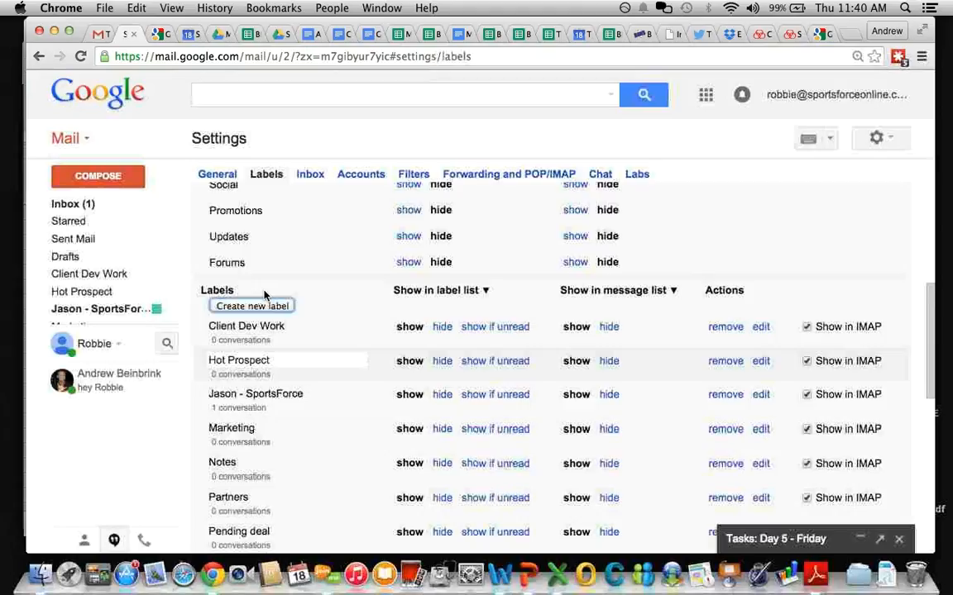
pyautogui.click(254, 306)
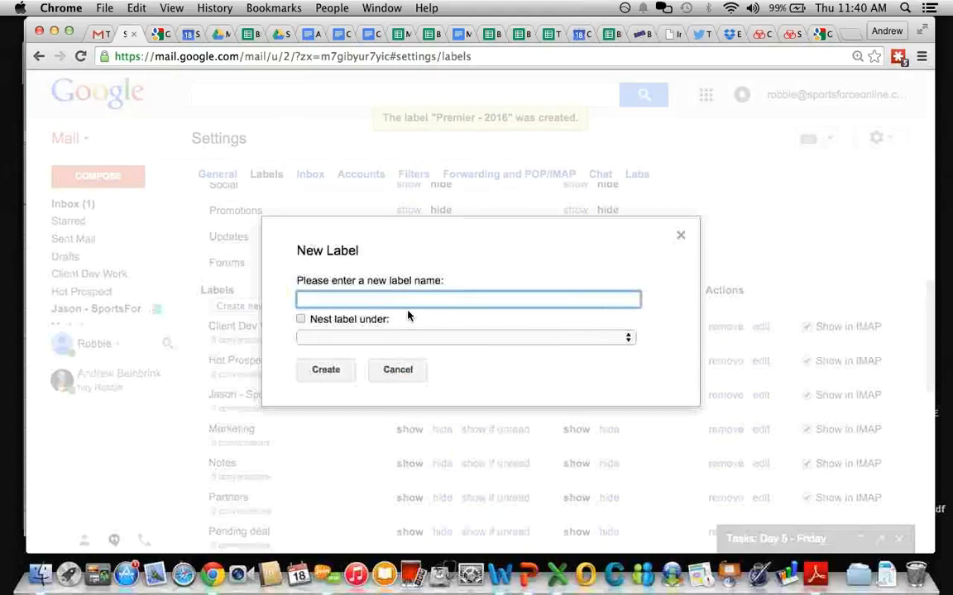
pyautogui.write('Premier - 2017')
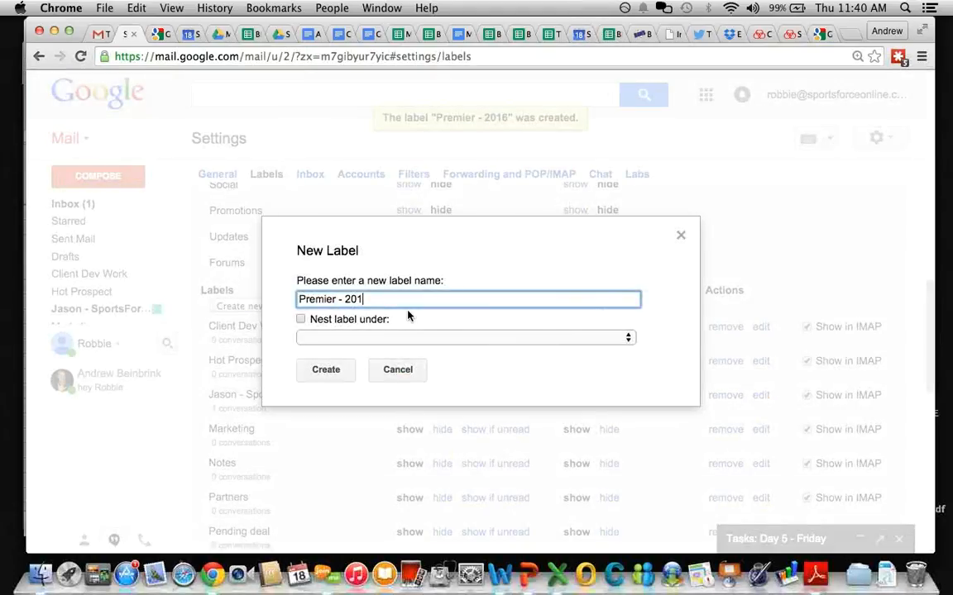
pyautogui.click(325, 372)
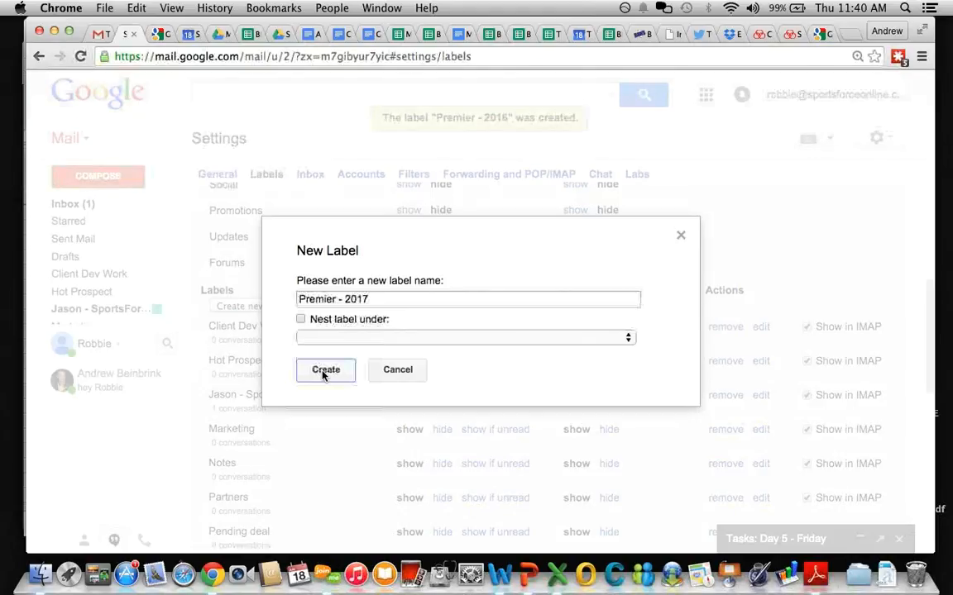
pyautogui.click(252, 307)
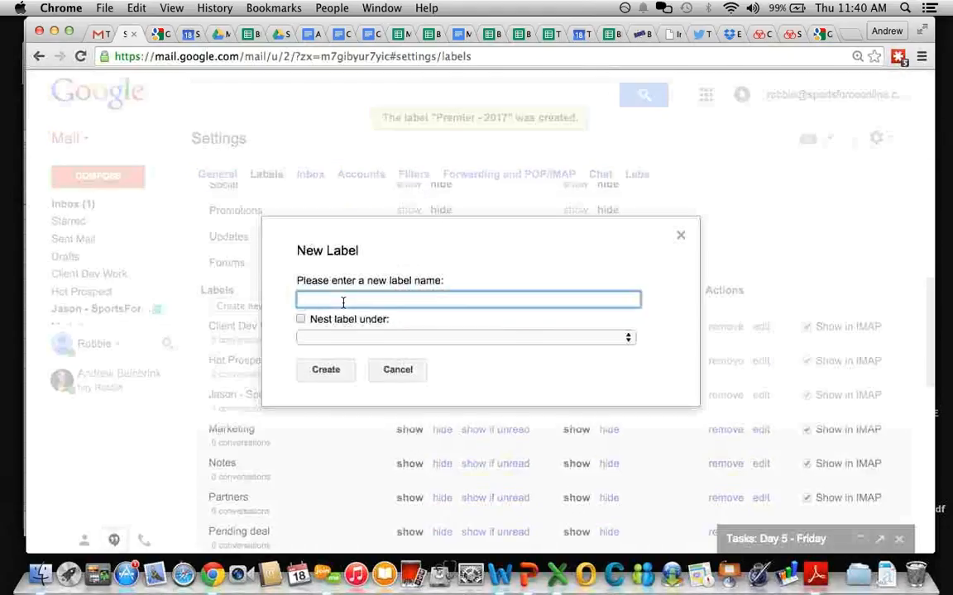
pyautogui.write('Premier - 2018')
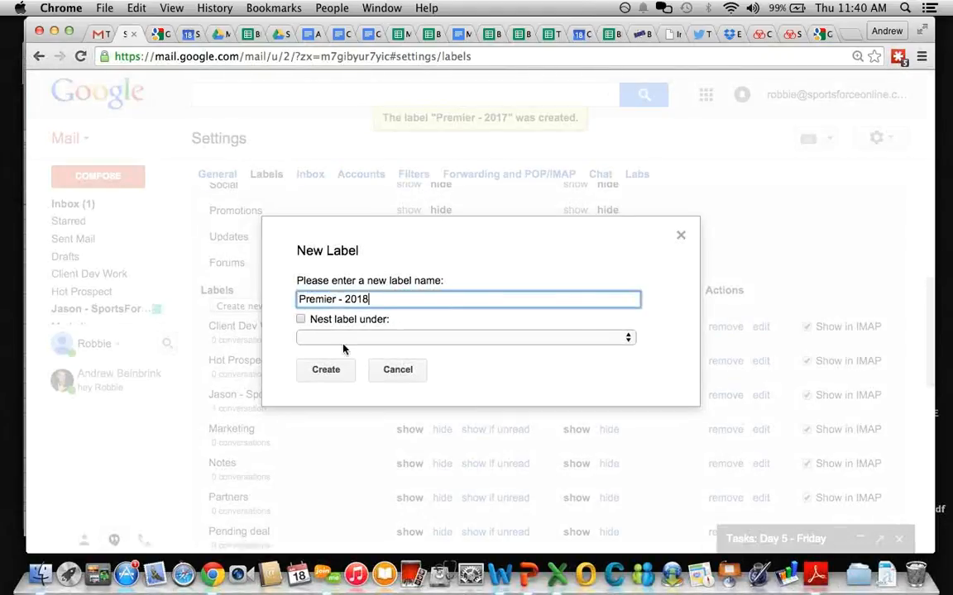
pyautogui.click(325, 370)
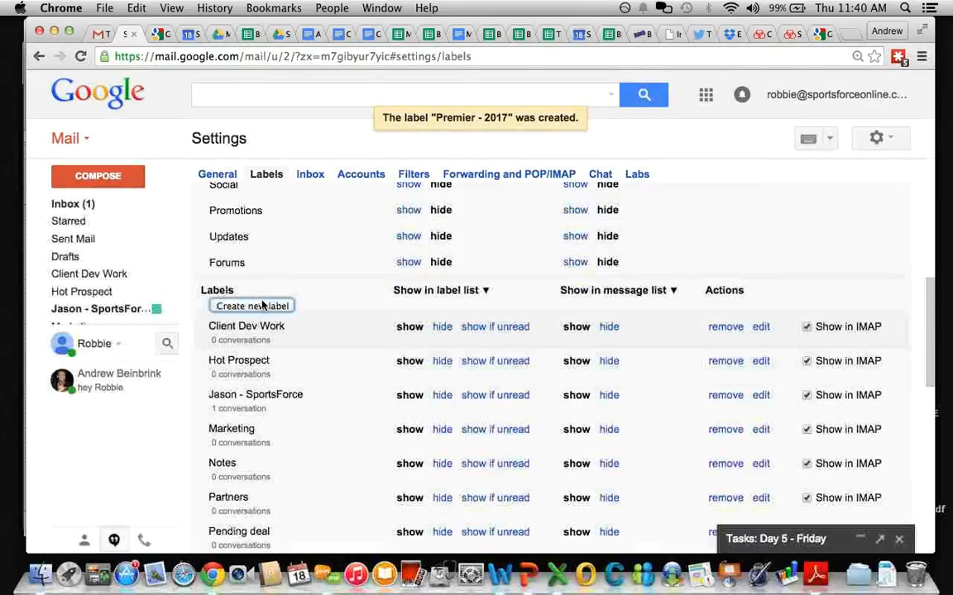
pyautogui.click(262, 306)
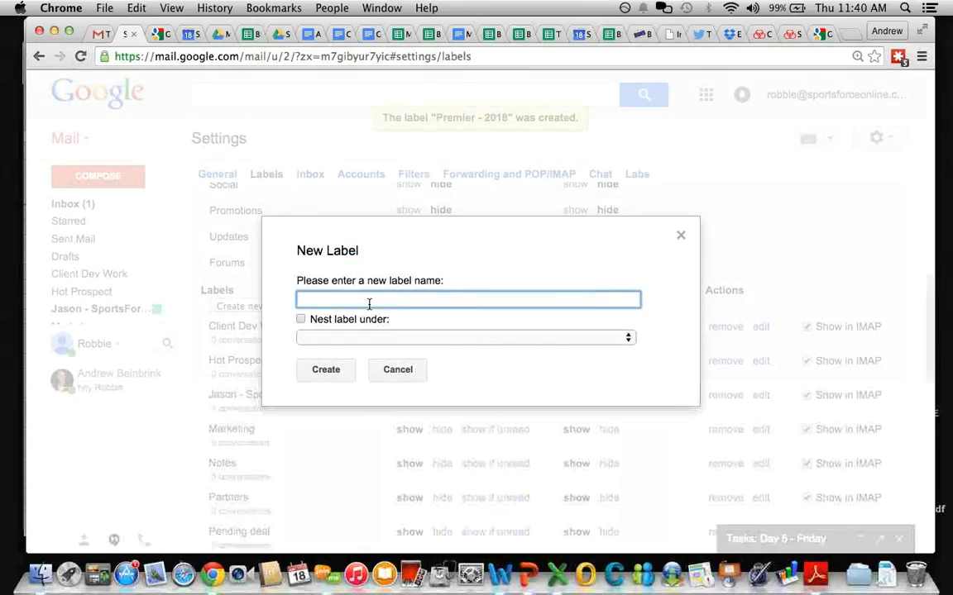
pyautogui.write('Premier - 2019')
pyautogui.click(324, 369)
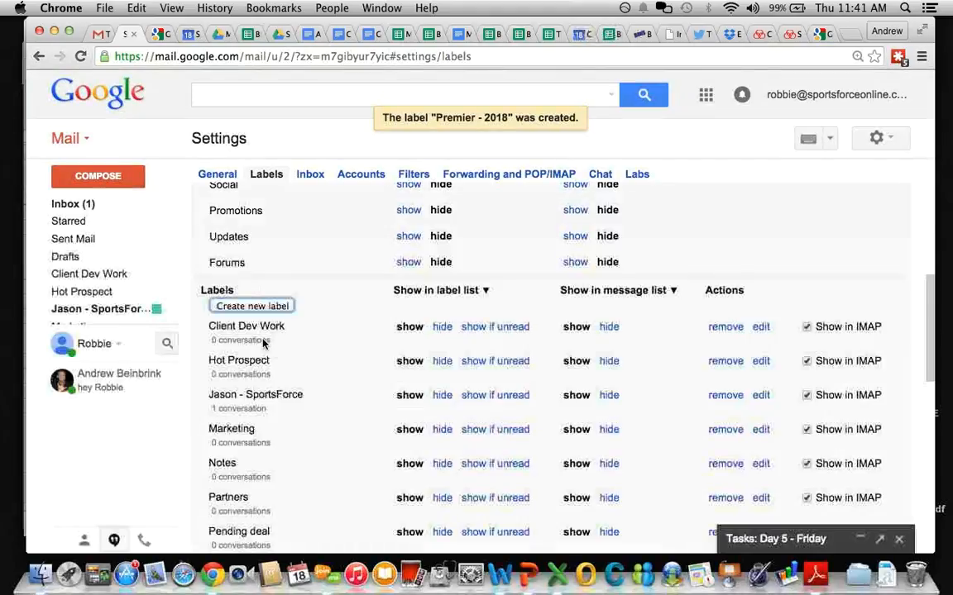
# Step: Create Premier Pro - 2017 and Premier Pro - 2018, then enter GPP - 2016 as a new label
pyautogui.click(252, 306)
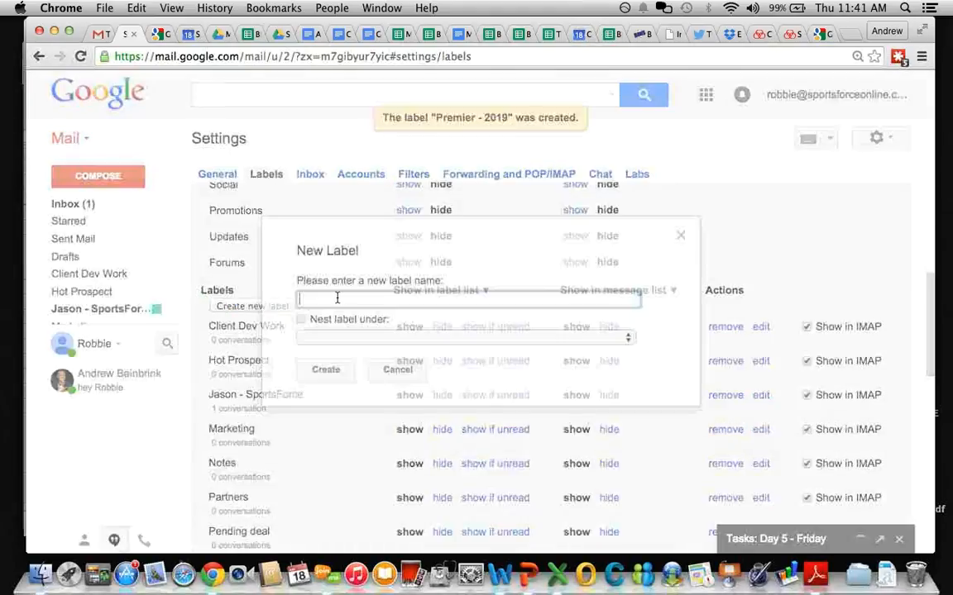
pyautogui.write('Premi')
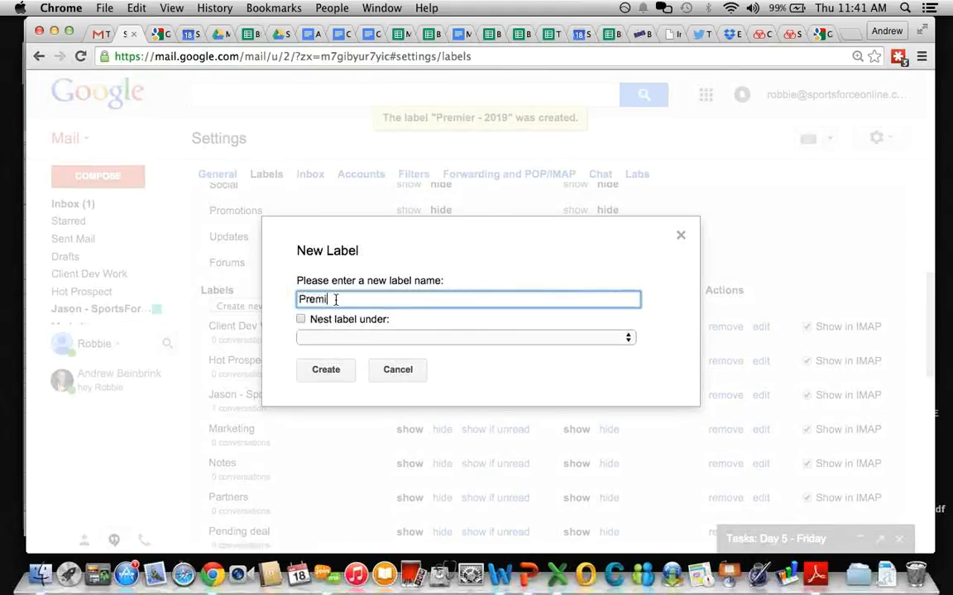
pyautogui.write('er Pro - 2017')
pyautogui.click(326, 377)
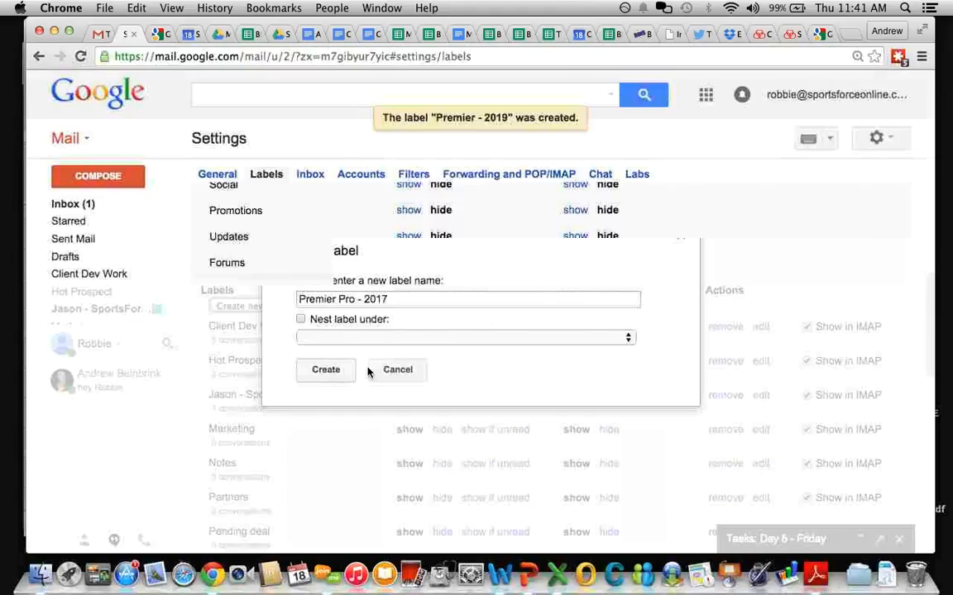
pyautogui.click(279, 308)
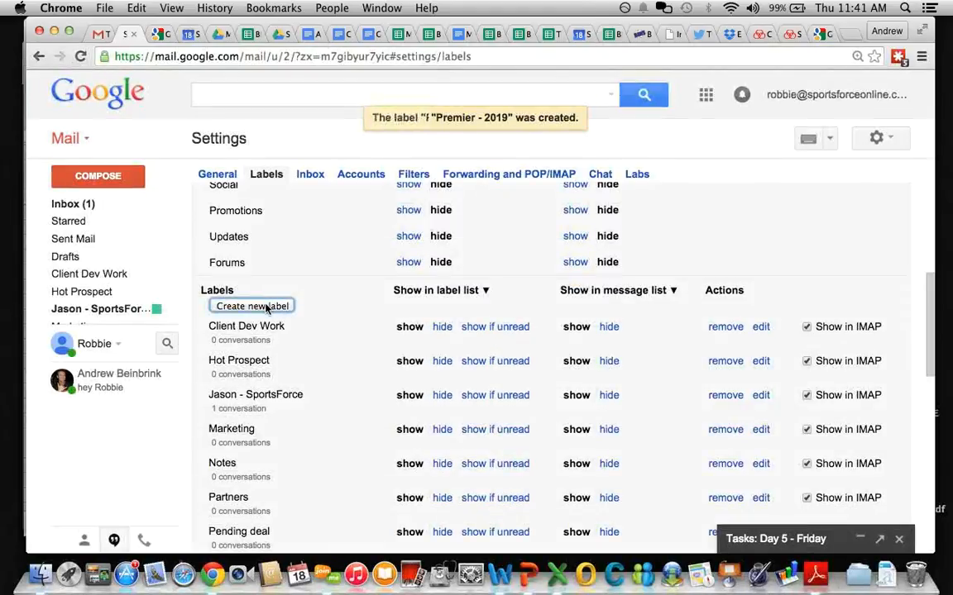
pyautogui.write('Preme')
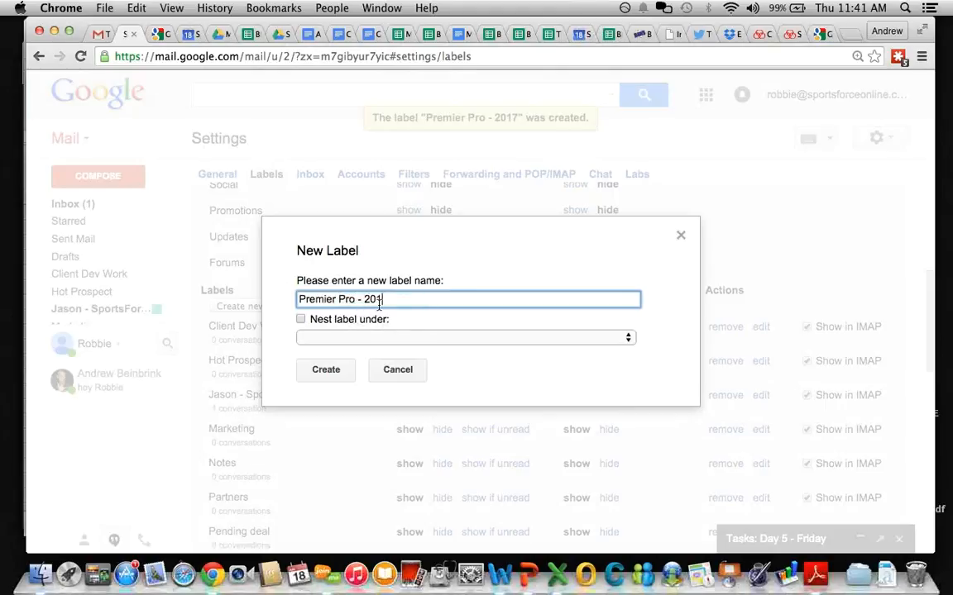
pyautogui.click(324, 373)
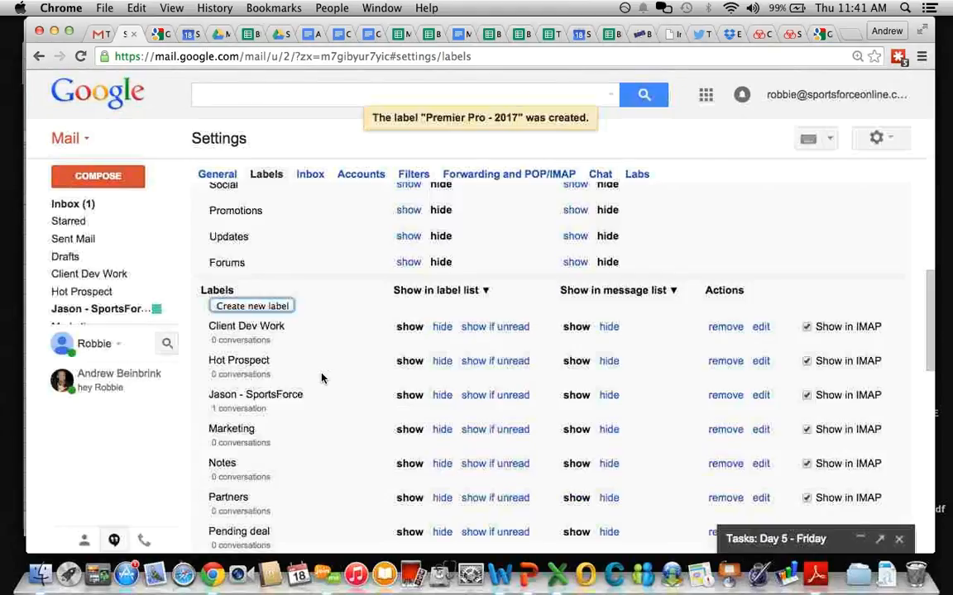
pyautogui.click(252, 306)
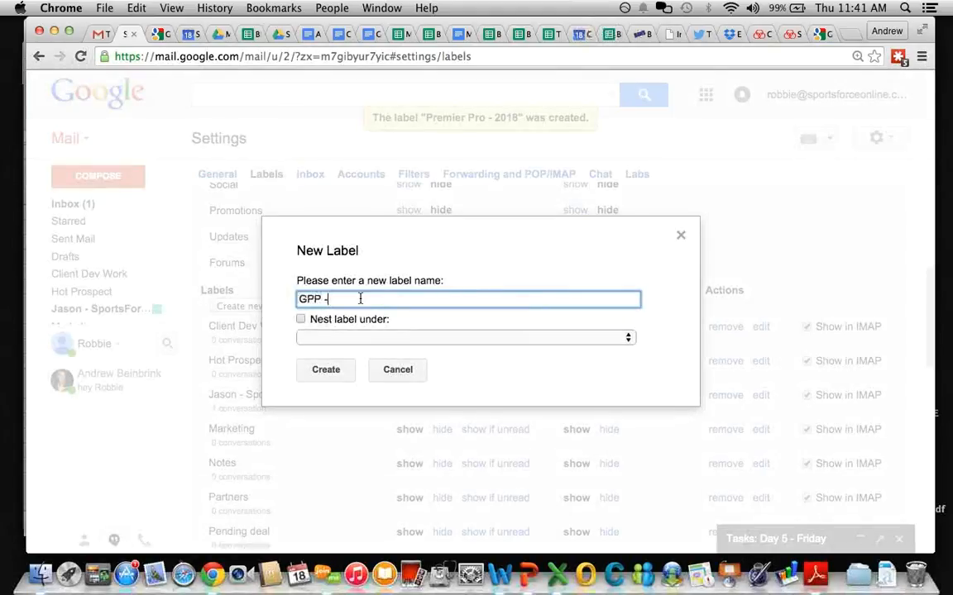
pyautogui.write('GPP - 2016')
# Step: Create the labels GPP - 2016, GPP - 2017, GPP - 2018 and GPP - 2019
pyautogui.click(324, 368)
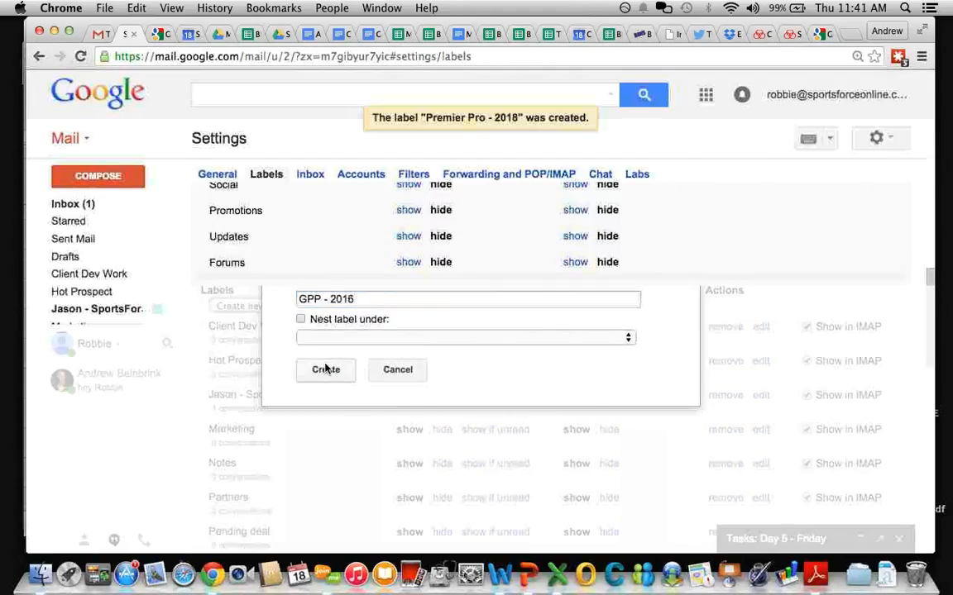
pyautogui.click(254, 305)
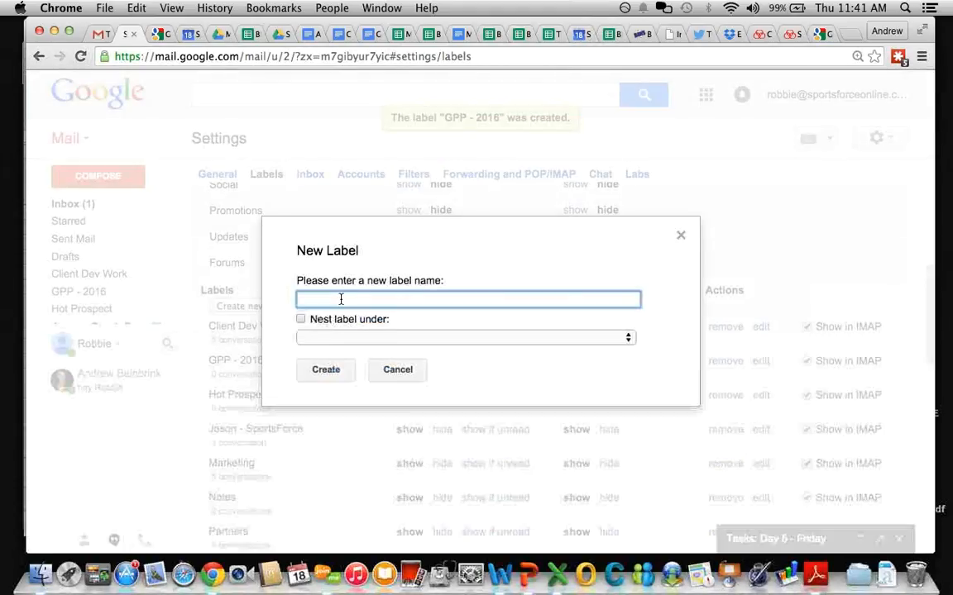
pyautogui.write('GPP - 2017')
pyautogui.click(313, 370)
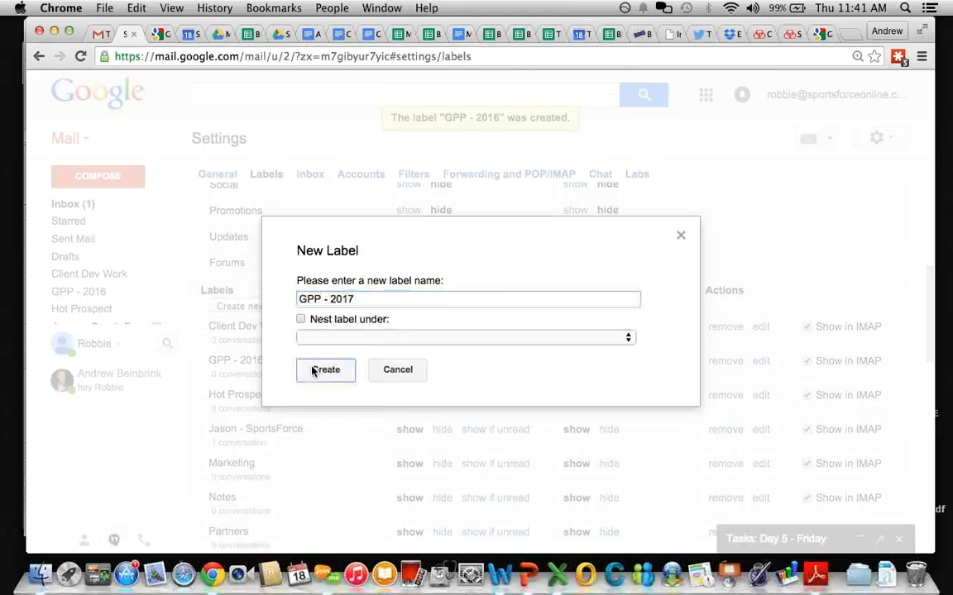
pyautogui.click(253, 306)
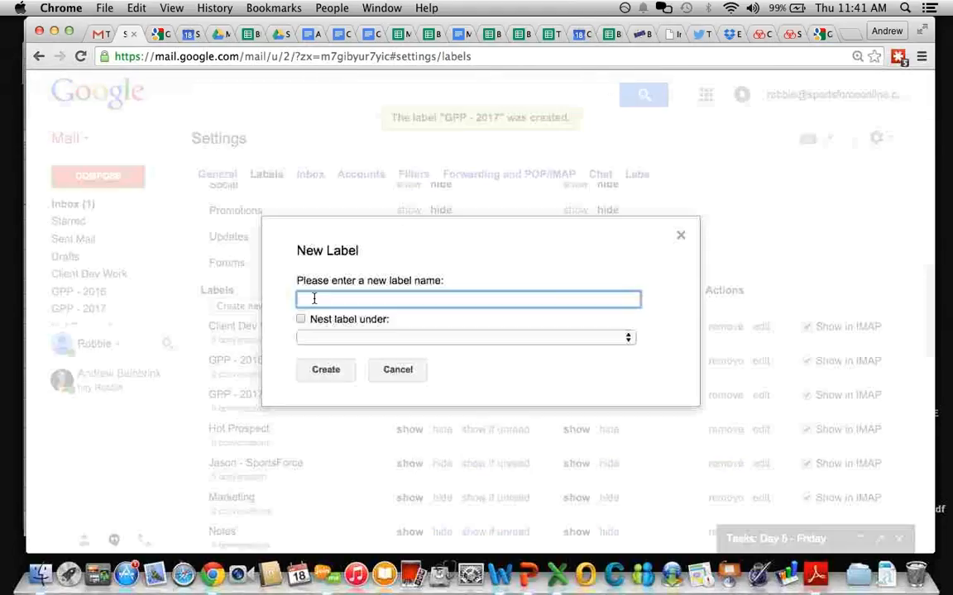
pyautogui.write('GPP - 2018')
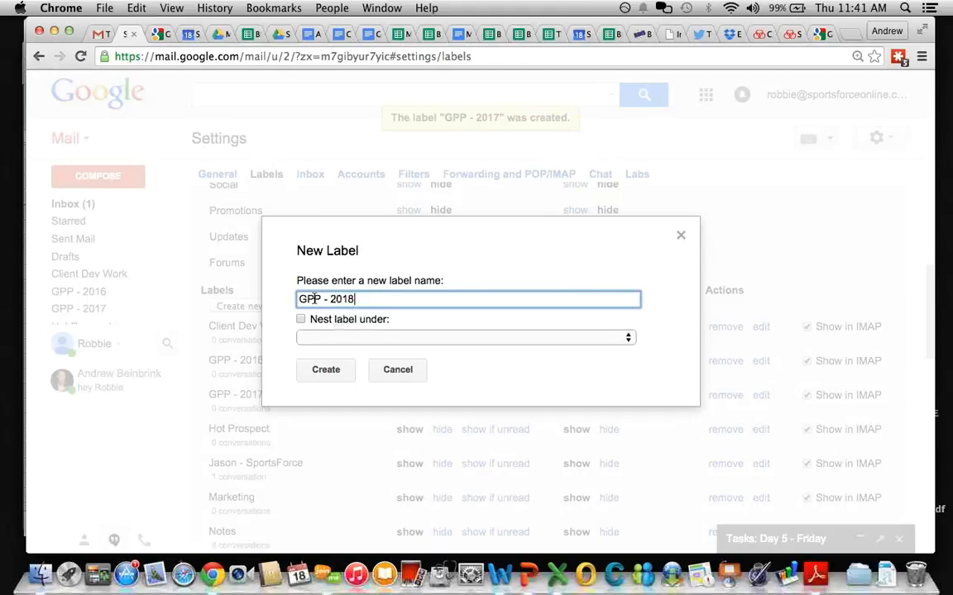
pyautogui.click(331, 375)
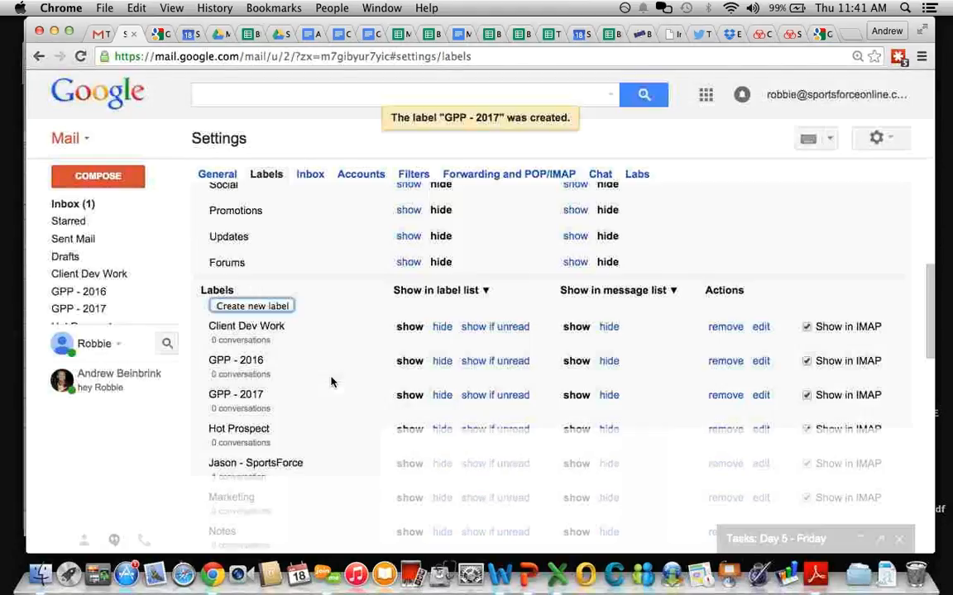
pyautogui.click(256, 306)
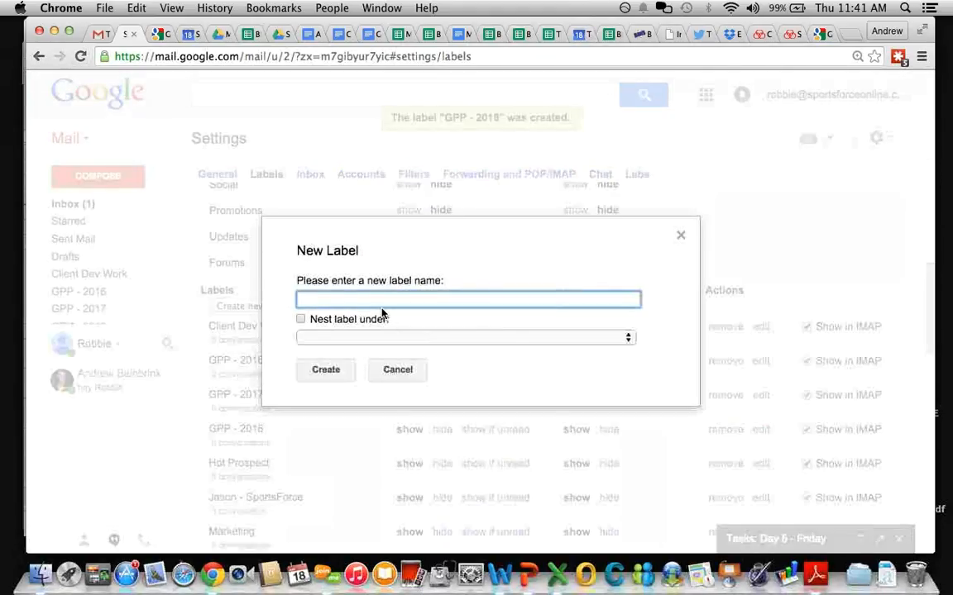
pyautogui.write('GPP - 2019')
pyautogui.click(332, 372)
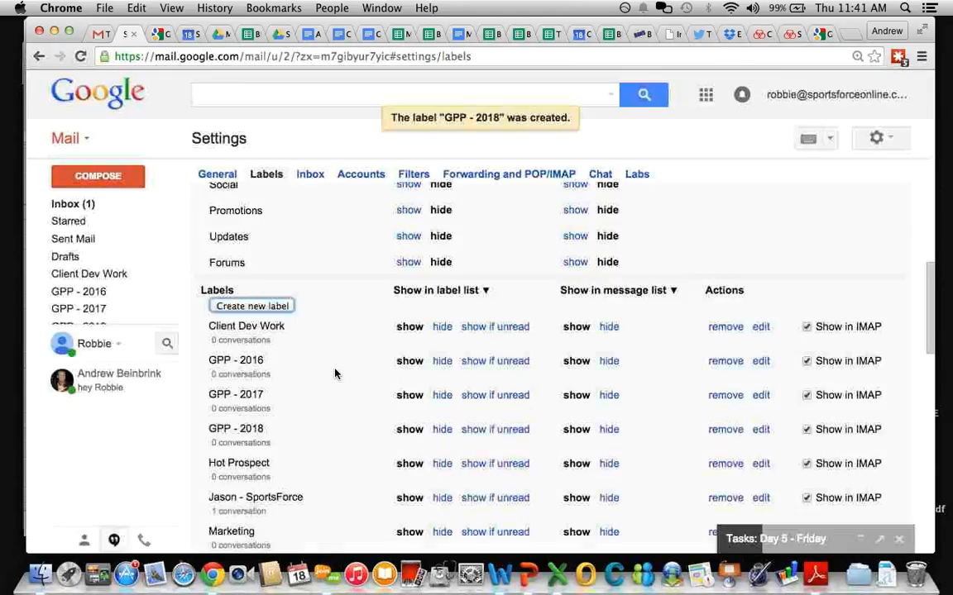
# Step: Review the label list, then go back to the main account's sent message thread
pyautogui.scroll(-5, 333, 381)
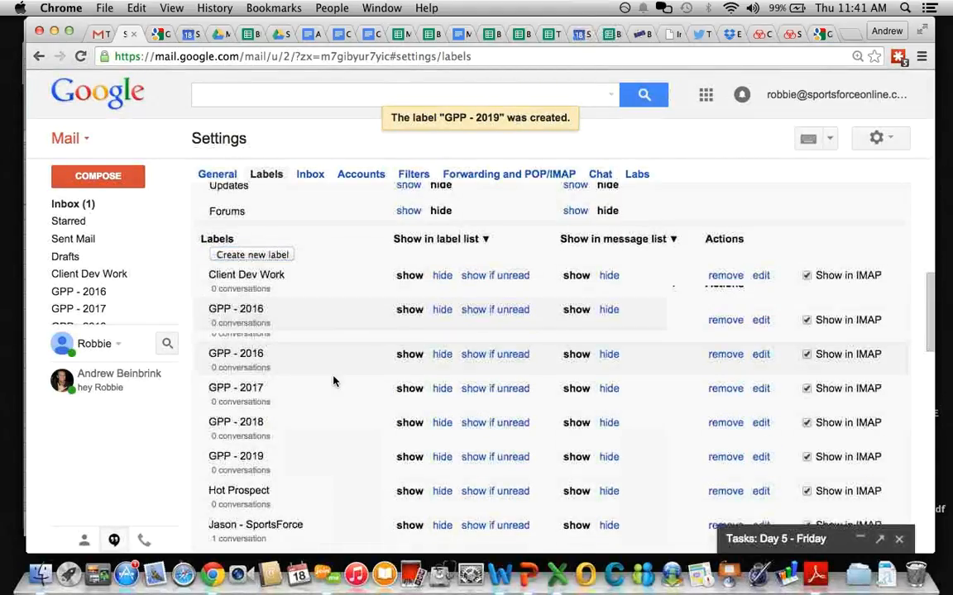
pyautogui.scroll(-5, 333, 380)
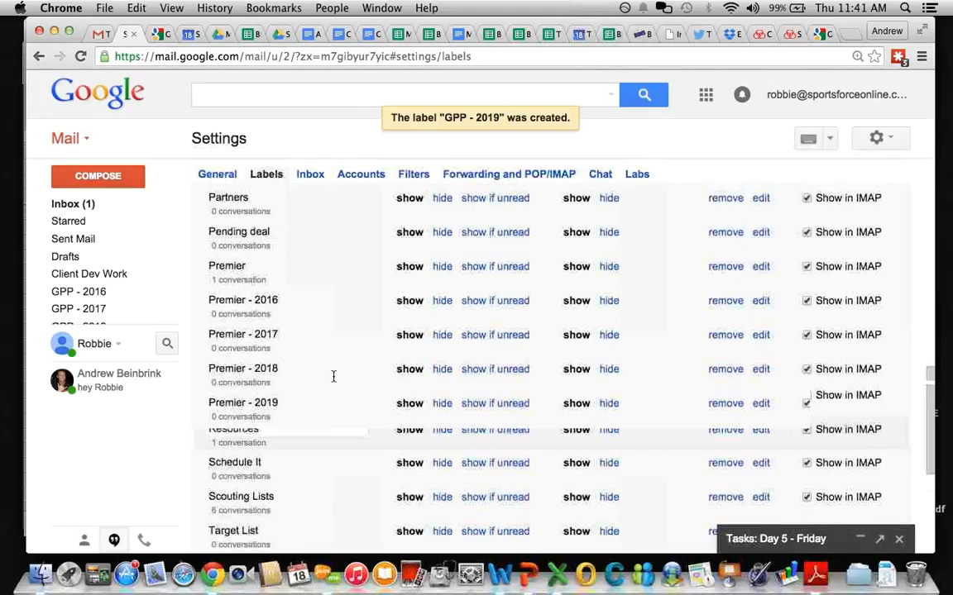
pyautogui.scroll(10, 333, 377)
pyautogui.scroll(4, 334, 377)
pyautogui.click(98, 33)
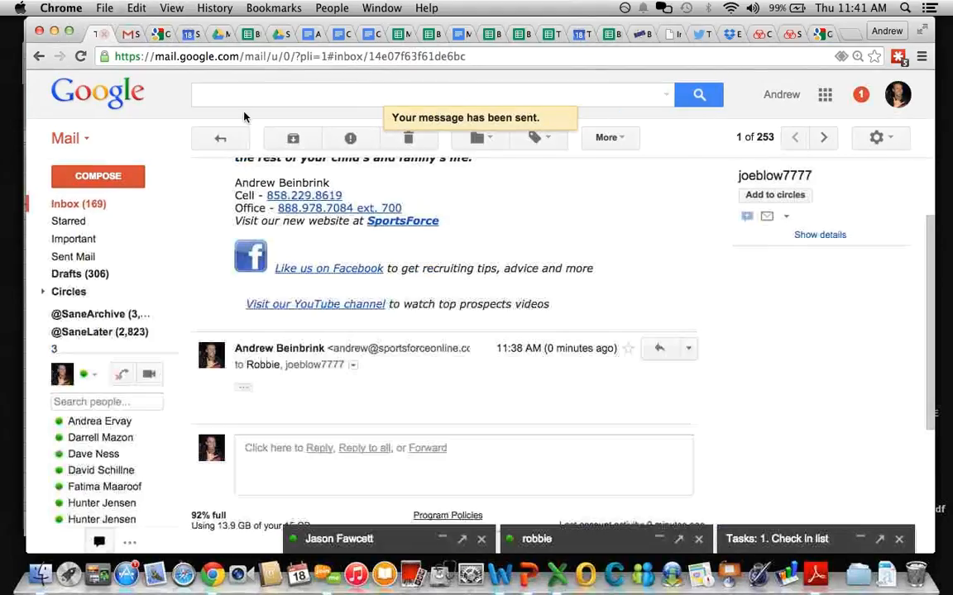
# Step: Search for mail under the Sales/Game Plan Pro label
pyautogui.click(242, 93)
pyautogui.write('GPP')
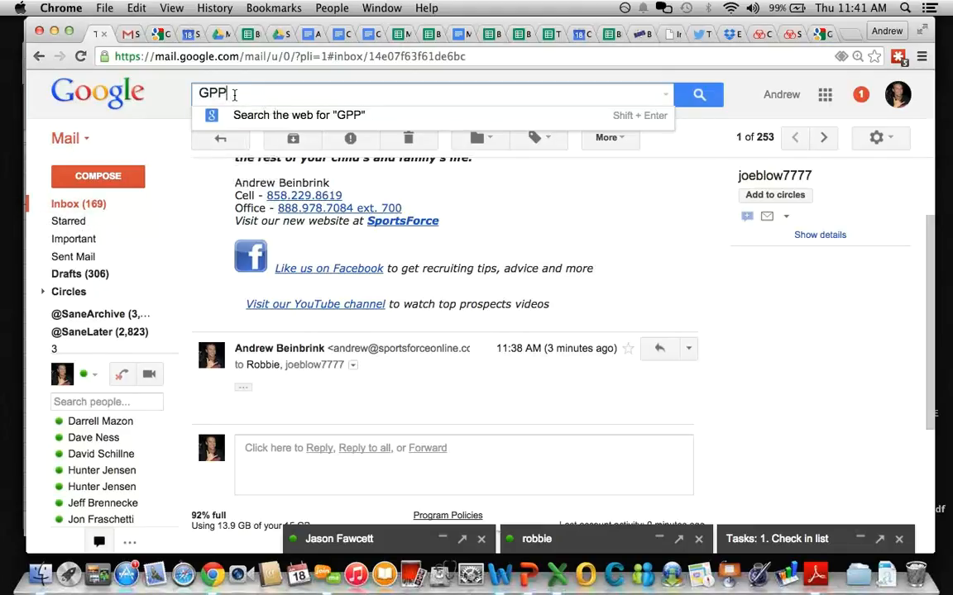
pyautogui.press('BackSpace')
pyautogui.press('BackSpace')
pyautogui.write('ame plan')
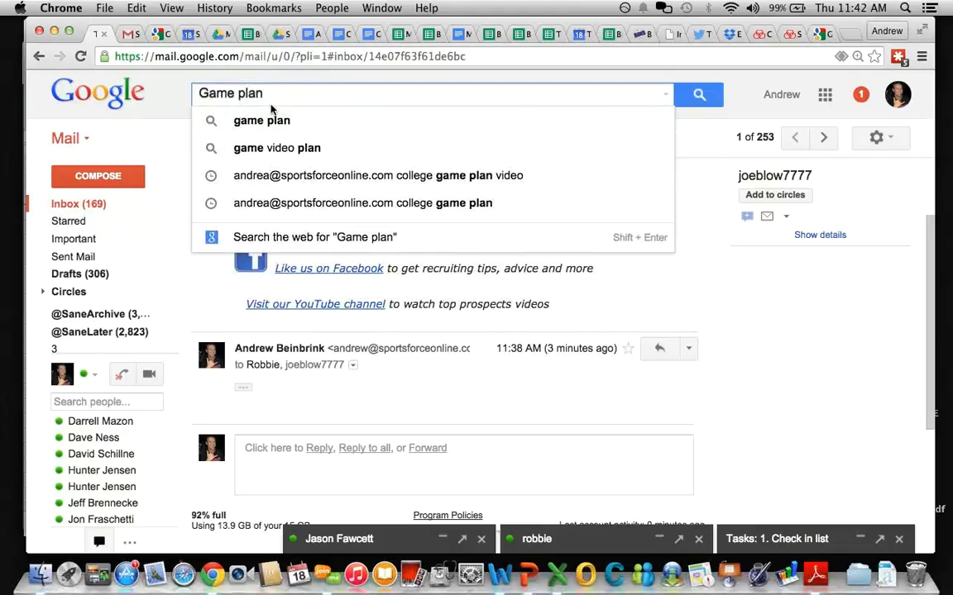
pyautogui.press('super+a')
pyautogui.write('label:')
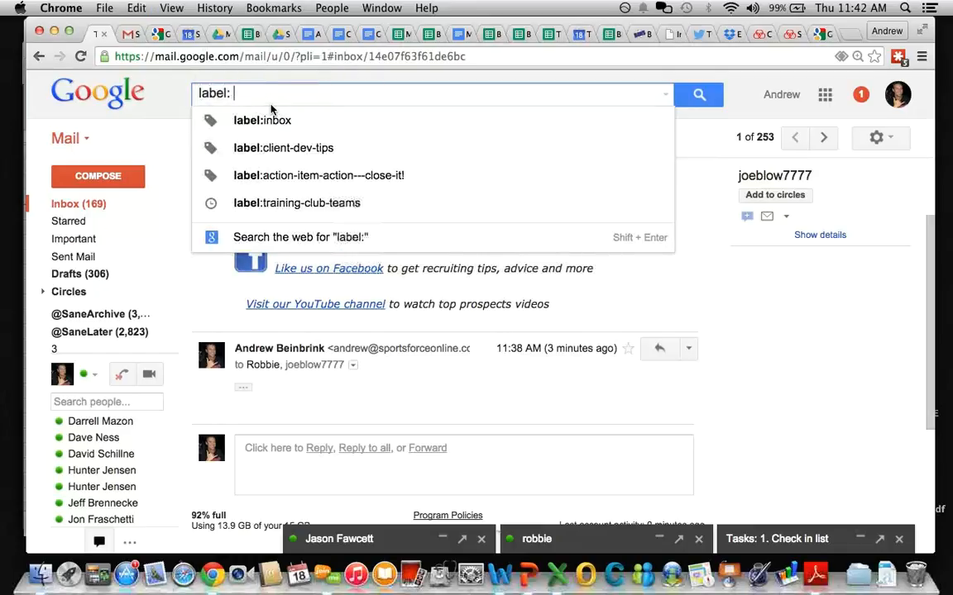
pyautogui.press('BackSpace')
pyautogui.write('gpp')
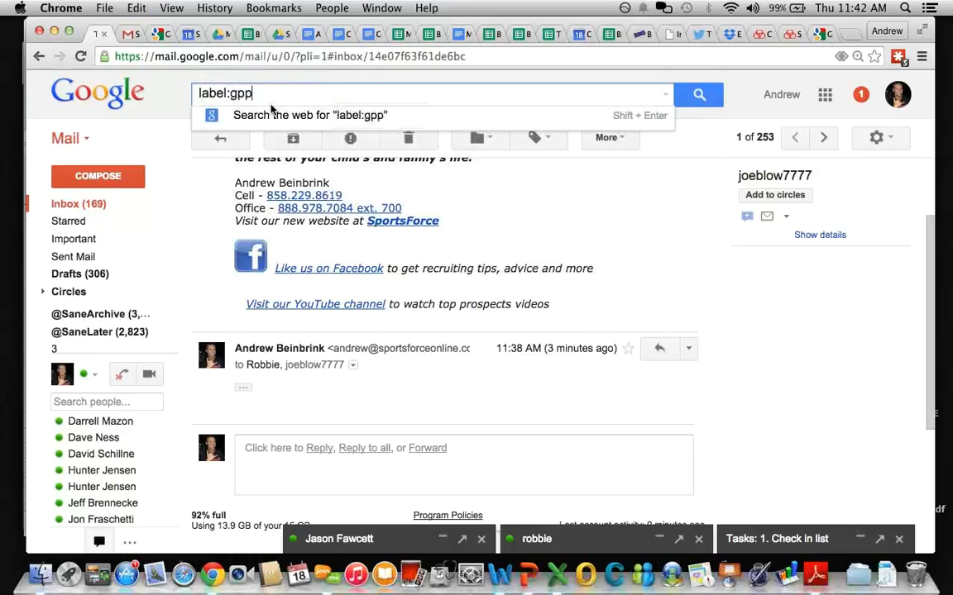
pyautogui.press('BackSpace')
pyautogui.press('BackSpace')
pyautogui.press('BackSpace')
pyautogui.write('Game plan')
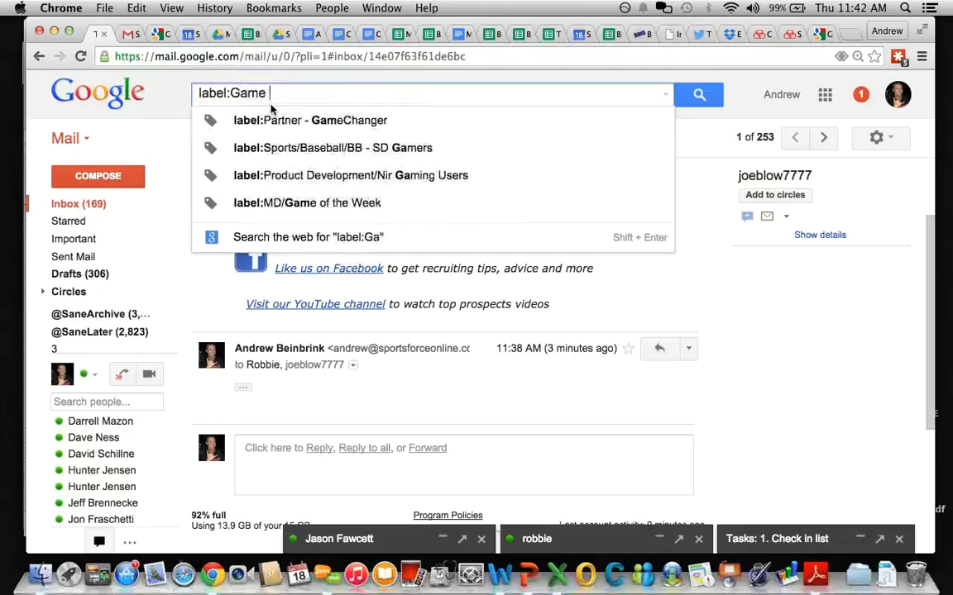
pyautogui.press('BackSpace')
pyautogui.press('BackSpace')
pyautogui.press('BackSpace')
pyautogui.press('BackSpace')
pyautogui.press('BackSpace')
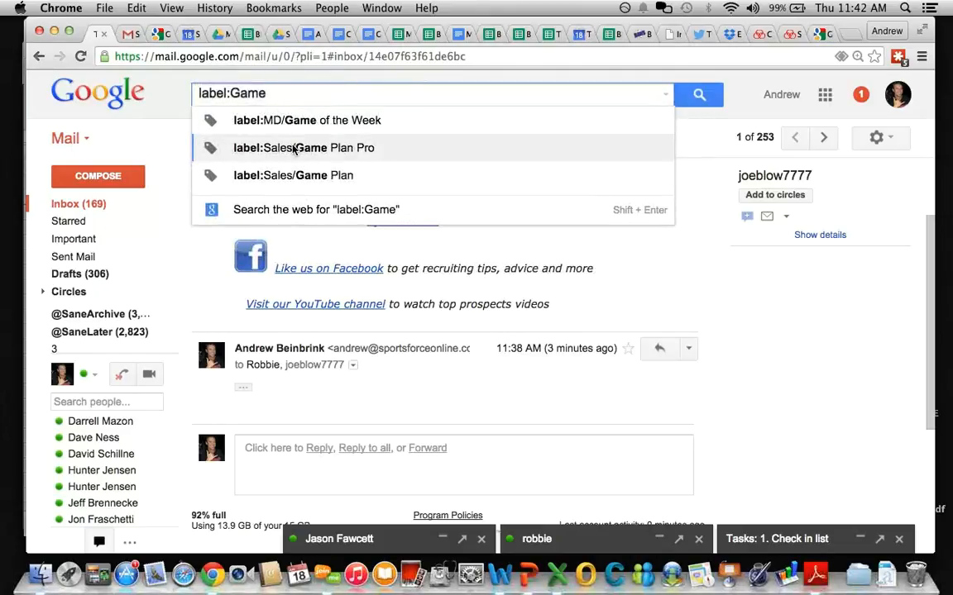
pyautogui.click(294, 148)
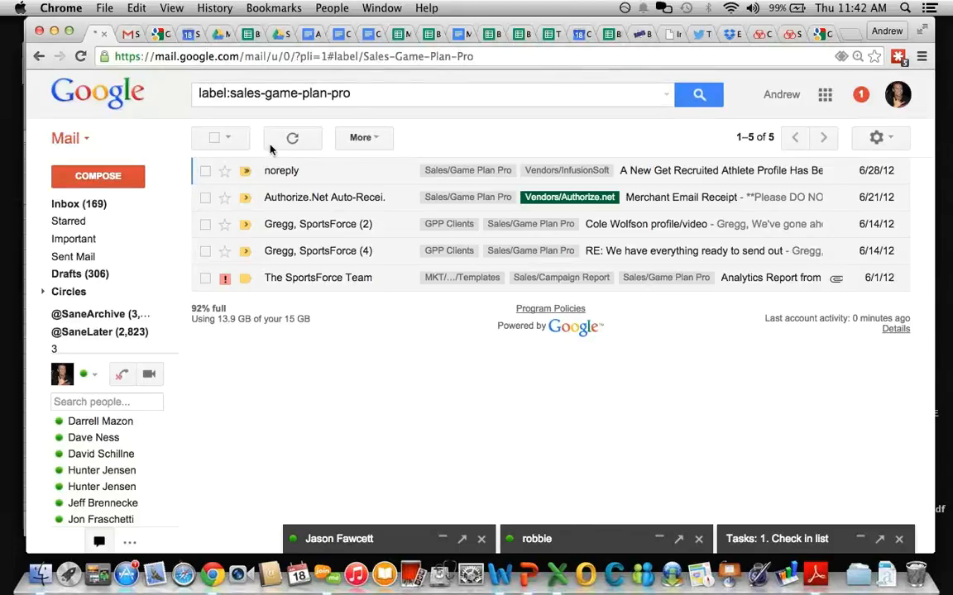
# Step: Search label:sales-premier, finding no conversations, then return to the trainee's label settings
pyautogui.click(377, 92)
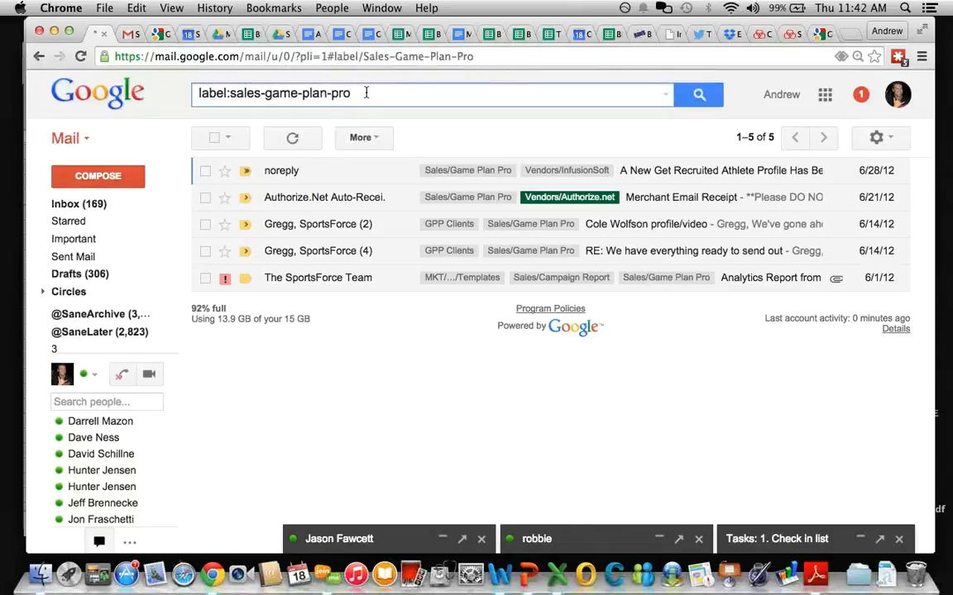
pyautogui.moveTo(366, 93); pyautogui.dragTo(265, 92)
pyautogui.write('p')
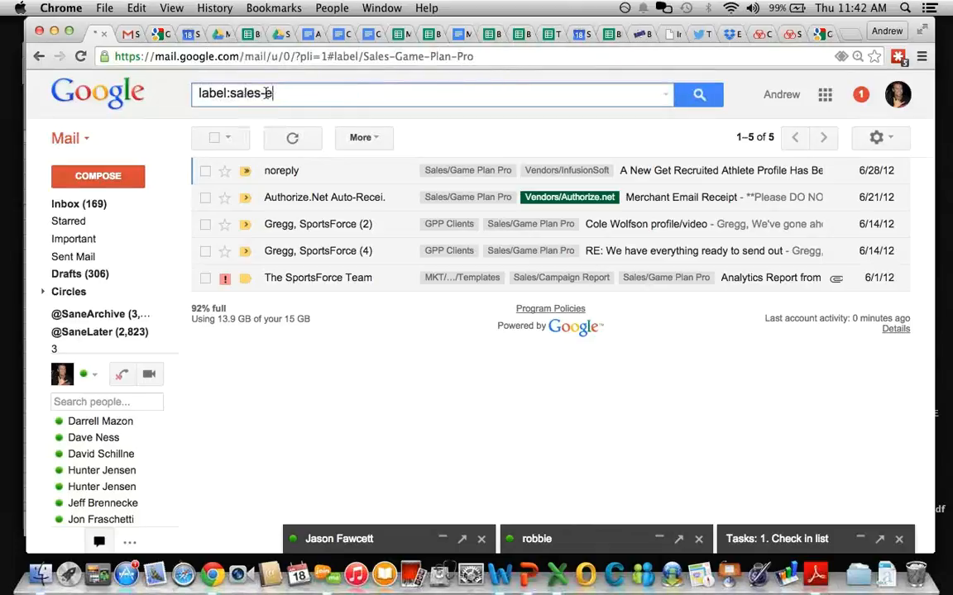
pyautogui.write('remier')
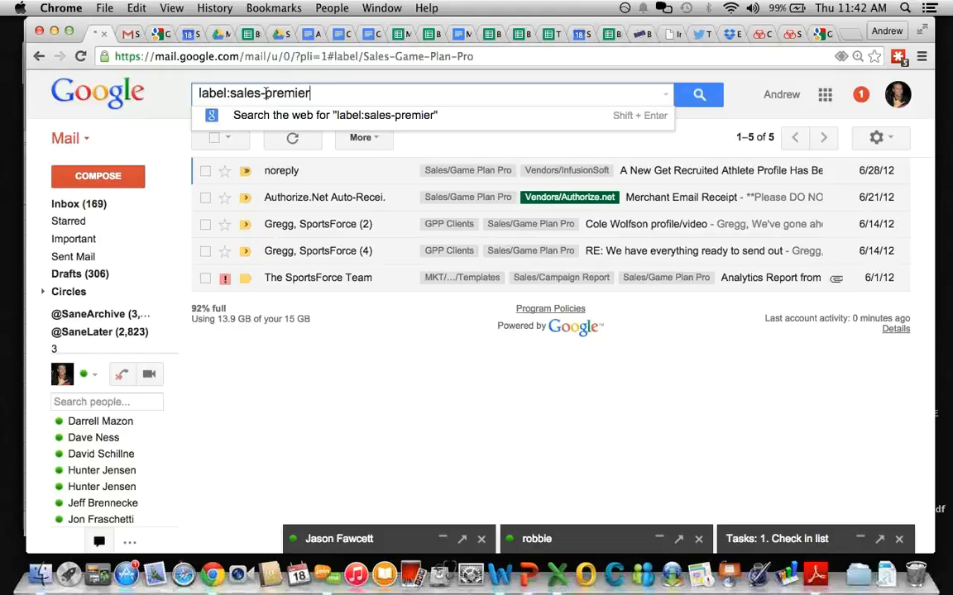
pyautogui.press('Return')
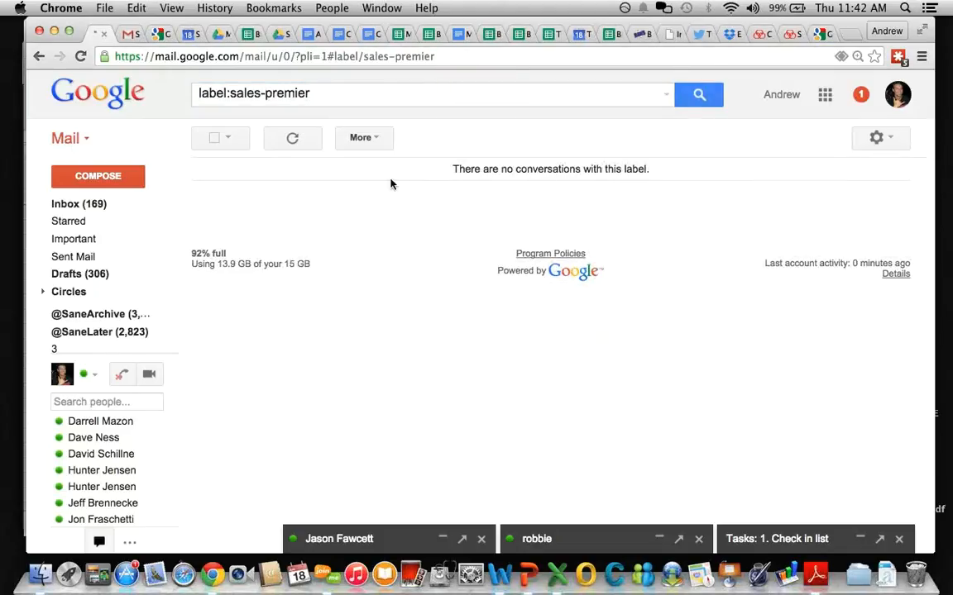
pyautogui.click(229, 92)
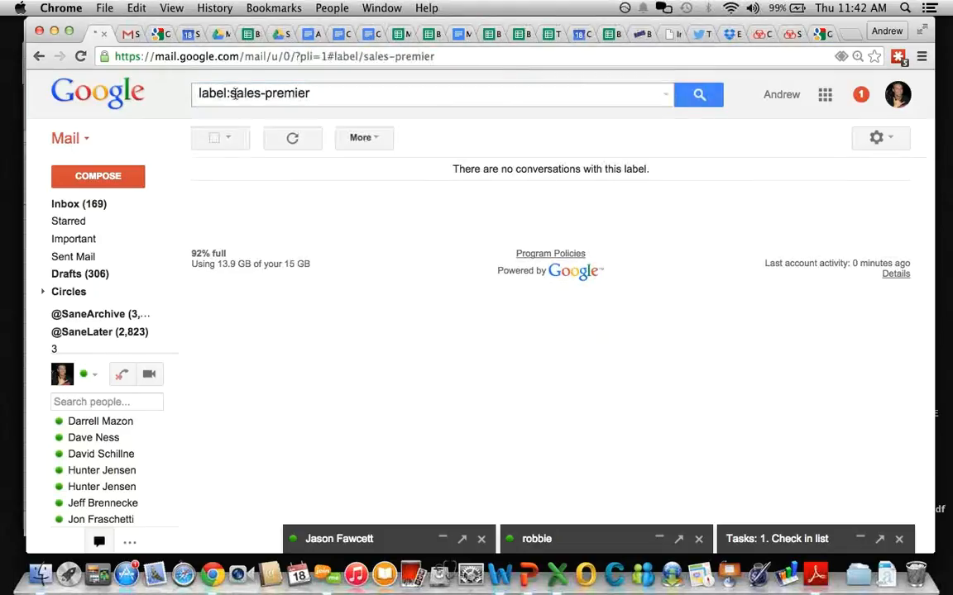
pyautogui.click(125, 34)
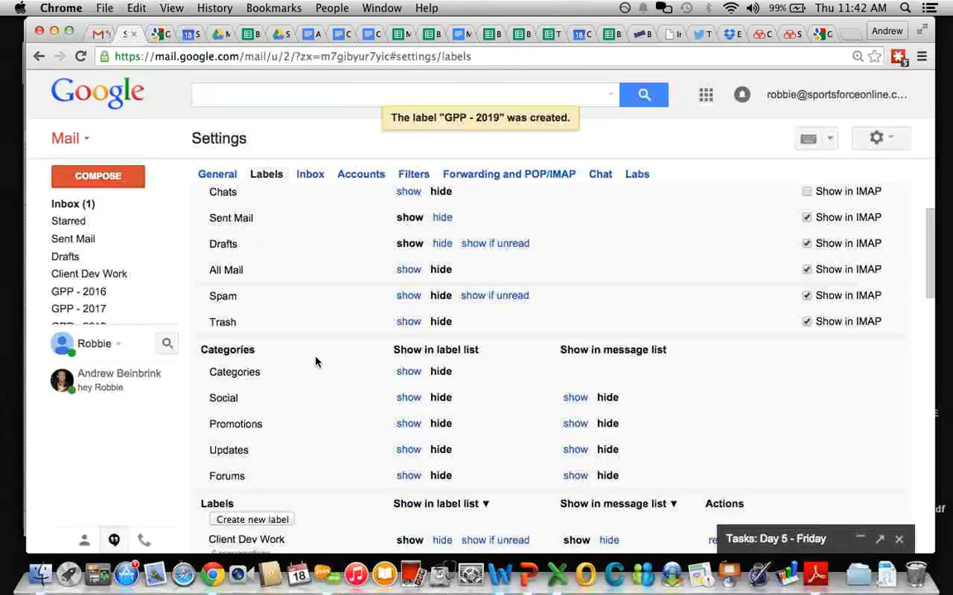
# Step: Scroll the Labels settings list, then return to the trainee account's inbox
pyautogui.scroll(-10, 440, 277)
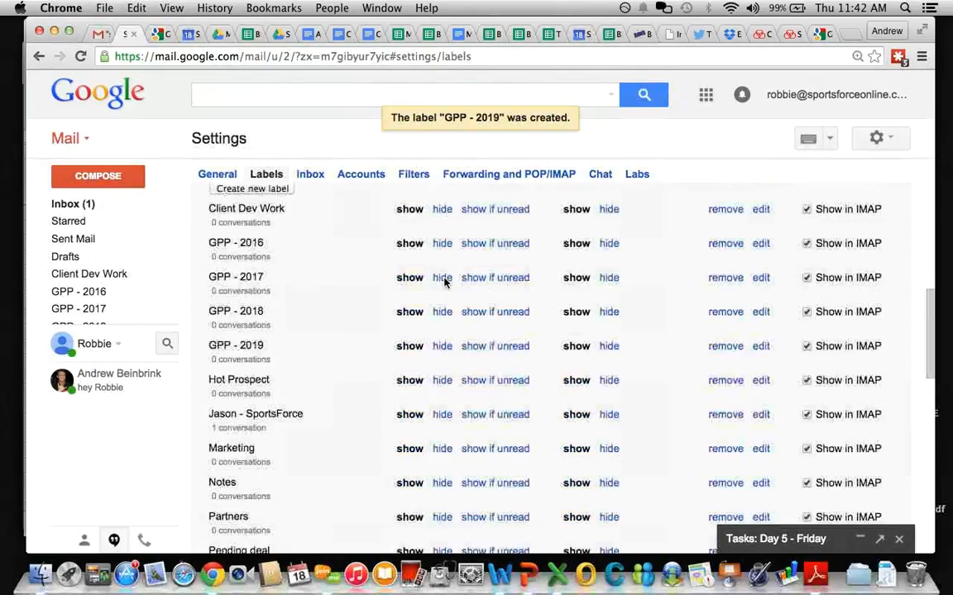
pyautogui.scroll(15, 296, 341)
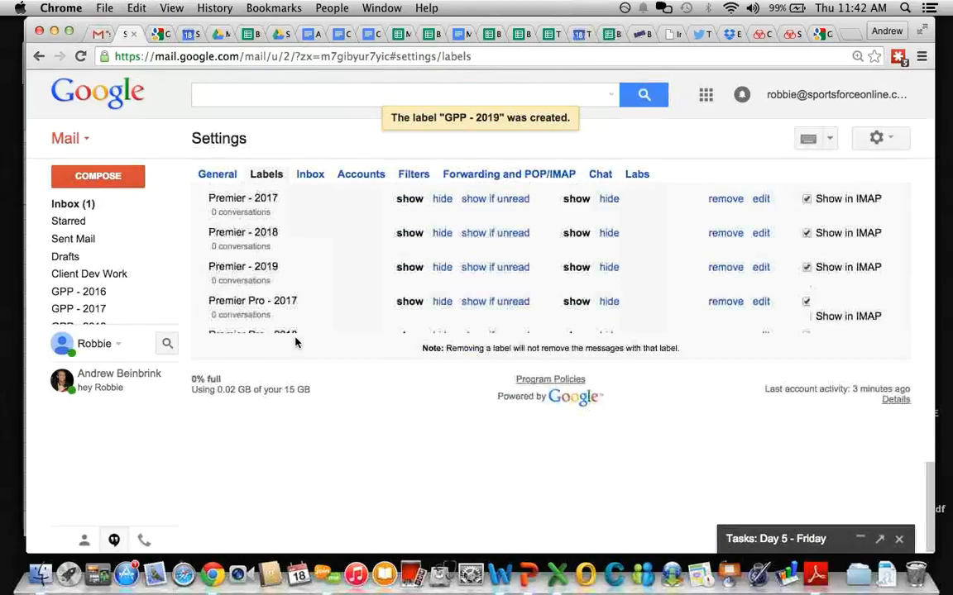
pyautogui.click(73, 204)
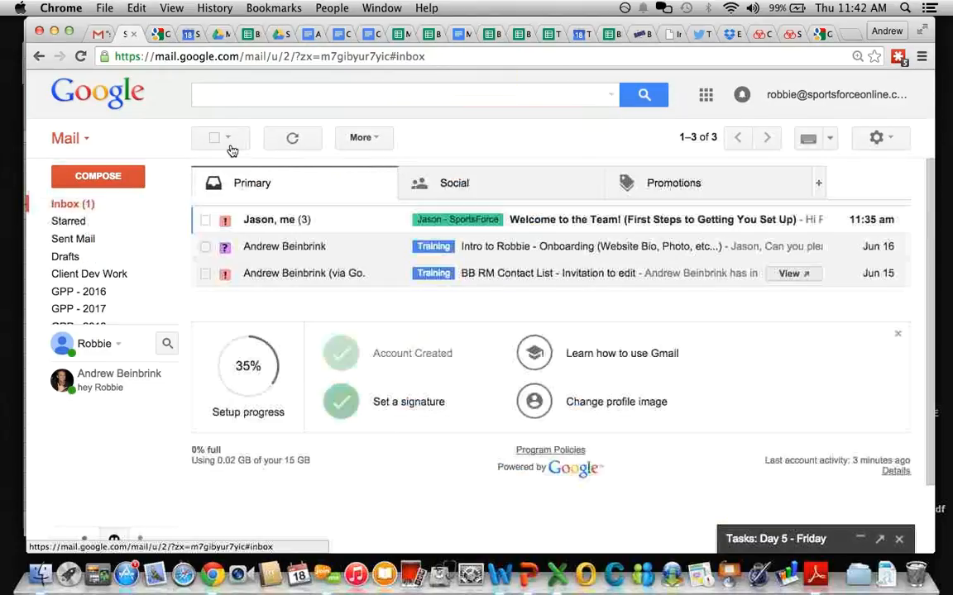
# Step: Add an 'Examples' item under Filters Set up in the Gmail Training Agenda
pyautogui.click(366, 37)
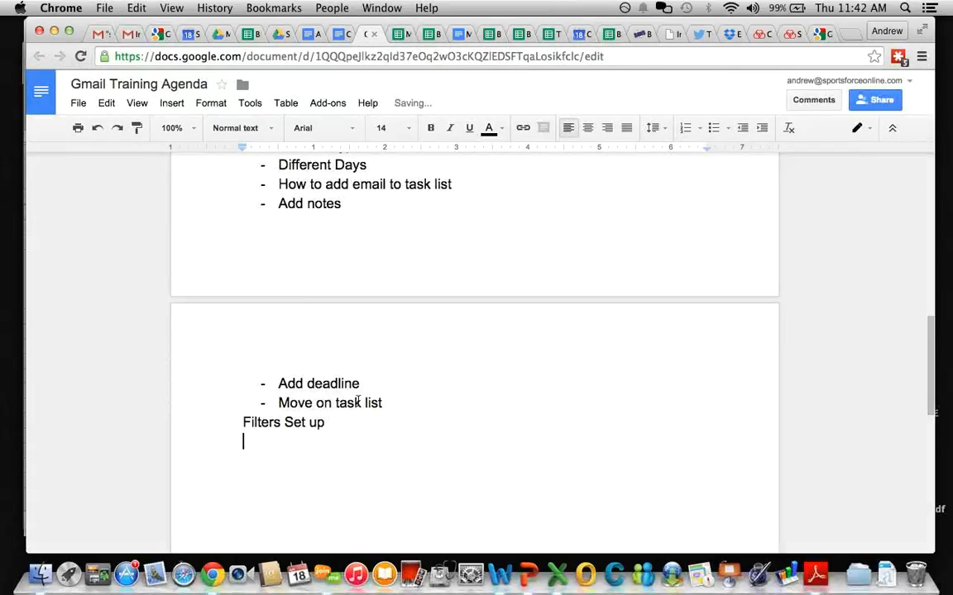
pyautogui.write('- Examples')
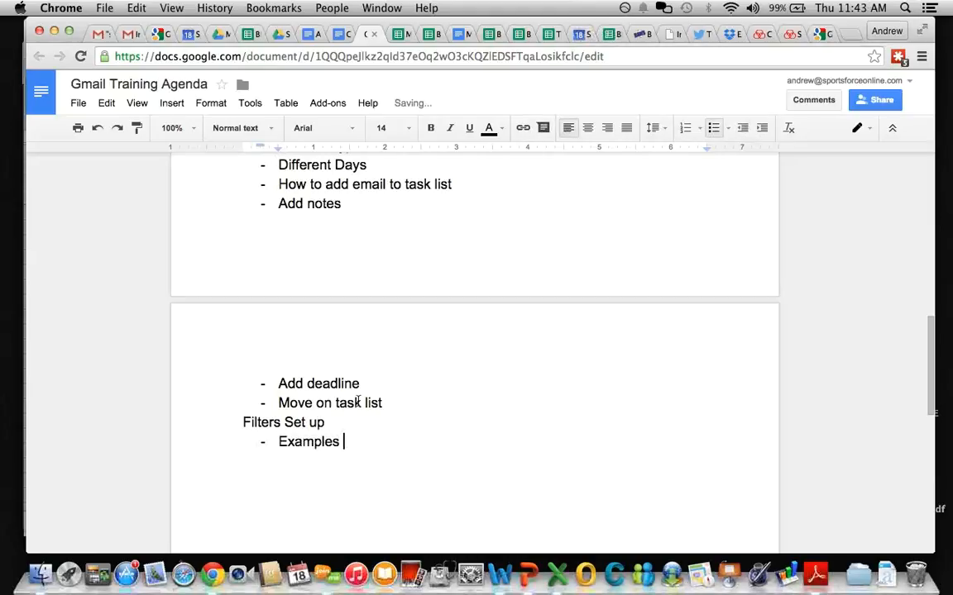
pyautogui.scroll(5, 381, 334)
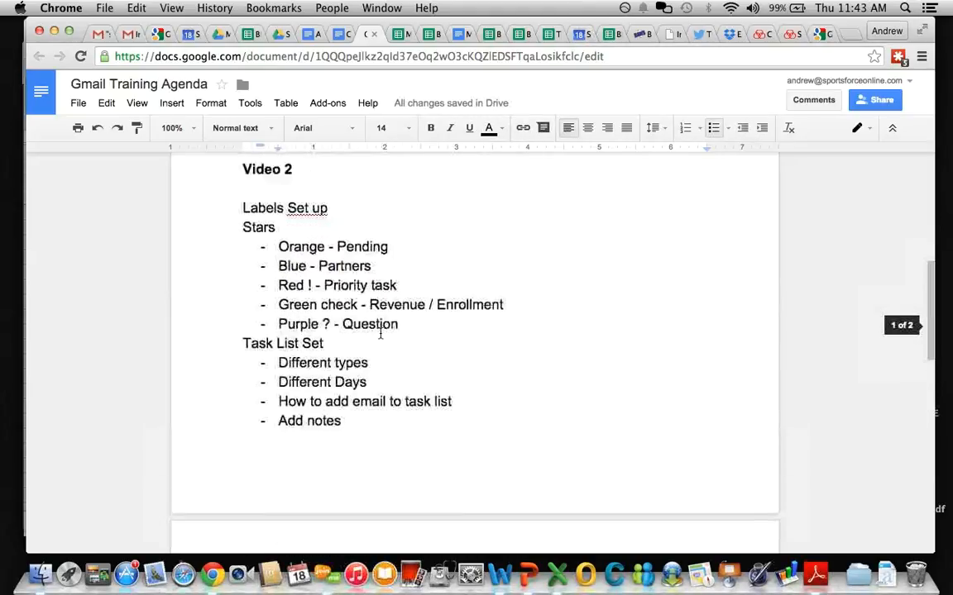
pyautogui.scroll(1, 380, 334)
# Step: Add bullets 'common labels' and 'Client labels' under Labels Set up
pyautogui.click(349, 262)
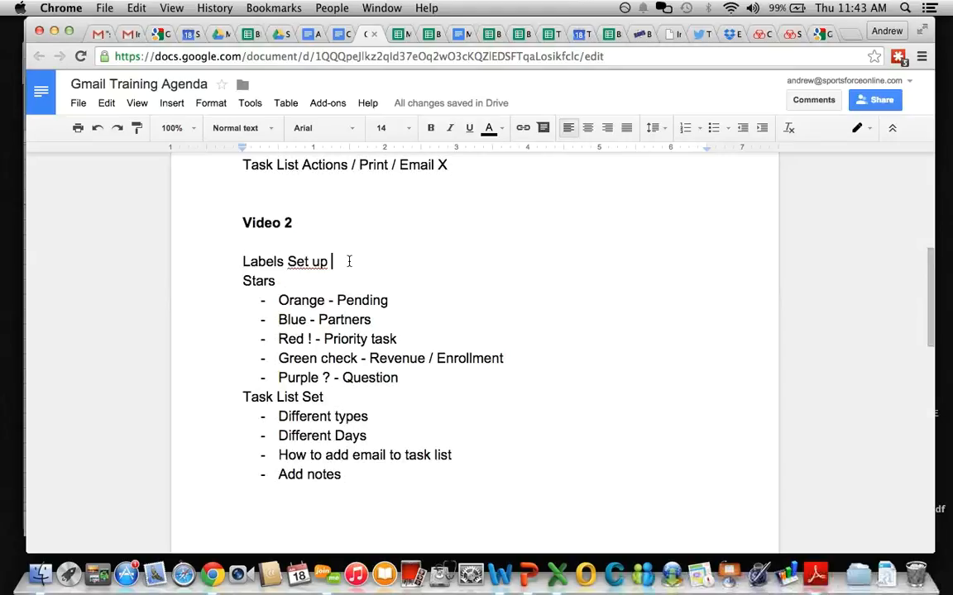
pyautogui.press('Return')
pyautogui.press('super+shift+8')
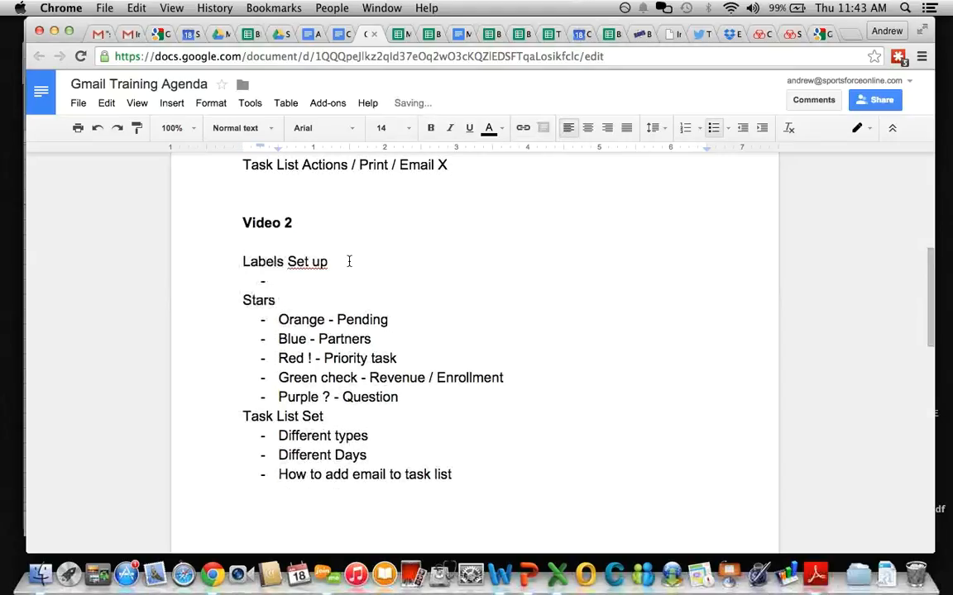
pyautogui.write('common')
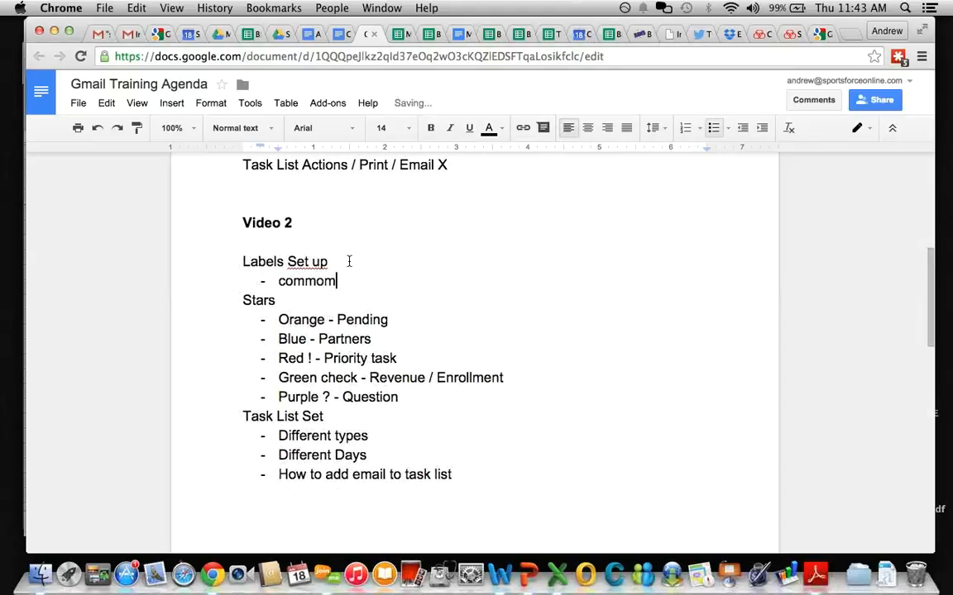
pyautogui.press('BackSpace')
pyautogui.write('n lables')
pyautogui.press('Return')
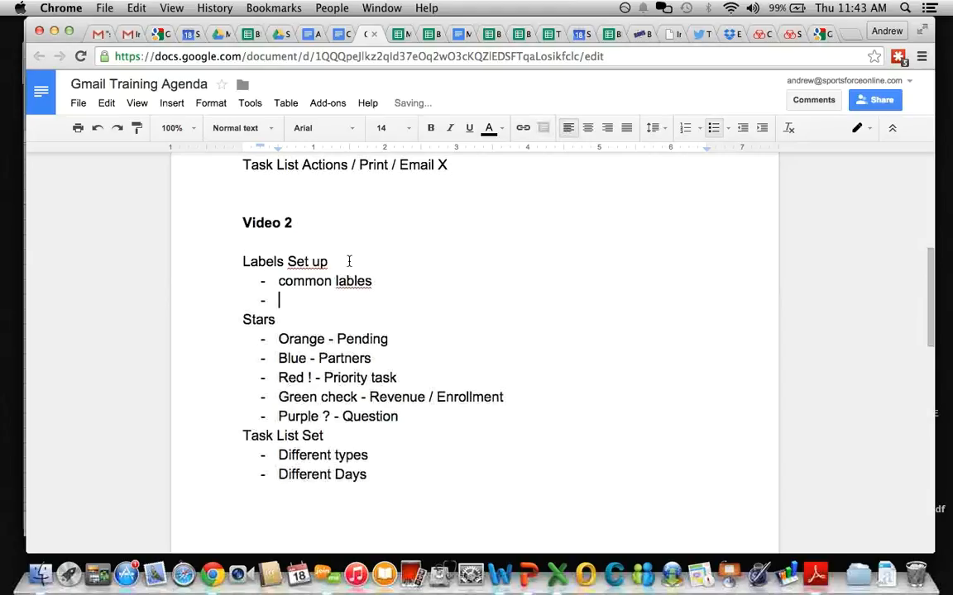
pyautogui.press('BackSpace')
pyautogui.press('BackSpace')
pyautogui.press('BackSpace')
pyautogui.press('BackSpace')
pyautogui.press('BackSpace')
pyautogui.write('els')
pyautogui.press('Return')
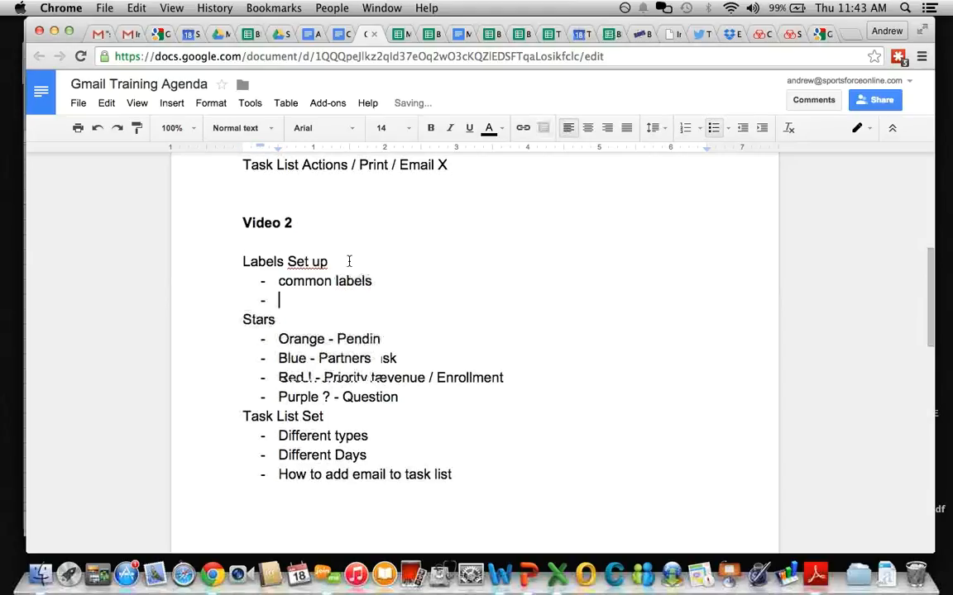
pyautogui.write('Client lab')
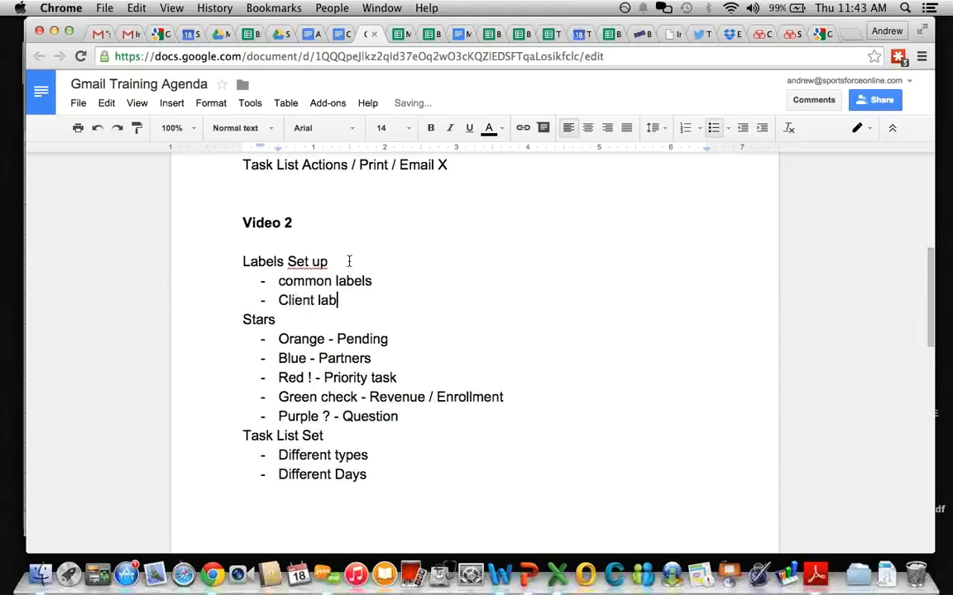
pyautogui.write('els')
# Step: Look over the updated agenda, then return to the Gmail inbox
pyautogui.scroll(-5, 314, 366)
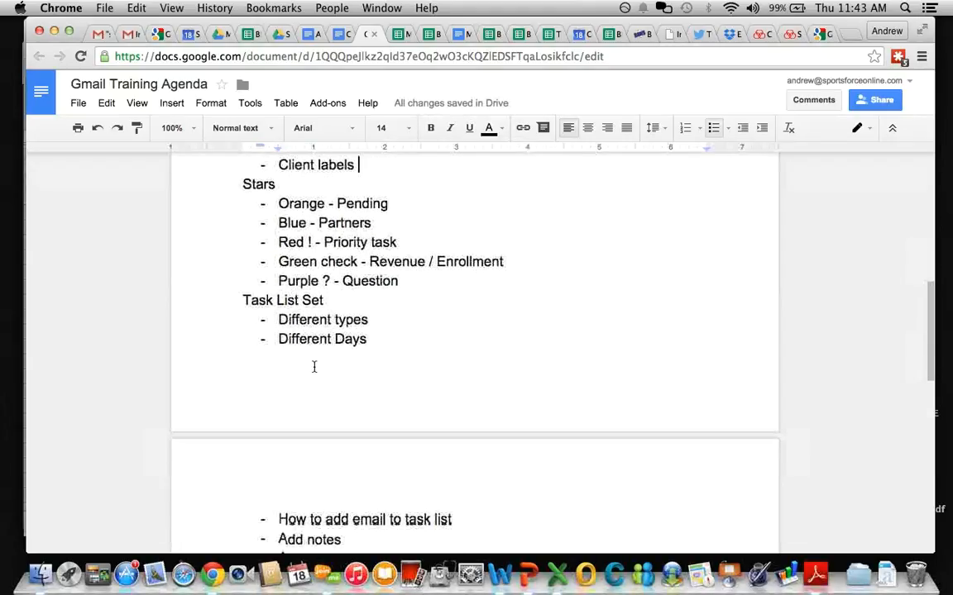
pyautogui.scroll(-5, 314, 366)
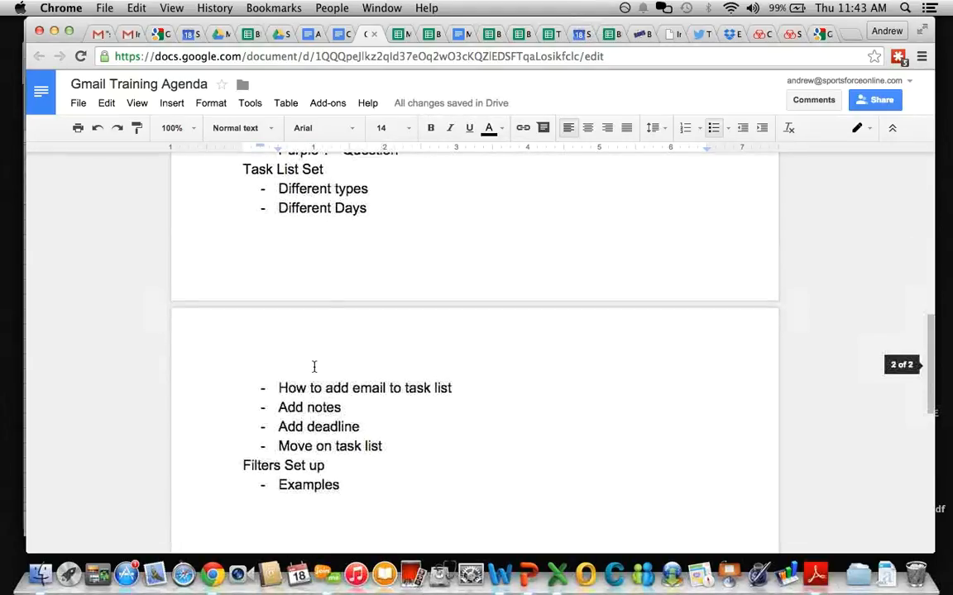
pyautogui.scroll(-2, 314, 366)
pyautogui.scroll(6, 314, 367)
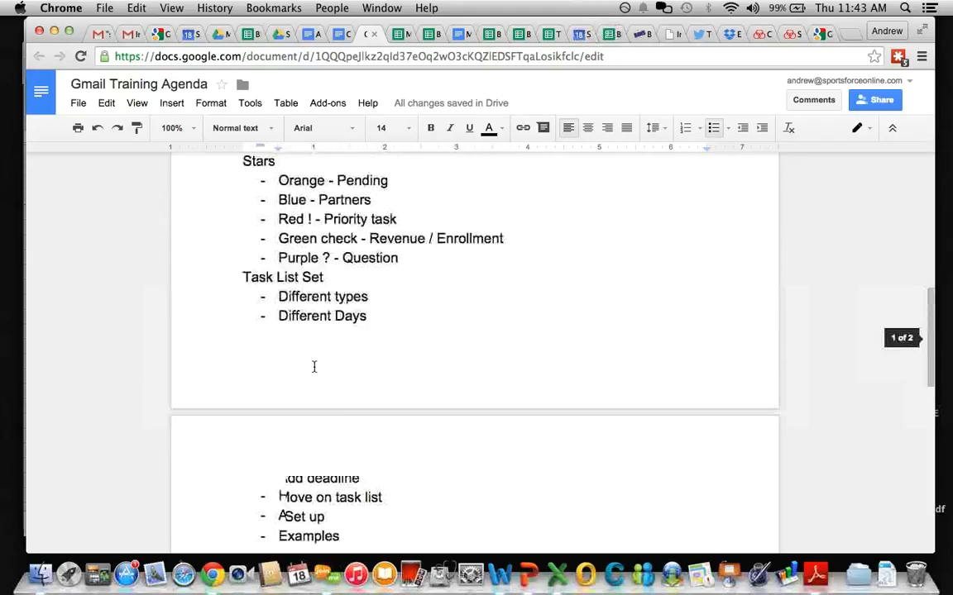
pyautogui.scroll(3, 315, 366)
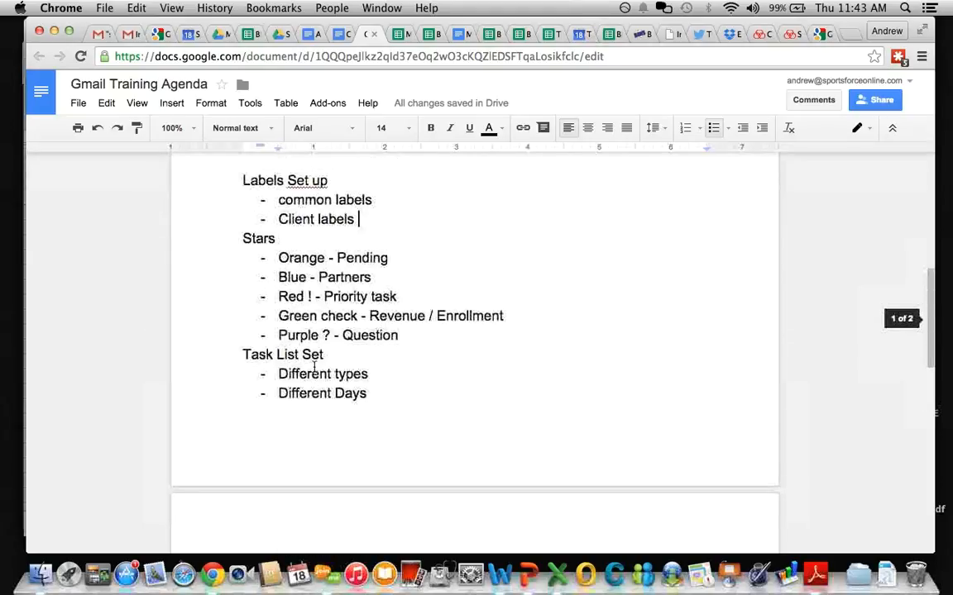
pyautogui.click(125, 35)
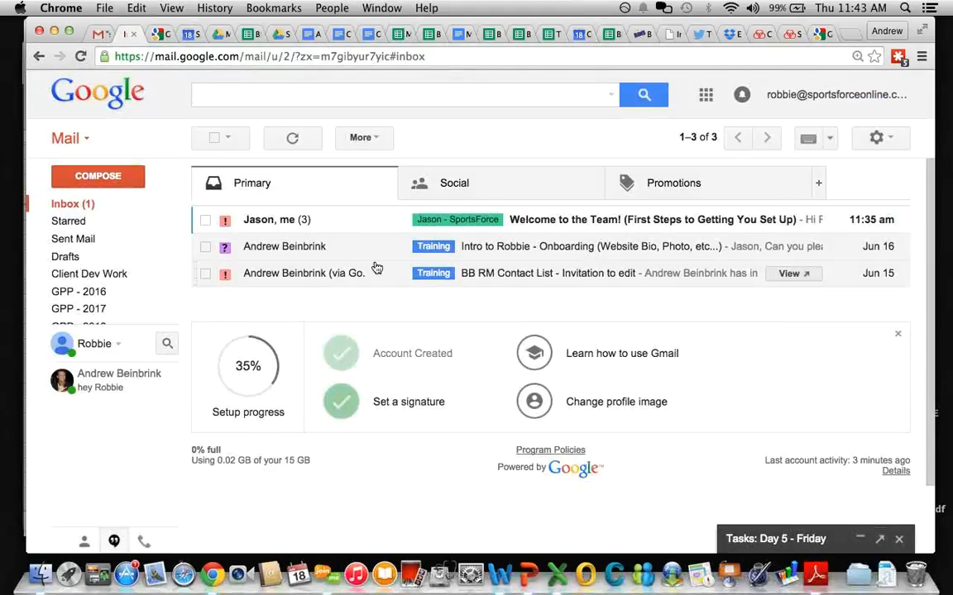